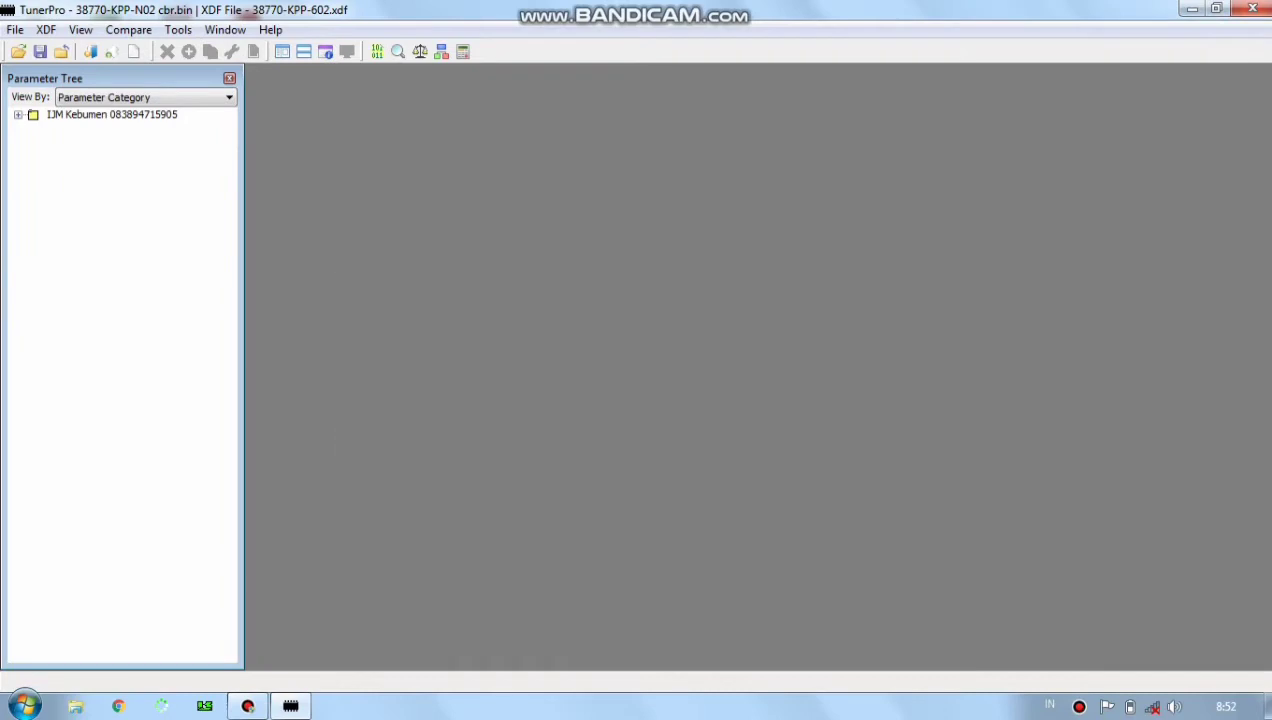
Minimize TunerPro to get back to the desktop.
{"action": "left_click", "coordinate": [1191, 9]}
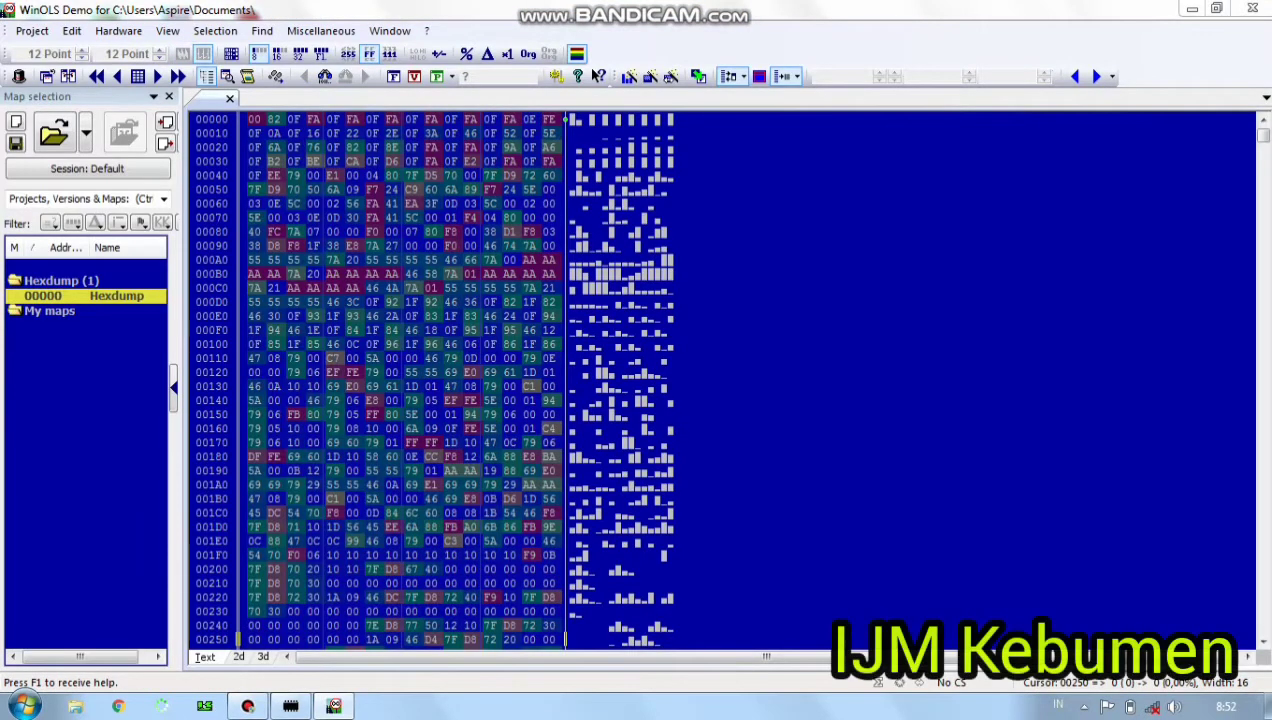
{"action": "left_click", "coordinate": [32, 31]}
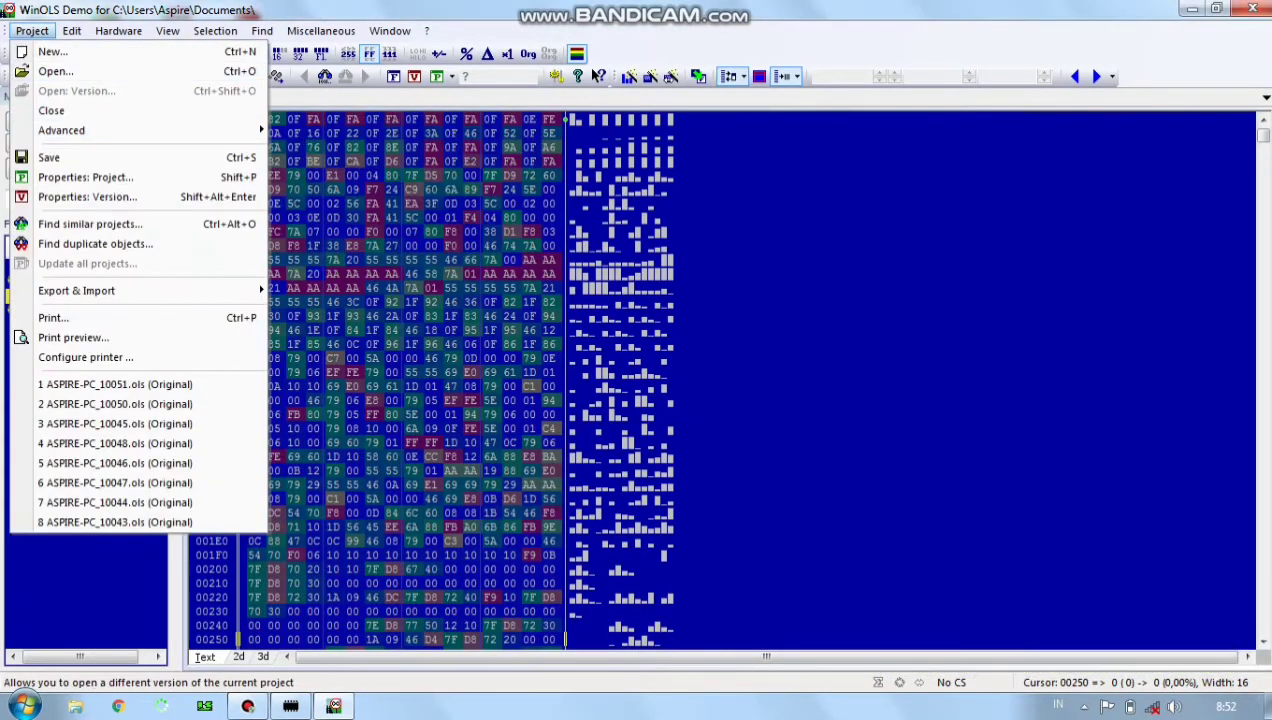
{"action": "left_click", "coordinate": [52, 51]}
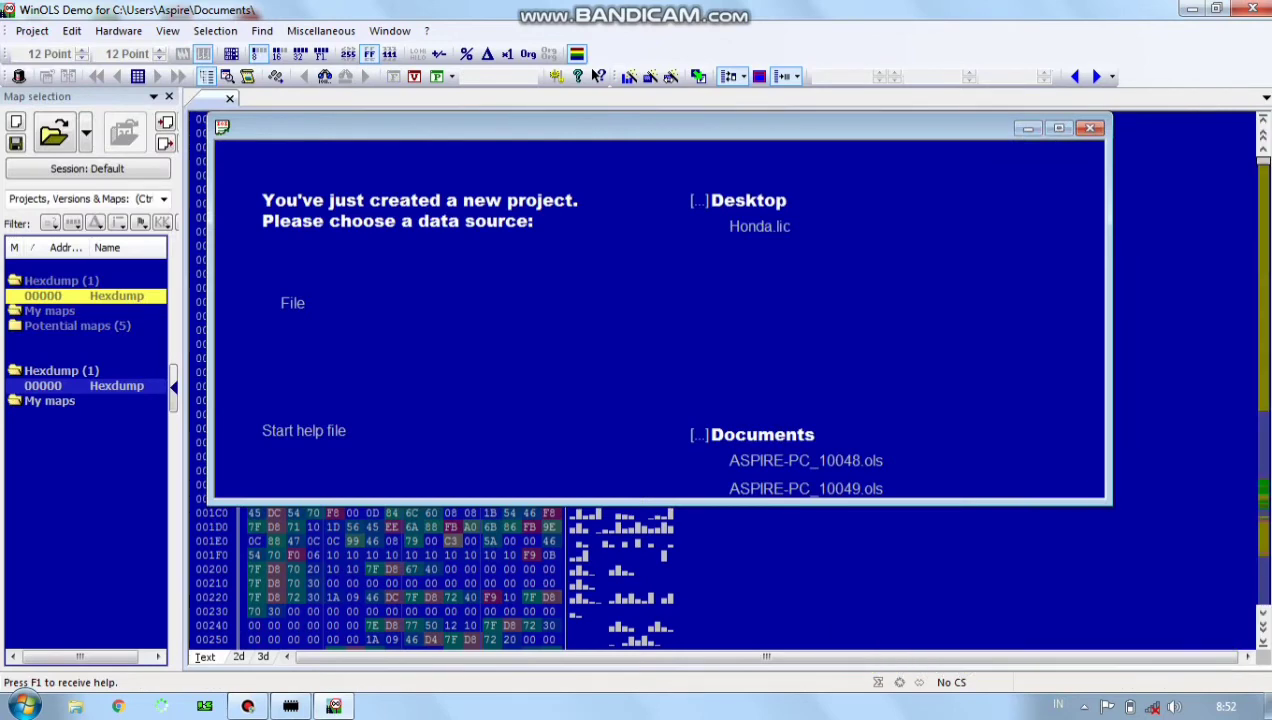
{"action": "left_click", "coordinate": [254, 639]}
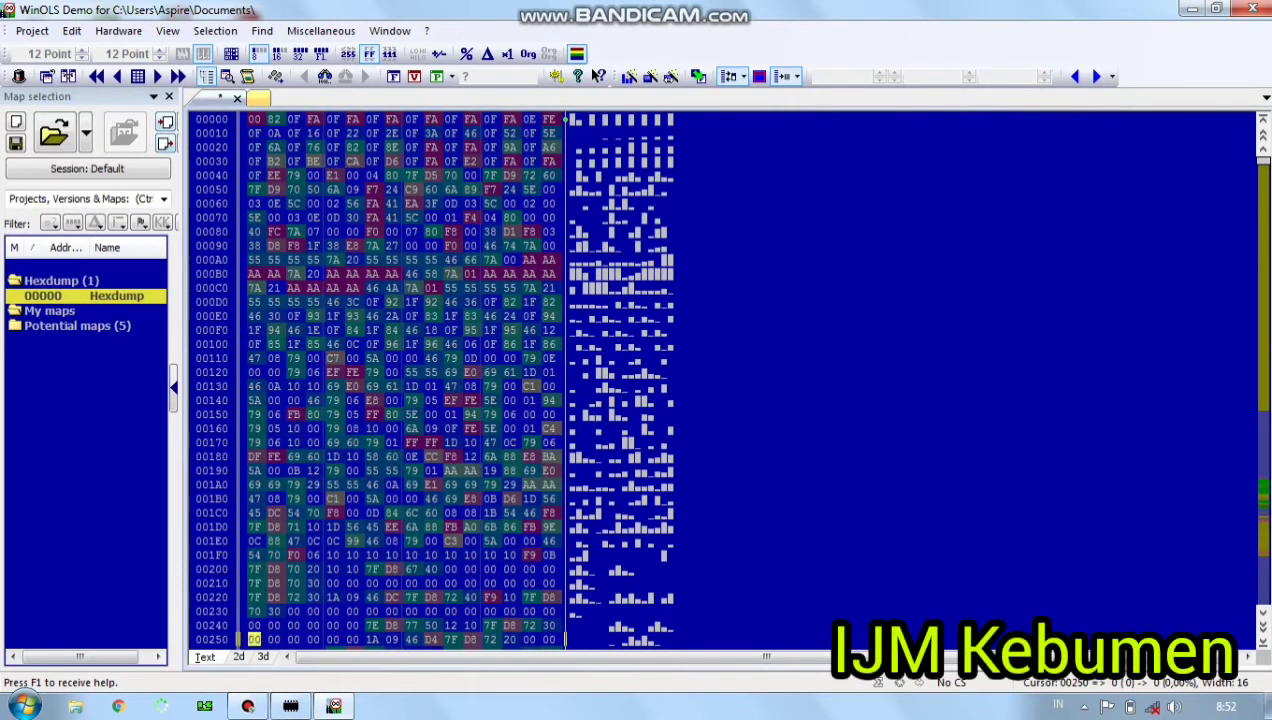
{"action": "left_click", "coordinate": [237, 98]}
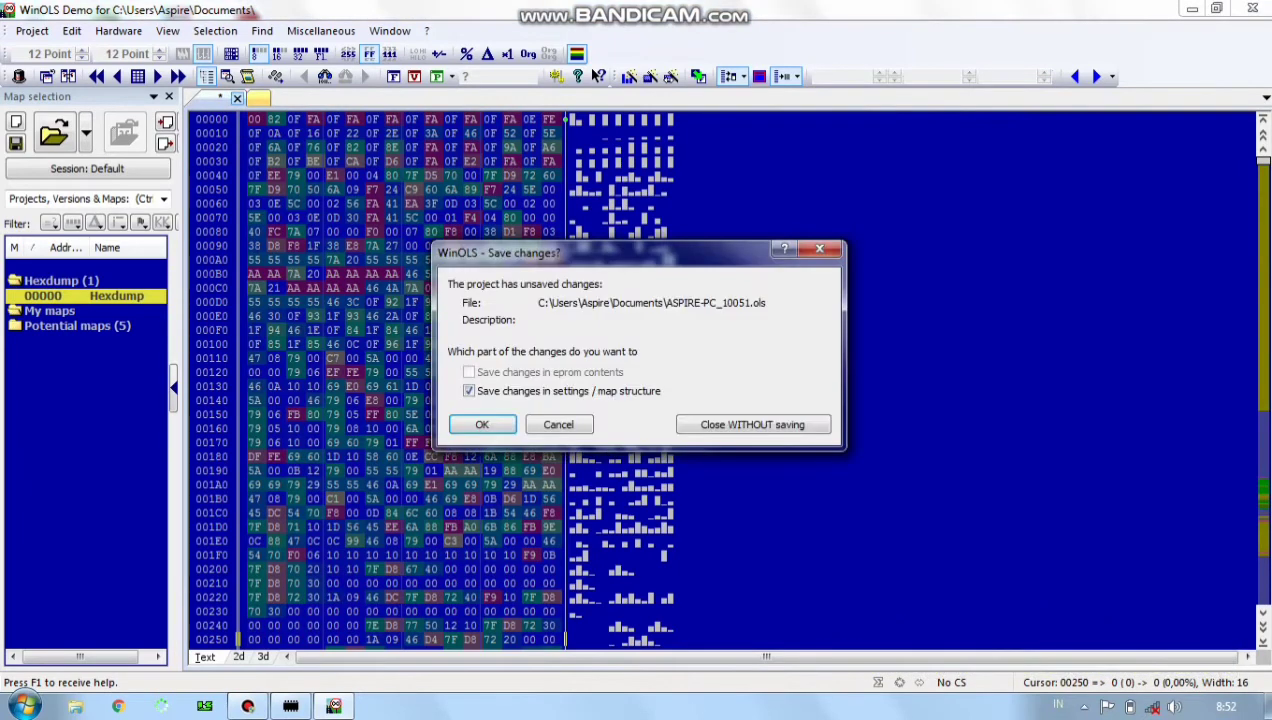
{"action": "key", "text": "Return"}
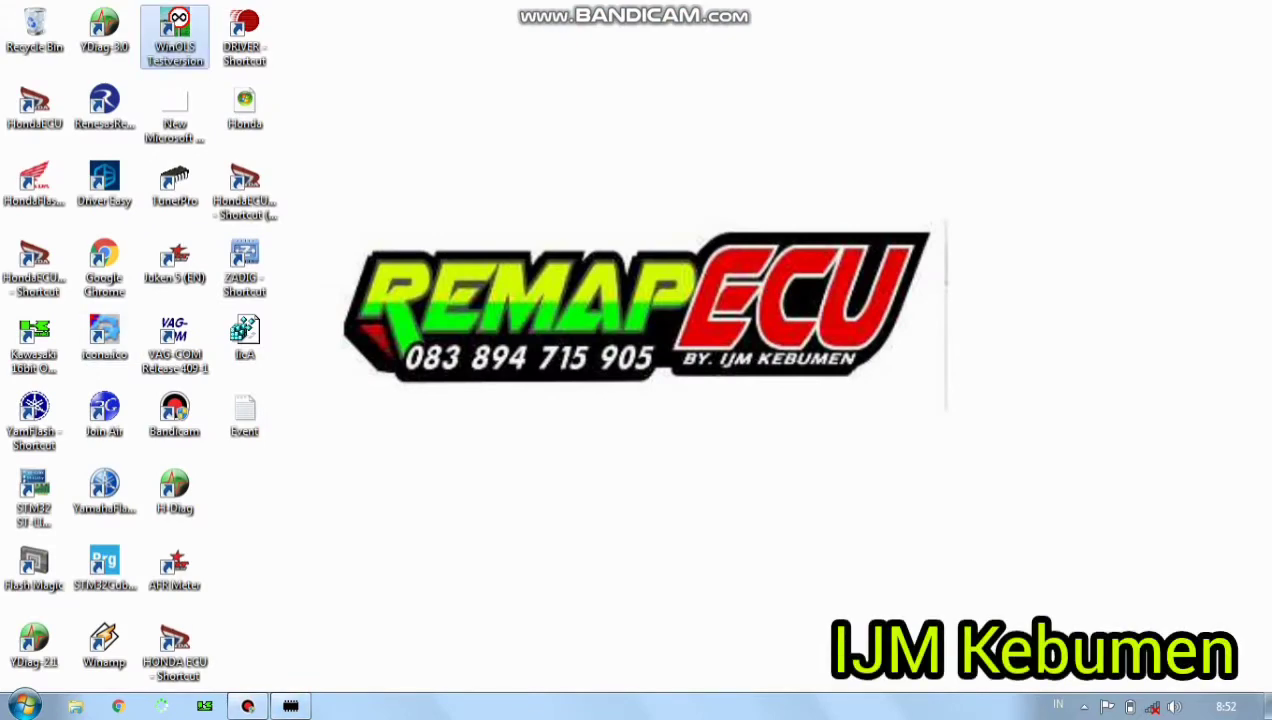
Start WinOLS from the desktop and create a new project with a file as its data source.
{"action": "double_click", "coordinate": [175, 37]}
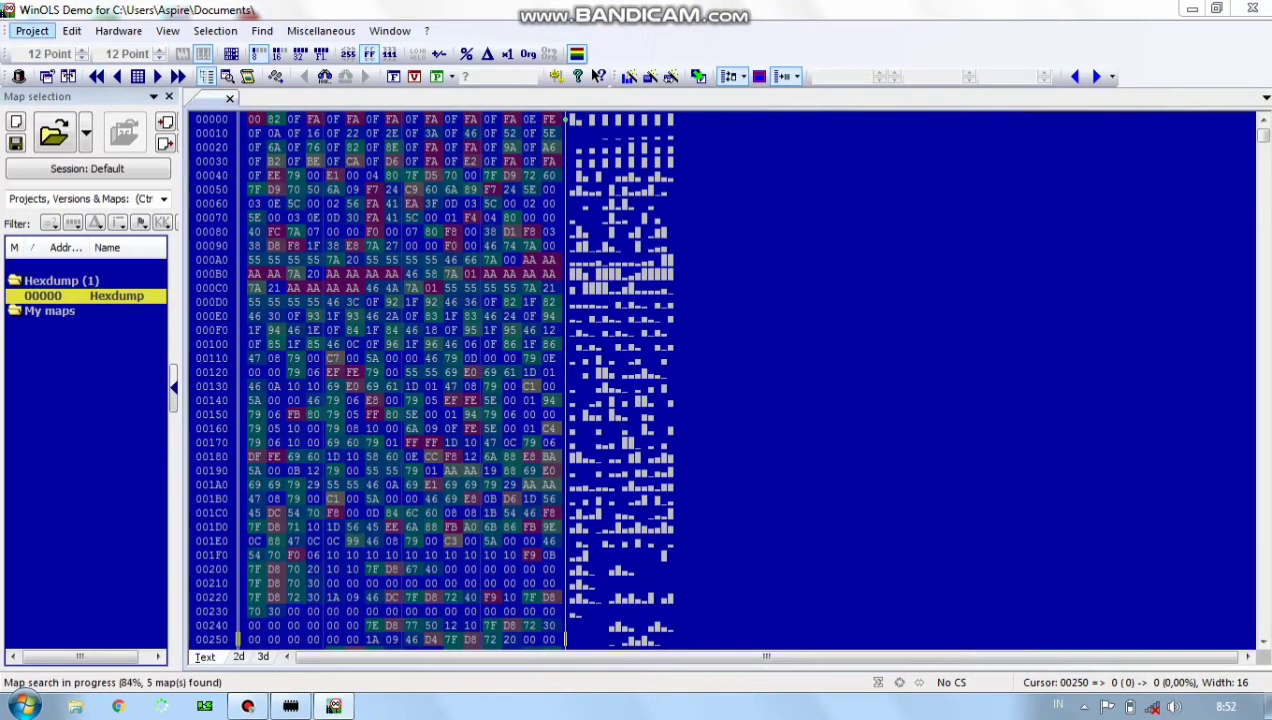
{"action": "key", "text": "Down"}
{"action": "key", "text": "Return"}
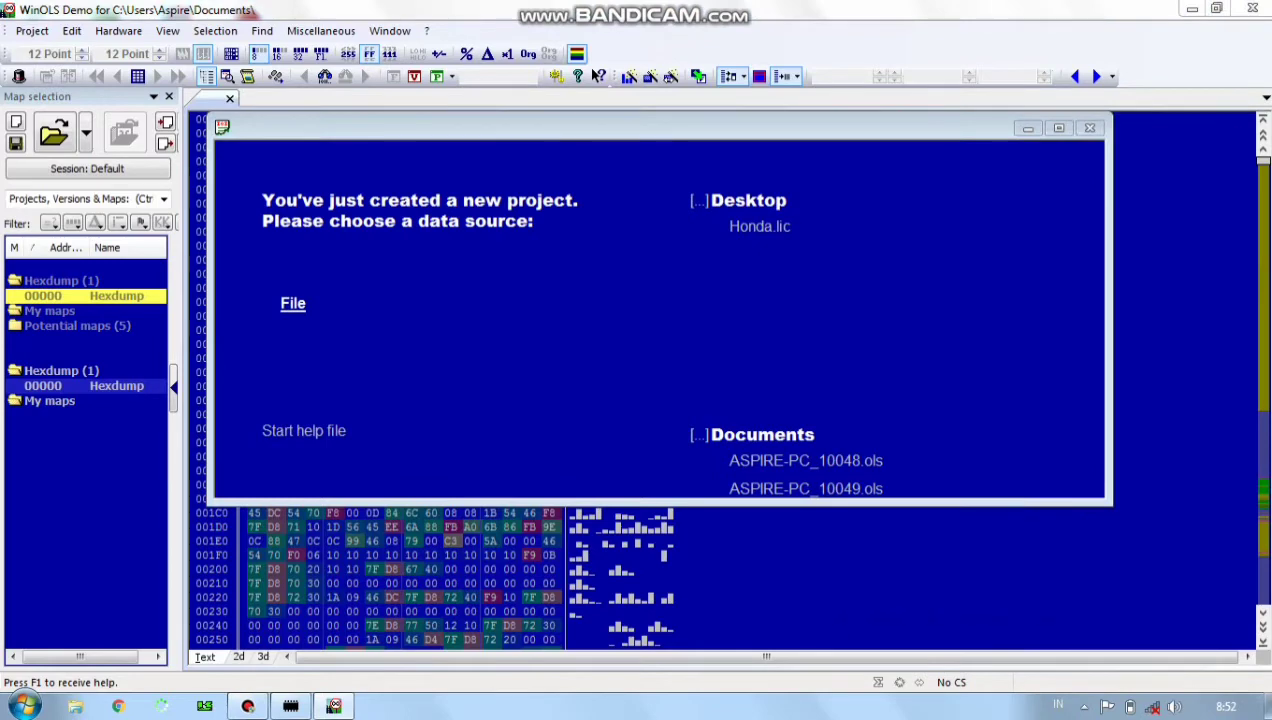
{"action": "key", "text": "Return"}
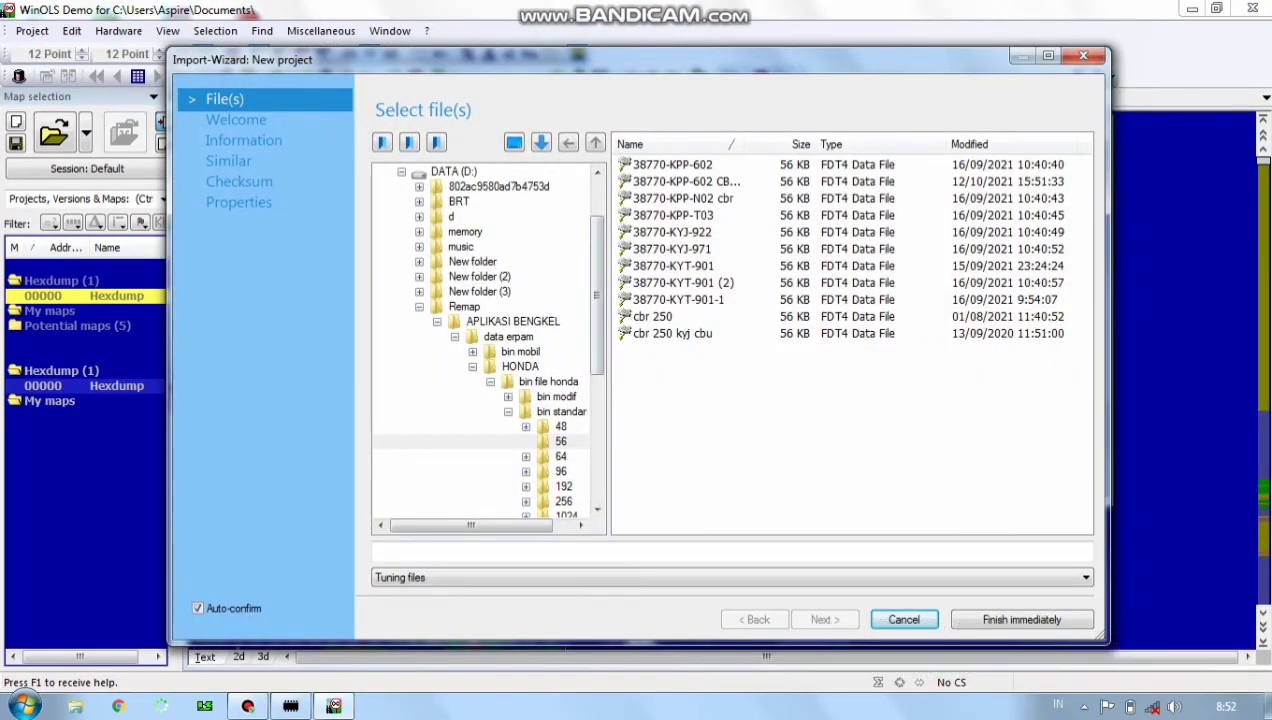
Import beat fi 2013.bin from the 48 folder inside bin standar, accepting the preset option for similar projects.
{"action": "left_click", "coordinate": [508, 412]}
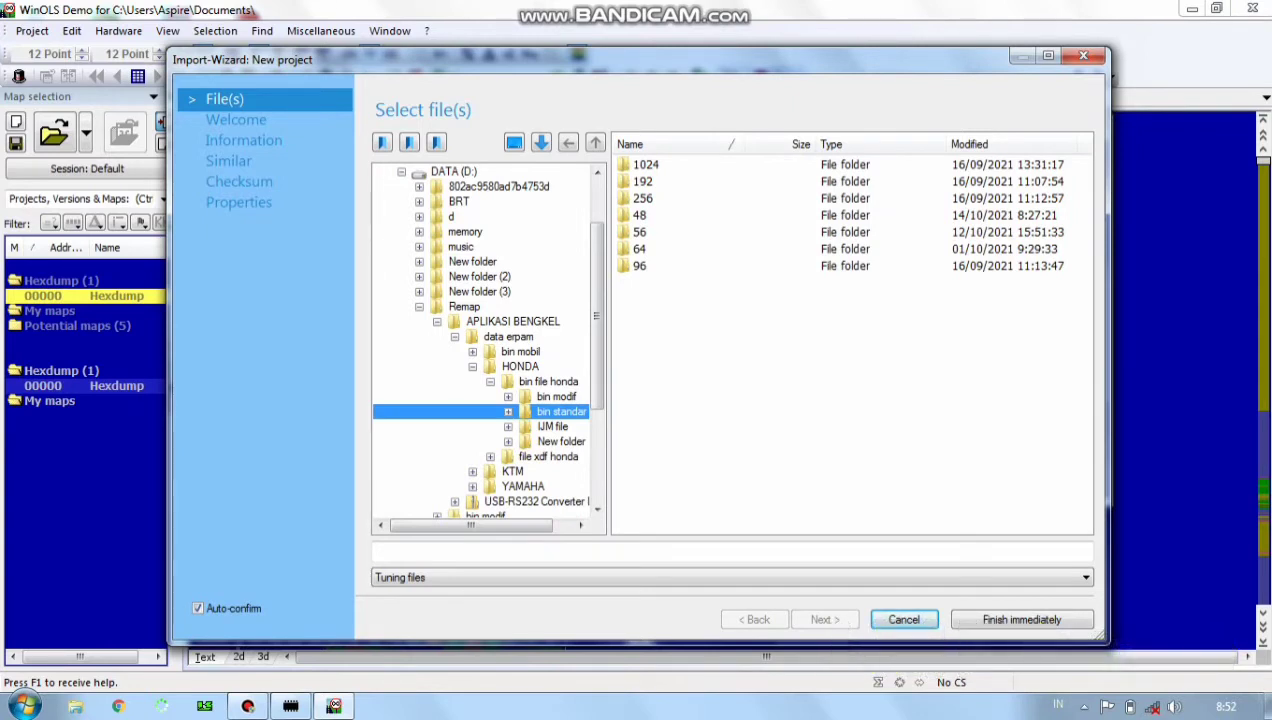
{"action": "double_click", "coordinate": [640, 215]}
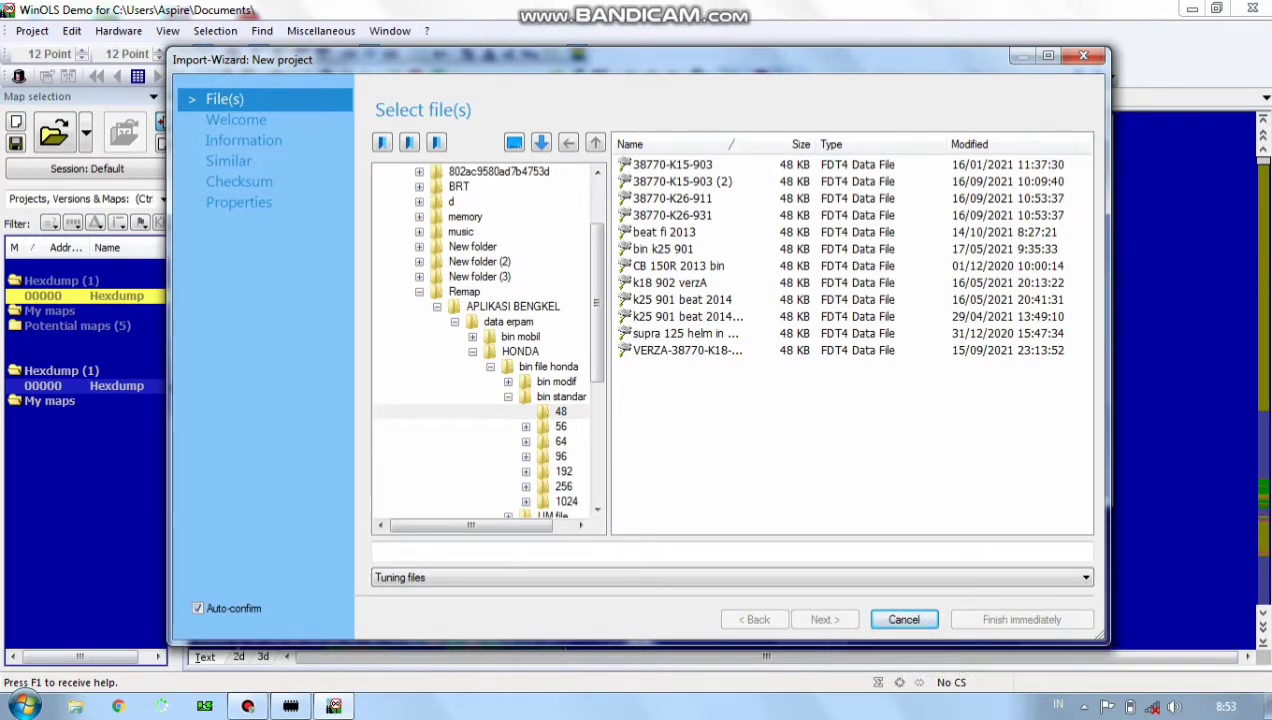
{"action": "left_click", "coordinate": [664, 232]}
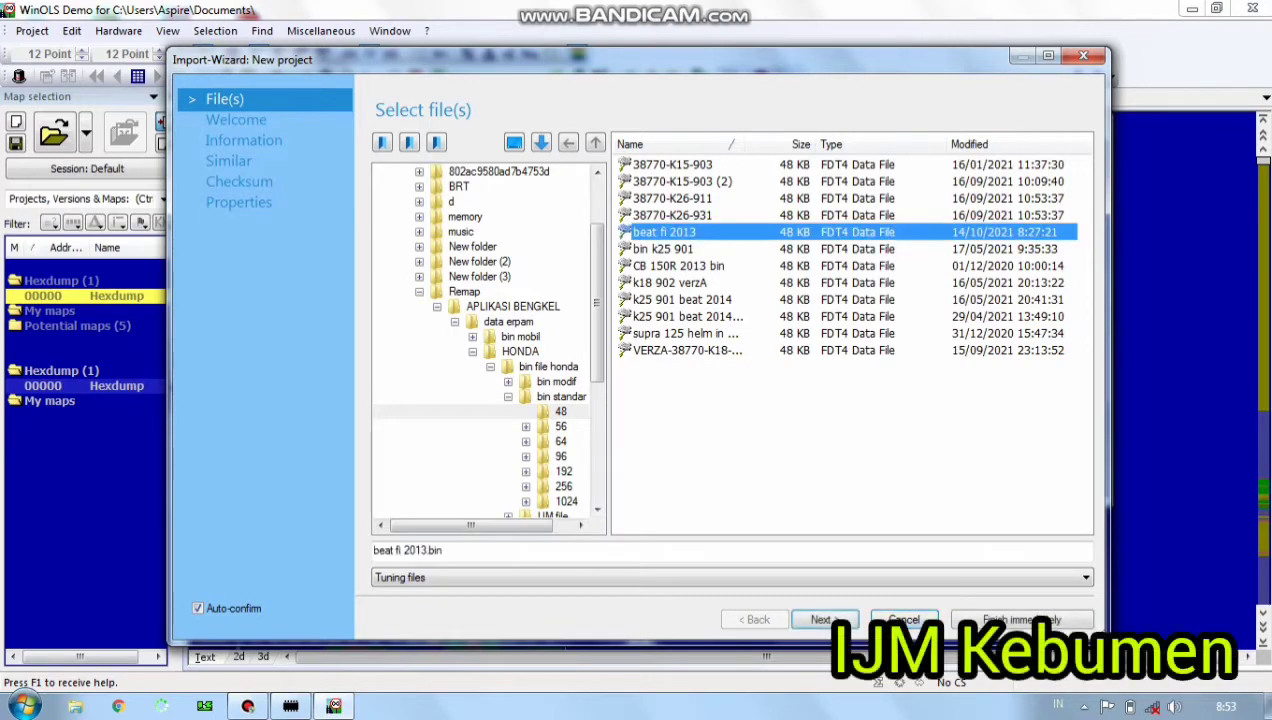
{"action": "key", "text": "Return"}
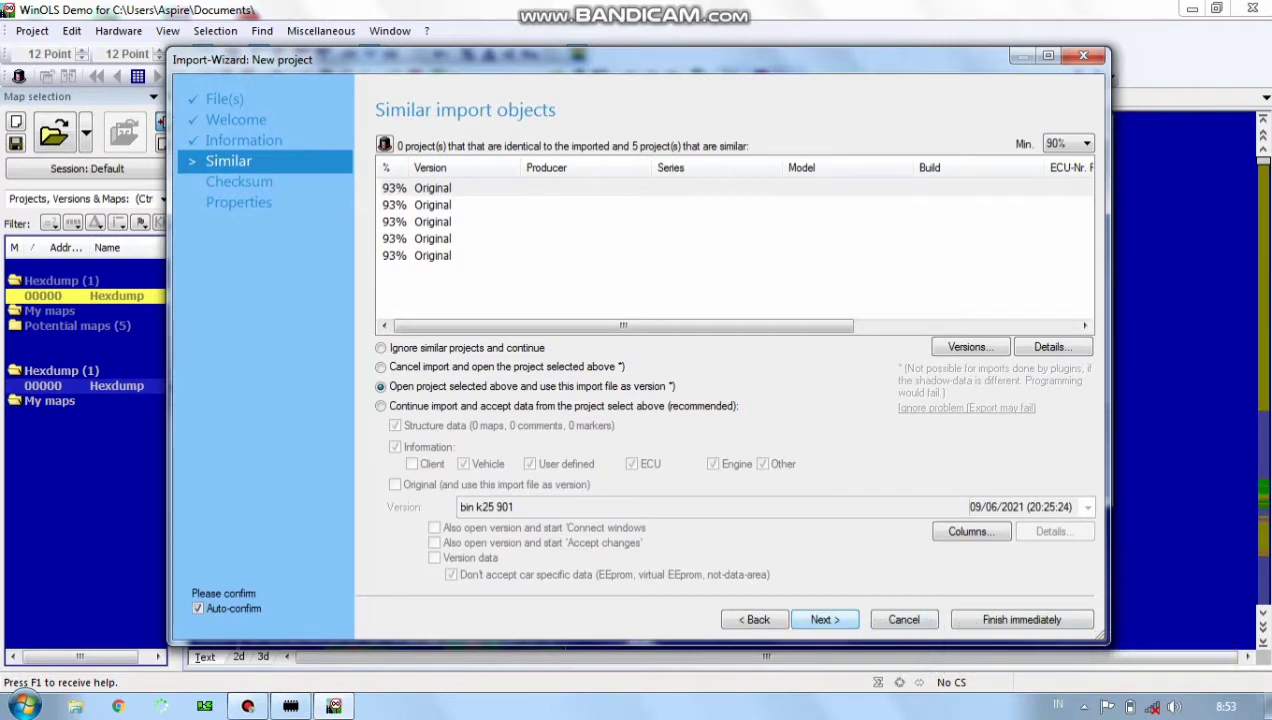
{"action": "key", "text": "Return"}
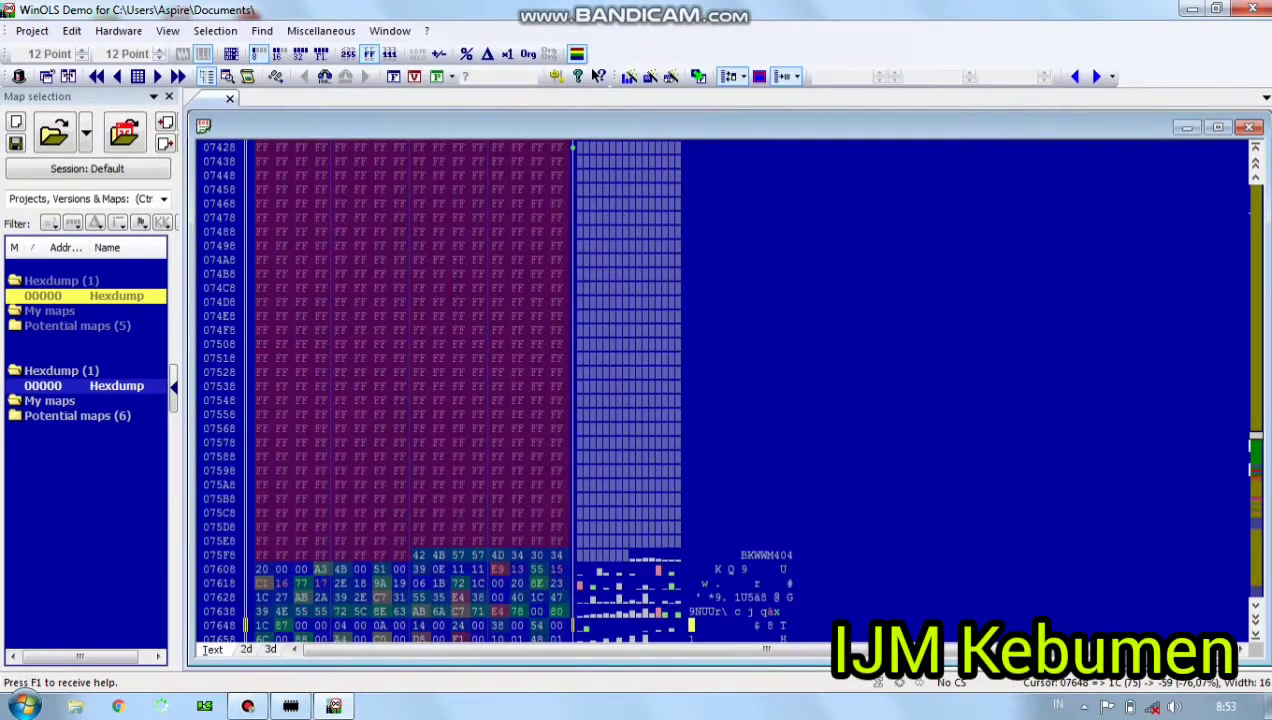
Display the hex dump as 16-bit values and select the eight-value row starting at address 07678.
{"action": "scroll", "coordinate": [713, 400], "scroll_direction": "down", "scroll_amount": 6}
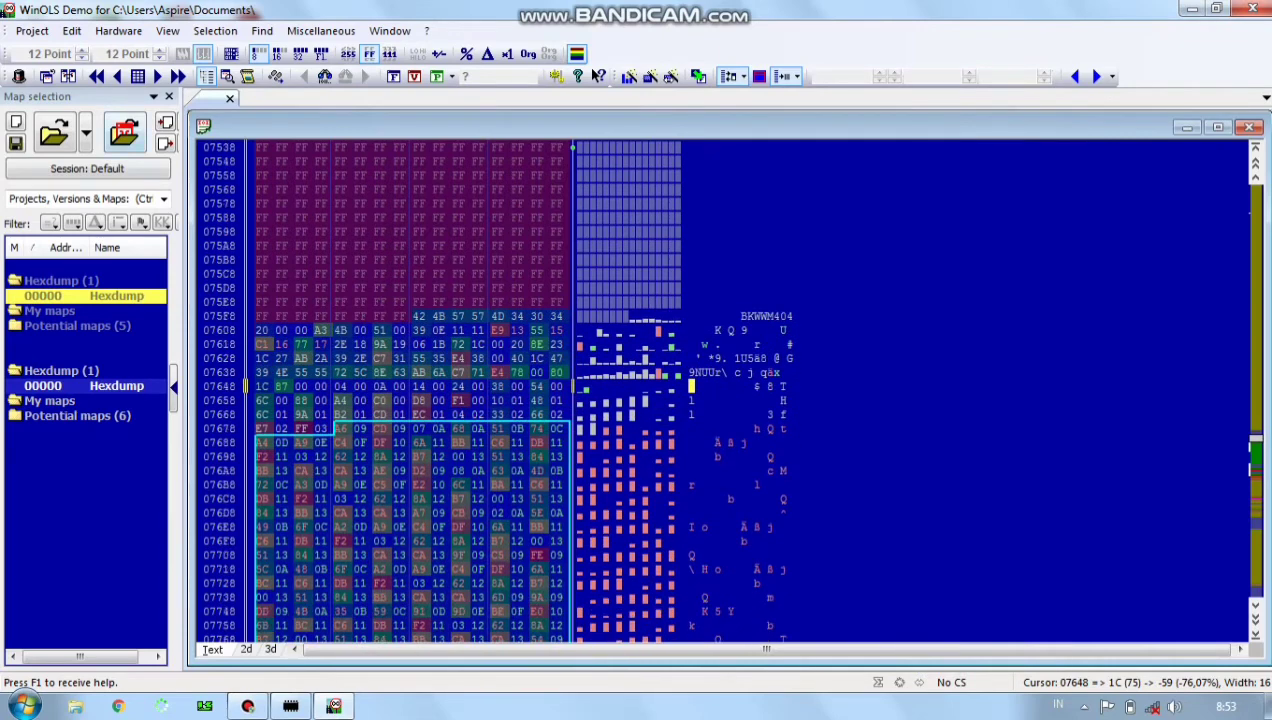
{"action": "left_click", "coordinate": [277, 53]}
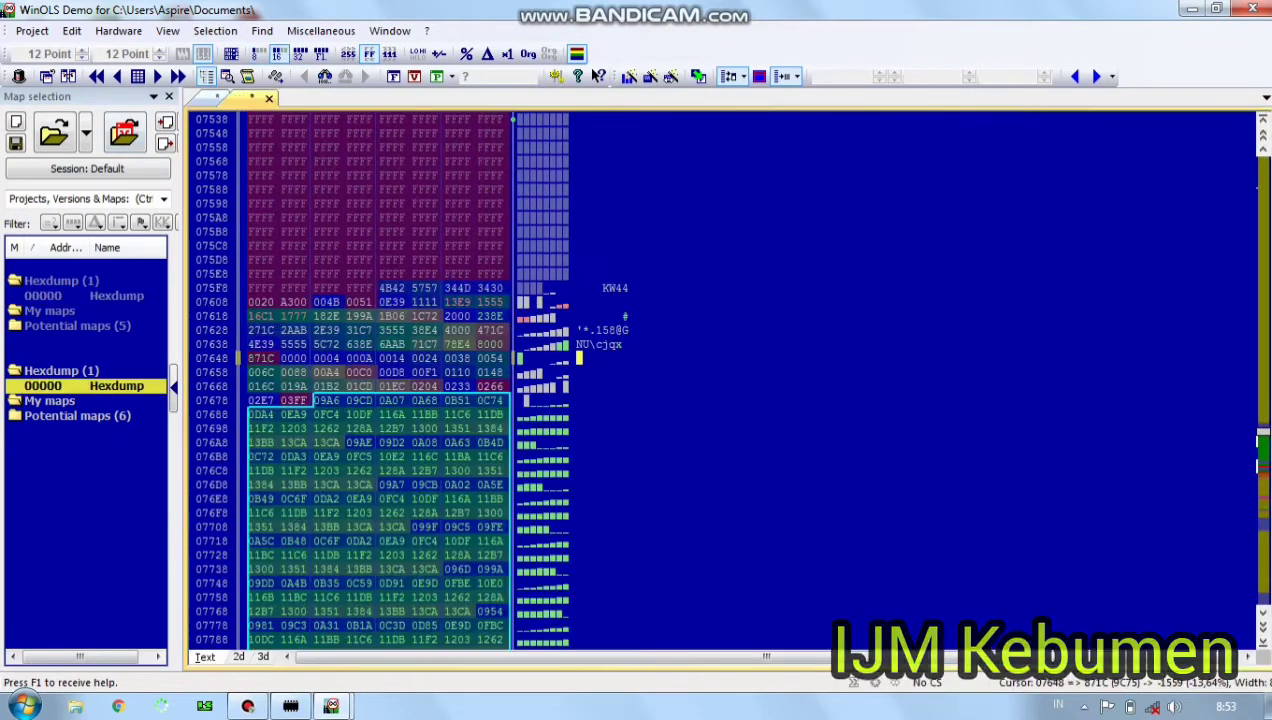
{"action": "scroll", "coordinate": [725, 378], "scroll_direction": "down", "scroll_amount": 2}
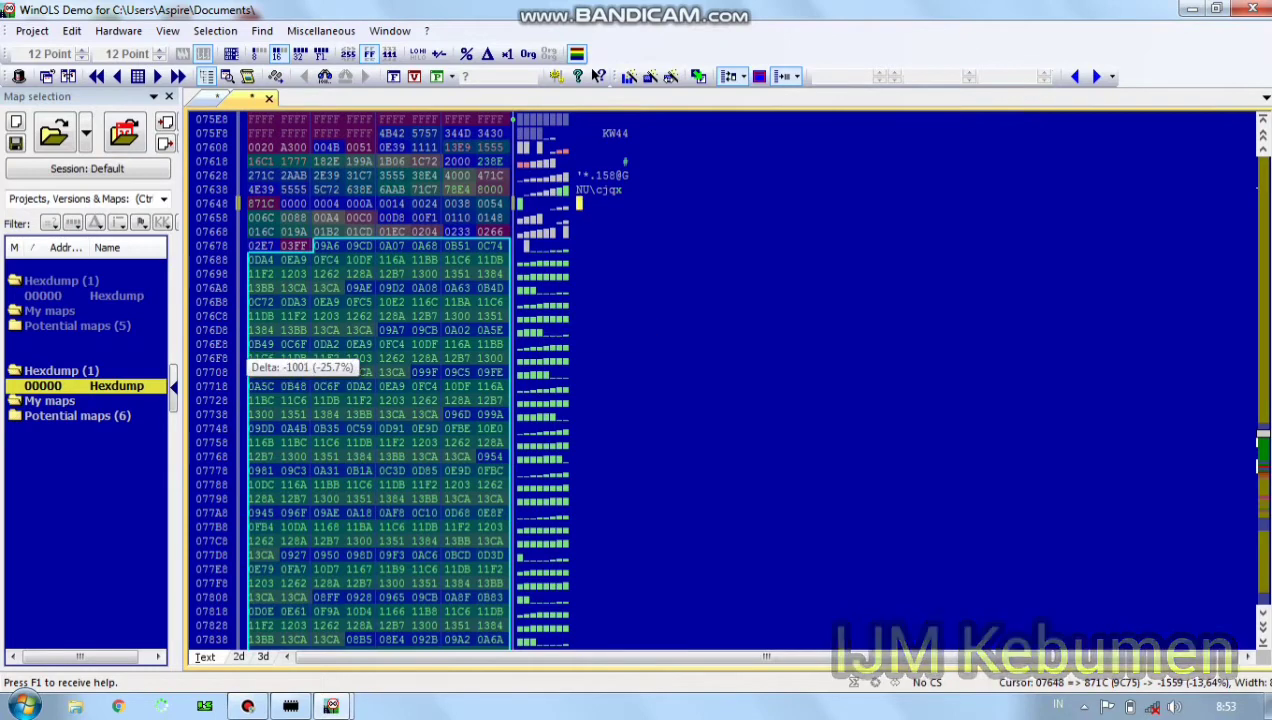
{"action": "left_click_drag", "start_coordinate": [261, 246], "coordinate": [490, 246]}
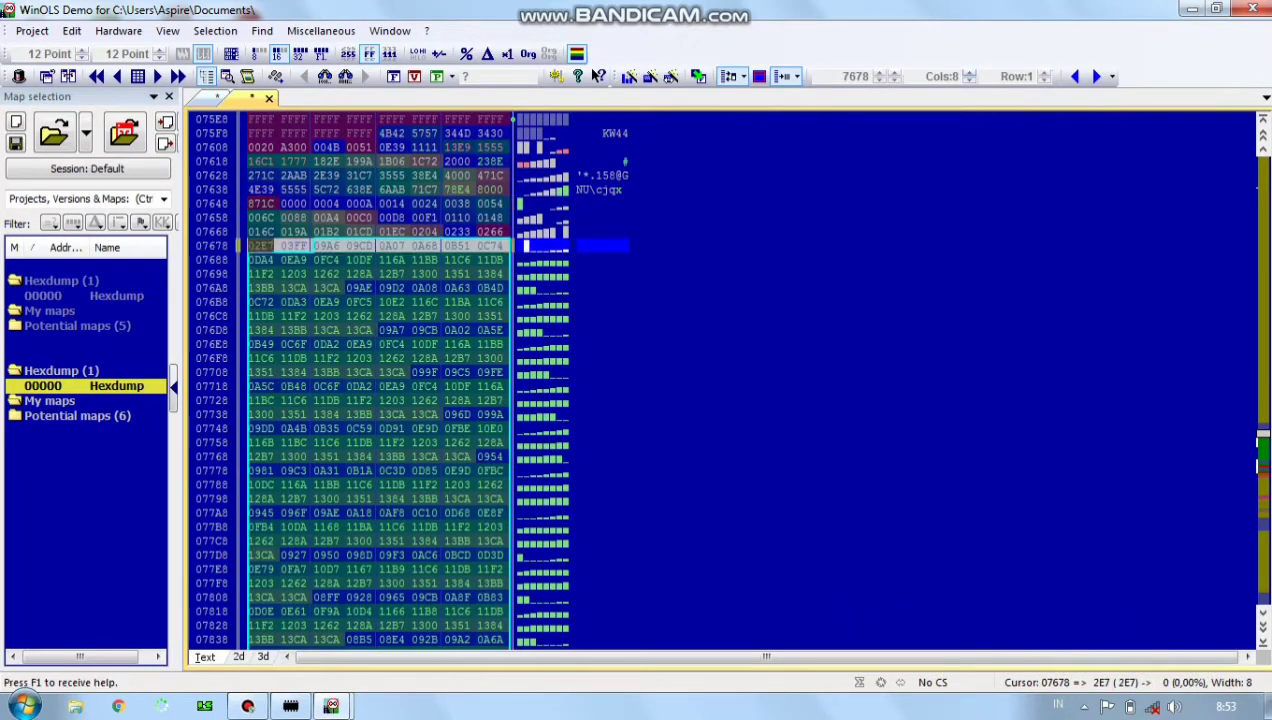
Set the selection starting at 7678 to a width of 22 columns.
{"action": "left_click", "coordinate": [969, 80]}
{"action": "left_click", "coordinate": [969, 80]}
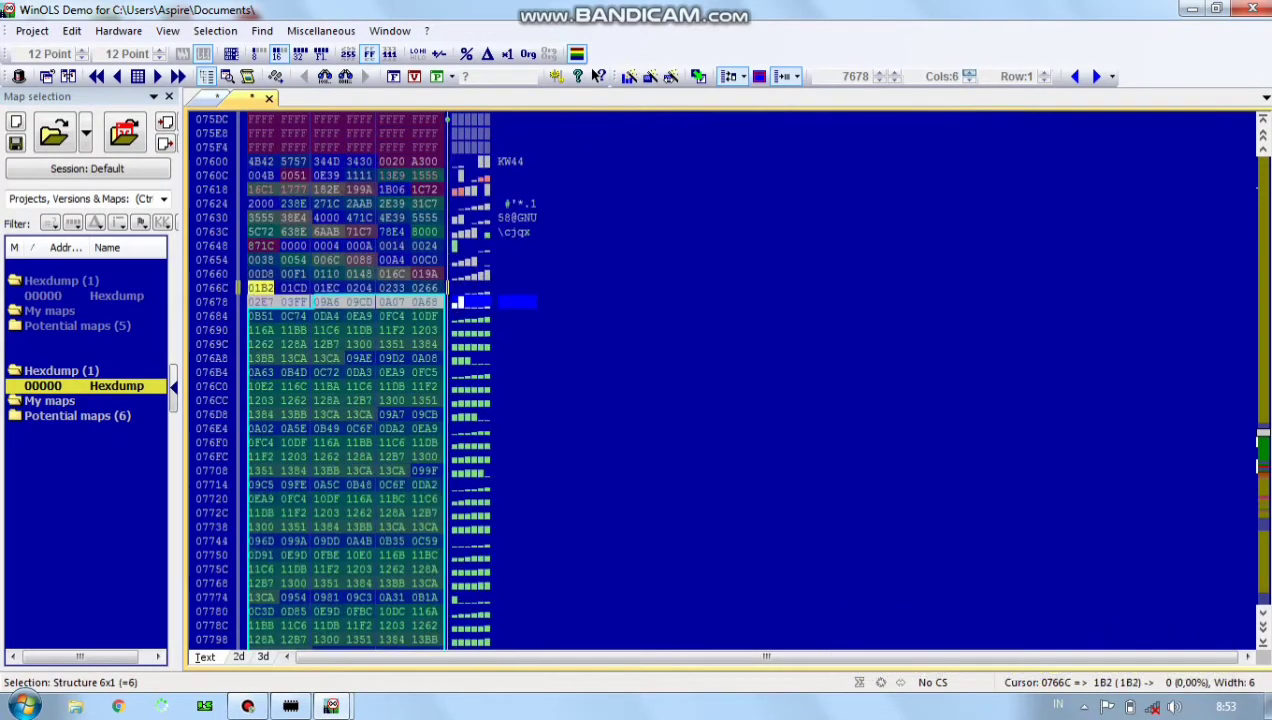
{"action": "left_click", "coordinate": [969, 73]}
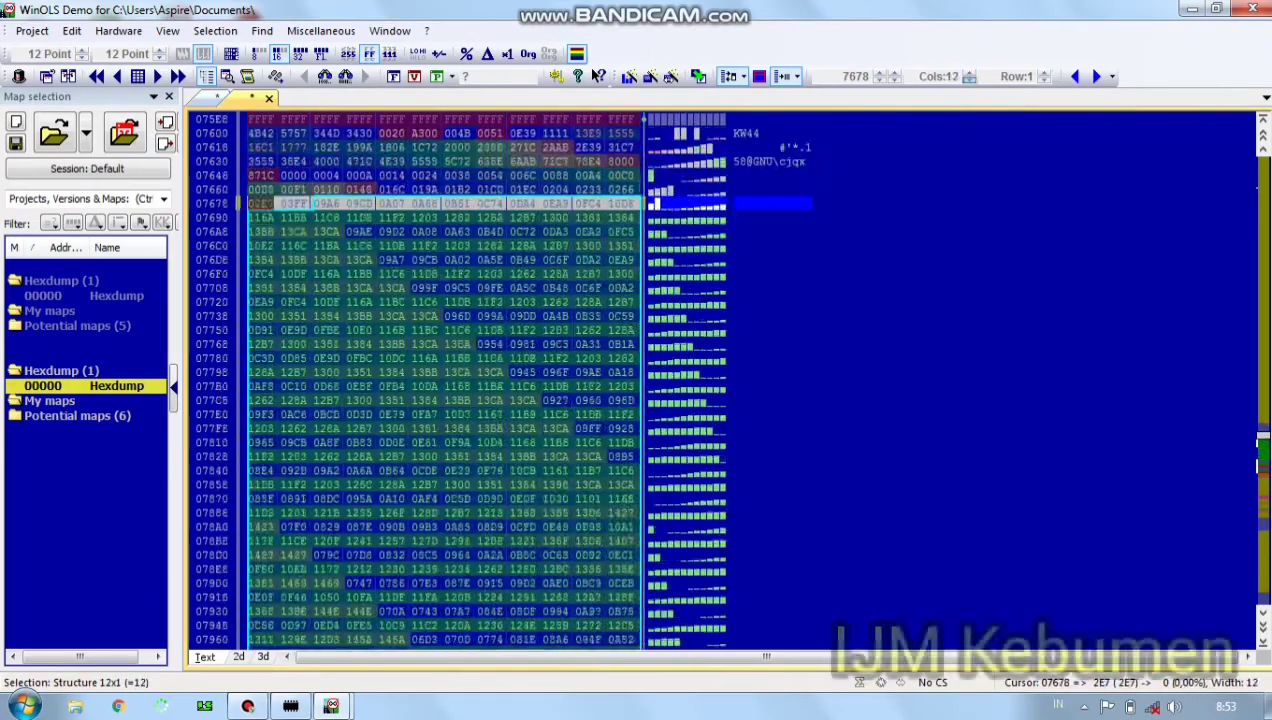
{"action": "left_click", "coordinate": [969, 73]}
{"action": "left_click", "coordinate": [969, 73]}
{"action": "left_click", "coordinate": [969, 73]}
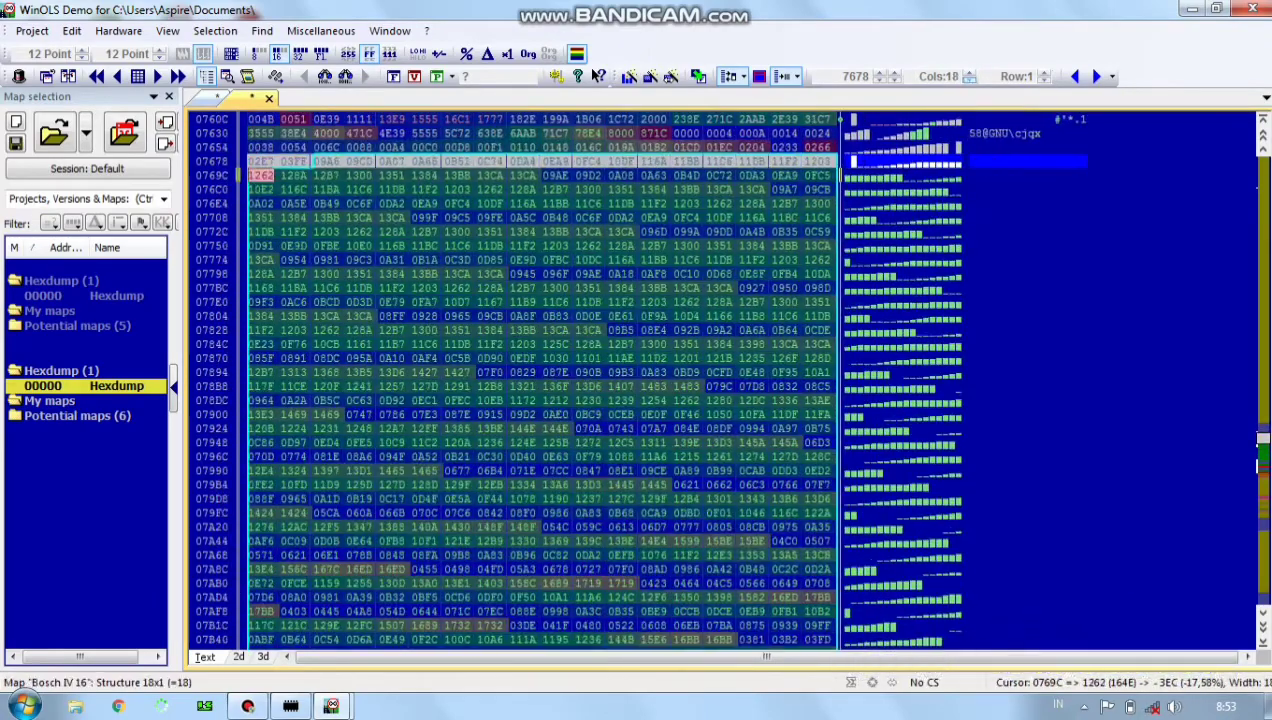
{"action": "left_click", "coordinate": [969, 73]}
{"action": "left_click", "coordinate": [969, 73]}
{"action": "left_click", "coordinate": [969, 73]}
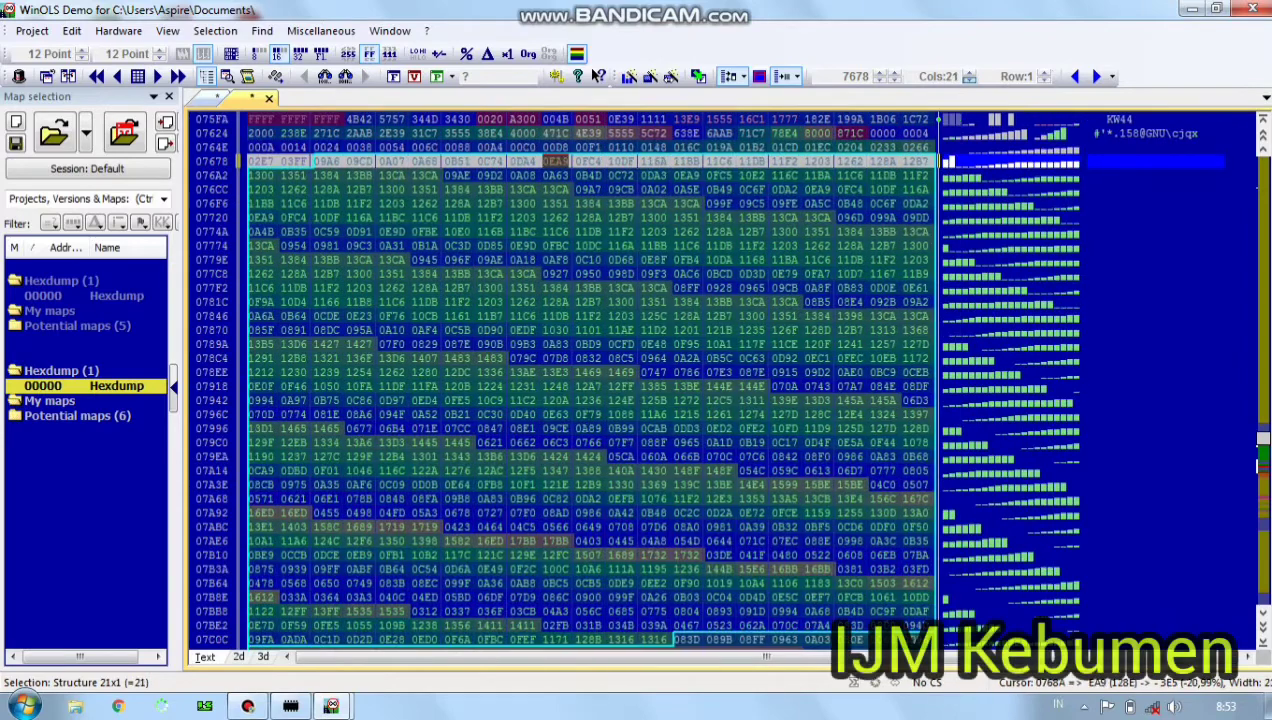
{"action": "left_click", "coordinate": [969, 73]}
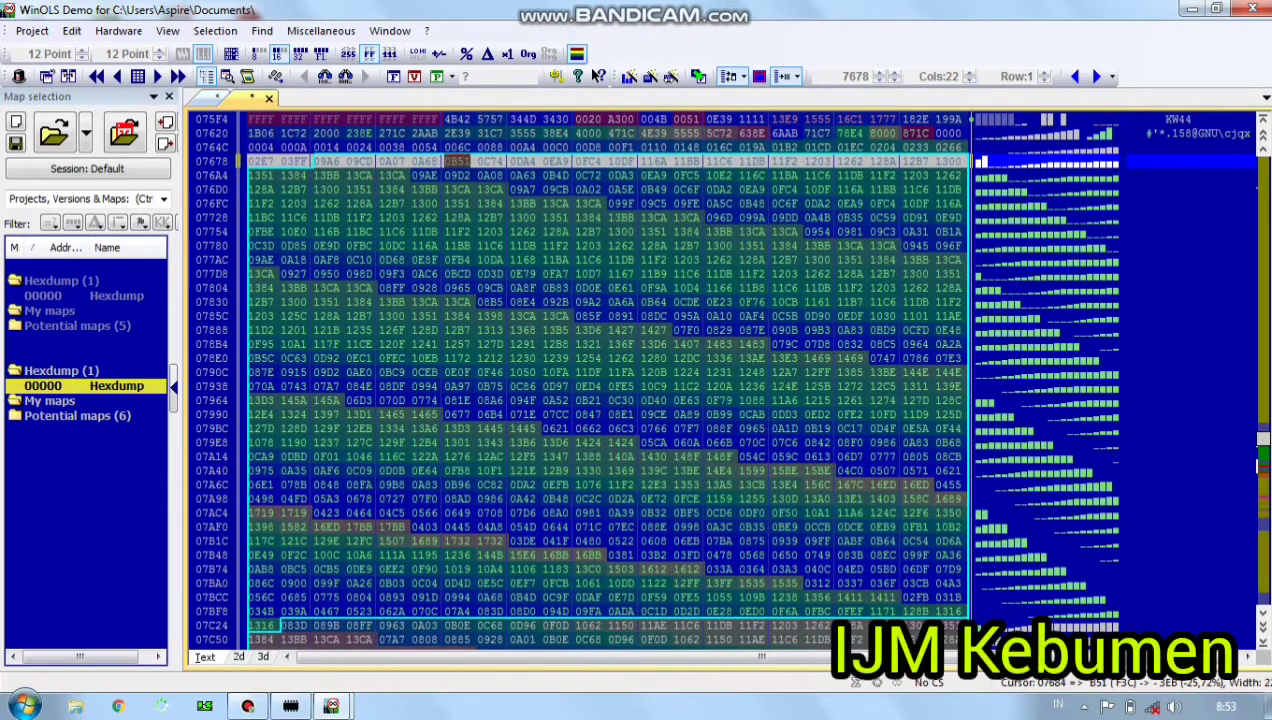
Try start addresses 767E and 7674 for the 22-column selection, then return it to 7678.
{"action": "left_click", "coordinate": [880, 73]}
{"action": "left_click", "coordinate": [880, 73]}
{"action": "left_click", "coordinate": [880, 73]}
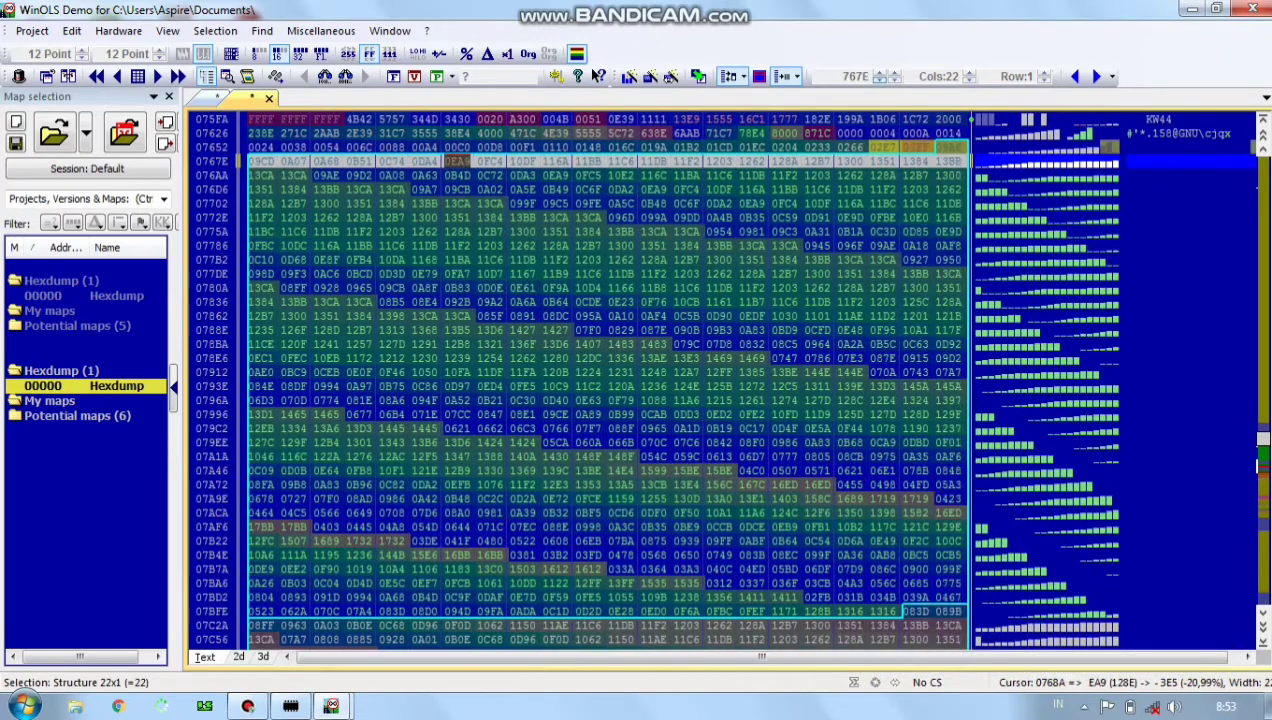
{"action": "left_click", "coordinate": [880, 80]}
{"action": "left_click", "coordinate": [880, 80]}
{"action": "left_click", "coordinate": [880, 80]}
{"action": "left_click", "coordinate": [880, 80]}
{"action": "left_click", "coordinate": [880, 80]}
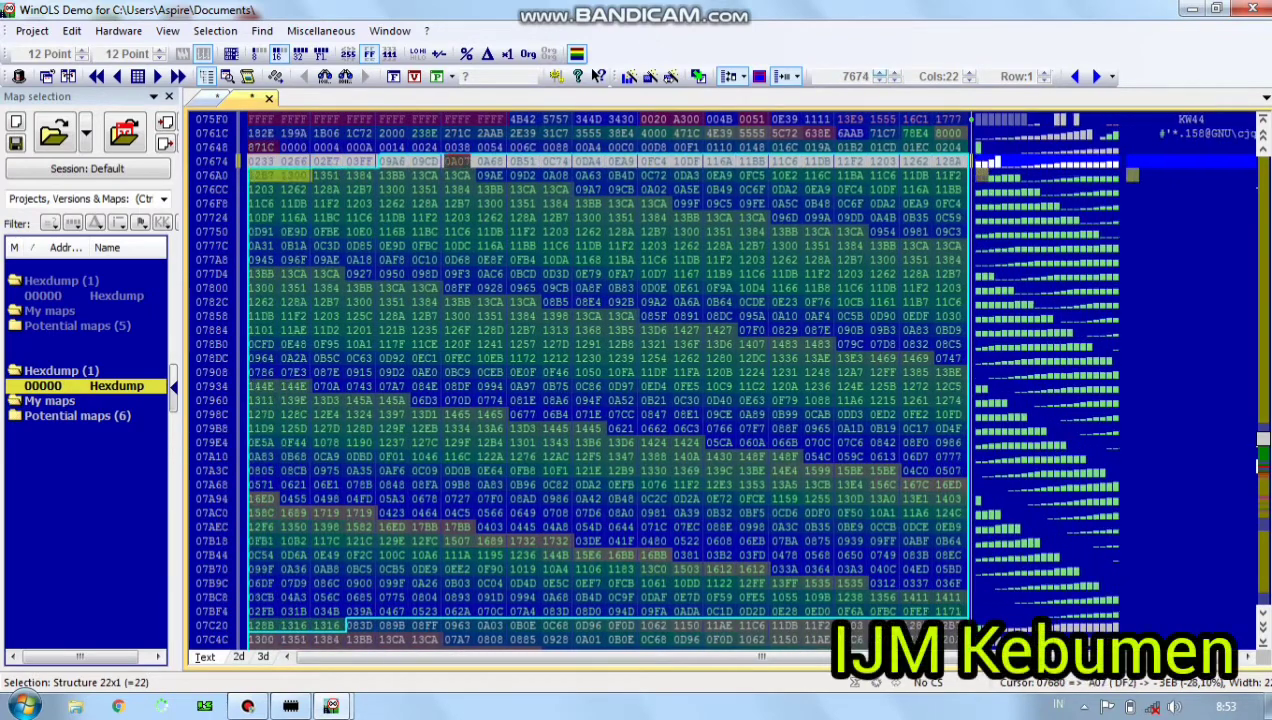
{"action": "scroll", "coordinate": [607, 380], "scroll_direction": "down", "scroll_amount": 1}
{"action": "scroll", "coordinate": [456, 203], "scroll_direction": "up", "scroll_amount": 2}
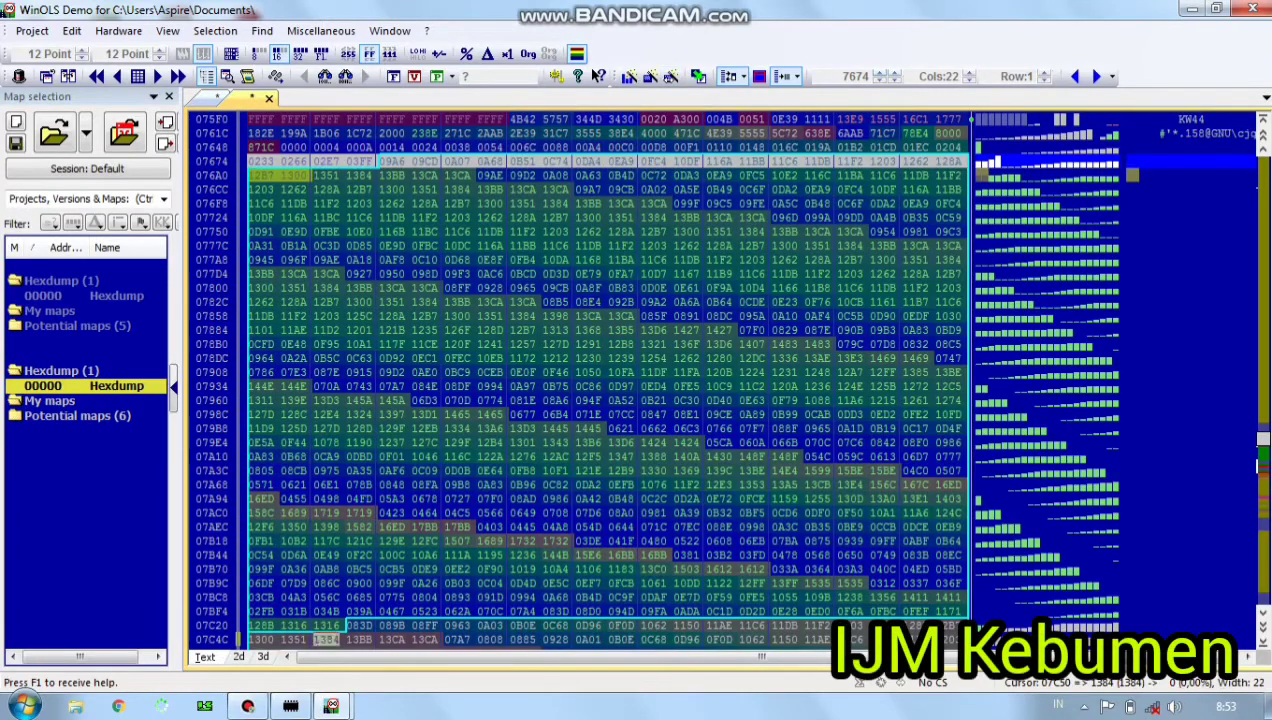
{"action": "left_click", "coordinate": [877, 72]}
{"action": "left_click", "coordinate": [877, 72]}
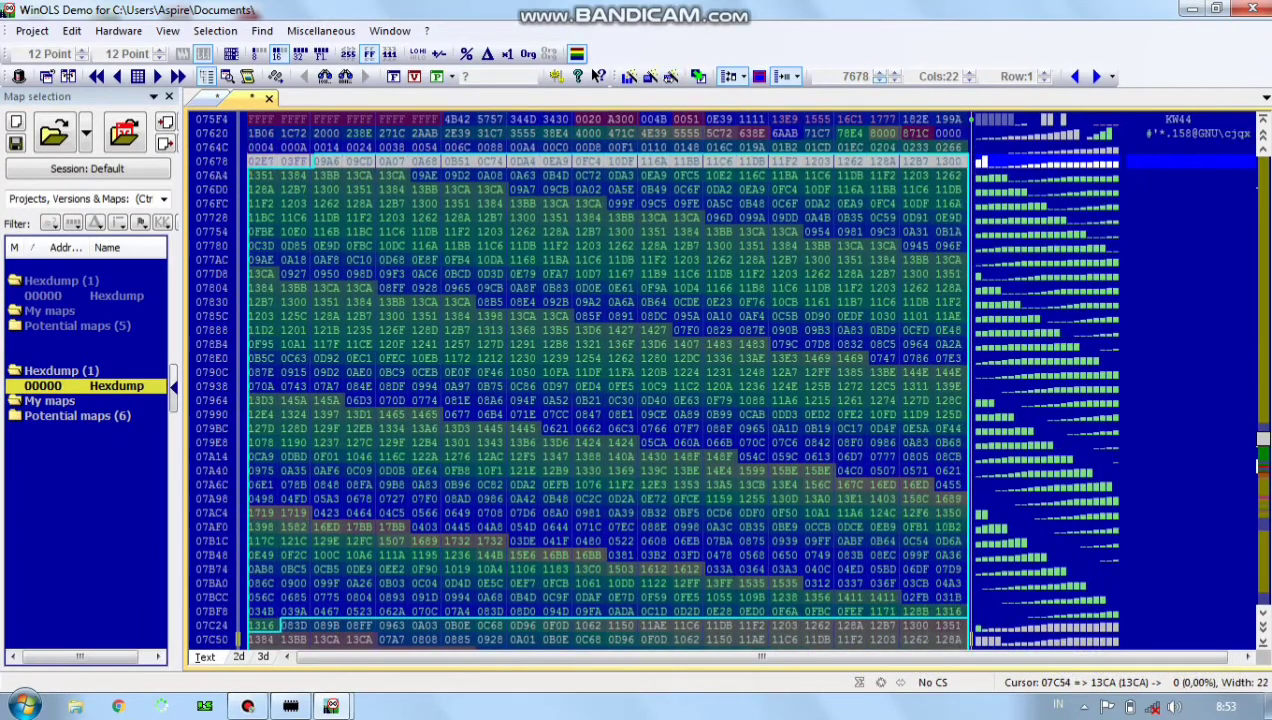
Try narrowing the selection to 18 columns, then set it back to 22 columns.
{"action": "left_click", "coordinate": [969, 80]}
{"action": "left_click", "coordinate": [969, 80]}
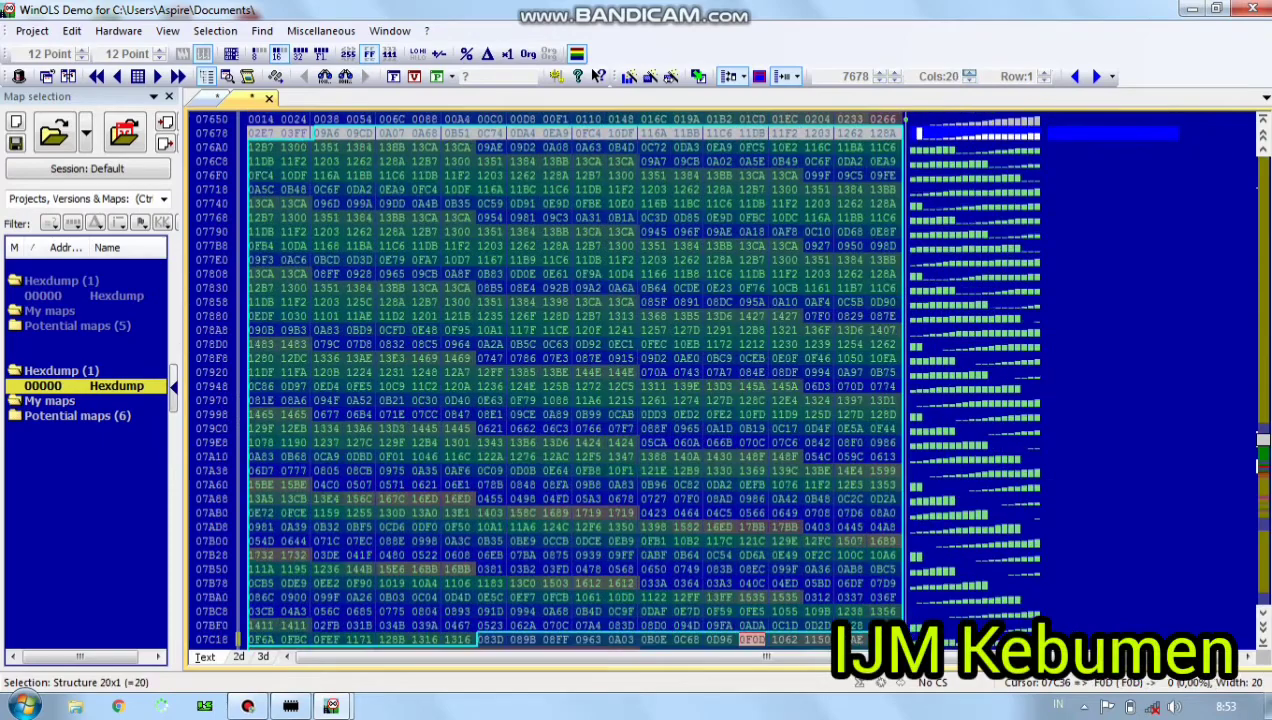
{"action": "left_click", "coordinate": [969, 80]}
{"action": "left_click", "coordinate": [969, 80]}
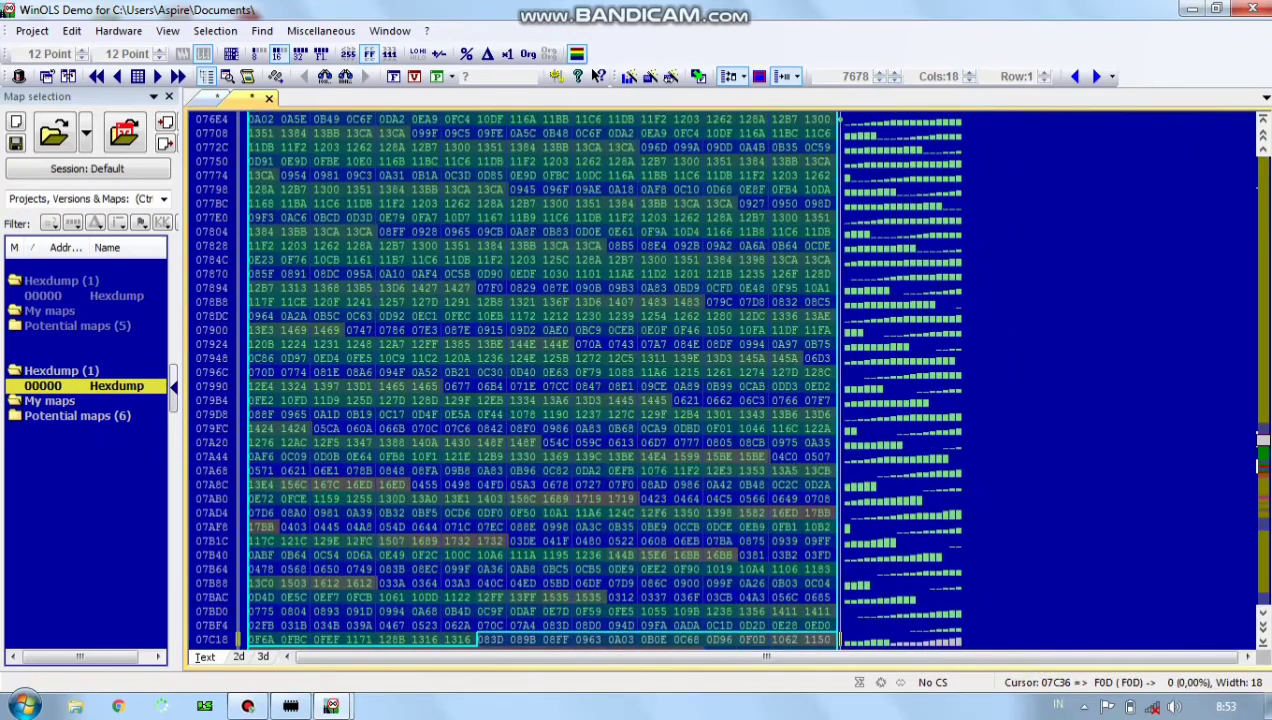
{"action": "left_click", "coordinate": [969, 72]}
{"action": "left_click", "coordinate": [969, 72]}
{"action": "left_click", "coordinate": [969, 72]}
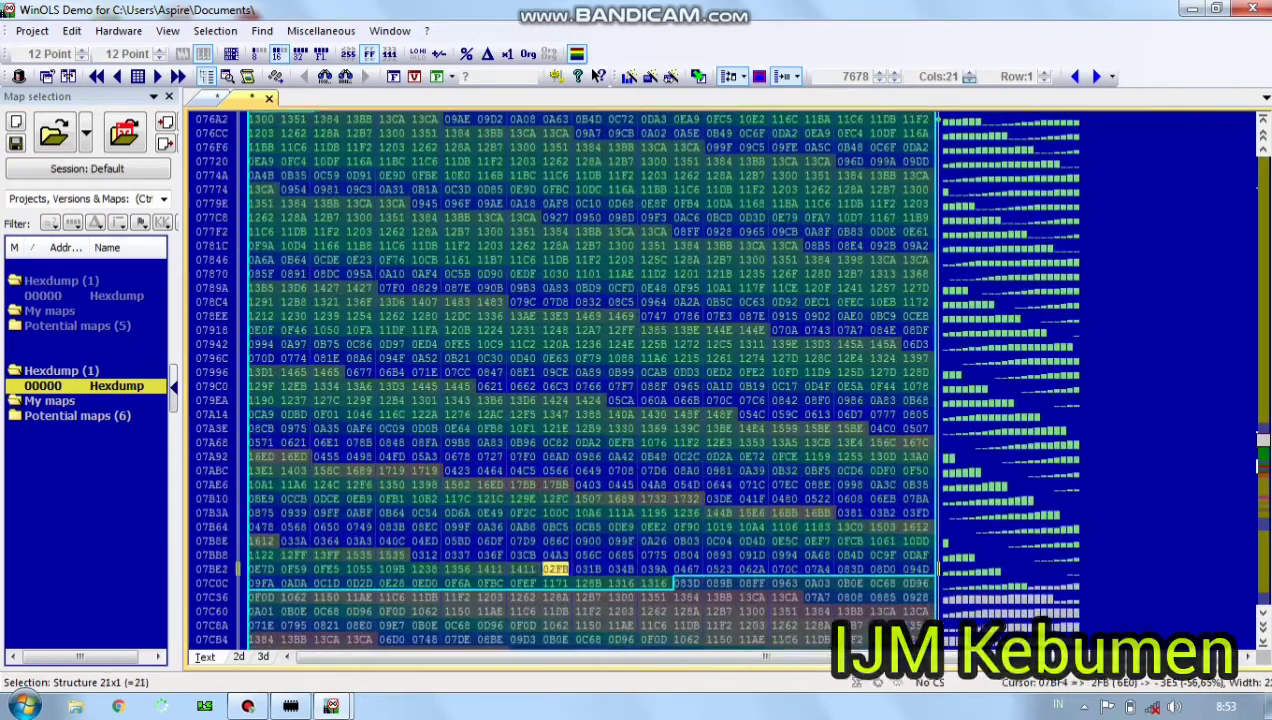
{"action": "left_click", "coordinate": [969, 72]}
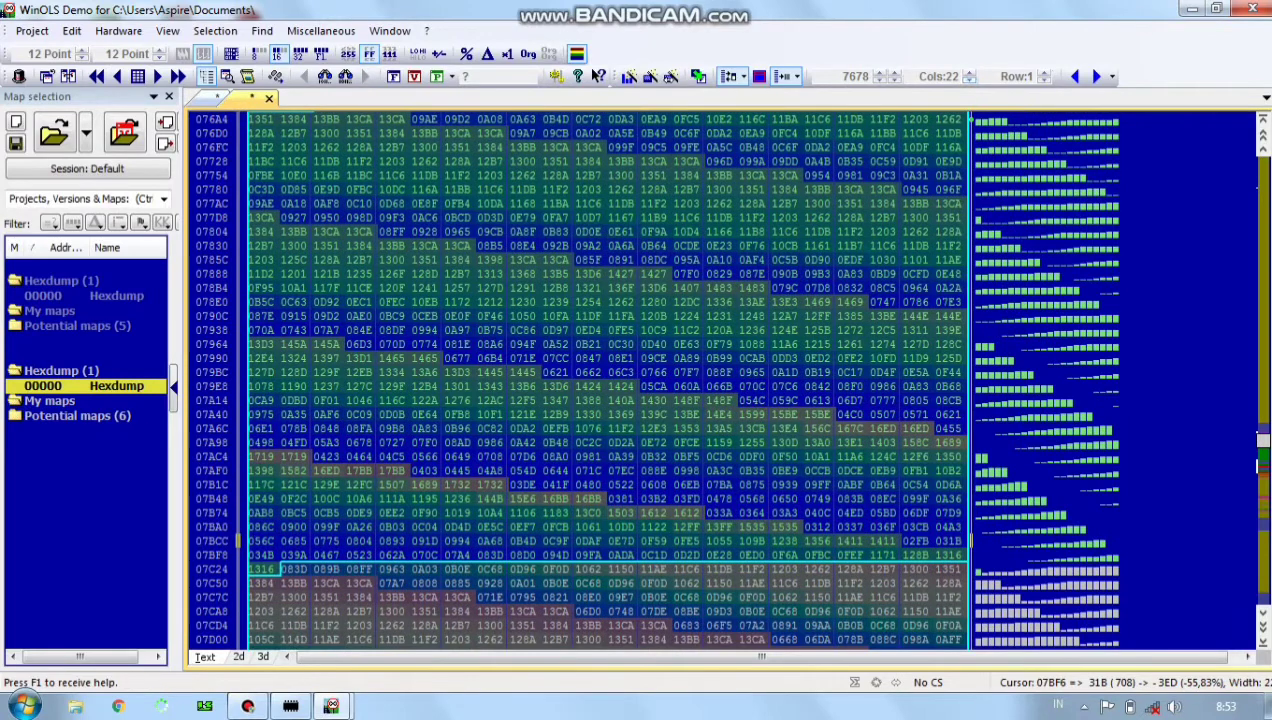
Move the start address of the 22-column selection to 767E, trying 7680 on the way.
{"action": "scroll", "coordinate": [912, 240], "scroll_direction": "up", "scroll_amount": 2}
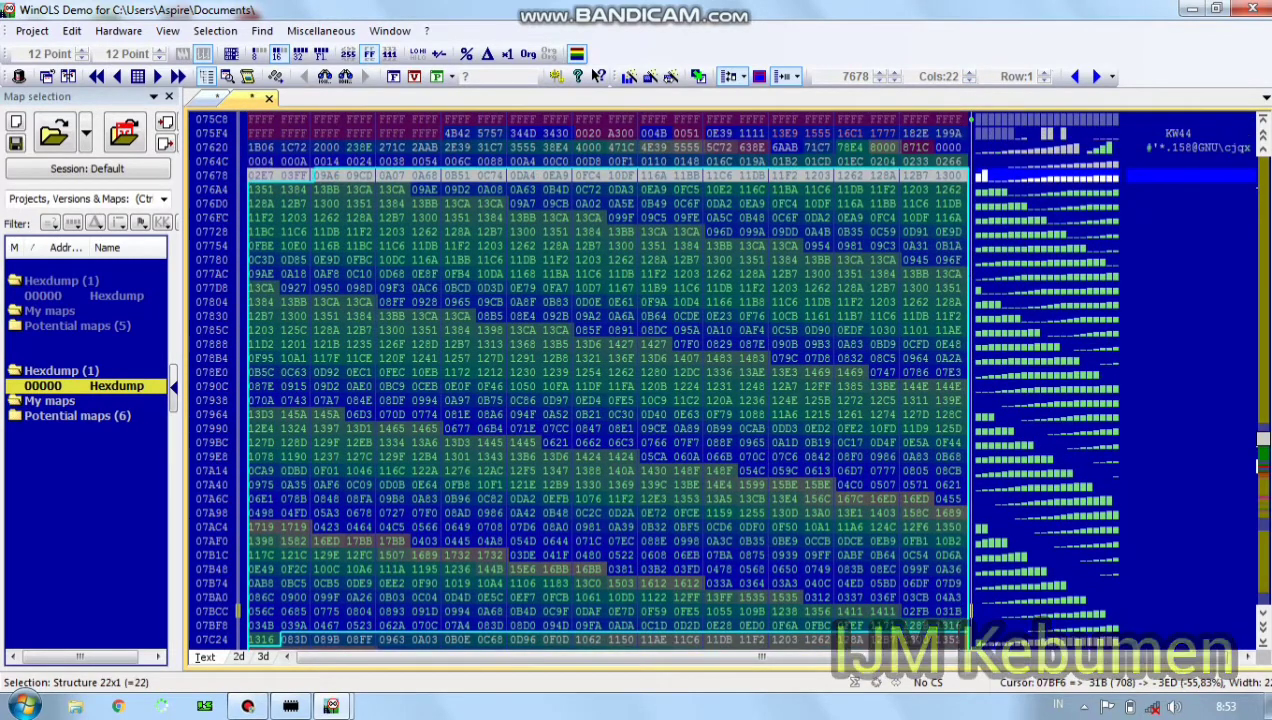
{"action": "left_click", "coordinate": [879, 80]}
{"action": "left_click", "coordinate": [879, 80]}
{"action": "left_click", "coordinate": [879, 80]}
{"action": "left_click", "coordinate": [879, 80]}
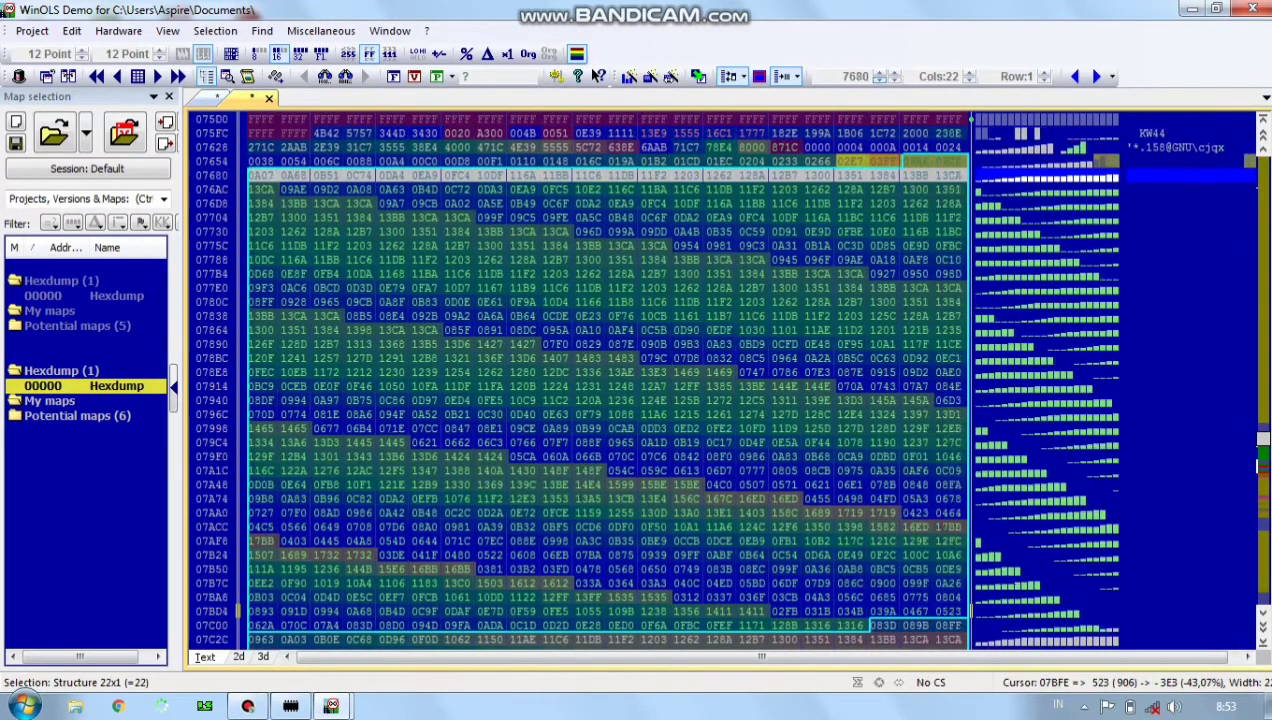
{"action": "left_click", "coordinate": [879, 80]}
{"action": "left_click", "coordinate": [879, 81]}
{"action": "left_click", "coordinate": [879, 81]}
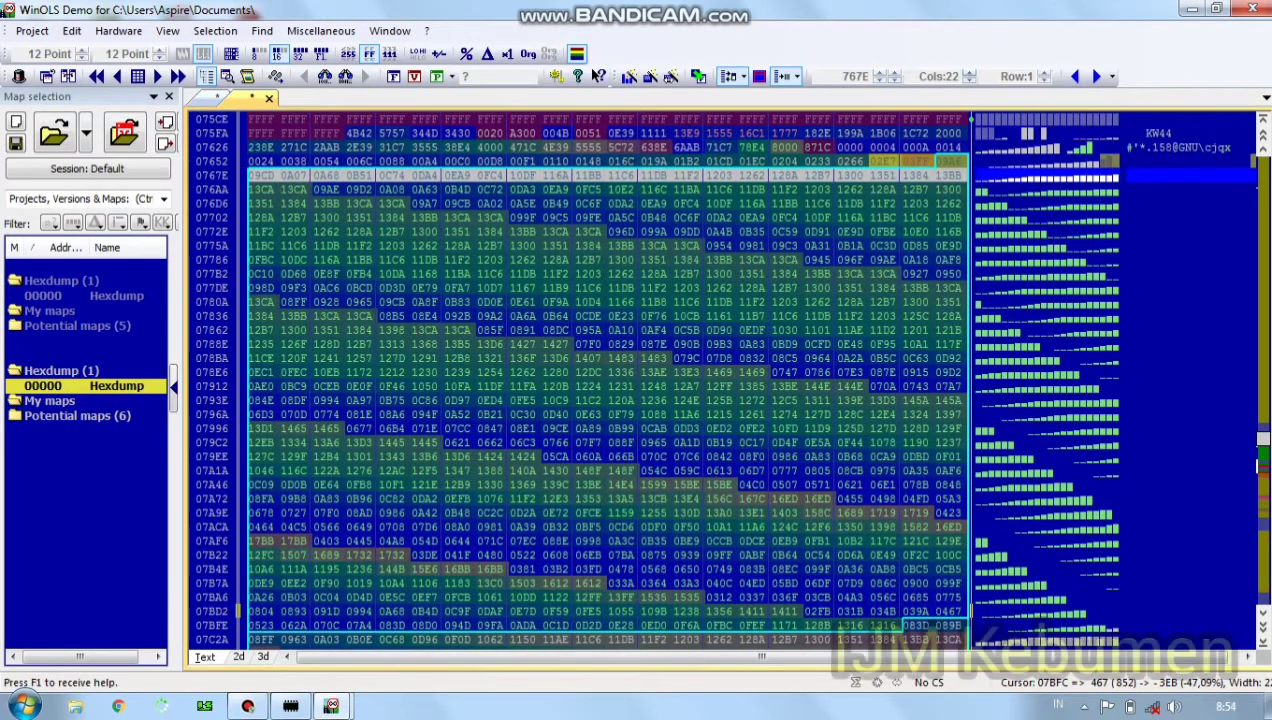
Widen the hexdump selection to 24 columns and move its start address forward to 768C.
{"action": "left_click", "coordinate": [965, 73]}
{"action": "left_click", "coordinate": [966, 73]}
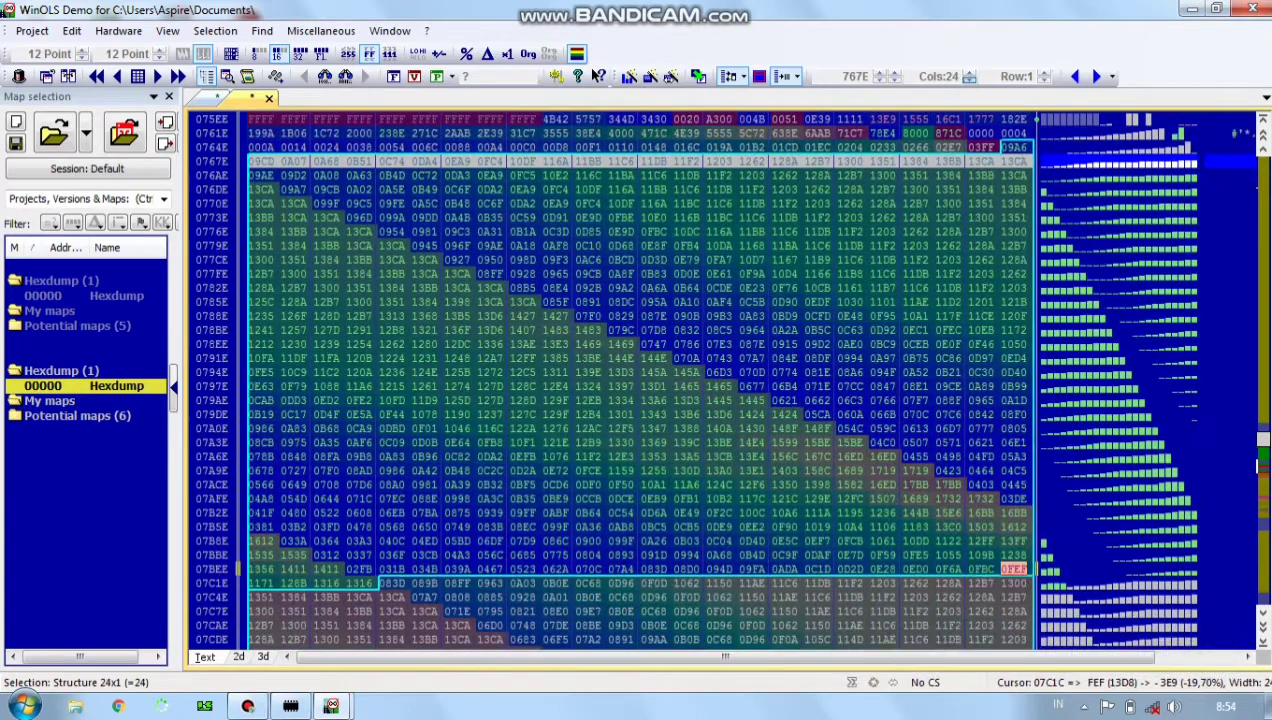
{"action": "left_click", "coordinate": [879, 73]}
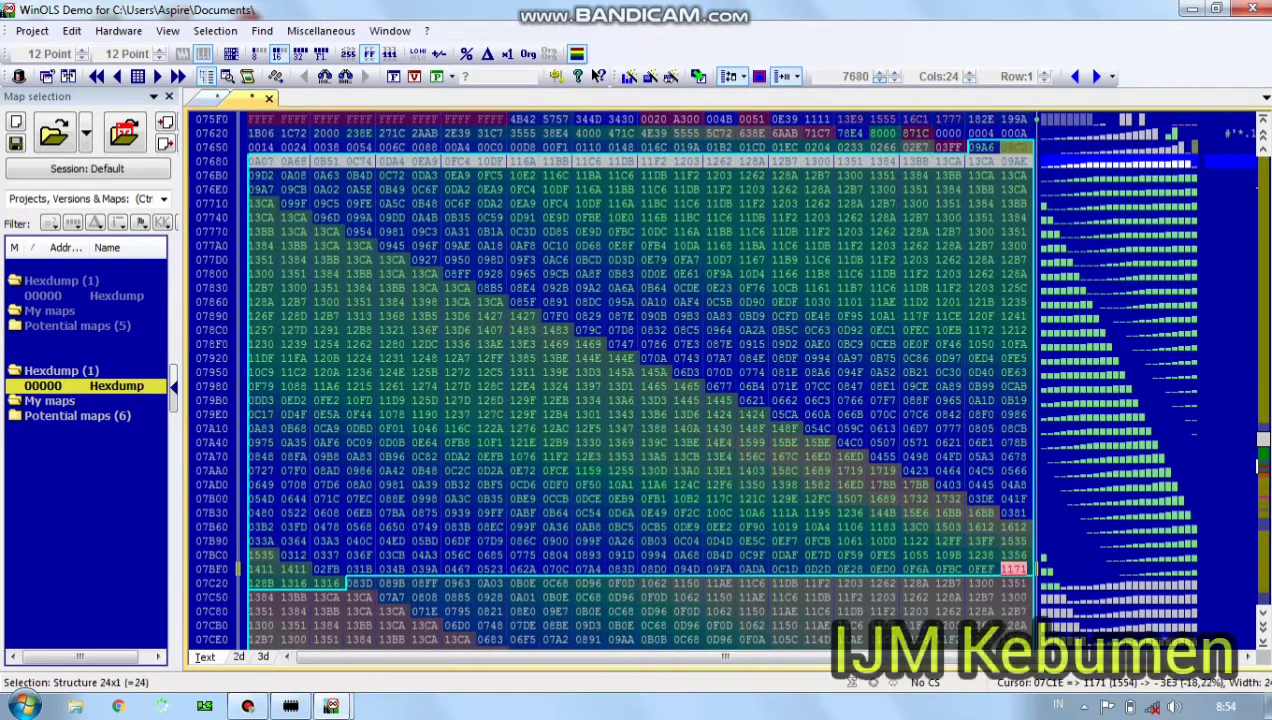
{"action": "left_click", "coordinate": [879, 73]}
{"action": "left_click", "coordinate": [879, 73]}
{"action": "left_click", "coordinate": [879, 73]}
{"action": "left_click", "coordinate": [879, 73]}
{"action": "left_click", "coordinate": [879, 73]}
{"action": "left_click", "coordinate": [879, 73]}
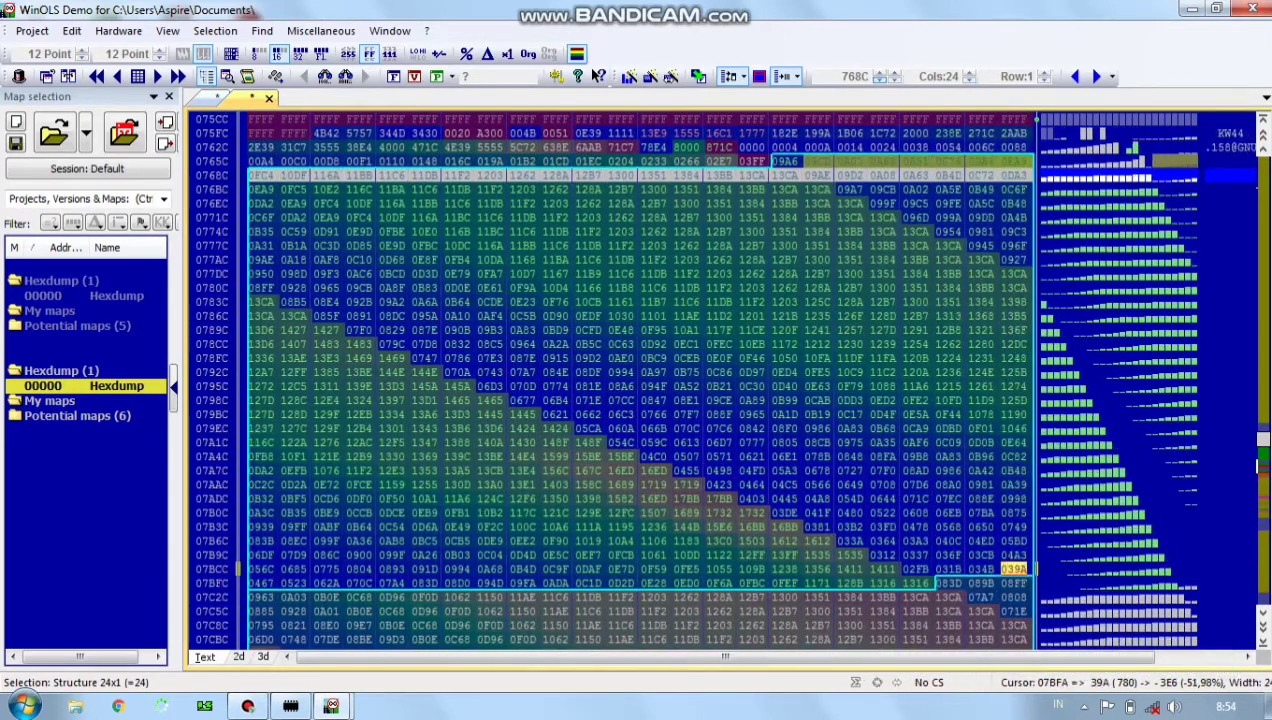
Set the selection to 25 columns, advance its start address past 7694 and 76A6 until the map rows align, and release the selection.
{"action": "left_click", "coordinate": [966, 73]}
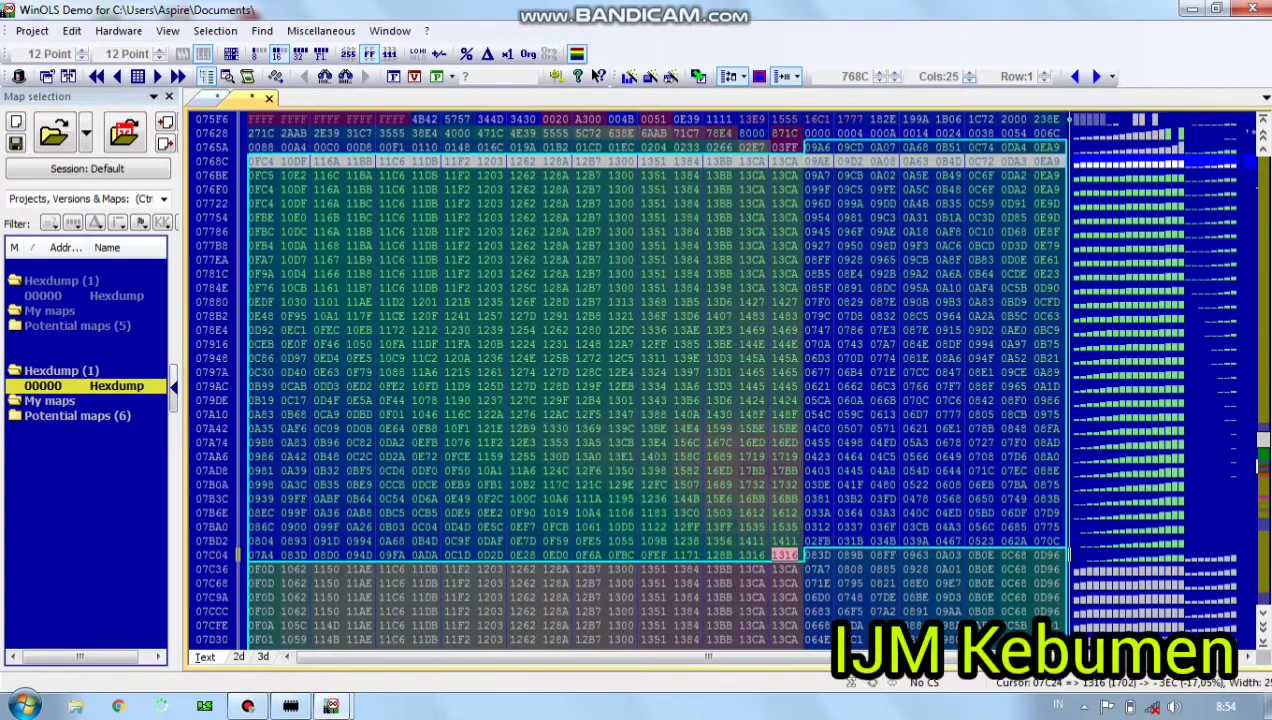
{"action": "left_click", "coordinate": [879, 73]}
{"action": "left_click", "coordinate": [879, 73]}
{"action": "left_click", "coordinate": [879, 73]}
{"action": "left_click", "coordinate": [879, 73]}
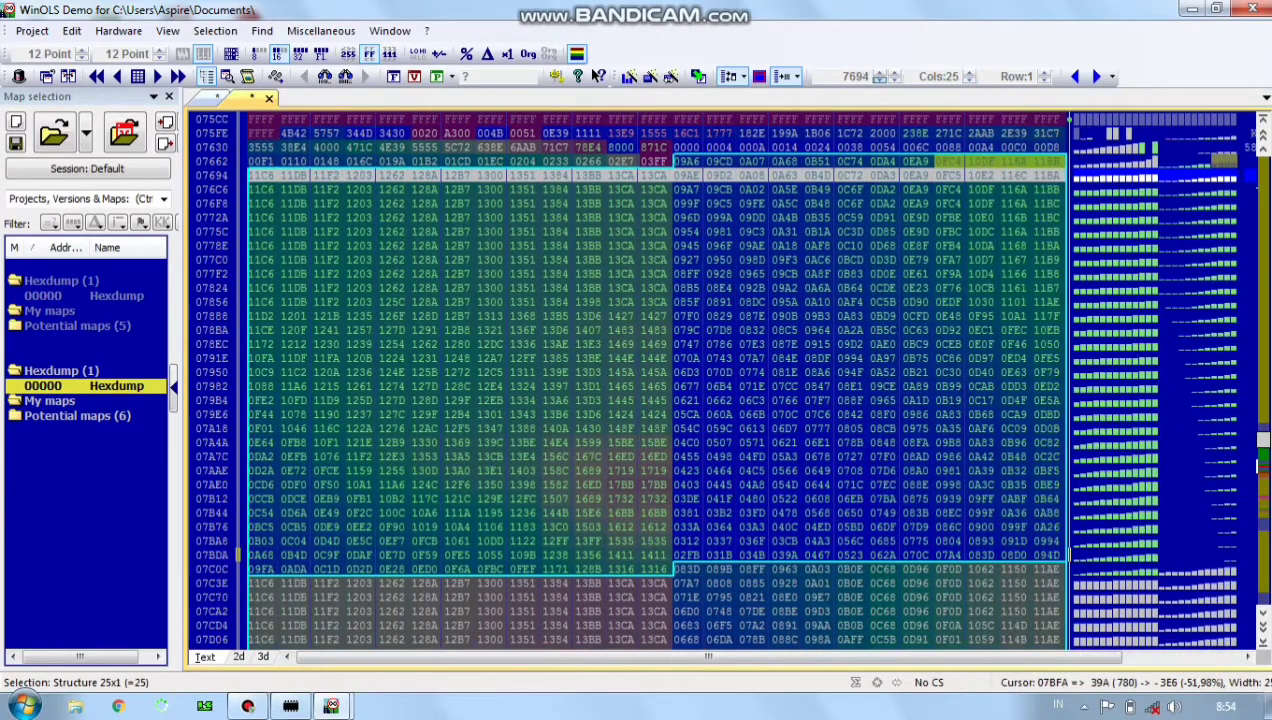
{"action": "left_click", "coordinate": [879, 73]}
{"action": "left_click", "coordinate": [879, 73]}
{"action": "left_click", "coordinate": [880, 76]}
{"action": "double_click", "coordinate": [880, 76]}
{"action": "left_click", "coordinate": [880, 76]}
{"action": "left_click", "coordinate": [880, 76]}
{"action": "left_click", "coordinate": [880, 76]}
{"action": "left_click", "coordinate": [880, 76]}
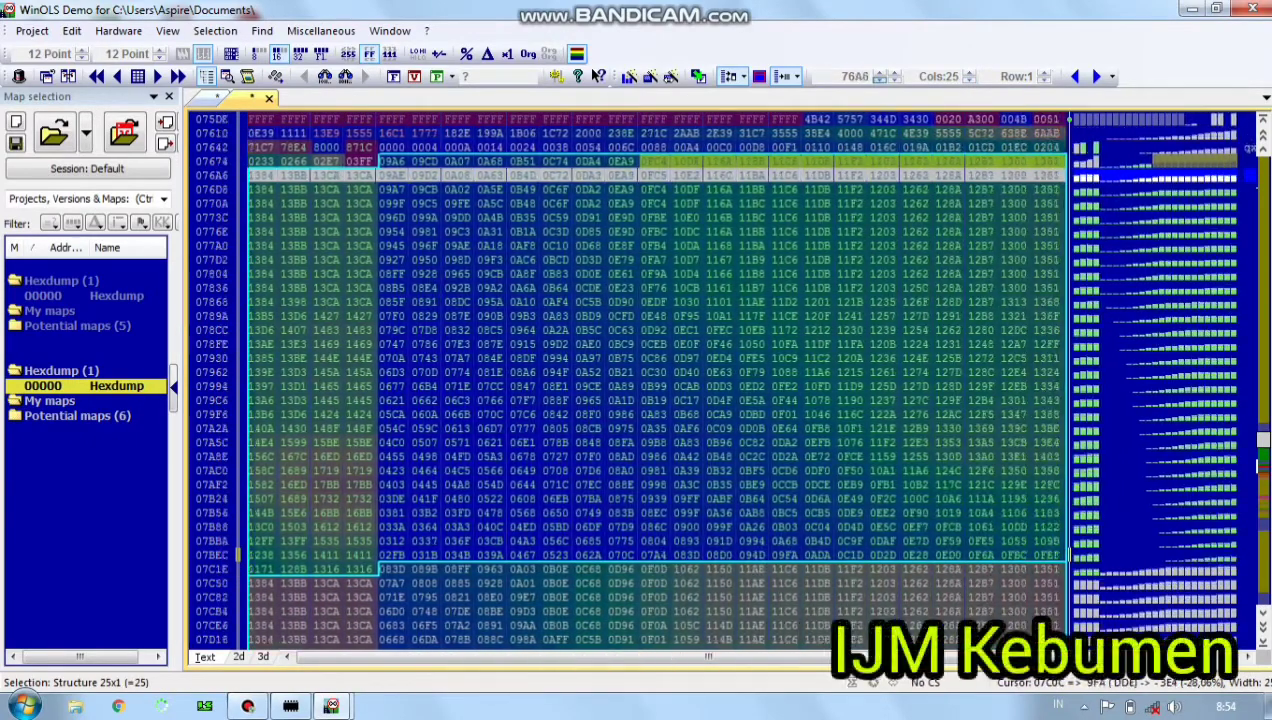
{"action": "left_click", "coordinate": [880, 76]}
{"action": "left_click", "coordinate": [880, 76]}
{"action": "left_click", "coordinate": [880, 75]}
{"action": "left_click", "coordinate": [880, 75]}
{"action": "left_click", "coordinate": [752, 231]}
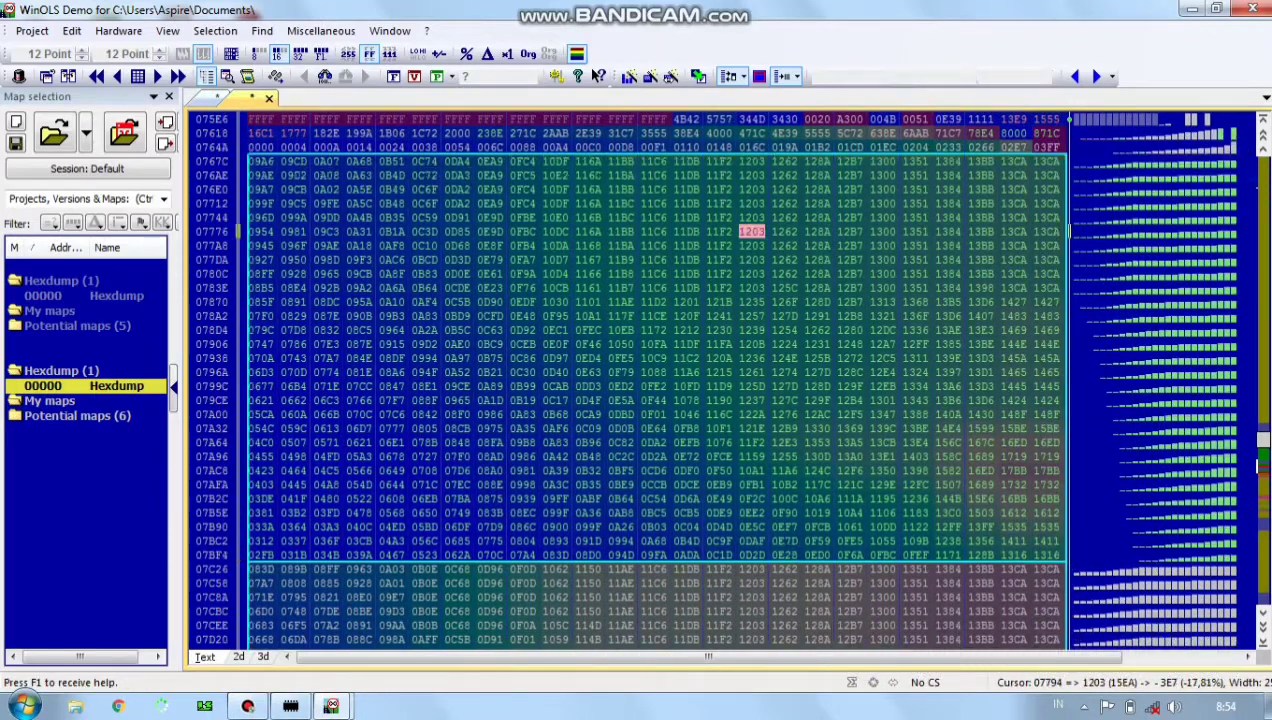
{"action": "left_click", "coordinate": [915, 344]}
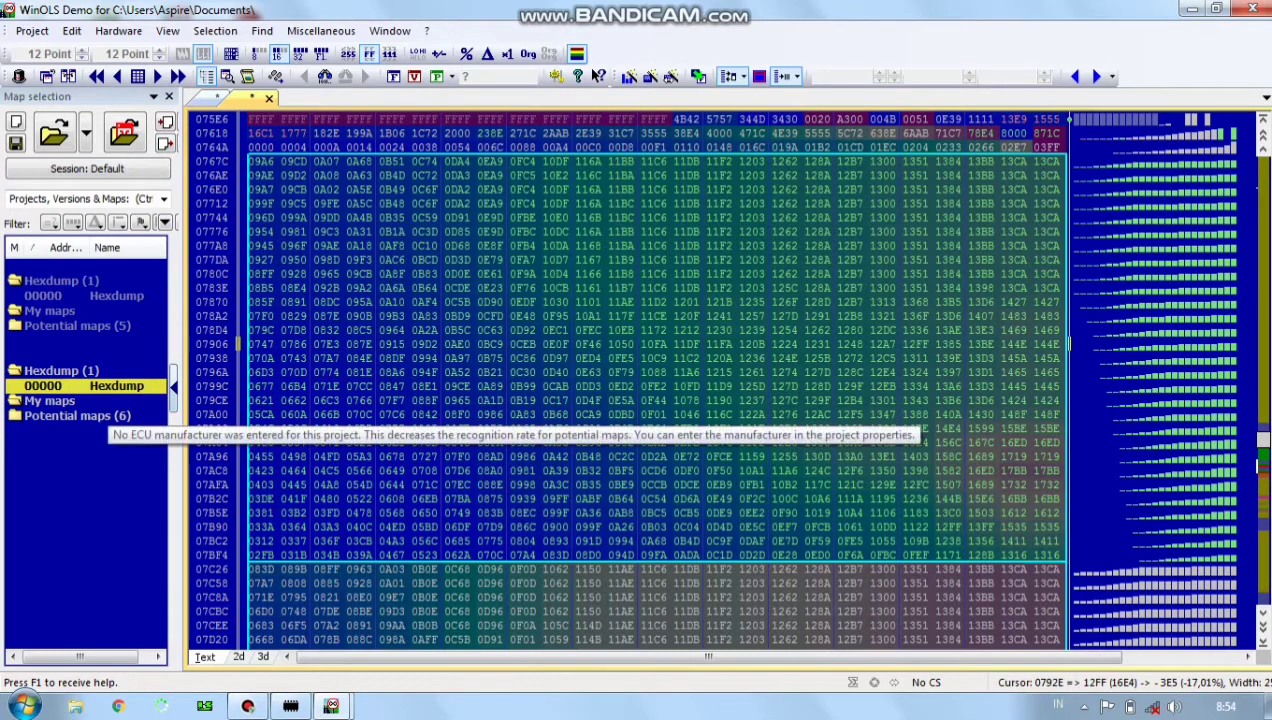
Expand all map folders of the project and locate the potential map at 0767C in the hexdump.
{"action": "left_click", "coordinate": [77, 415]}
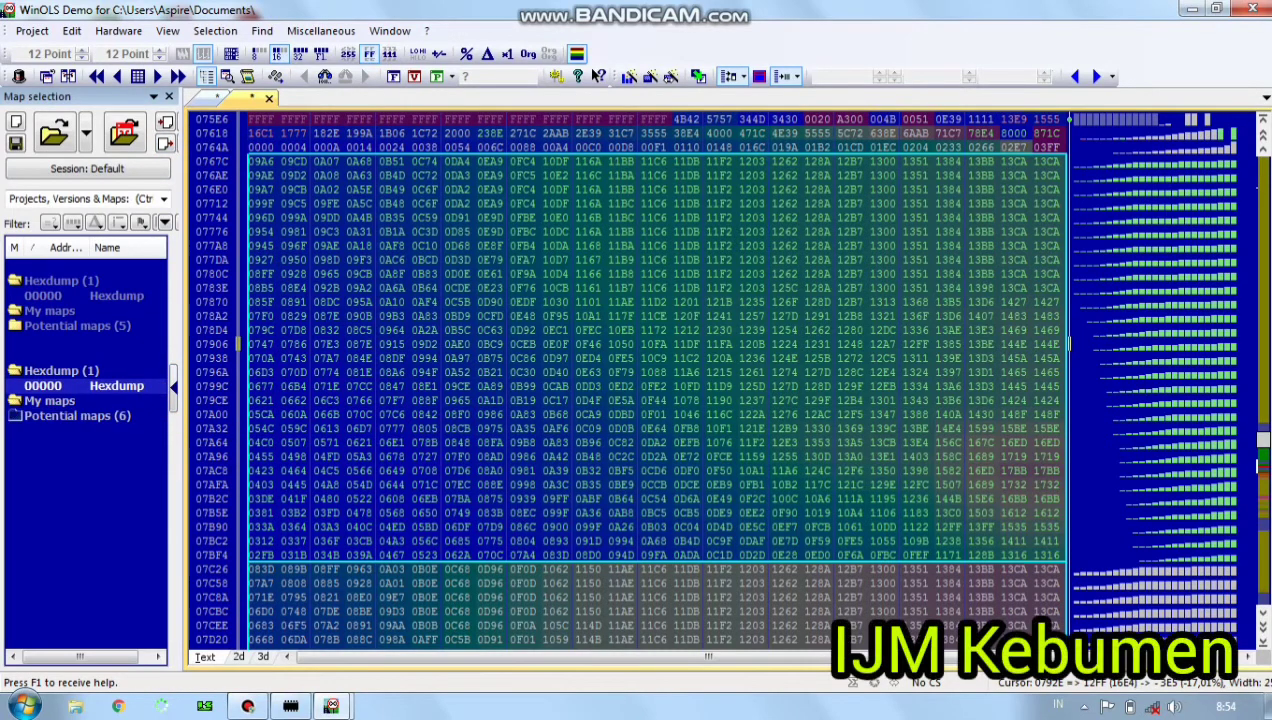
{"action": "right_click", "coordinate": [112, 124]}
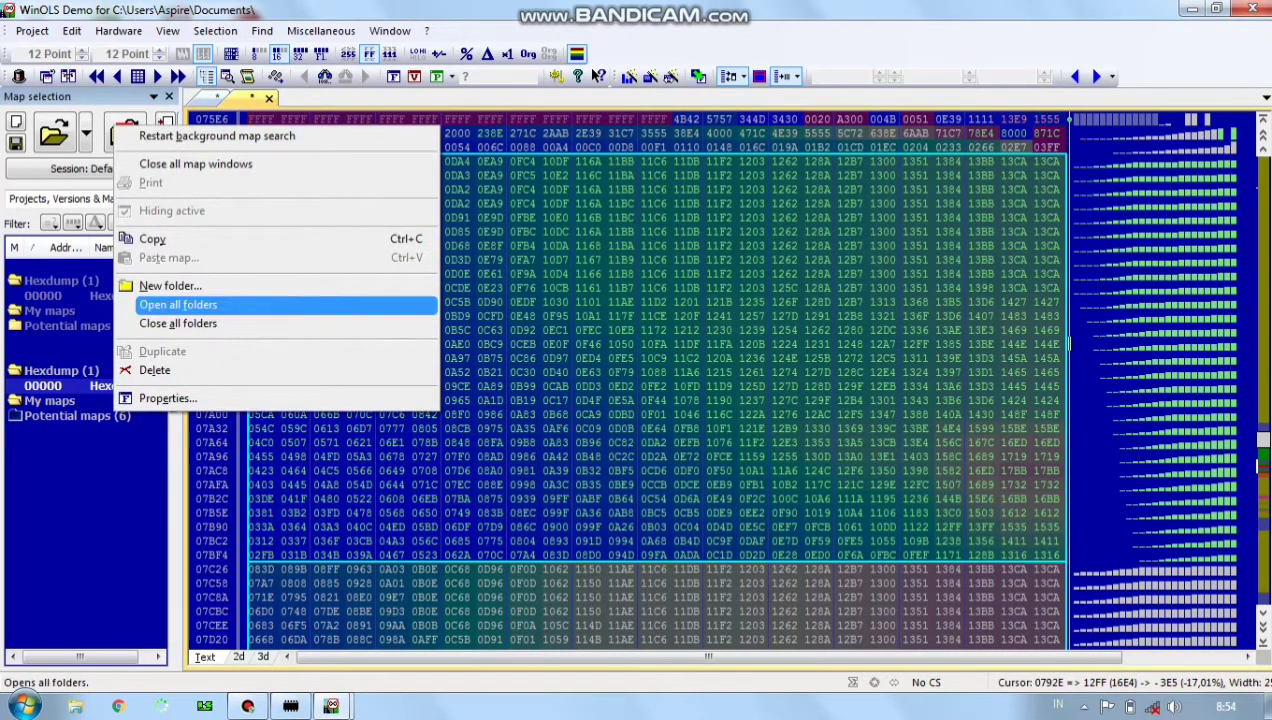
{"action": "left_click", "coordinate": [178, 304]}
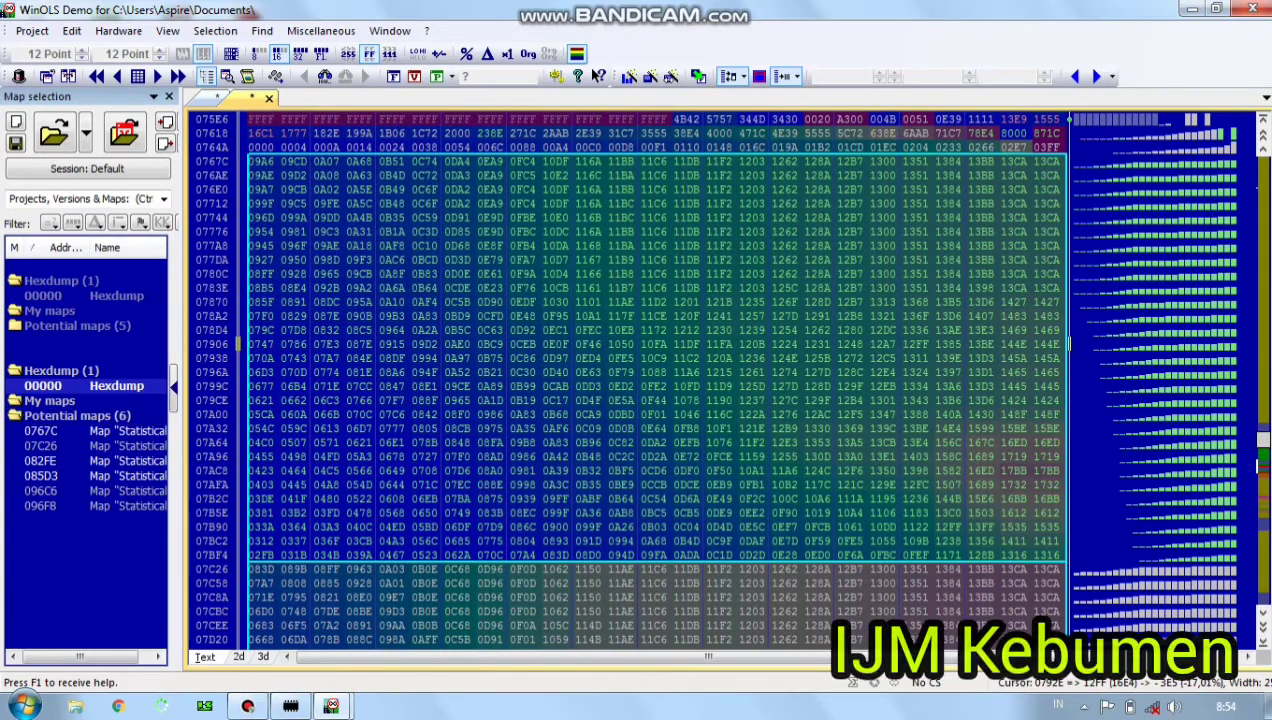
{"action": "left_click", "coordinate": [77, 431]}
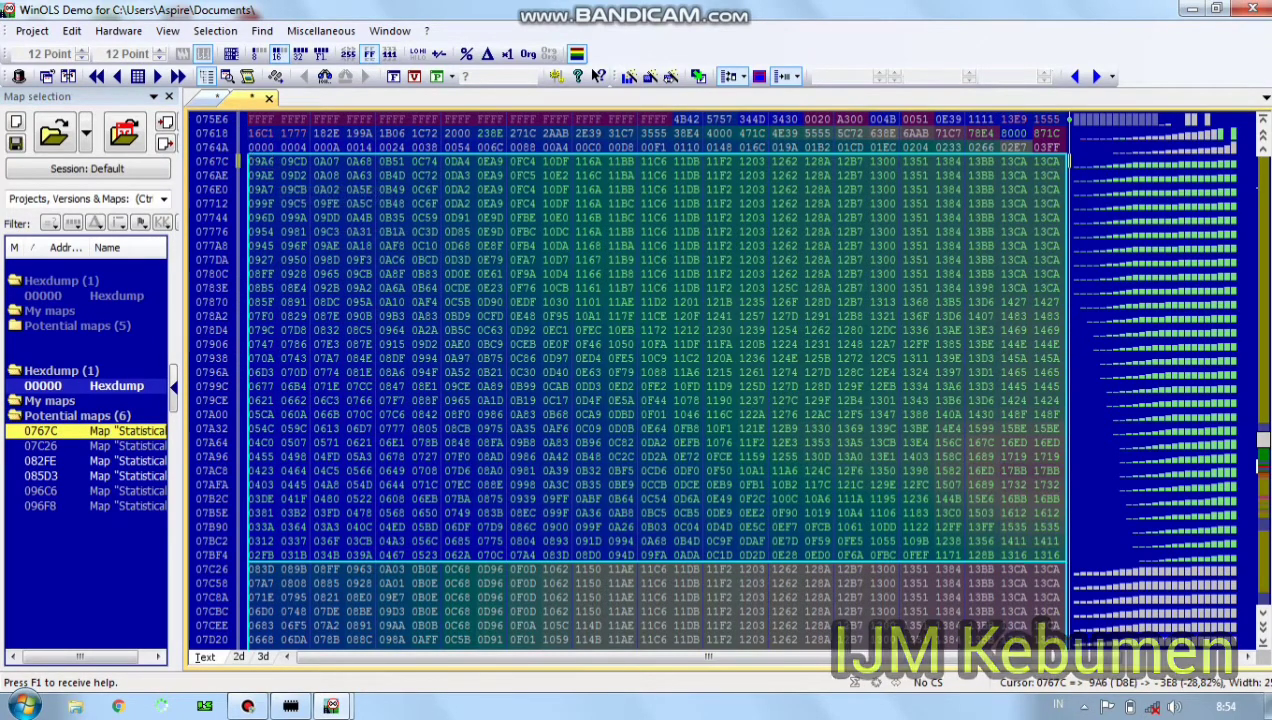
{"action": "right_click", "coordinate": [256, 160]}
{"action": "left_click", "coordinate": [719, 274]}
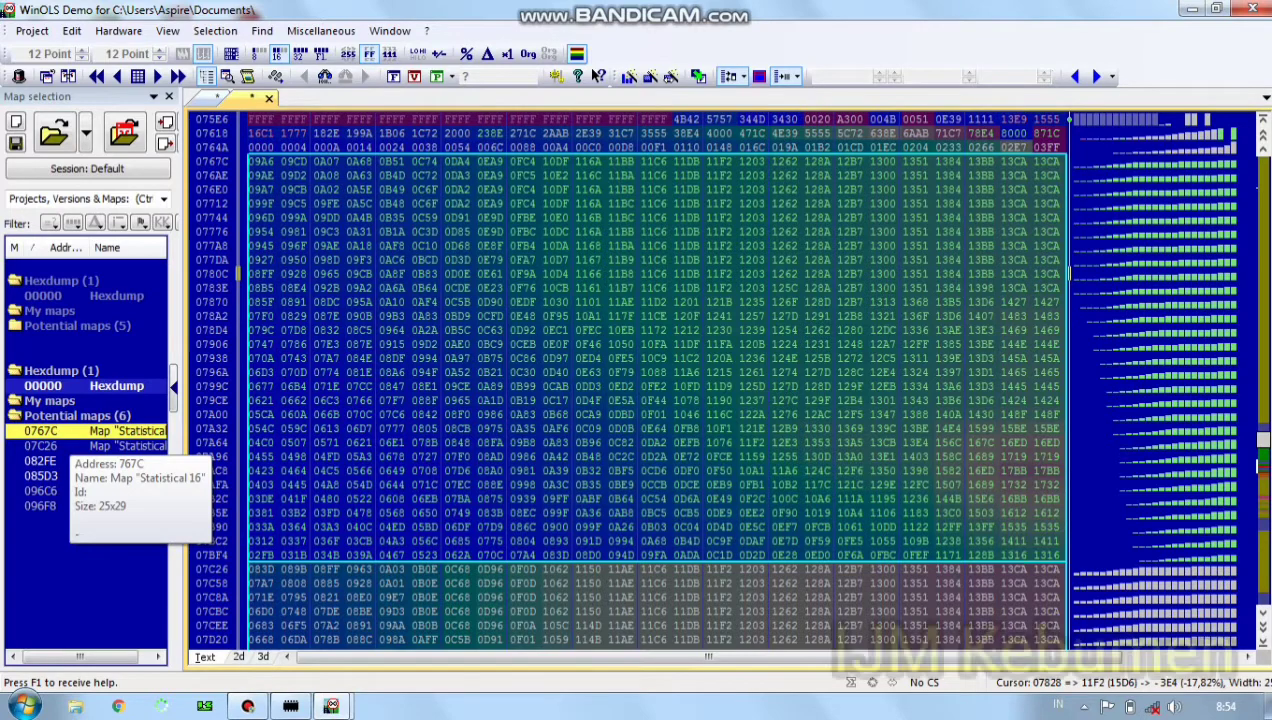
Open the potential map at 0767C in its own window and inspect it in 3D before returning to the text view.
{"action": "right_click", "coordinate": [86, 431]}
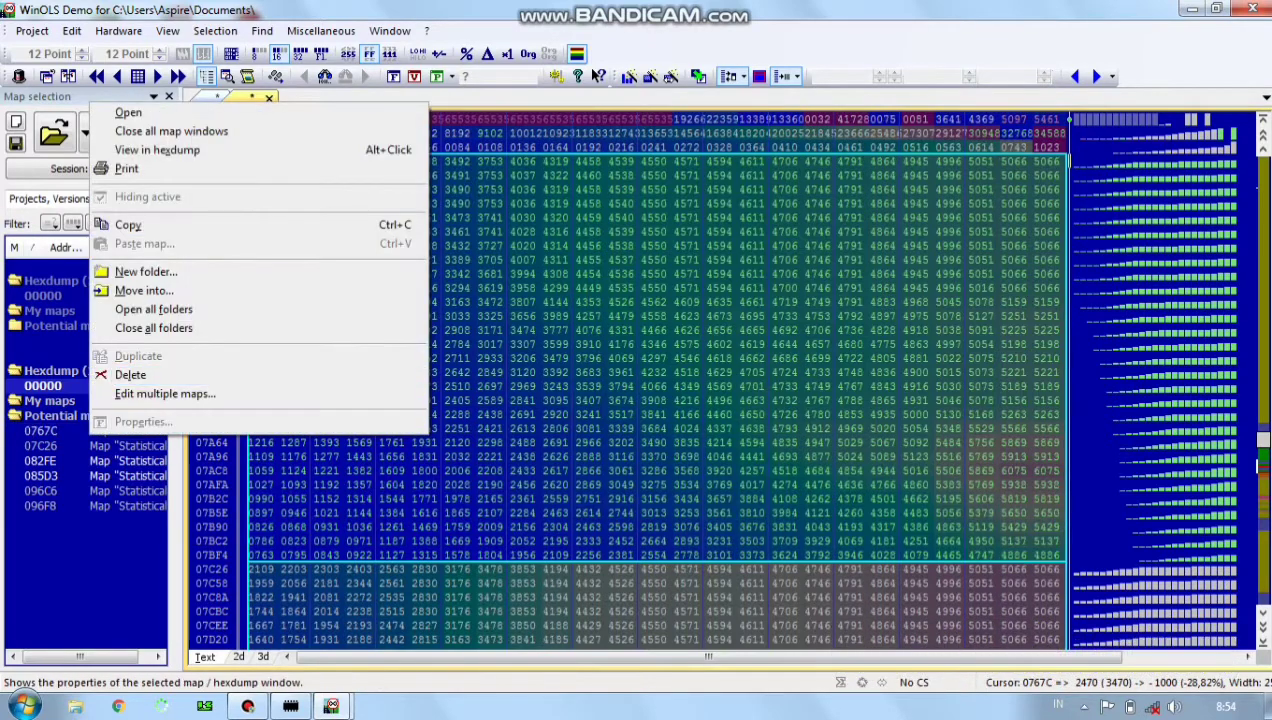
{"action": "left_click", "coordinate": [86, 431]}
{"action": "double_click", "coordinate": [86, 431]}
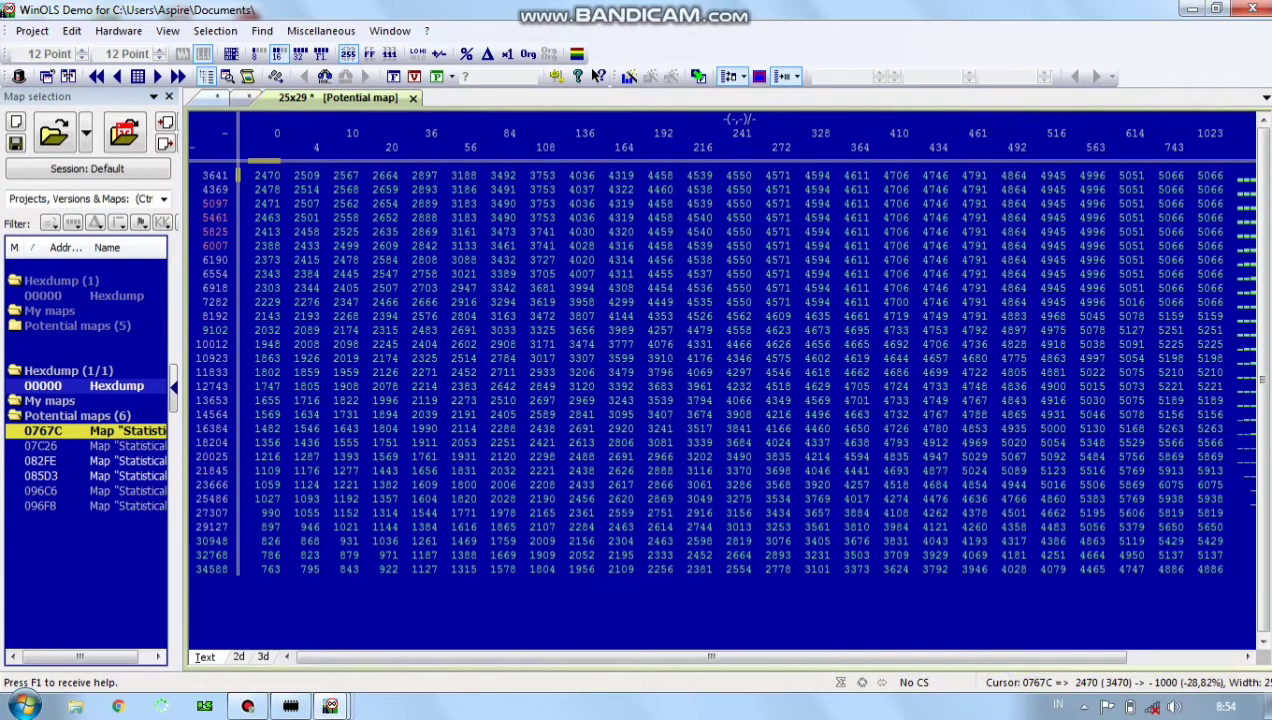
{"action": "left_click", "coordinate": [263, 657]}
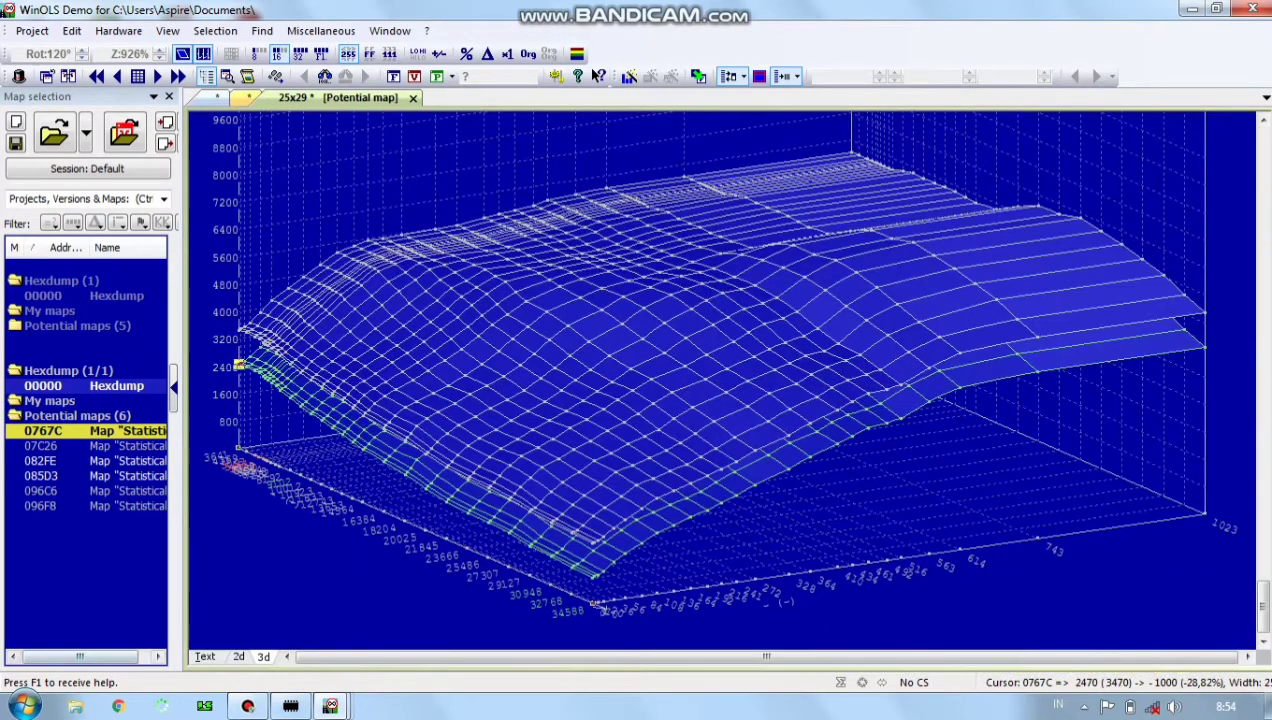
{"action": "left_click", "coordinate": [204, 657]}
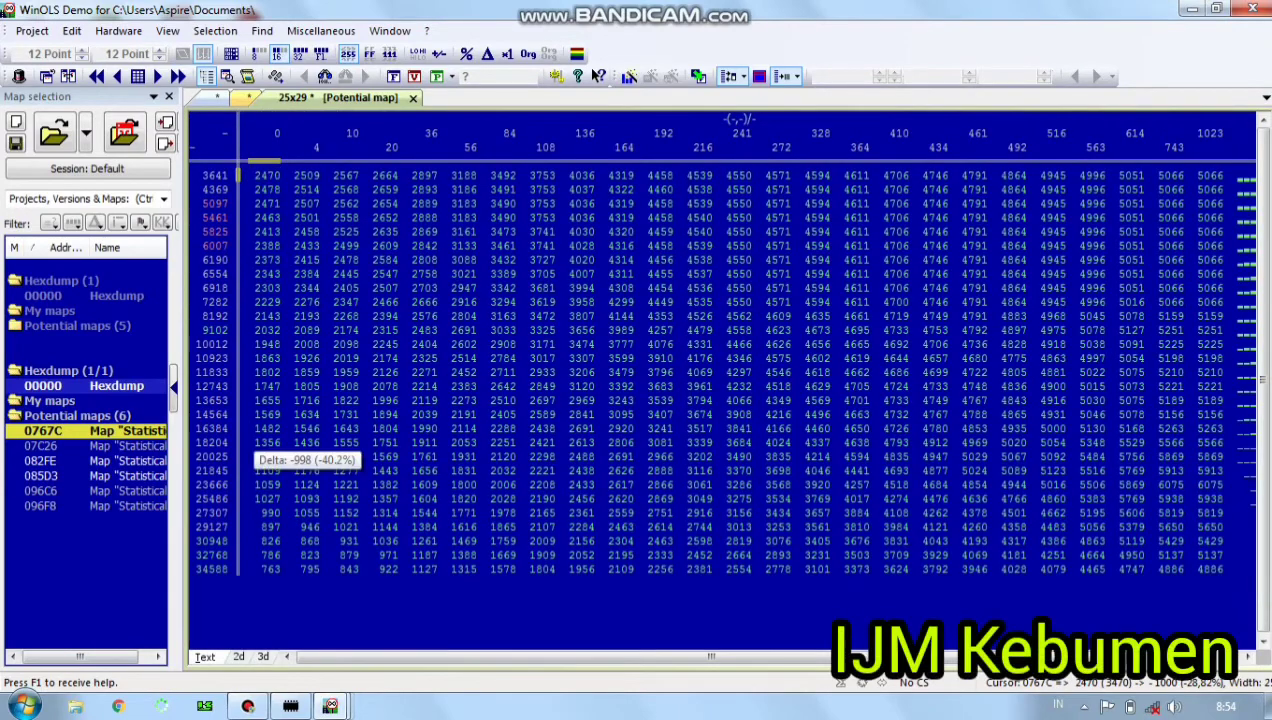
Copy the start address 767C from the map's properties and close them without changes.
{"action": "right_click", "coordinate": [262, 176]}
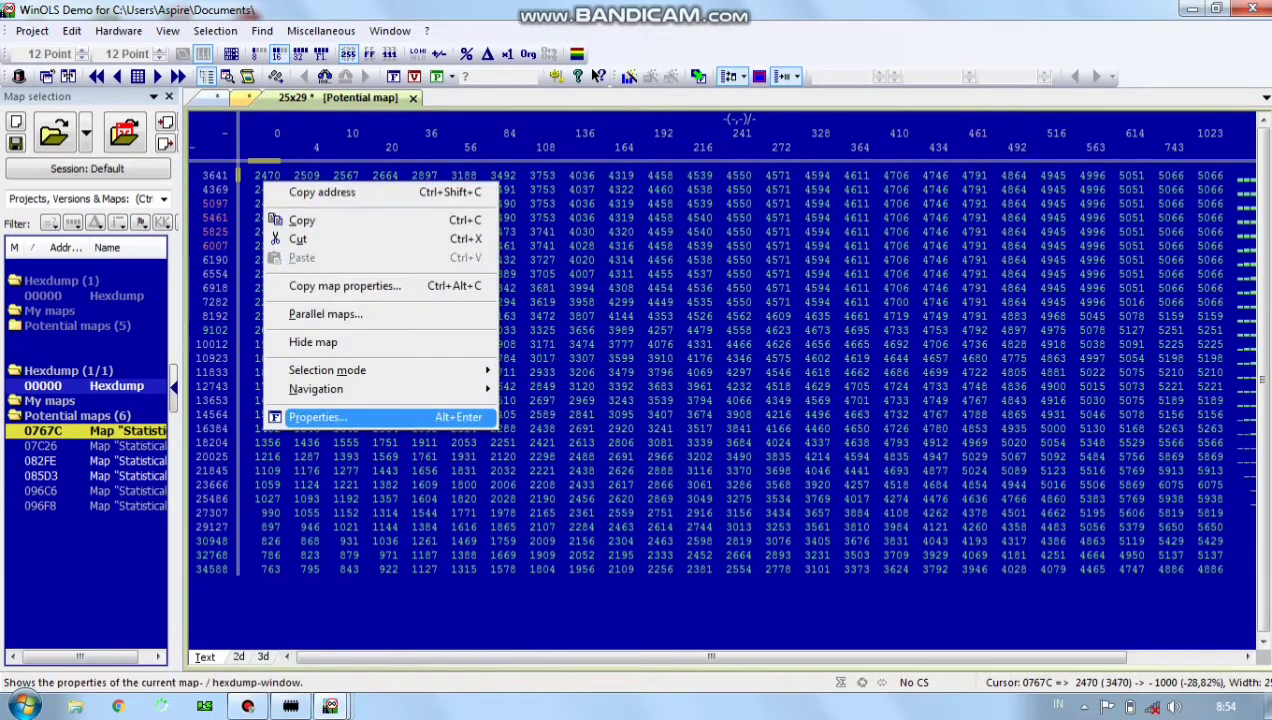
{"action": "left_click", "coordinate": [292, 415]}
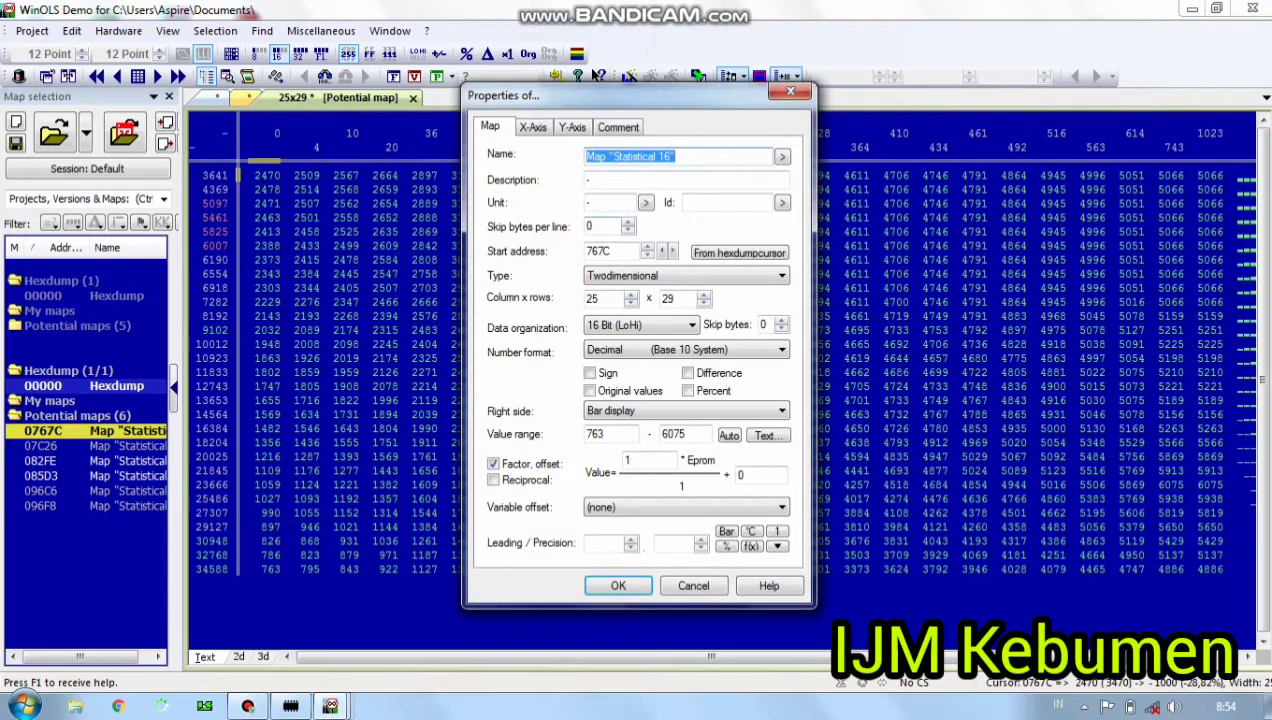
{"action": "left_click_drag", "start_coordinate": [613, 252], "coordinate": [598, 252]}
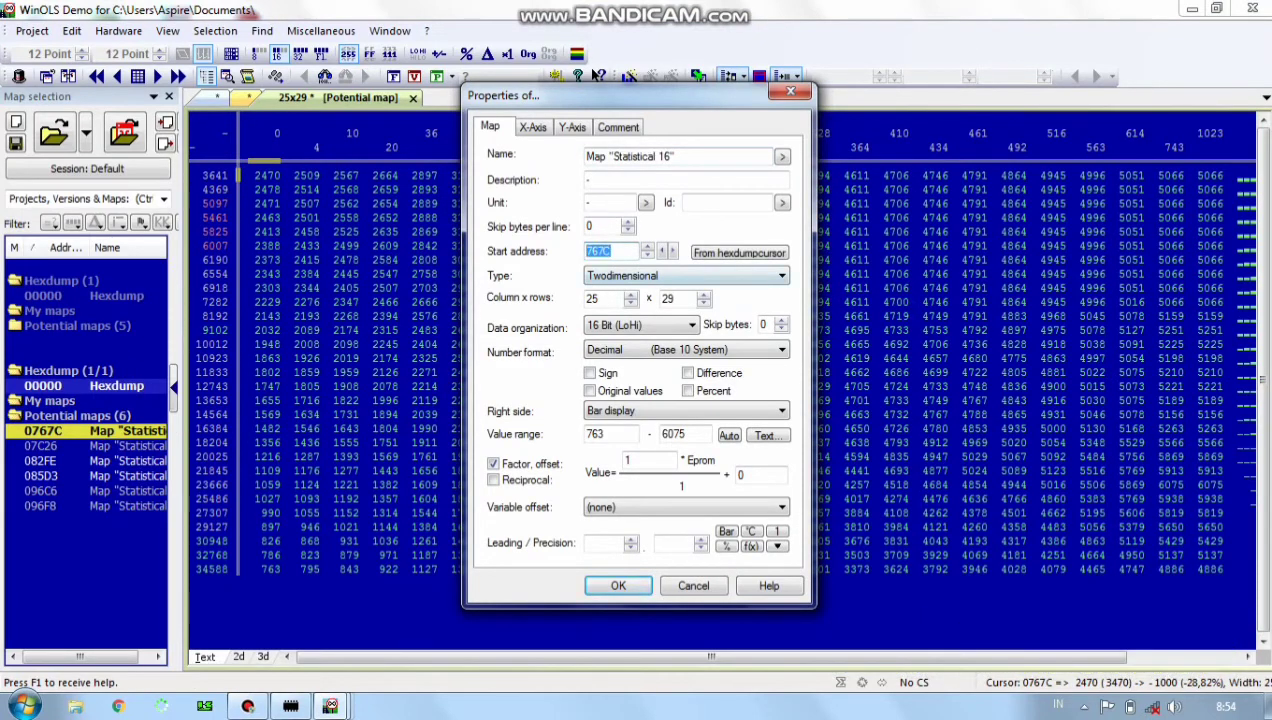
{"action": "right_click", "coordinate": [598, 252]}
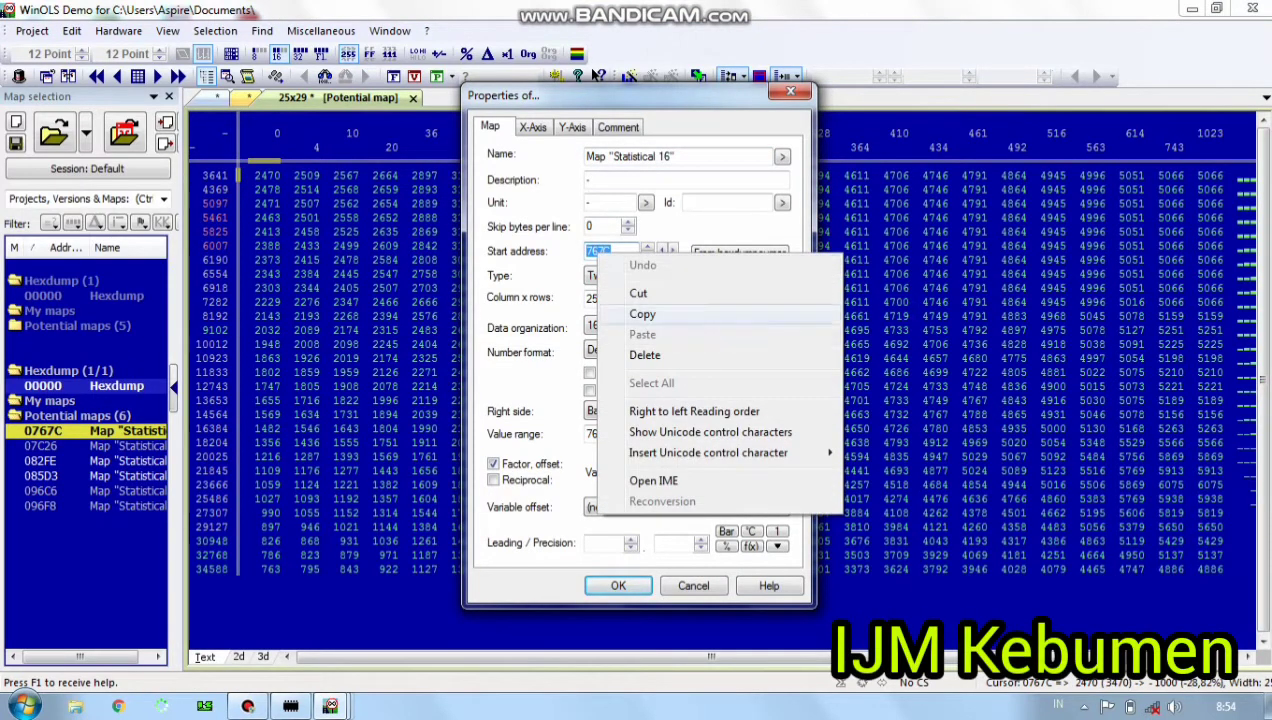
{"action": "left_click", "coordinate": [642, 314]}
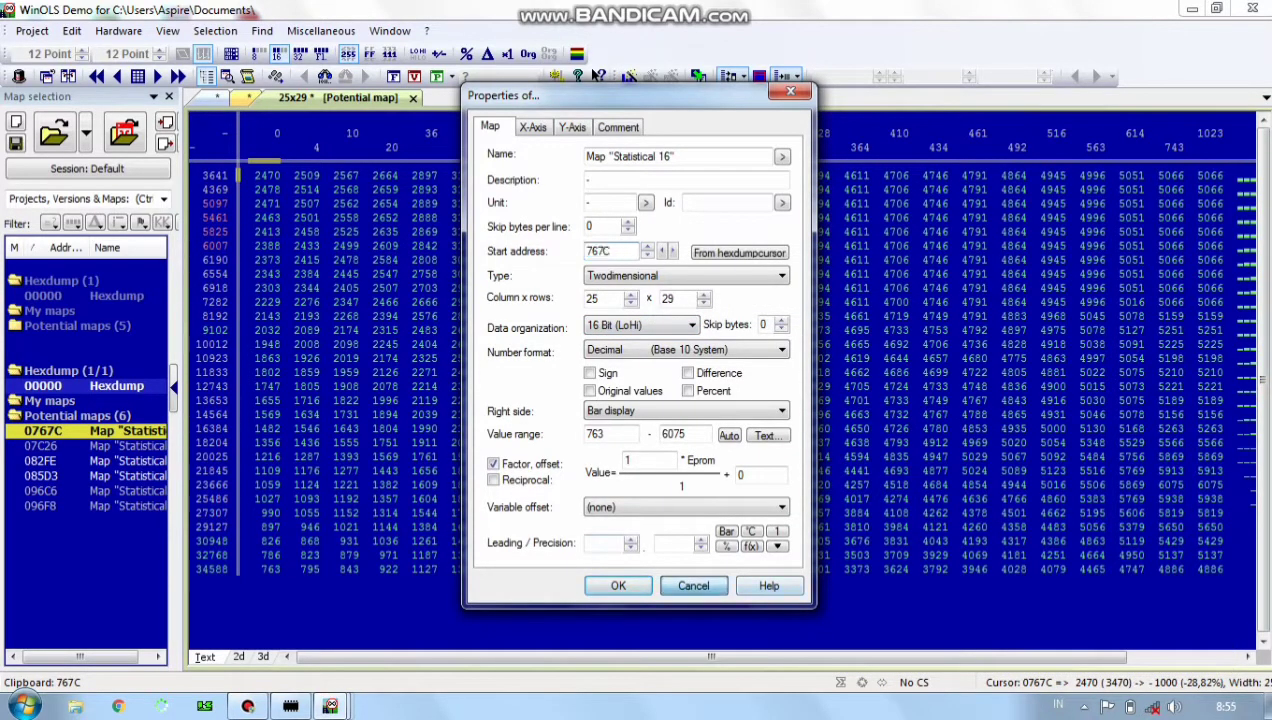
{"action": "left_click", "coordinate": [694, 586]}
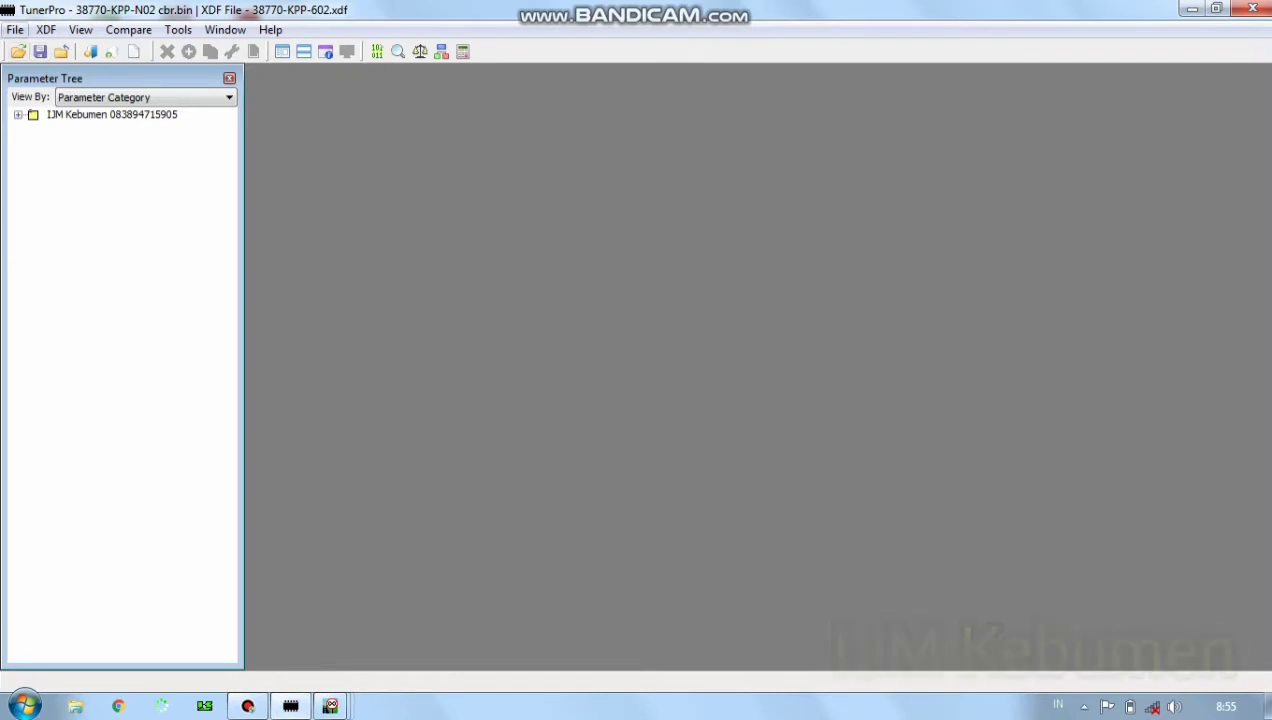
{"action": "left_click", "coordinate": [46, 30]}
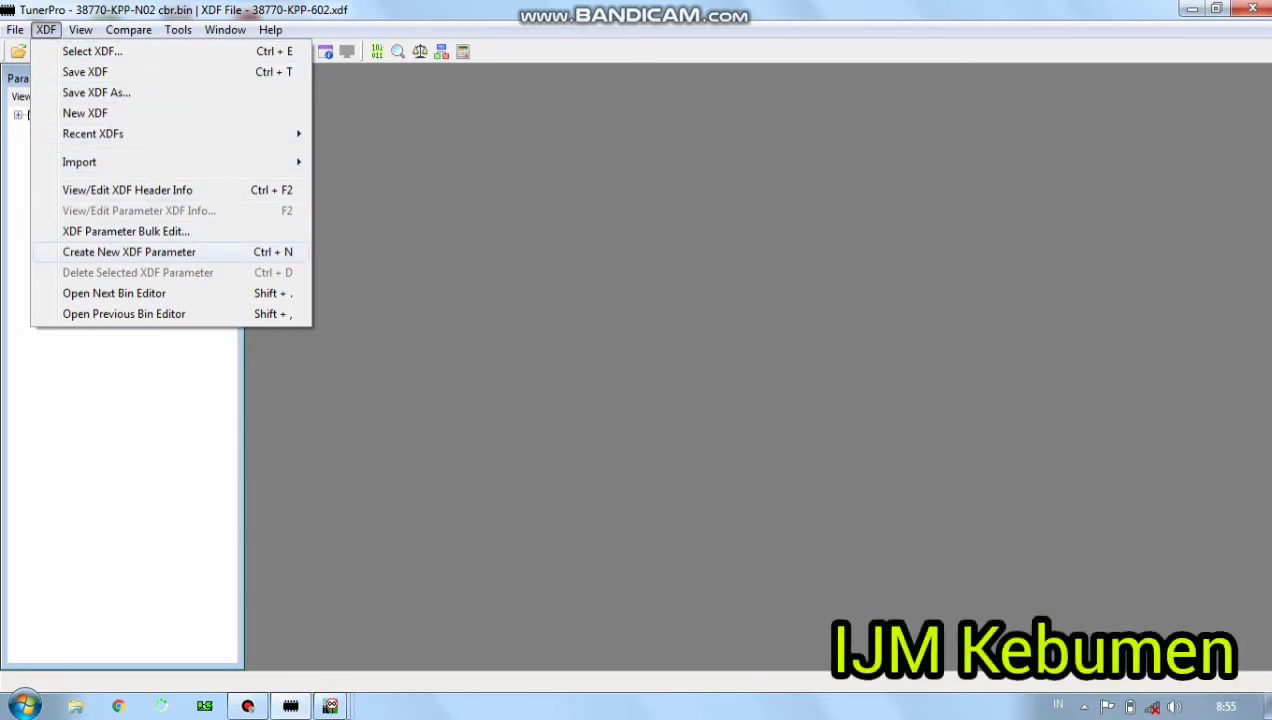
{"action": "left_click", "coordinate": [129, 252]}
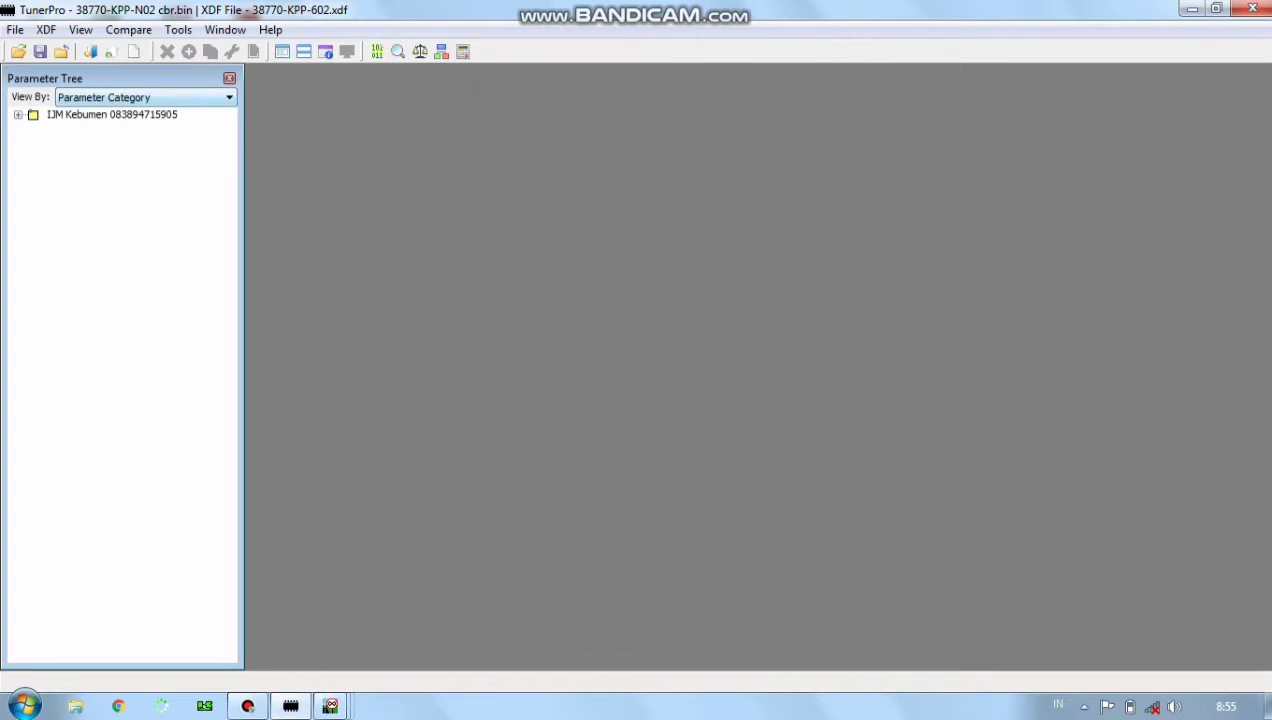
{"action": "left_click", "coordinate": [46, 29]}
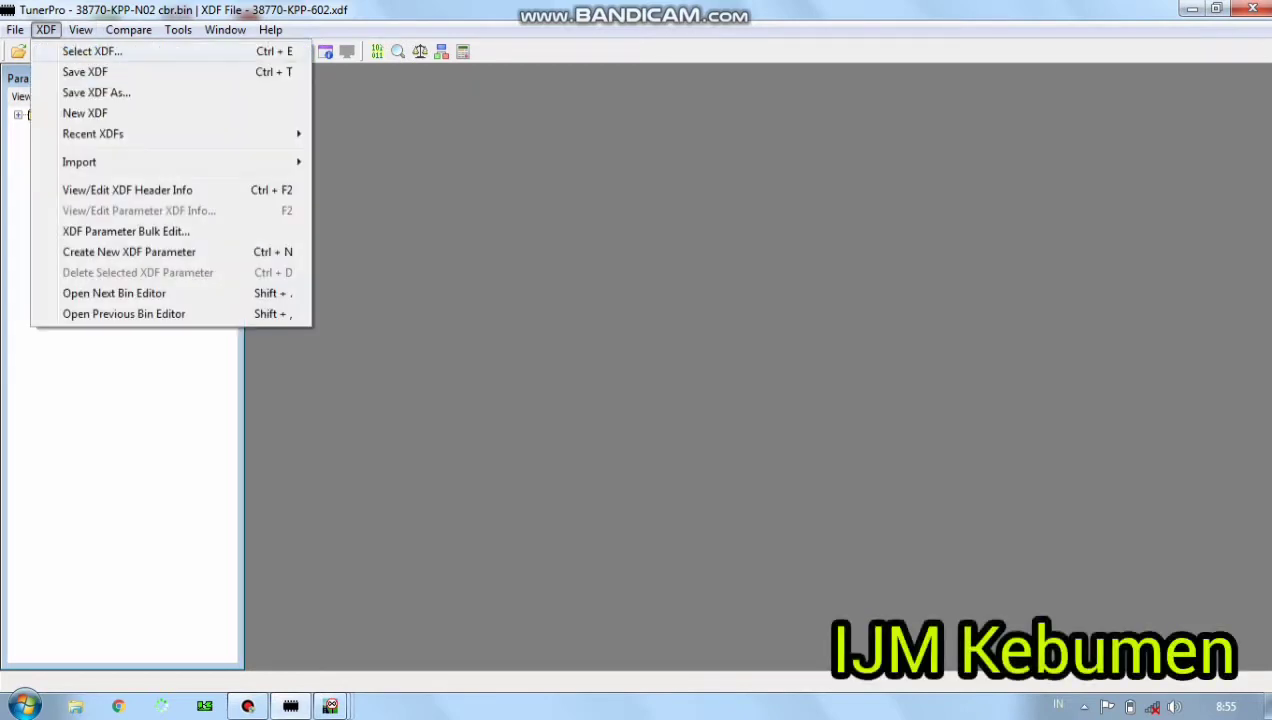
{"action": "key", "text": "Return"}
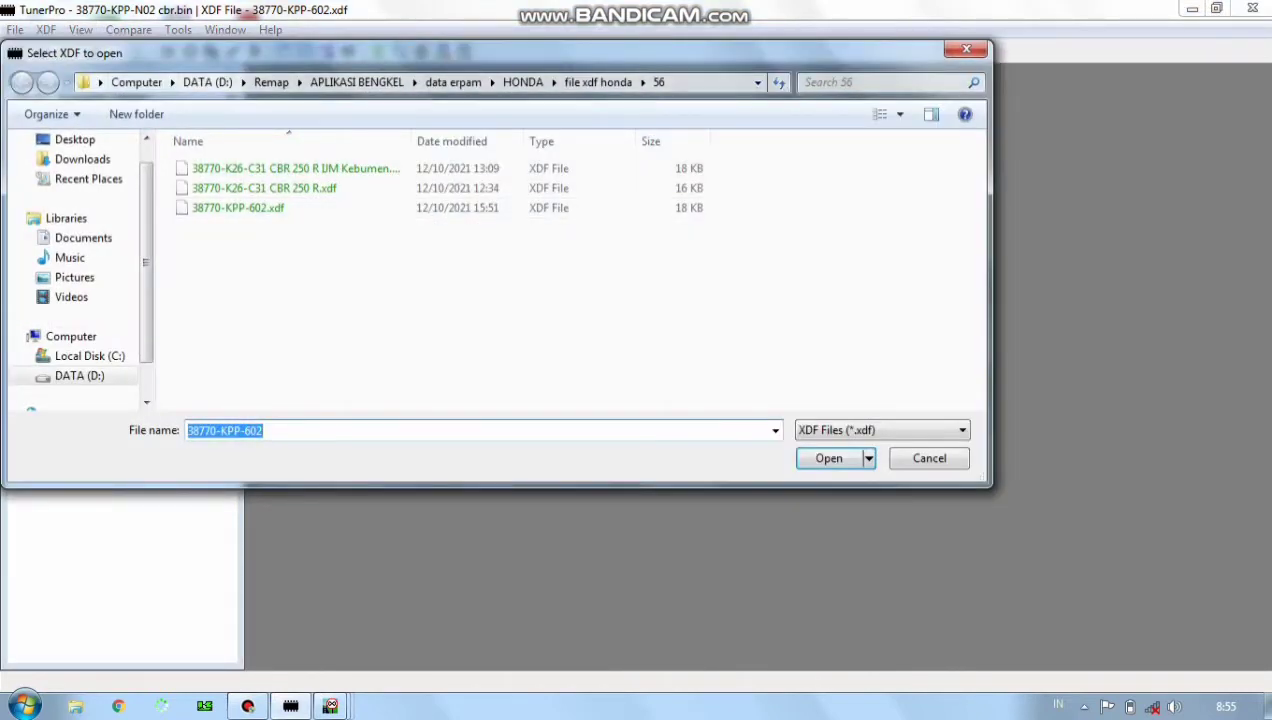
{"action": "key", "text": "Return"}
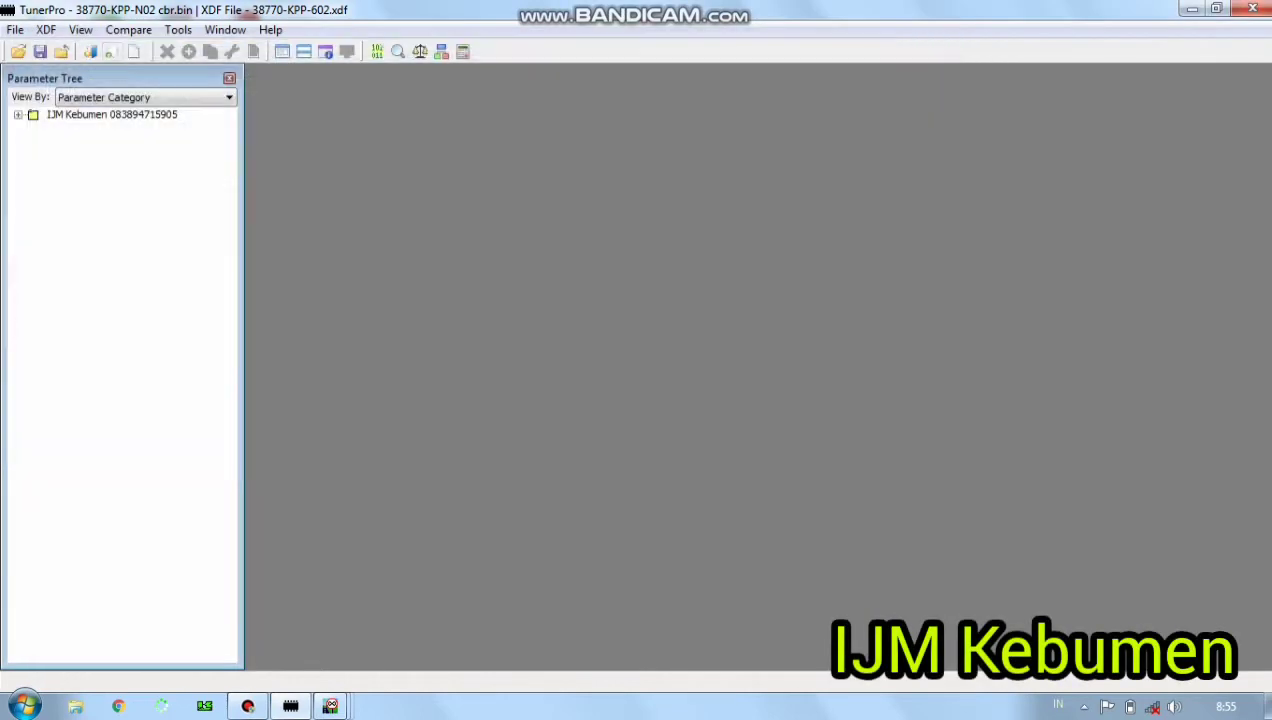
Create a new, empty XDF definition in TunerPro.
{"action": "left_click", "coordinate": [46, 29]}
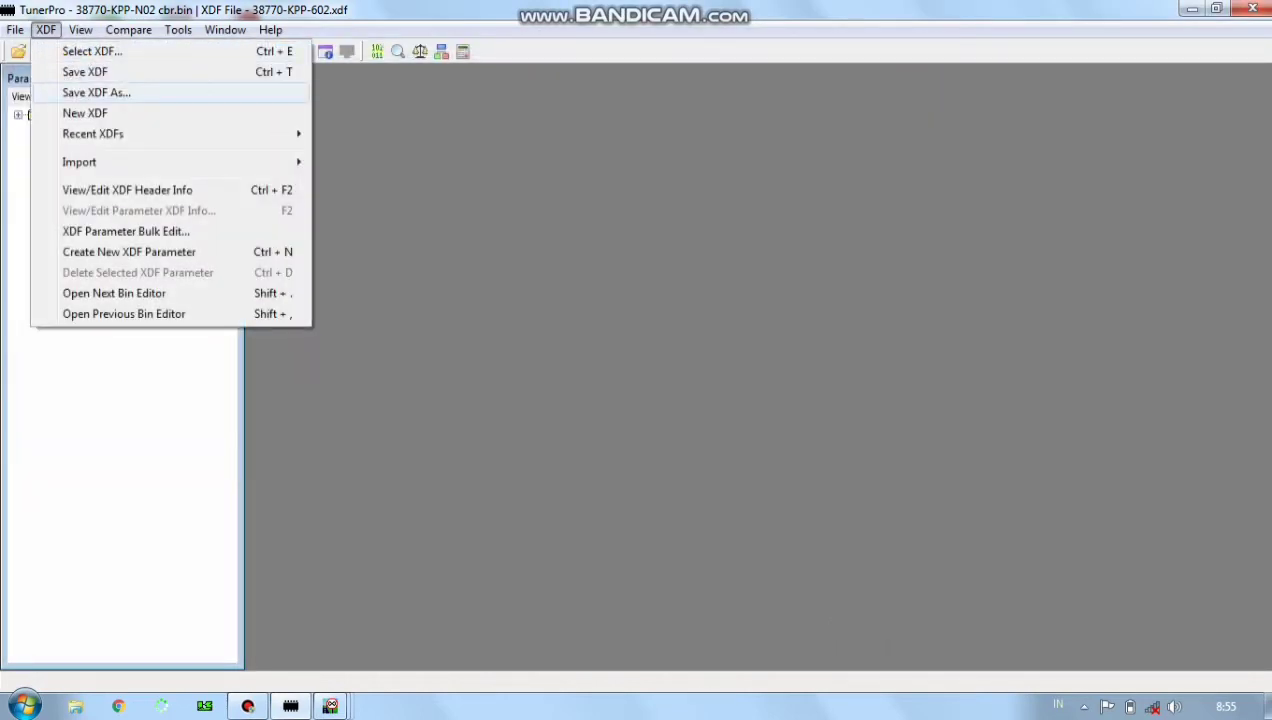
{"action": "left_click", "coordinate": [100, 113]}
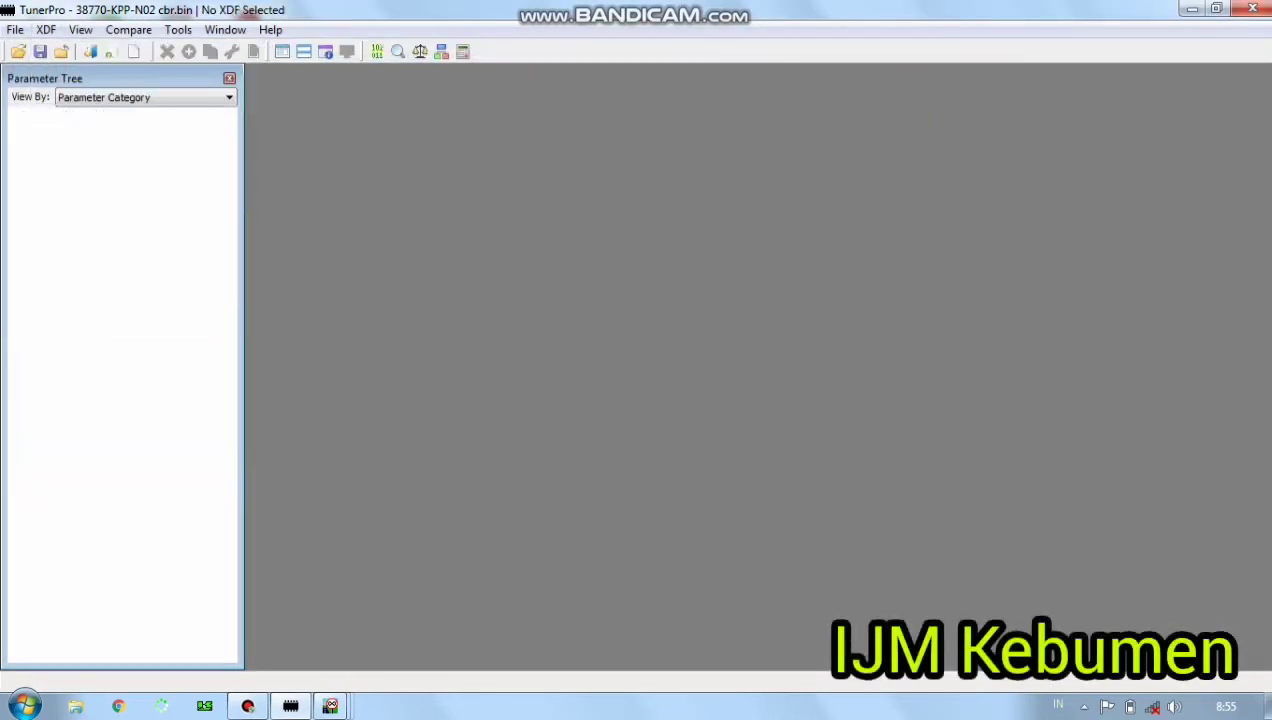
Start opening another bin file and browse to the HONDA folder on DATA (D:) under Remap, APLIKASI BENGKEL, data erpam.
{"action": "left_click", "coordinate": [15, 30]}
{"action": "mouse_move", "coordinate": [46, 30]}
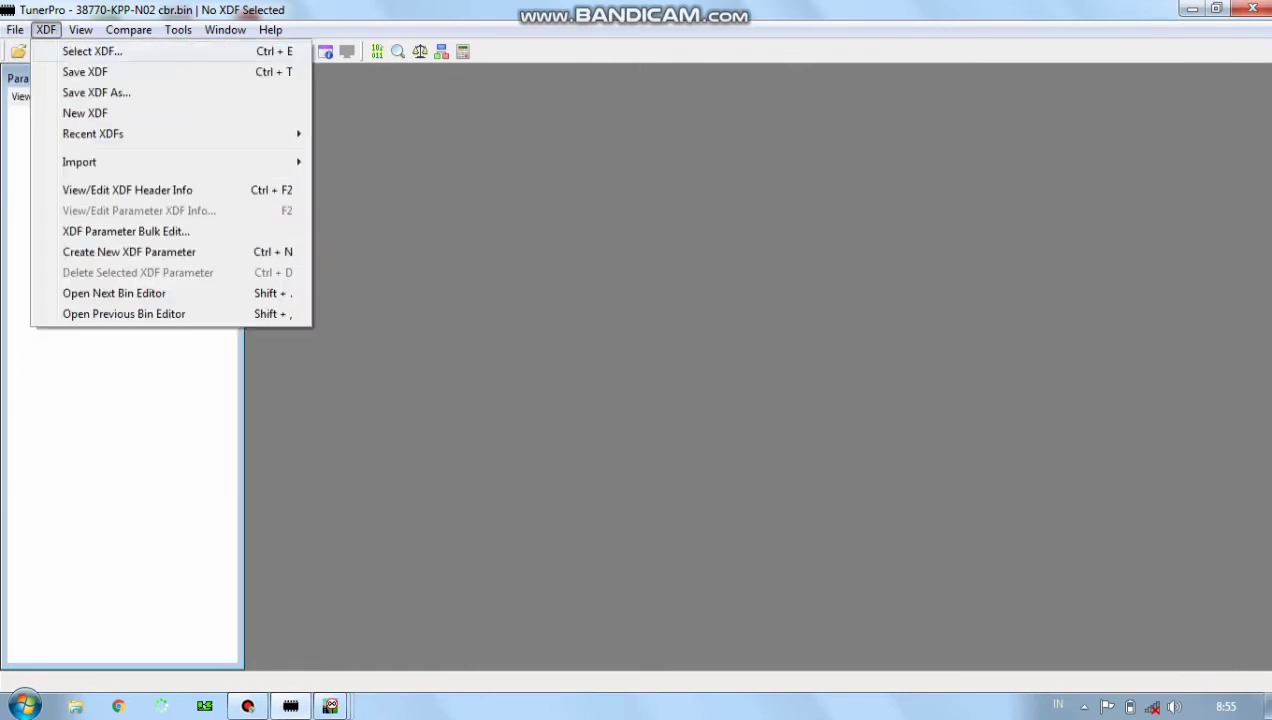
{"action": "key", "text": "Left"}
{"action": "key", "text": "Return"}
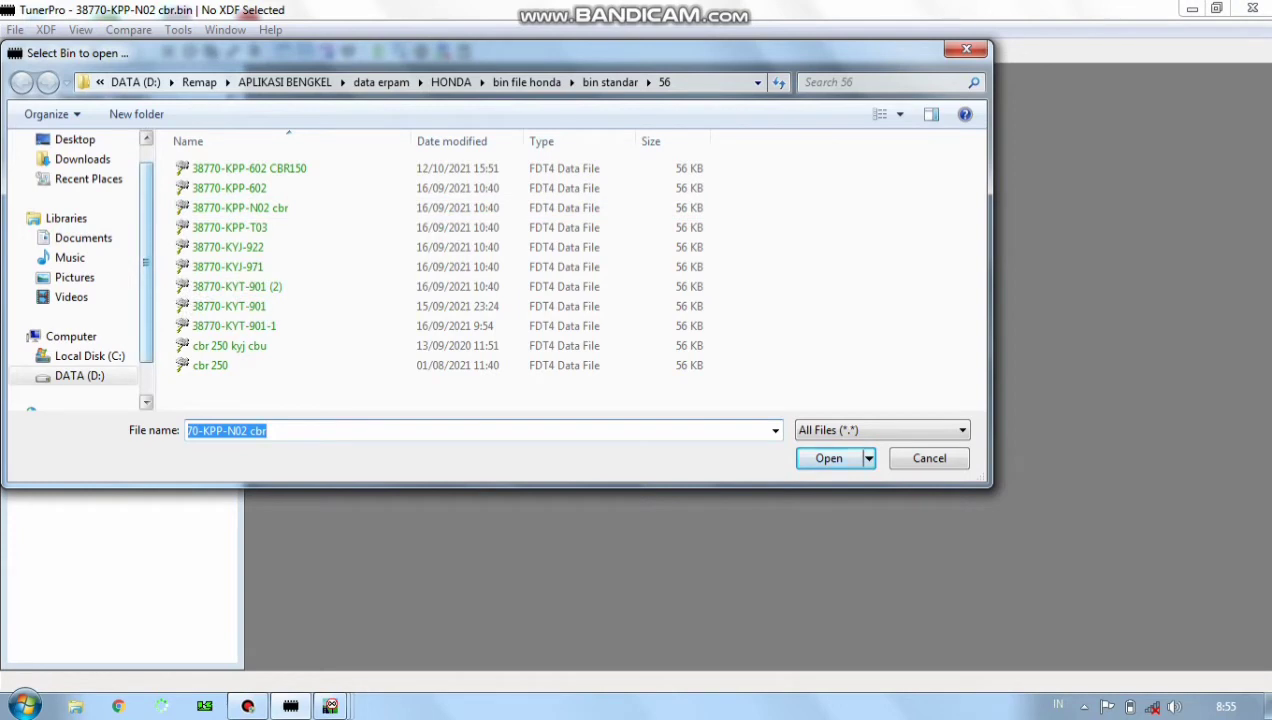
{"action": "left_click", "coordinate": [79, 375]}
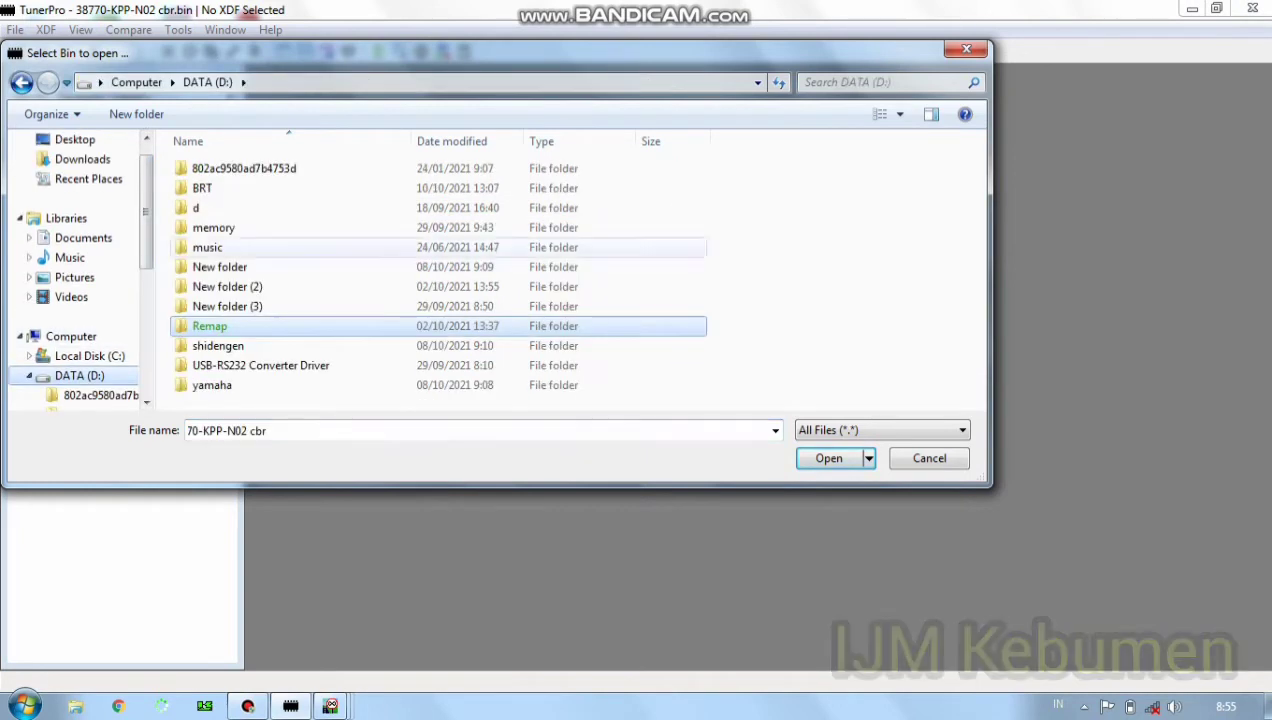
{"action": "key", "text": "Return"}
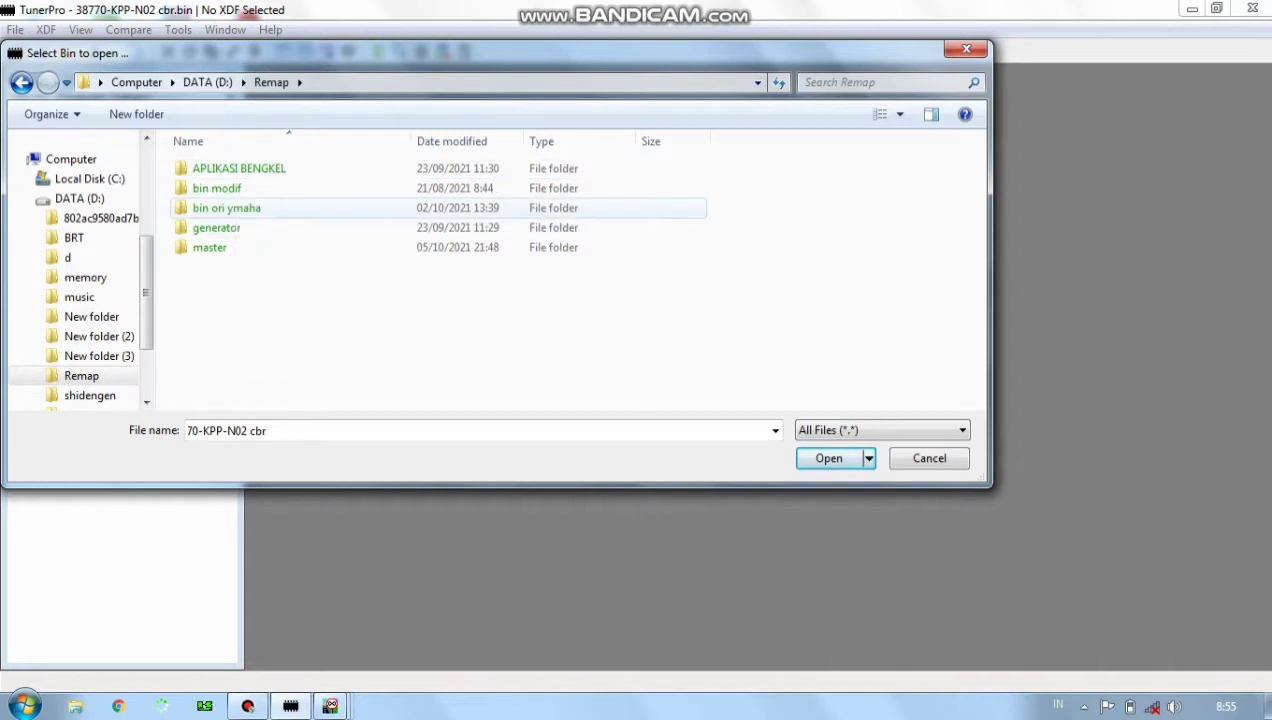
{"action": "key", "text": "Return"}
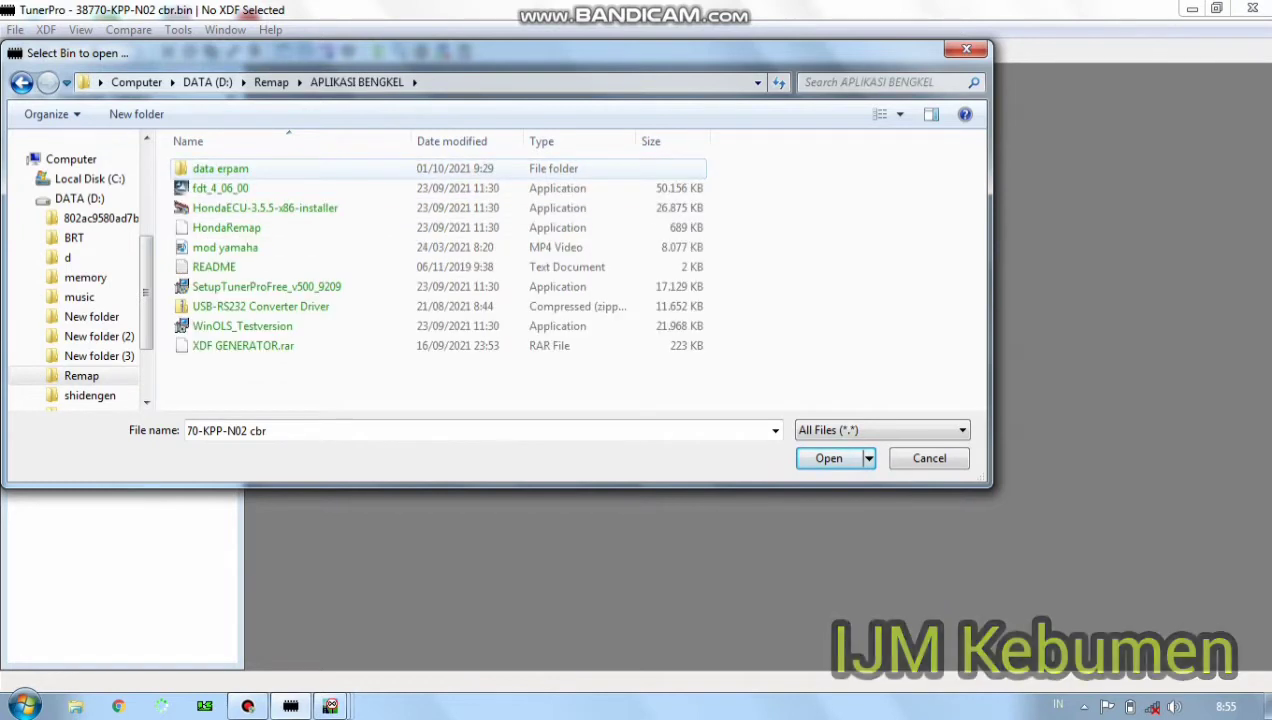
{"action": "key", "text": "Return"}
{"action": "key", "text": "Down"}
{"action": "key", "text": "Return"}
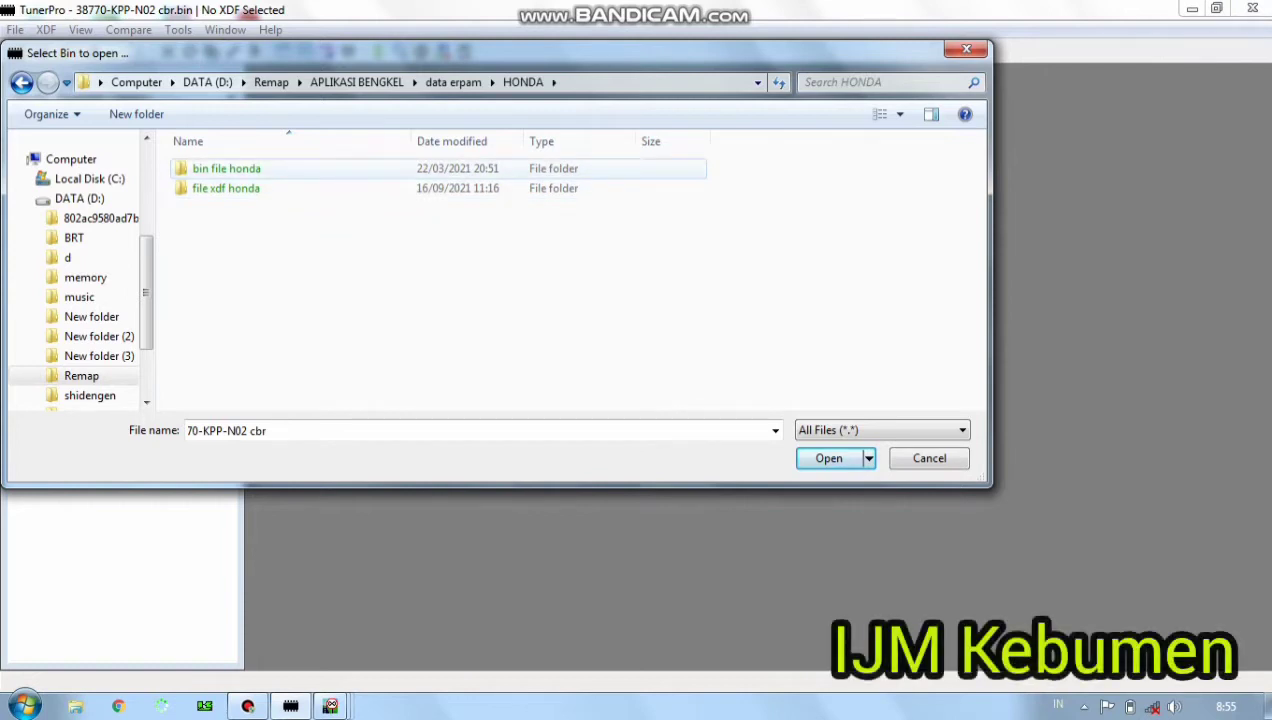
Open the file beat fi 2013 from folder 48 within bin file honda, bin standar.
{"action": "key", "text": "Return"}
{"action": "key", "text": "Down"}
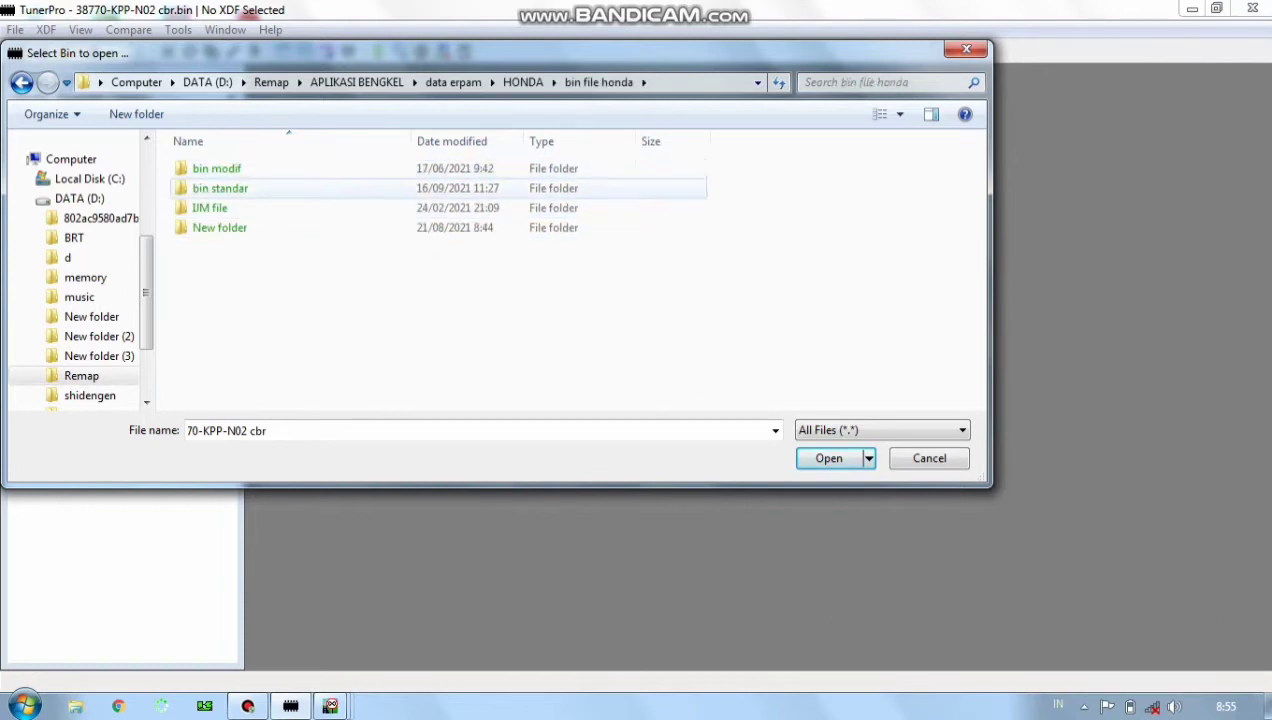
{"action": "key", "text": "Return"}
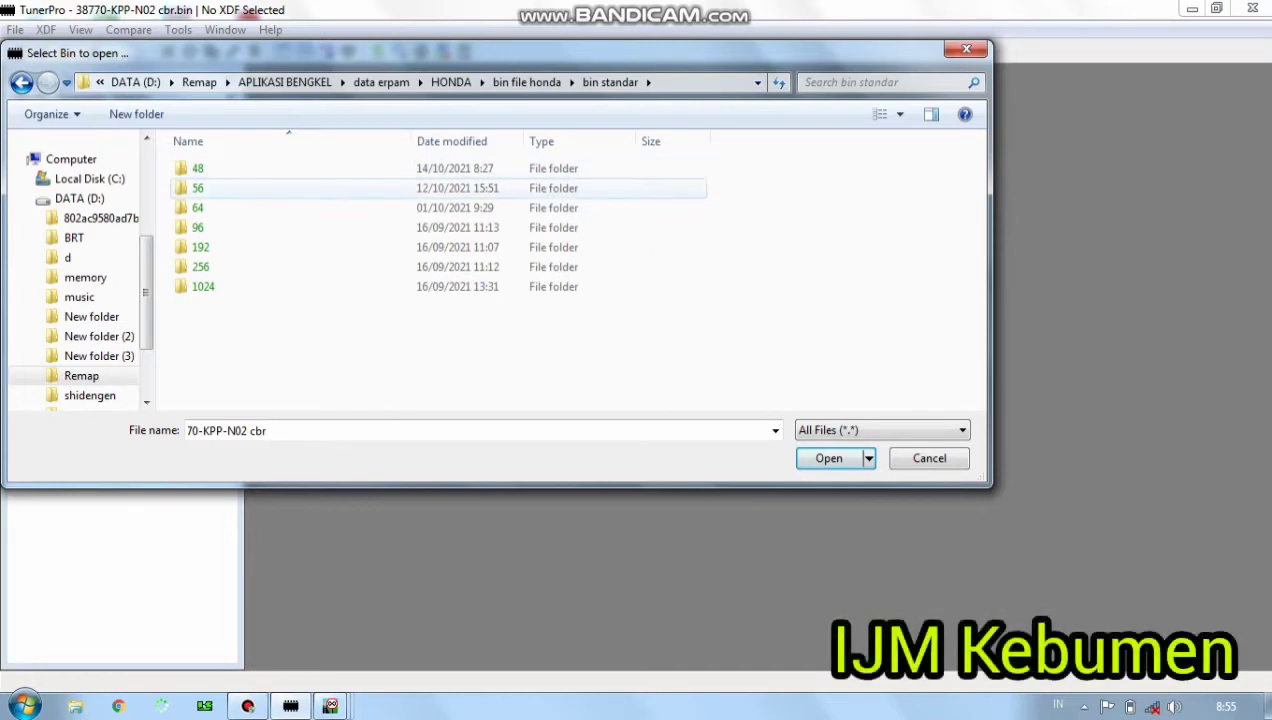
{"action": "key", "text": "Up"}
{"action": "key", "text": "Return"}
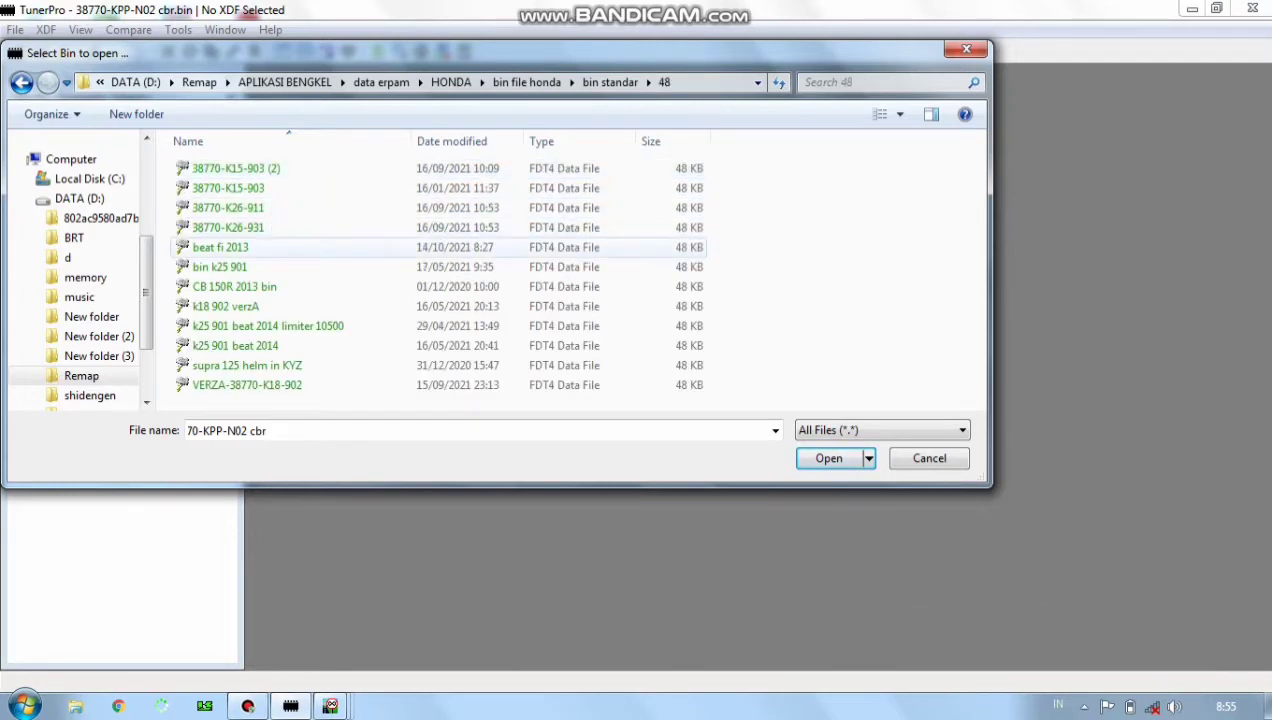
{"action": "key", "text": "b"}
{"action": "key", "text": "Return"}
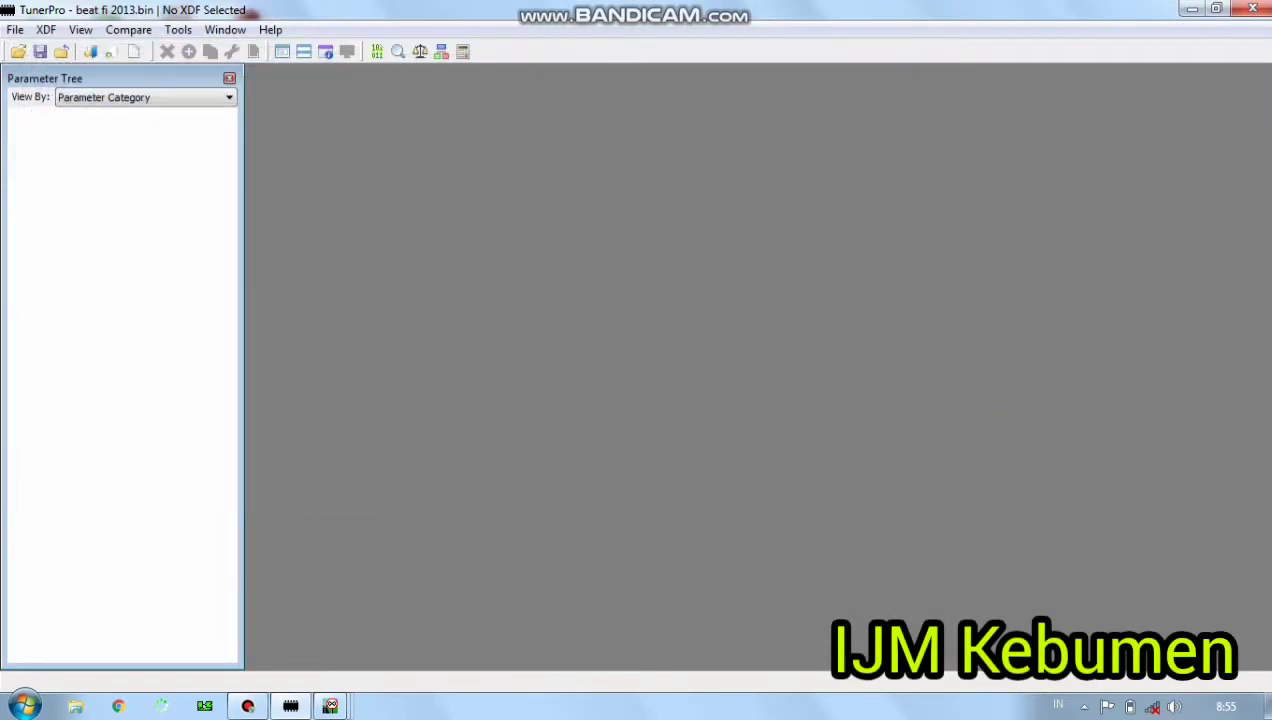
Create a new XDF parameter of type Table.
{"action": "left_click", "coordinate": [46, 29]}
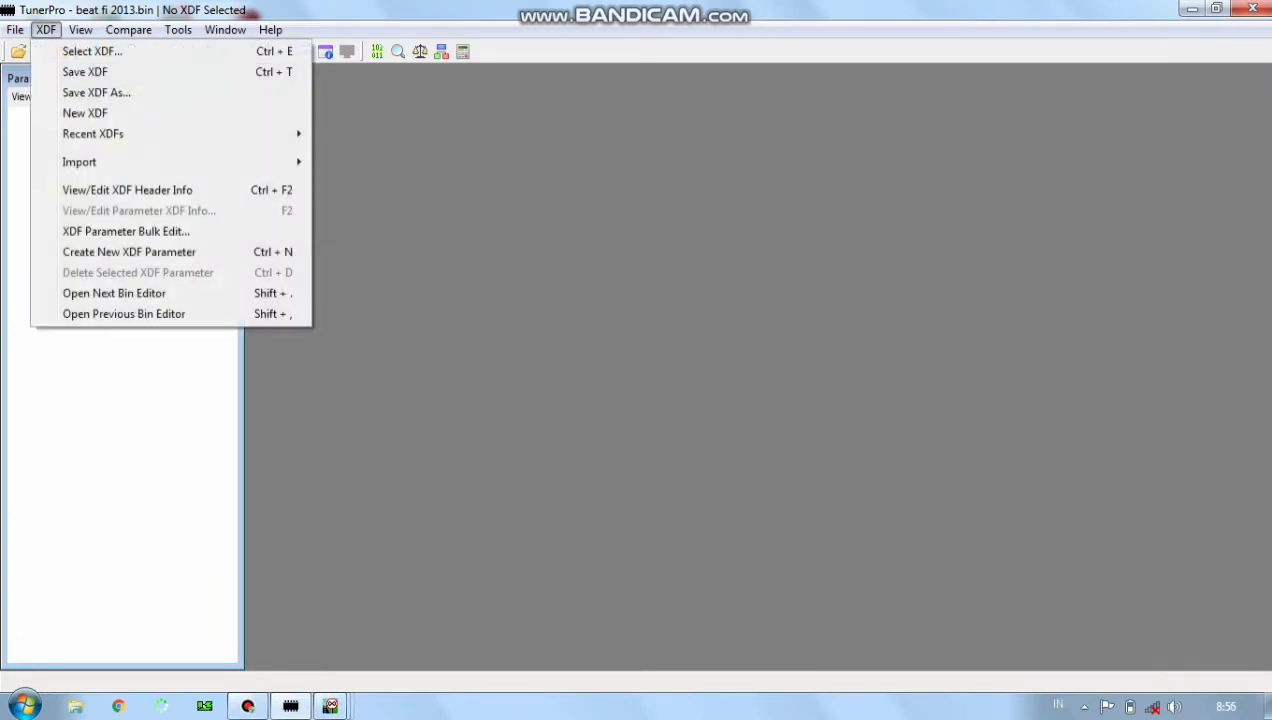
{"action": "left_click", "coordinate": [129, 252]}
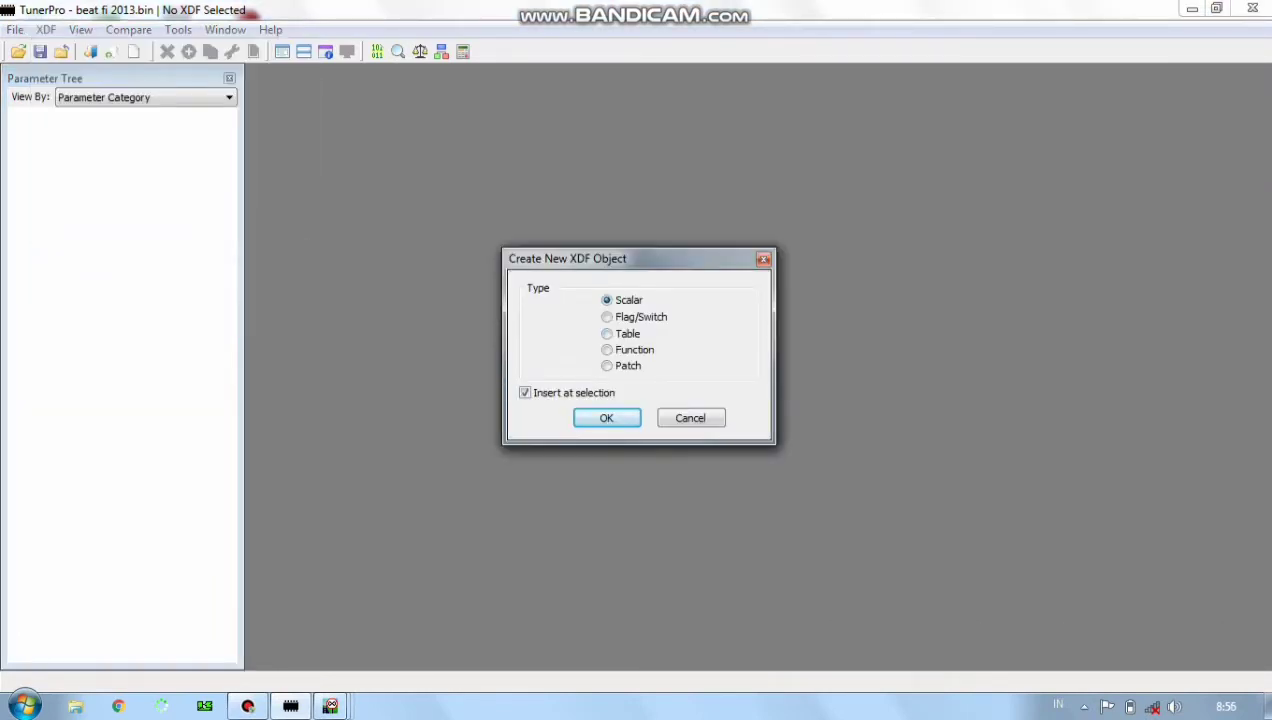
{"action": "key", "text": "Return"}
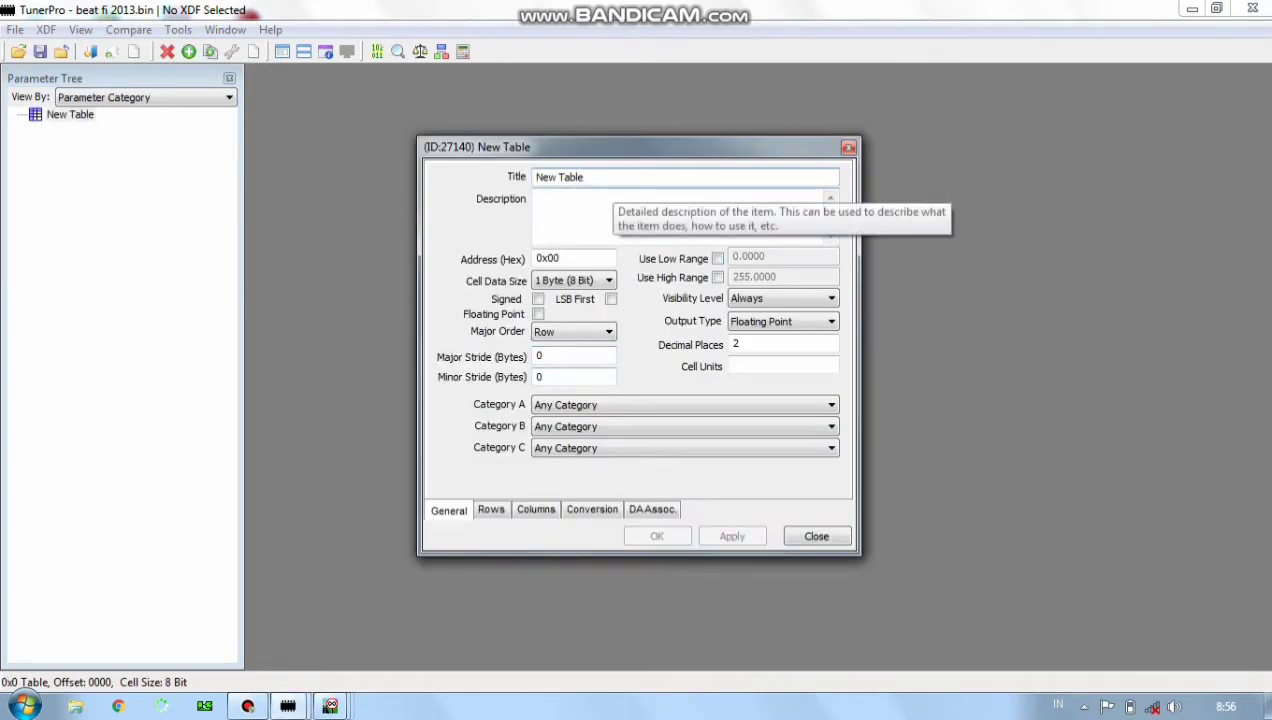
Title the new table RPM VS TPS N.
{"action": "key", "text": "BackSpace"}
{"action": "key", "text": "BackSpace"}
{"action": "key", "text": "BackSpace"}
{"action": "key", "text": "BackSpace"}
{"action": "key", "text": "BackSpace"}
{"action": "key", "text": "BackSpace"}
{"action": "key", "text": "BackSpace"}
{"action": "key", "text": "BackSpace"}
{"action": "type", "text": "r"}
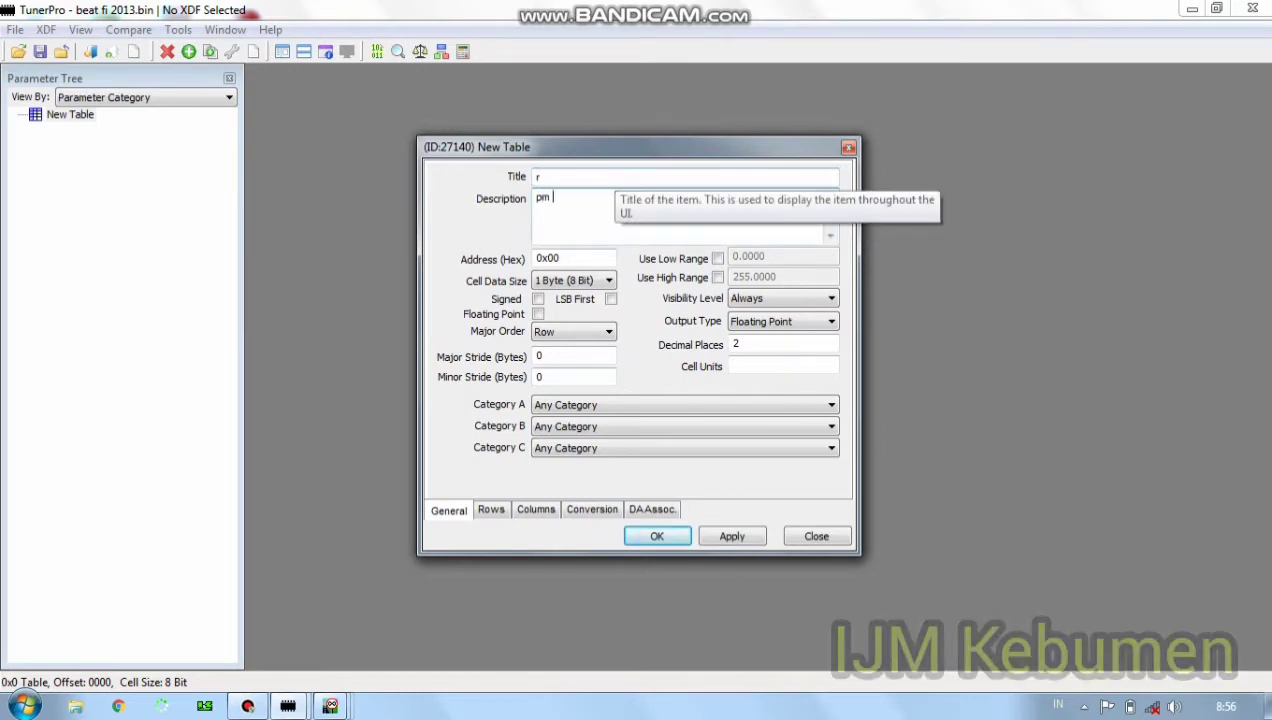
{"action": "left_click", "coordinate": [540, 176]}
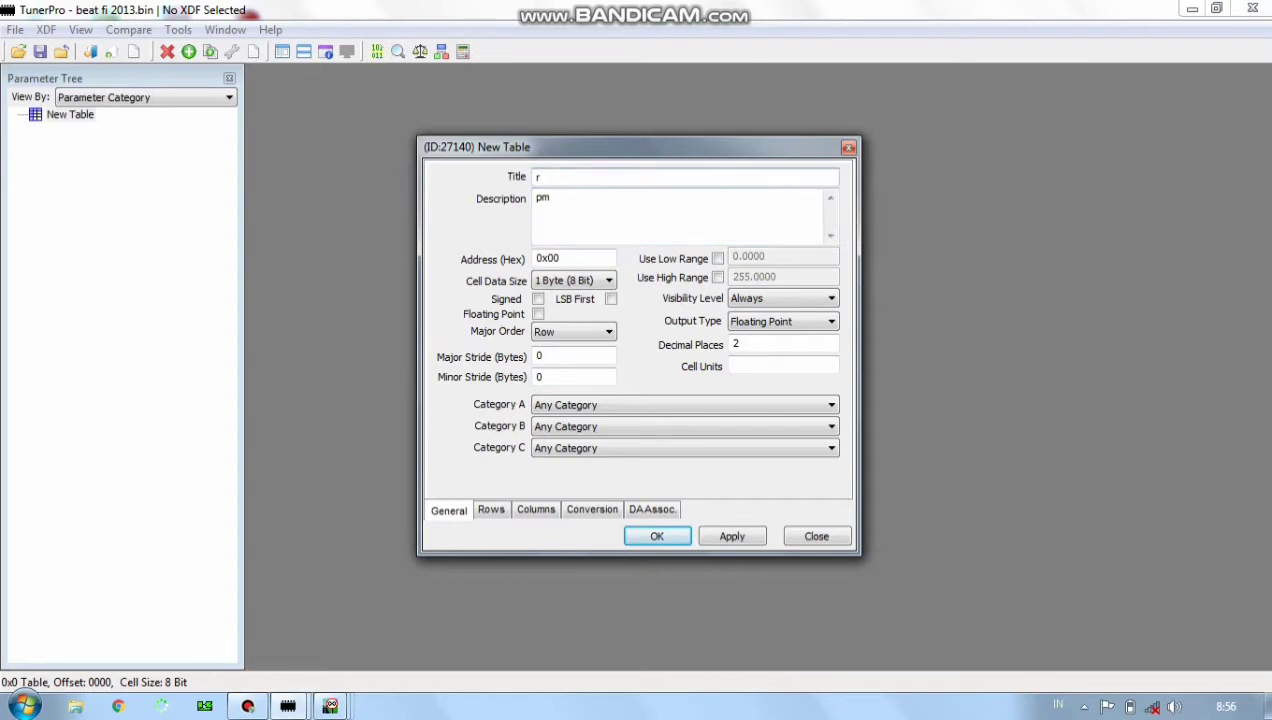
{"action": "key", "text": "BackSpace"}
{"action": "type", "text": "RPM V"}
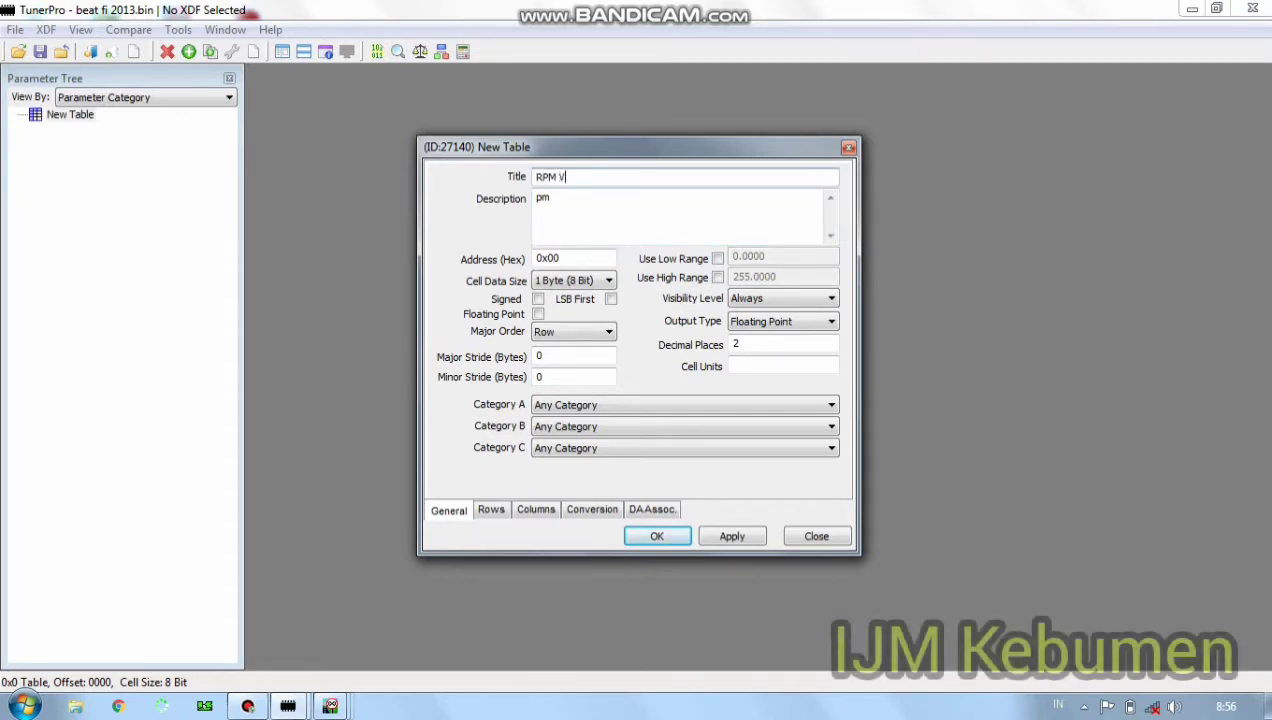
{"action": "type", "text": "S T"}
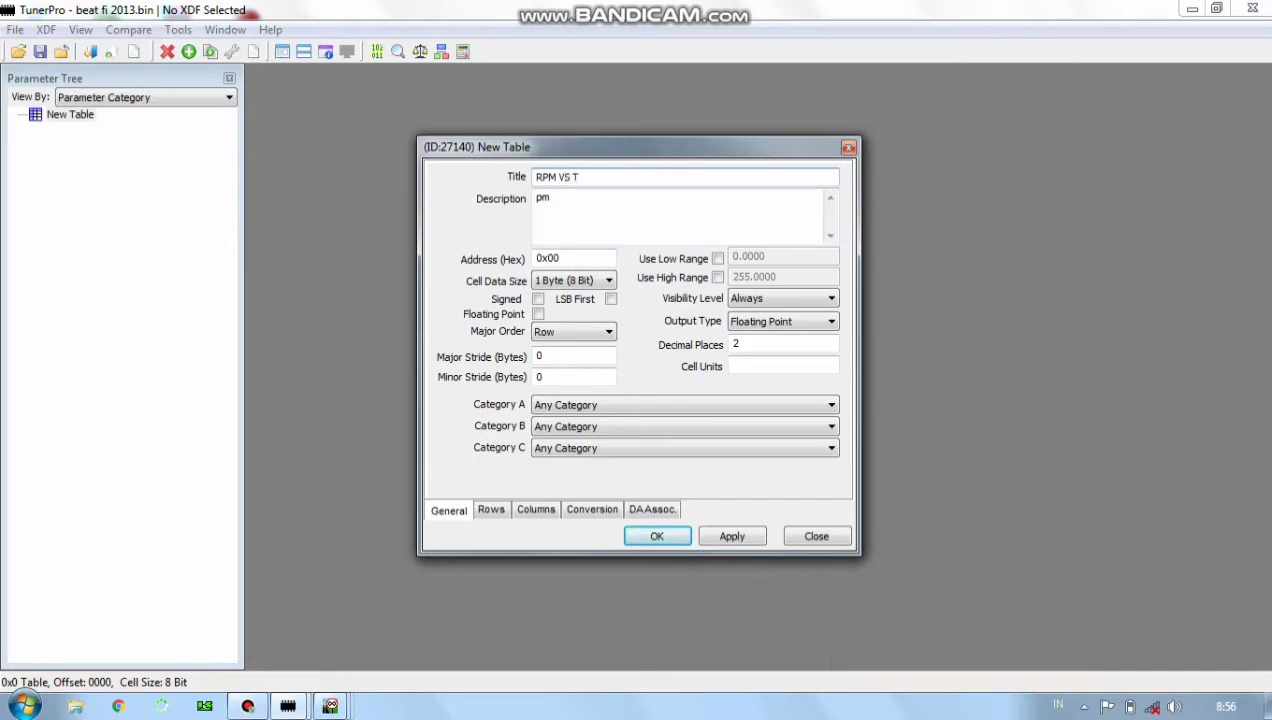
{"action": "type", "text": "PS"}
Replace the table's hex address with the copied start address 767C.
{"action": "key", "text": "BackSpace"}
{"action": "key", "text": "BackSpace"}
{"action": "key", "text": "BackSpace"}
{"action": "key", "text": "BackSpace"}
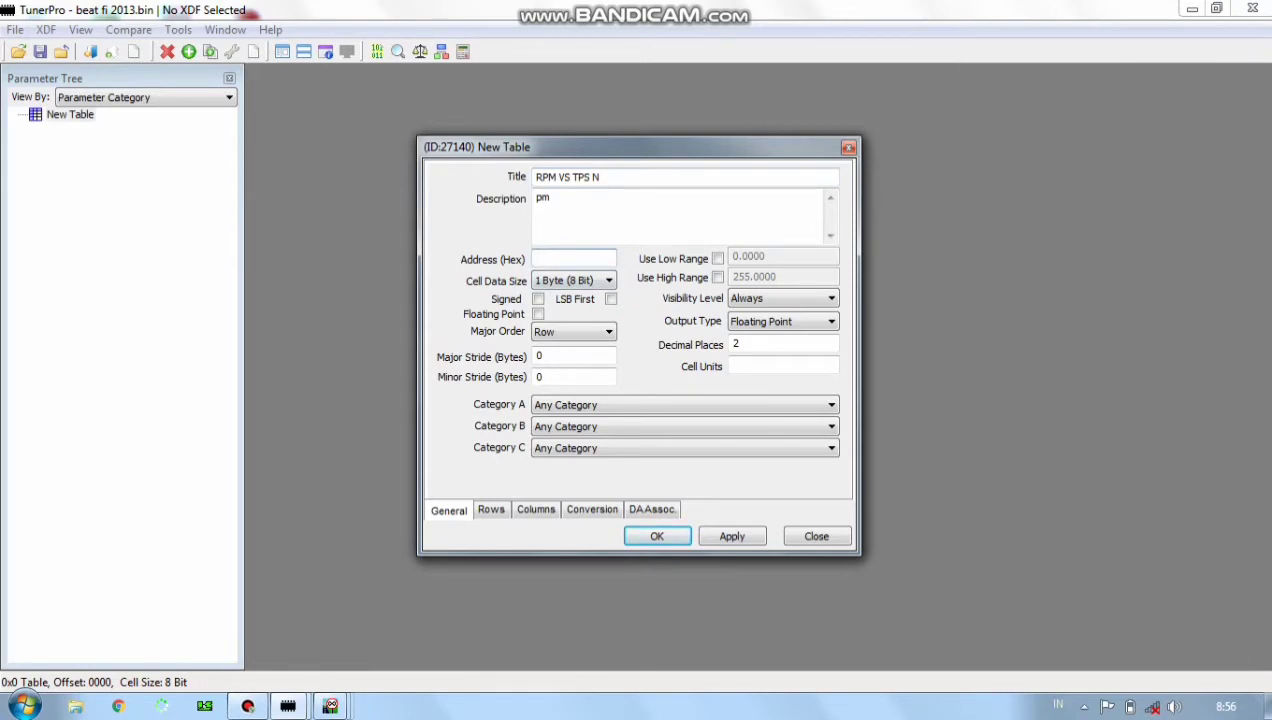
{"action": "right_click", "coordinate": [584, 262]}
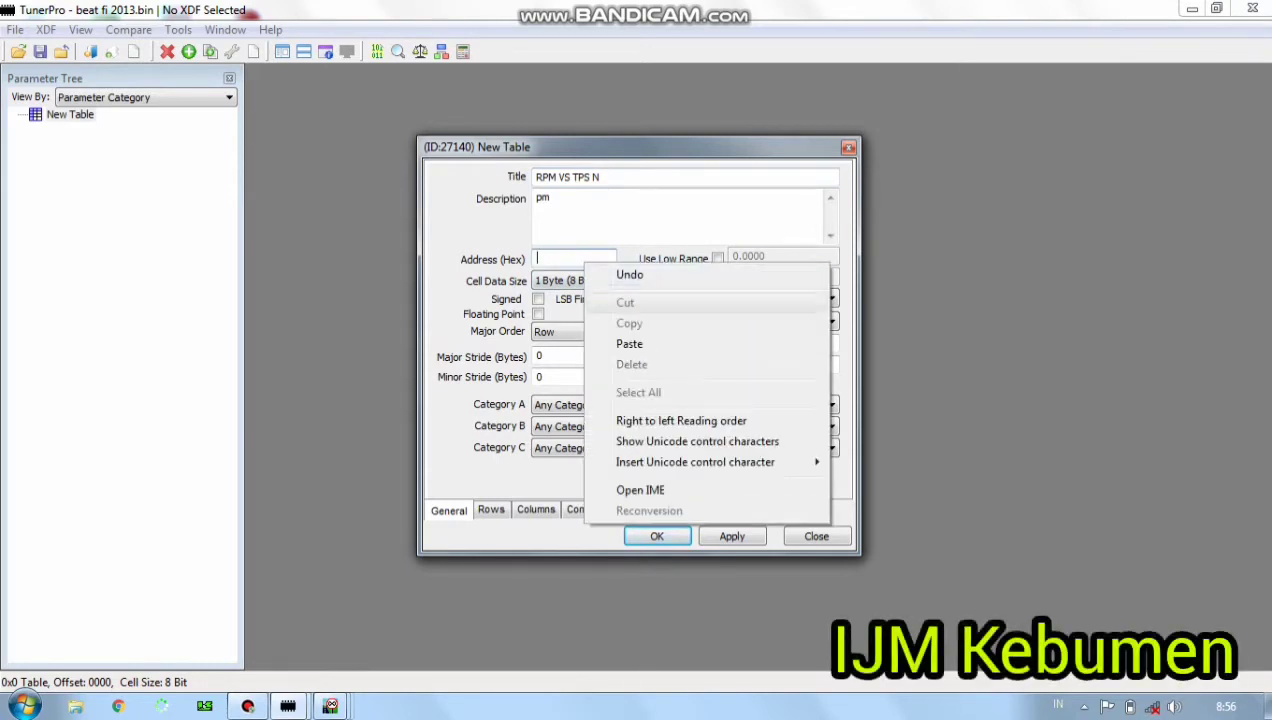
{"action": "left_click", "coordinate": [630, 344]}
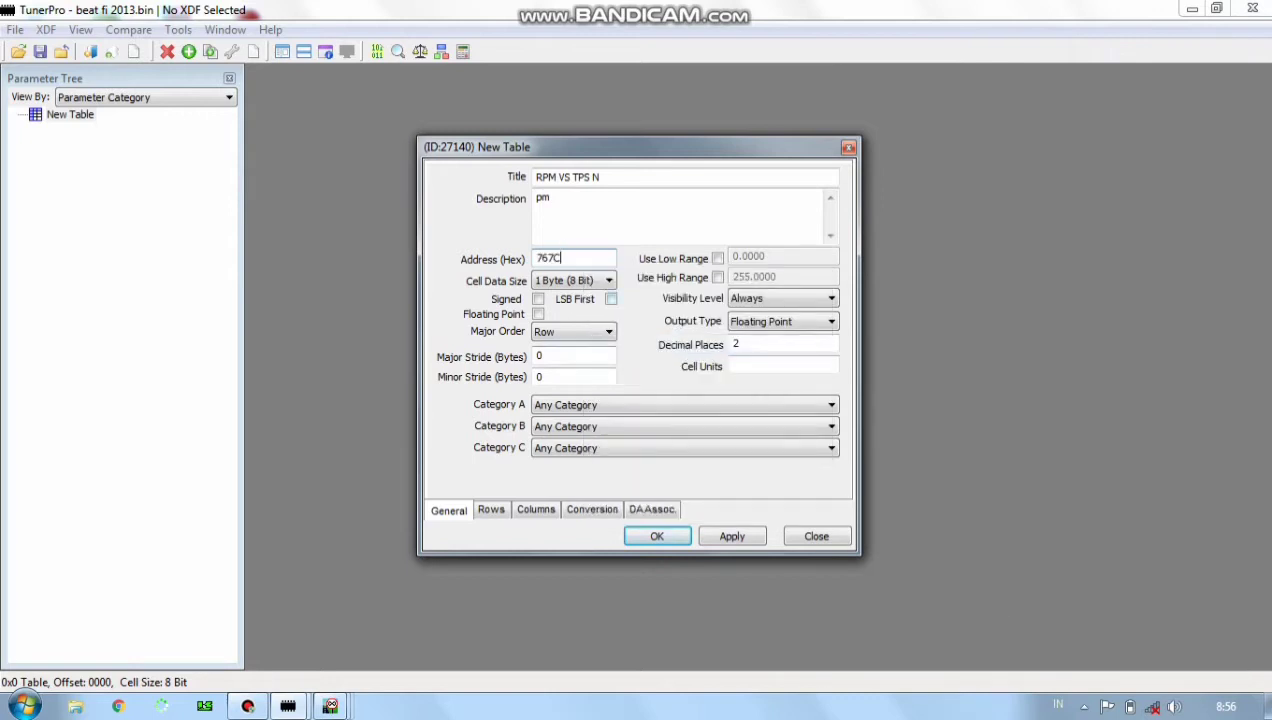
Set the cell data size to 2 Bytes (16 Bit) and enable both the low and high range.
{"action": "key", "text": "Down"}
{"action": "key", "text": "Return"}
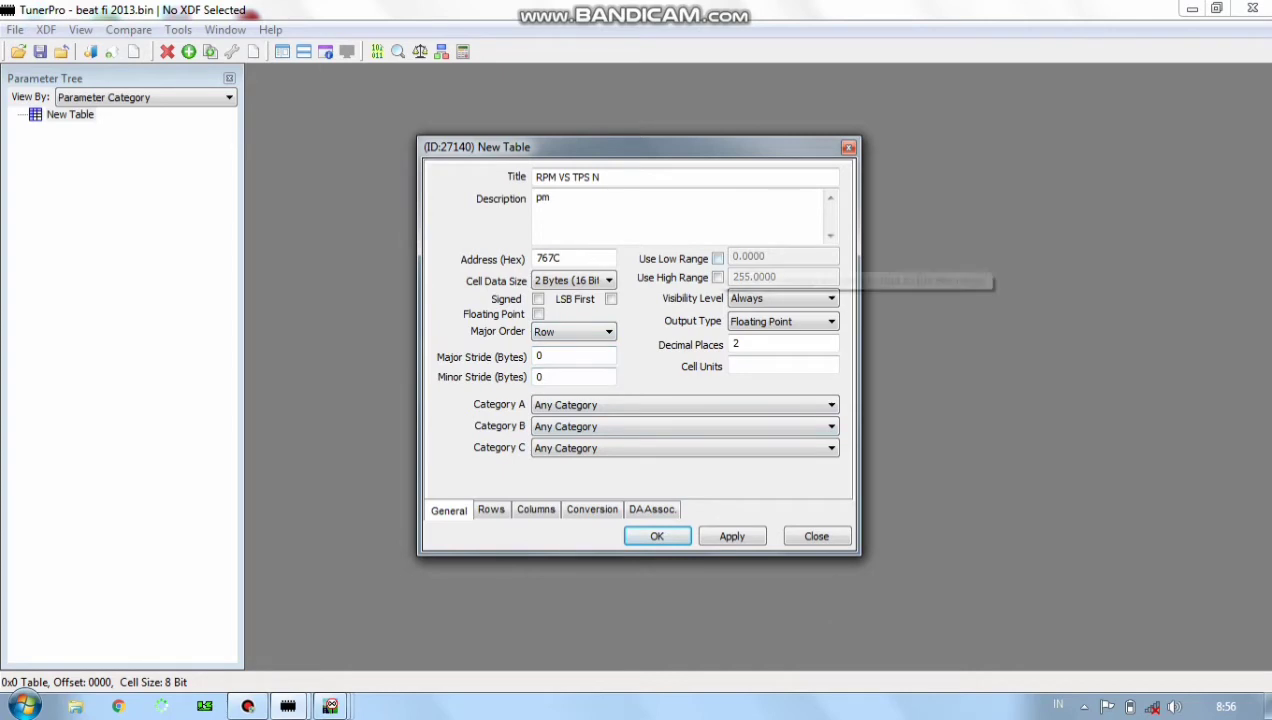
{"action": "left_click", "coordinate": [717, 258]}
{"action": "left_click", "coordinate": [717, 277]}
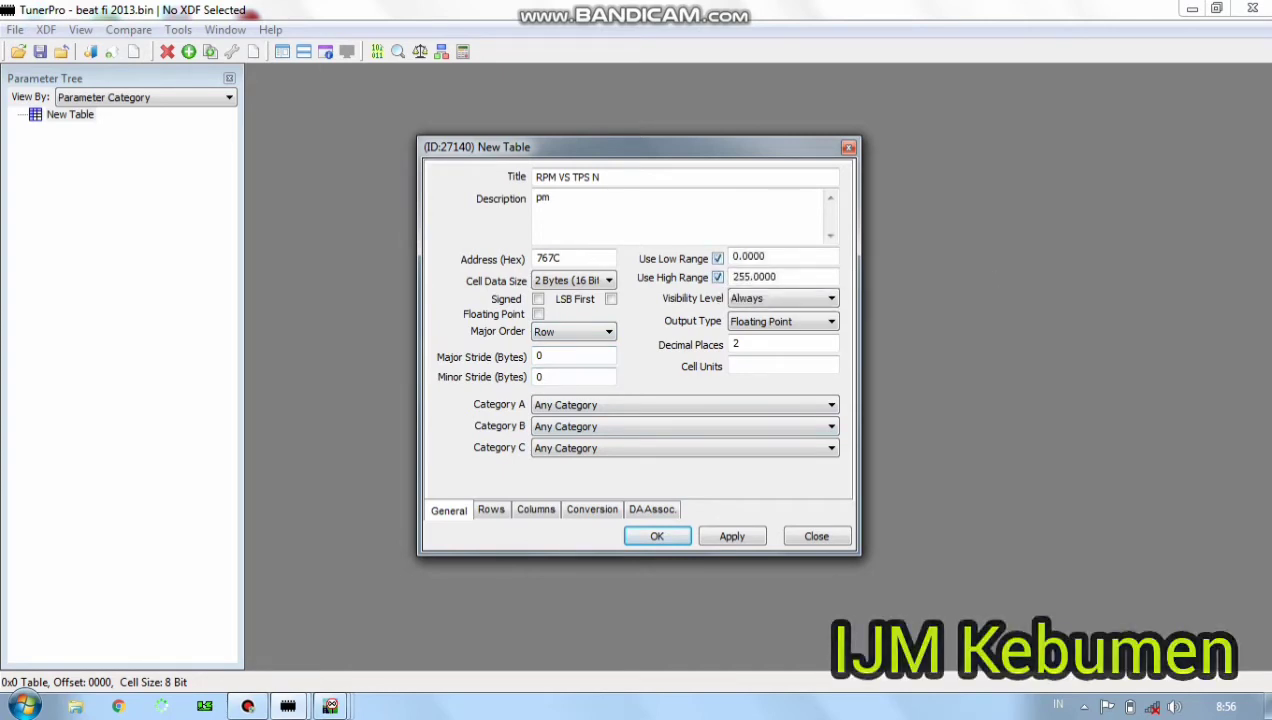
Set the table's number of rows to 28.
{"action": "left_click", "coordinate": [491, 509]}
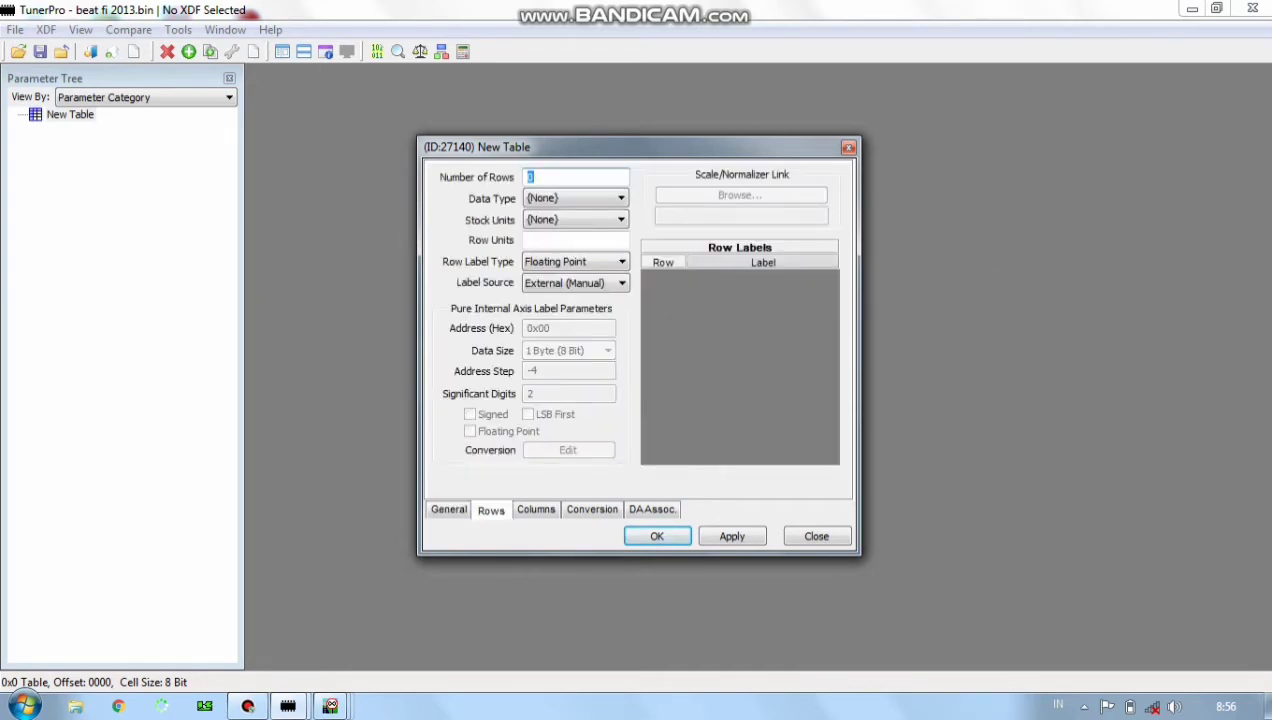
{"action": "type", "text": "2"}
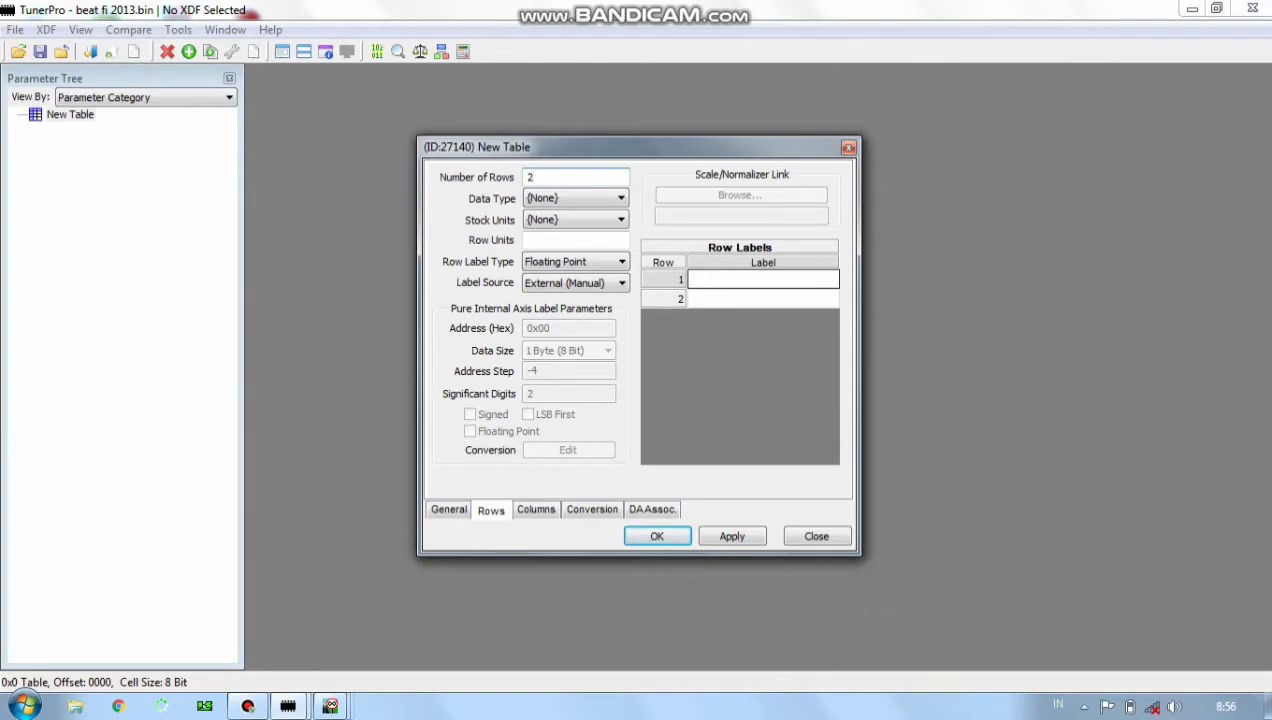
{"action": "type", "text": "4"}
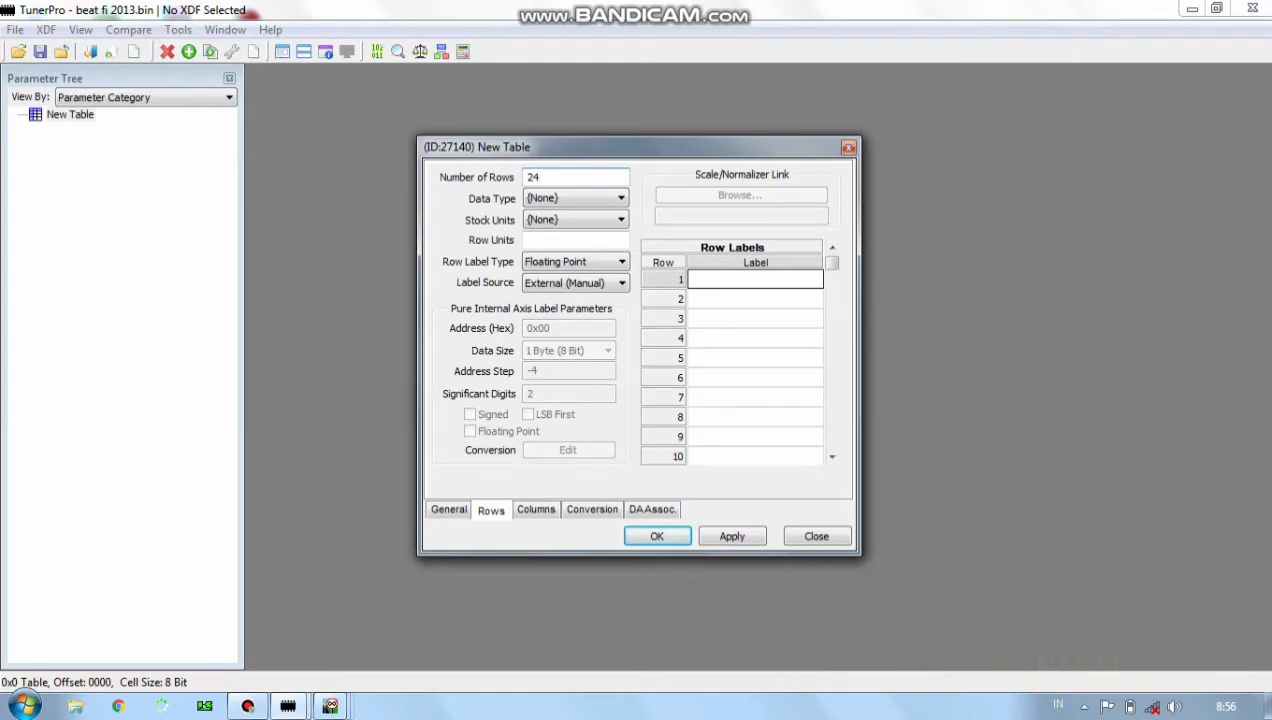
{"action": "key", "text": "BackSpace"}
{"action": "key", "text": "BackSpace"}
{"action": "type", "text": "2"}
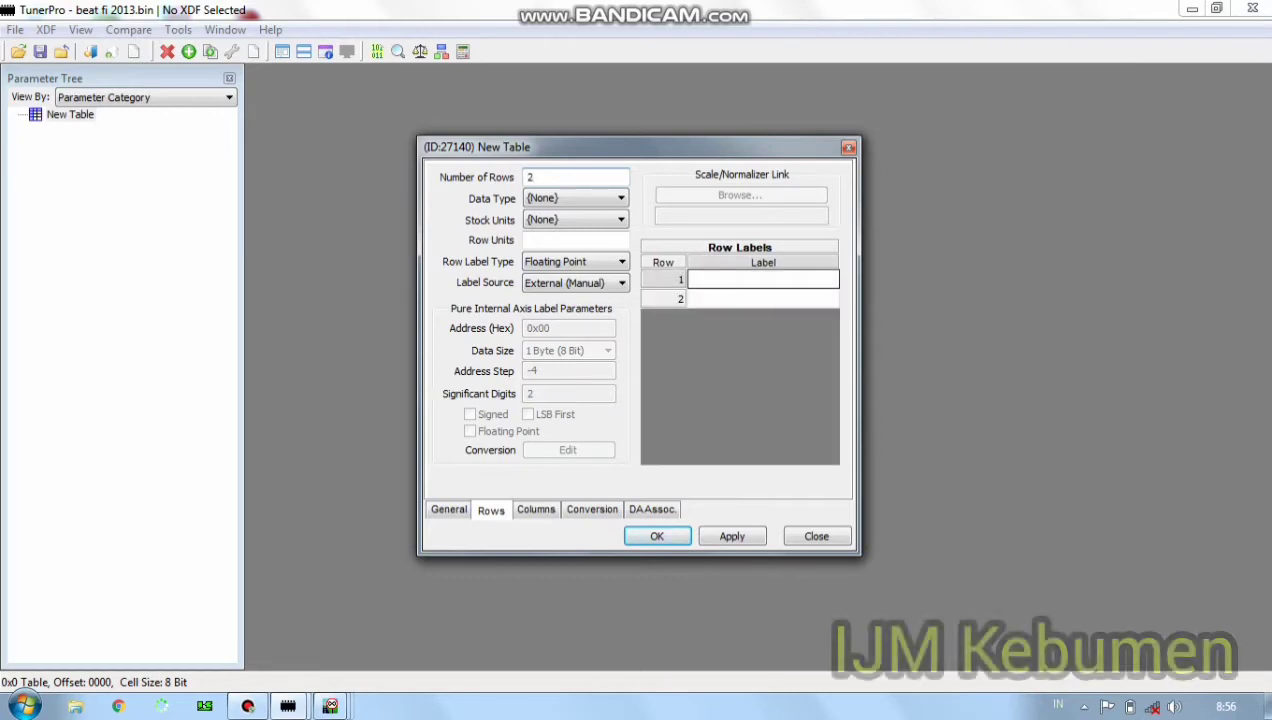
{"action": "type", "text": "8"}
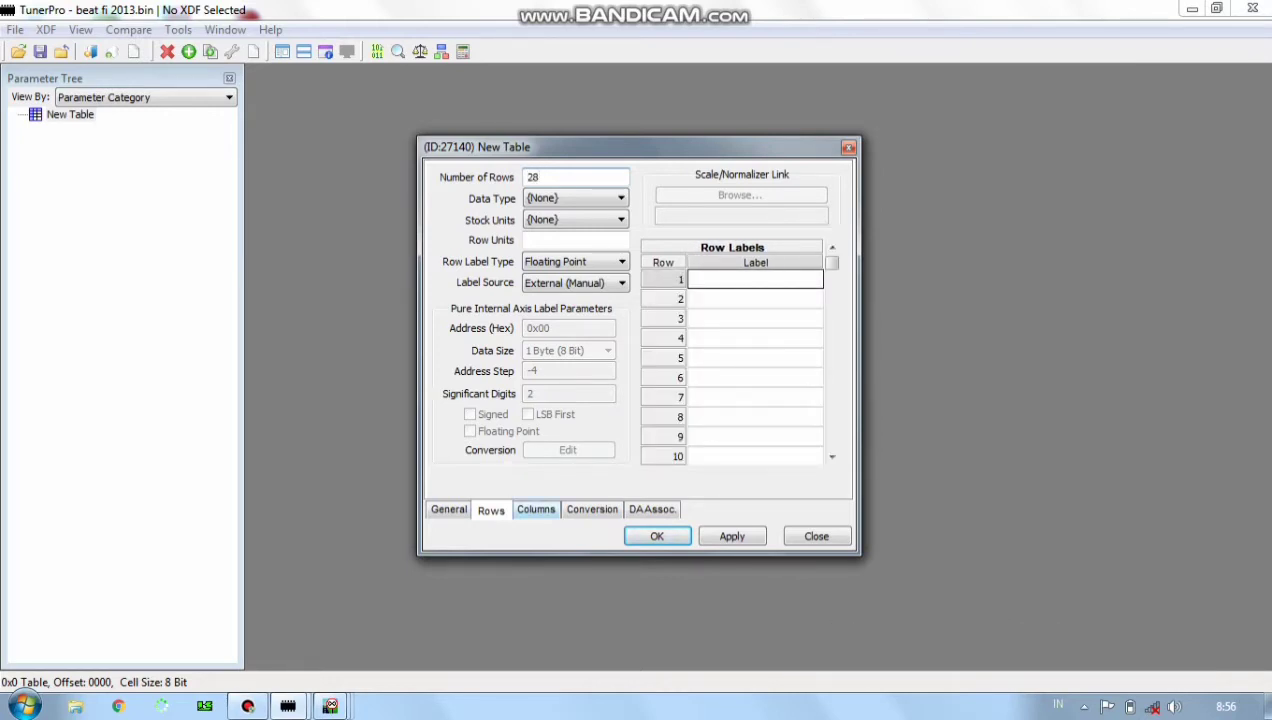
Set the table's number of columns to 24 and apply the table definition.
{"action": "key", "text": "ctrl+Tab"}
{"action": "type", "text": "2"}
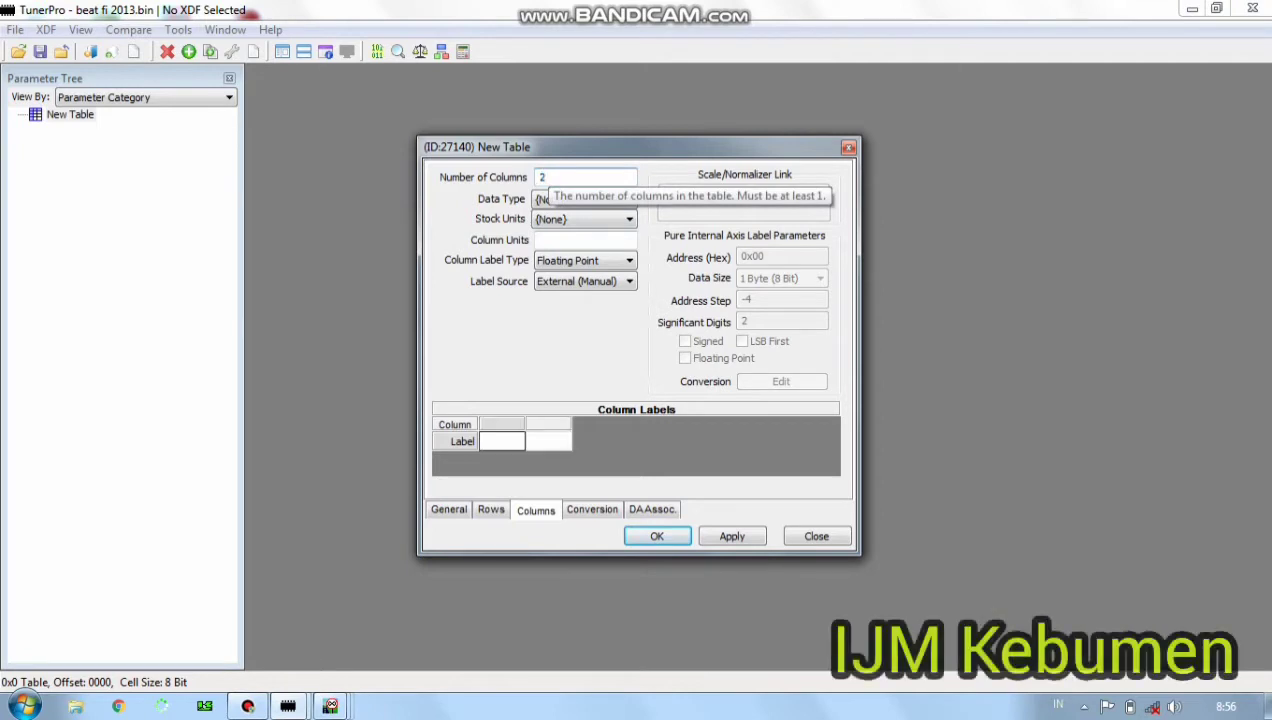
{"action": "type", "text": "4"}
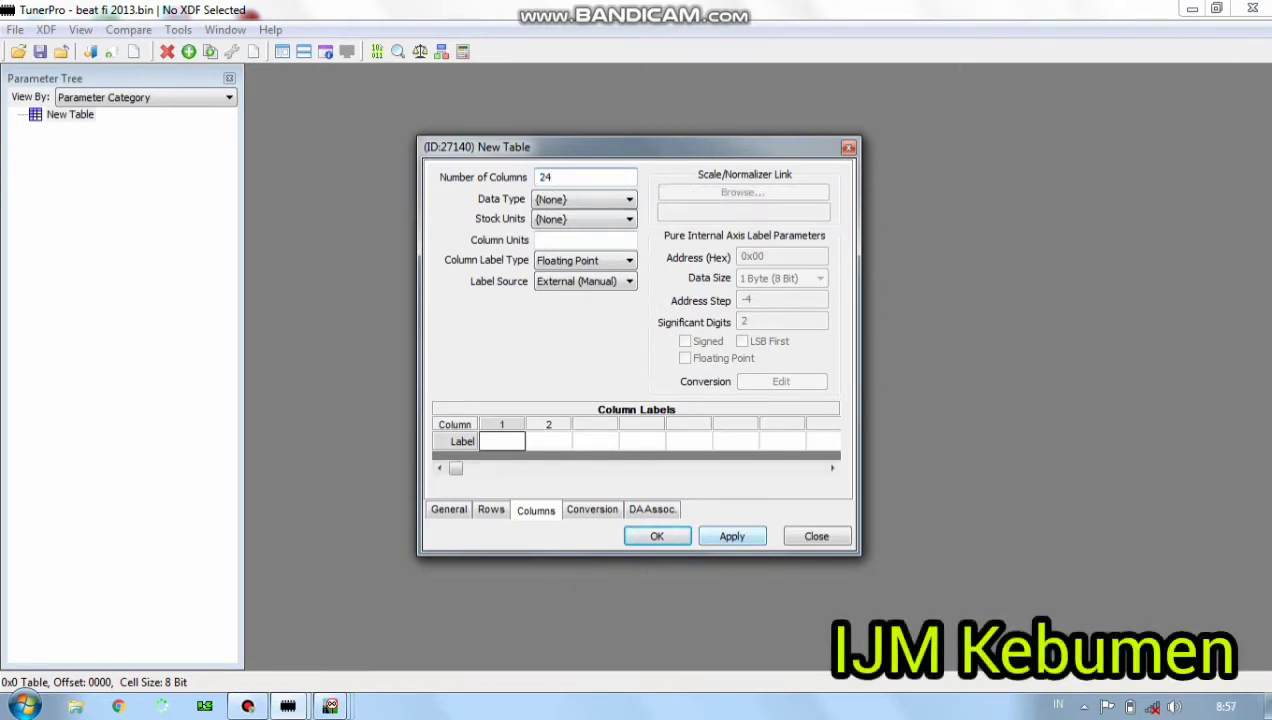
{"action": "left_click", "coordinate": [732, 536]}
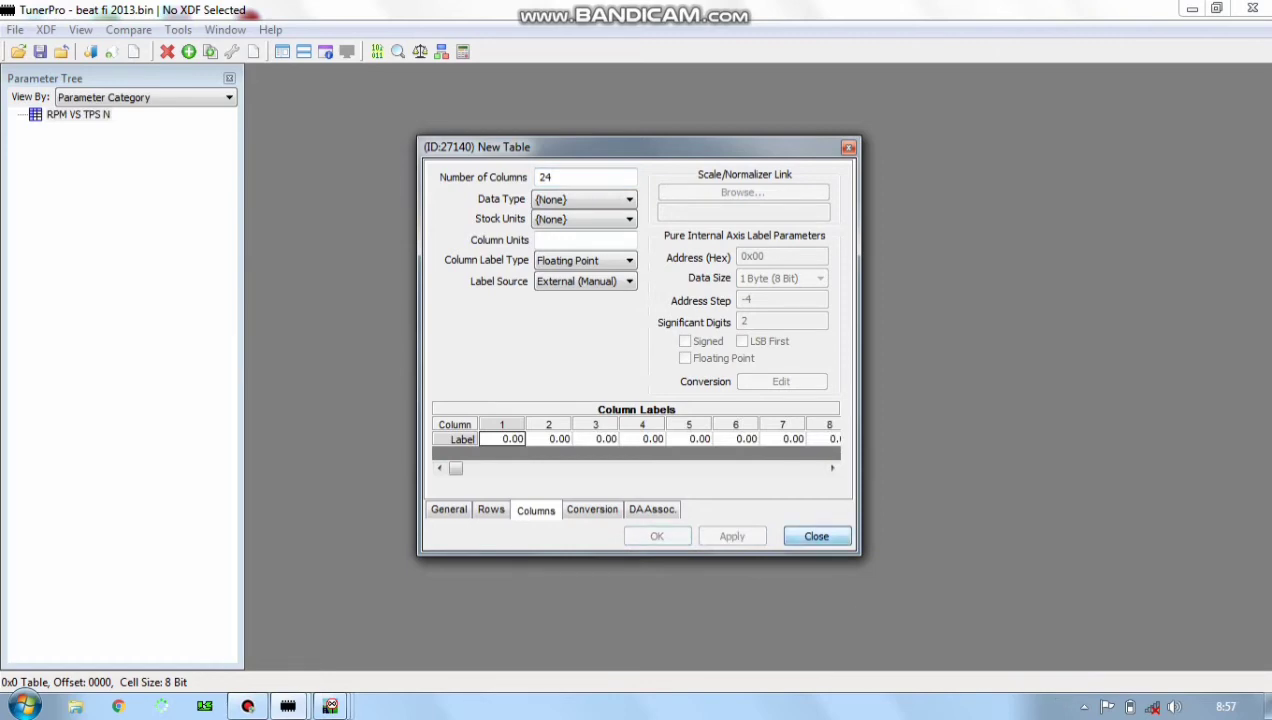
Close the table's properties and open the RPM VS TPS N table to inspect its values.
{"action": "left_click", "coordinate": [817, 536]}
{"action": "double_click", "coordinate": [78, 114]}
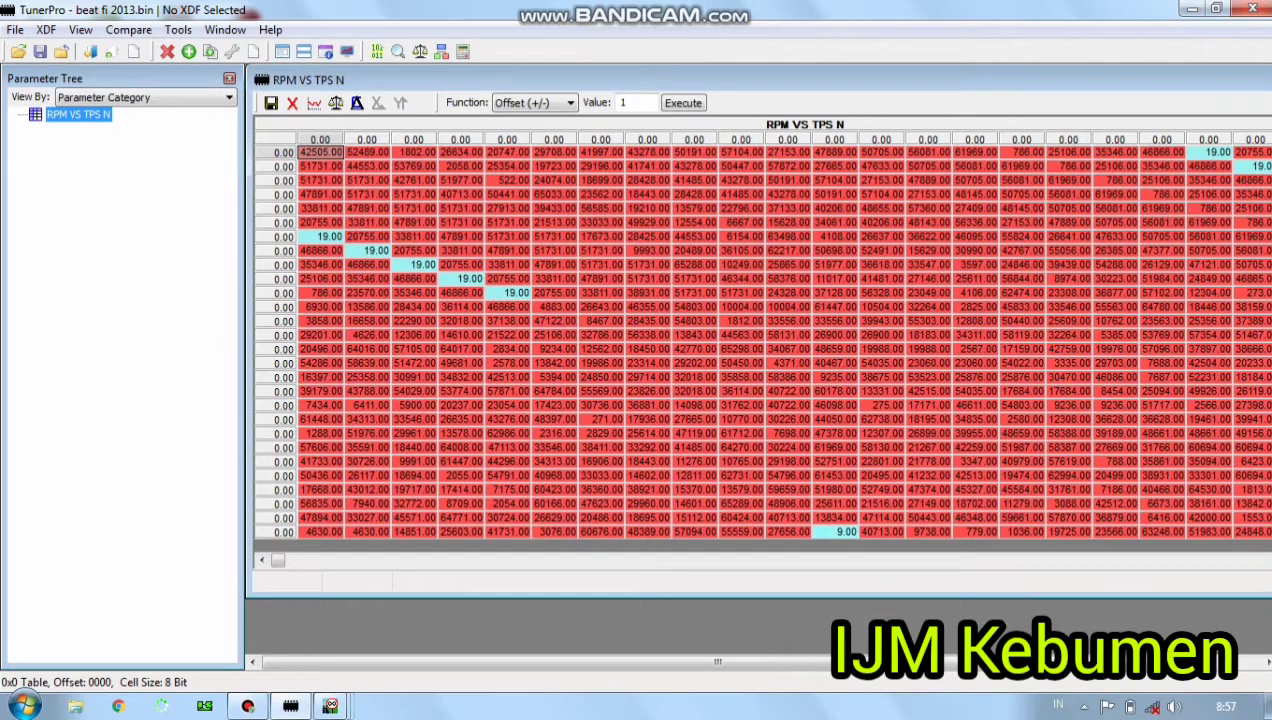
{"action": "left_click", "coordinate": [414, 307]}
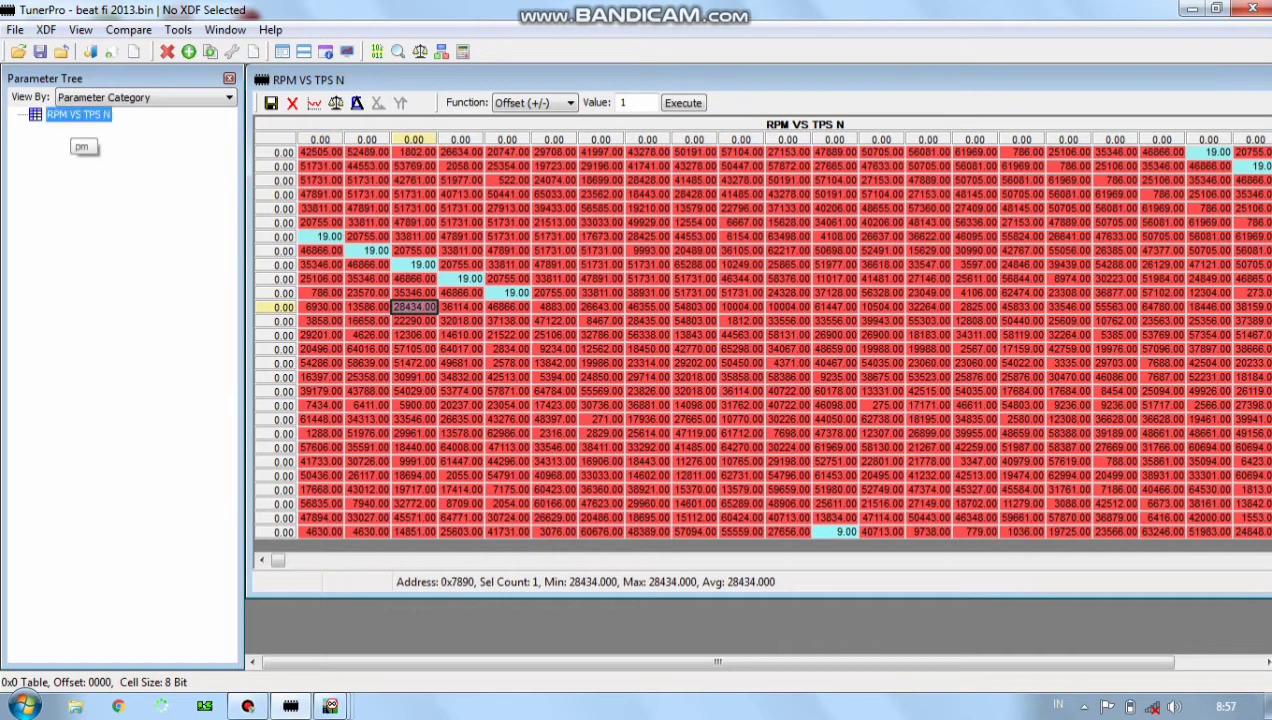
Enable LSB First in the properties of the RPM VS TPS N table and apply the change.
{"action": "right_click", "coordinate": [85, 114]}
{"action": "left_click", "coordinate": [150, 125]}
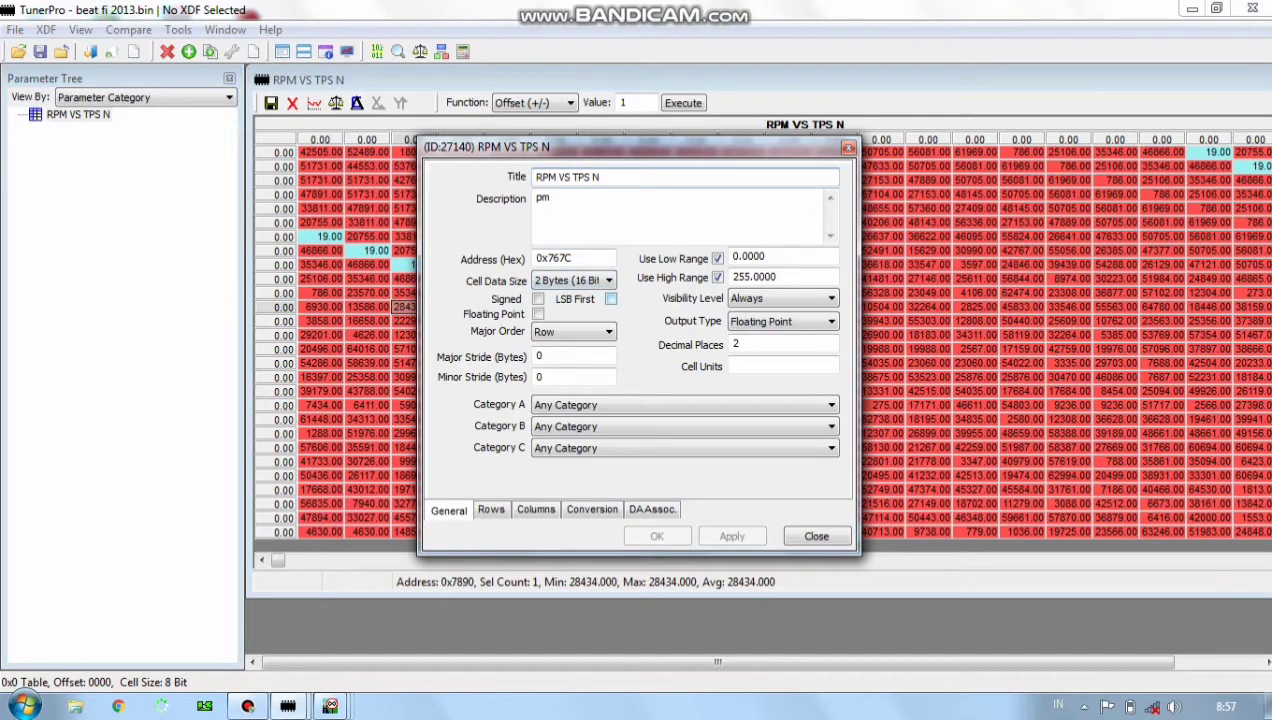
{"action": "left_click", "coordinate": [610, 299]}
{"action": "left_click", "coordinate": [732, 536]}
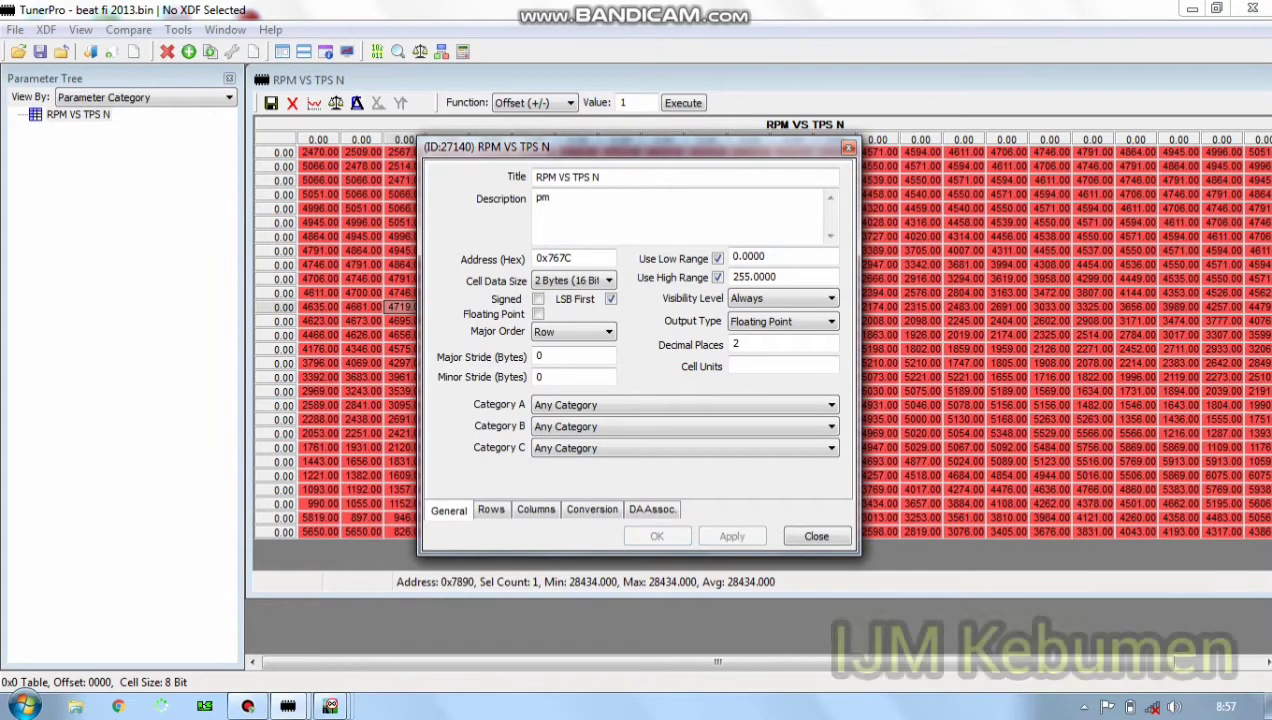
Switch to WinOLS, check the properties of the 25x29 map, copy its start address and close the properties.
{"action": "mouse_move", "coordinate": [330, 706]}
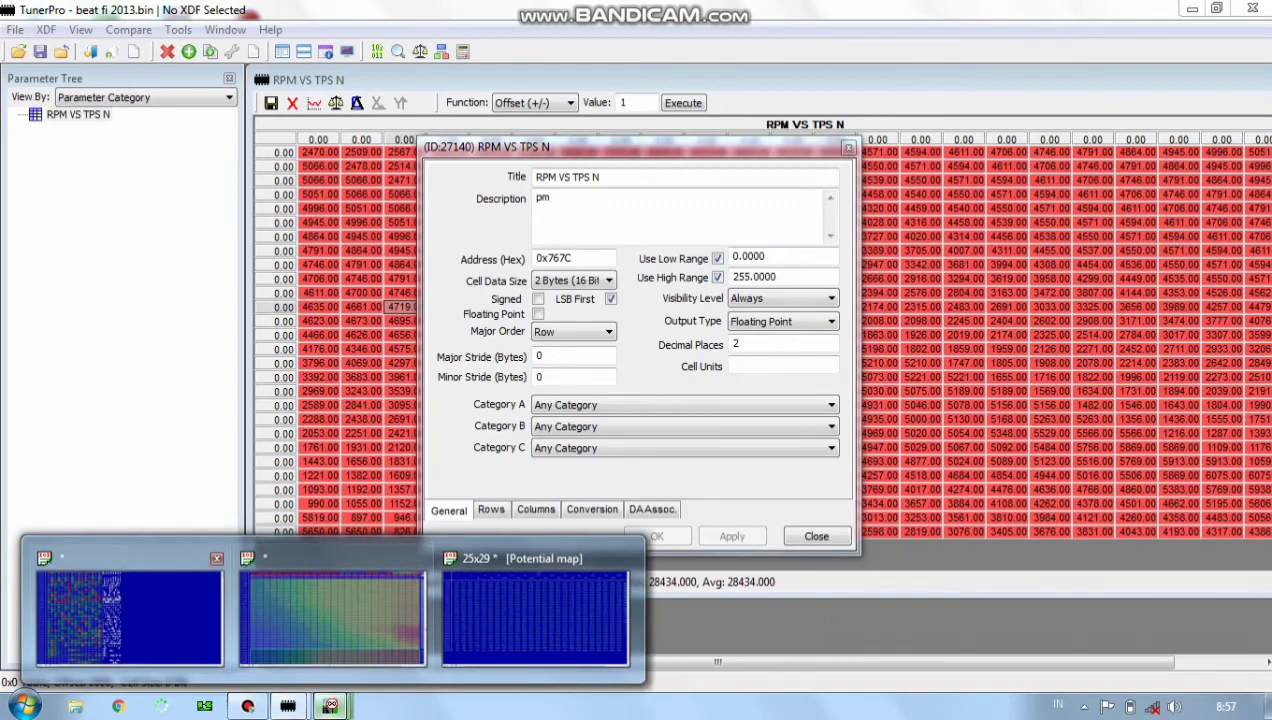
{"action": "left_click", "coordinate": [535, 617]}
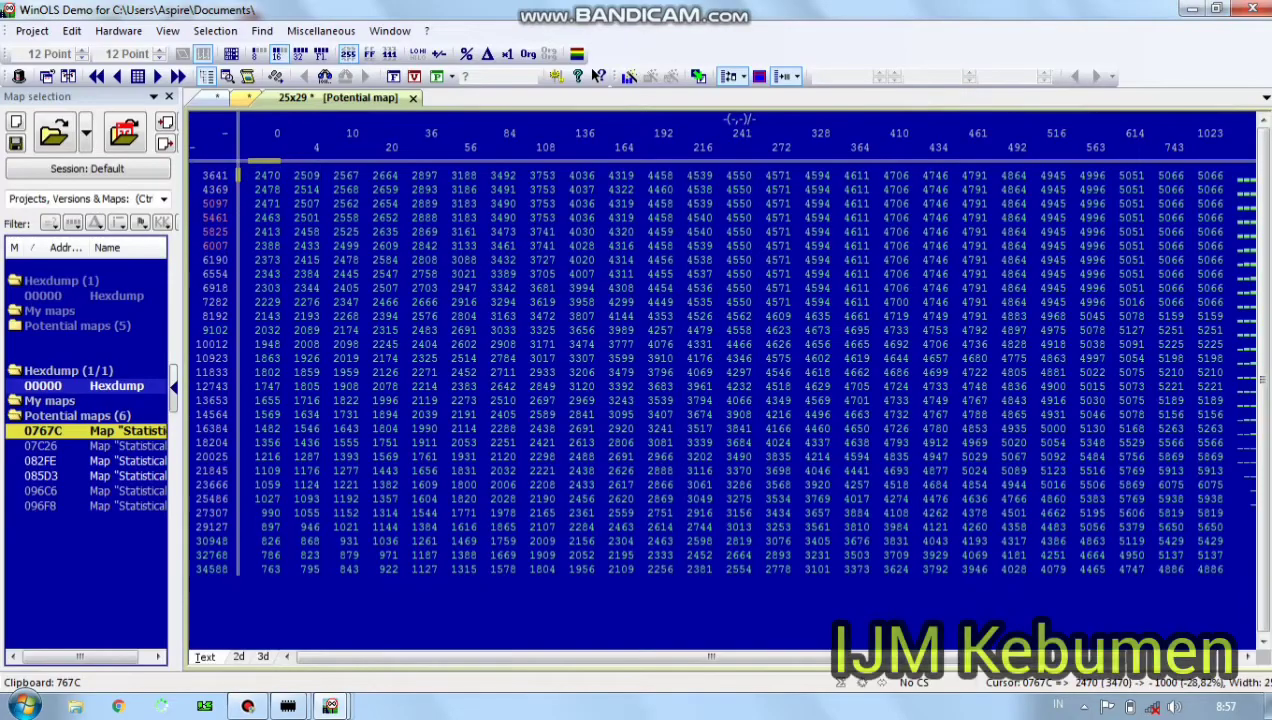
{"action": "right_click", "coordinate": [257, 174]}
{"action": "left_click", "coordinate": [310, 409]}
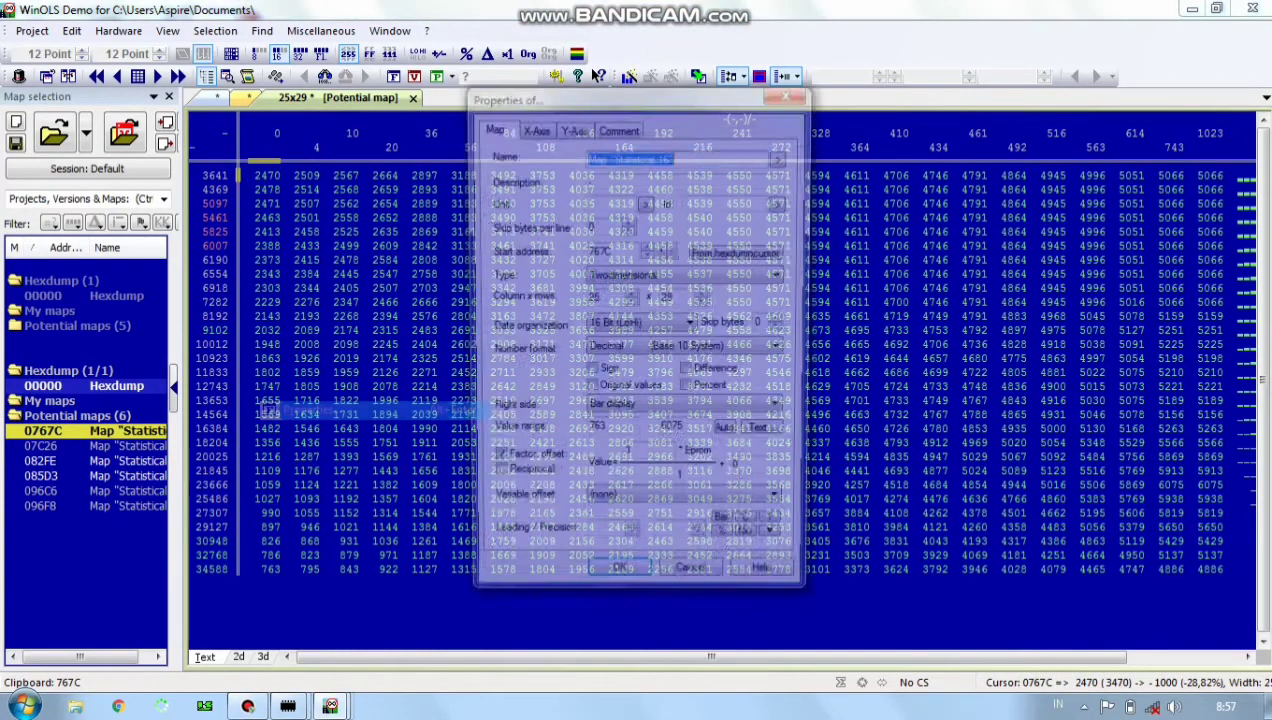
{"action": "left_click_drag", "start_coordinate": [614, 251], "coordinate": [586, 251]}
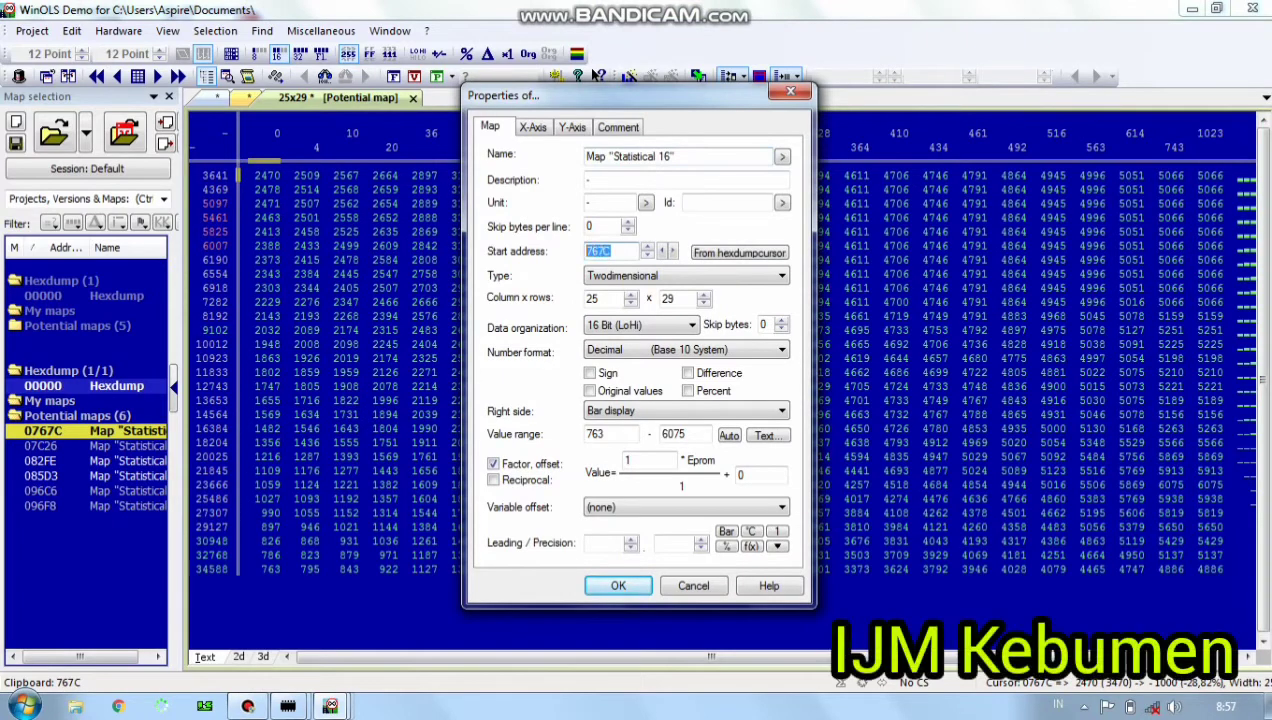
{"action": "right_click", "coordinate": [593, 251]}
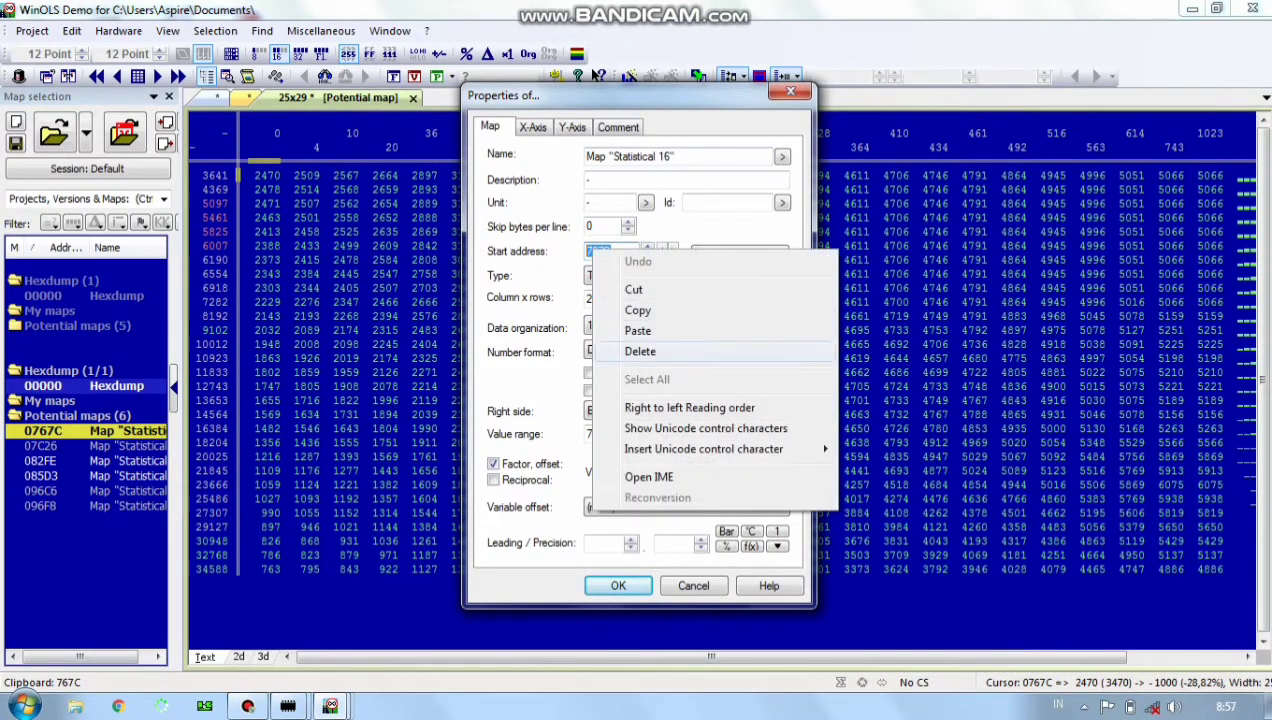
{"action": "left_click", "coordinate": [637, 310]}
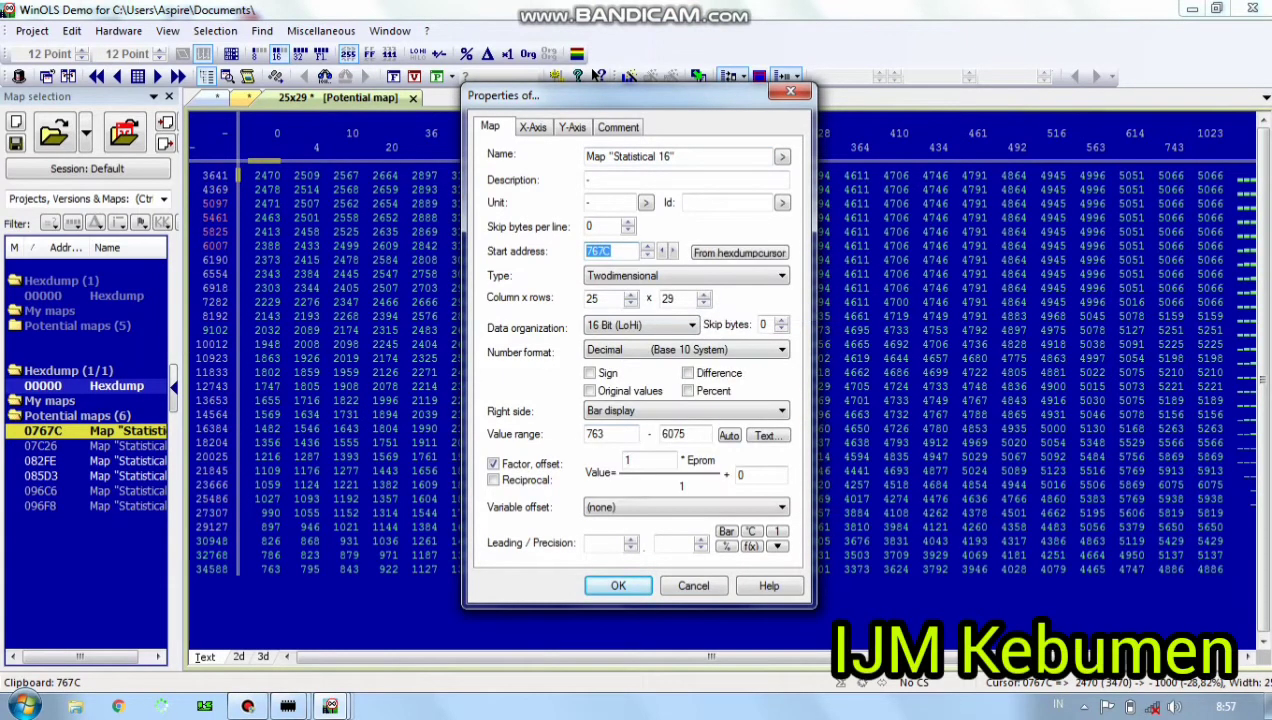
{"action": "left_click", "coordinate": [288, 706]}
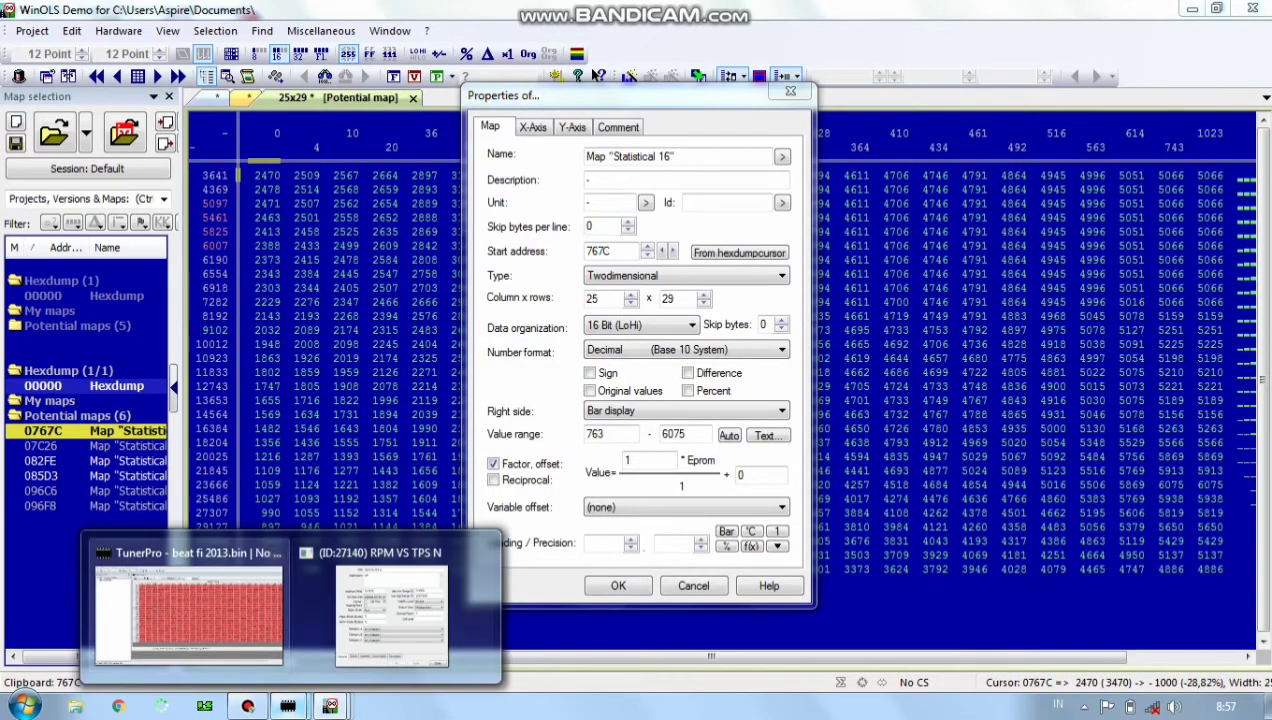
{"action": "left_click", "coordinate": [790, 91]}
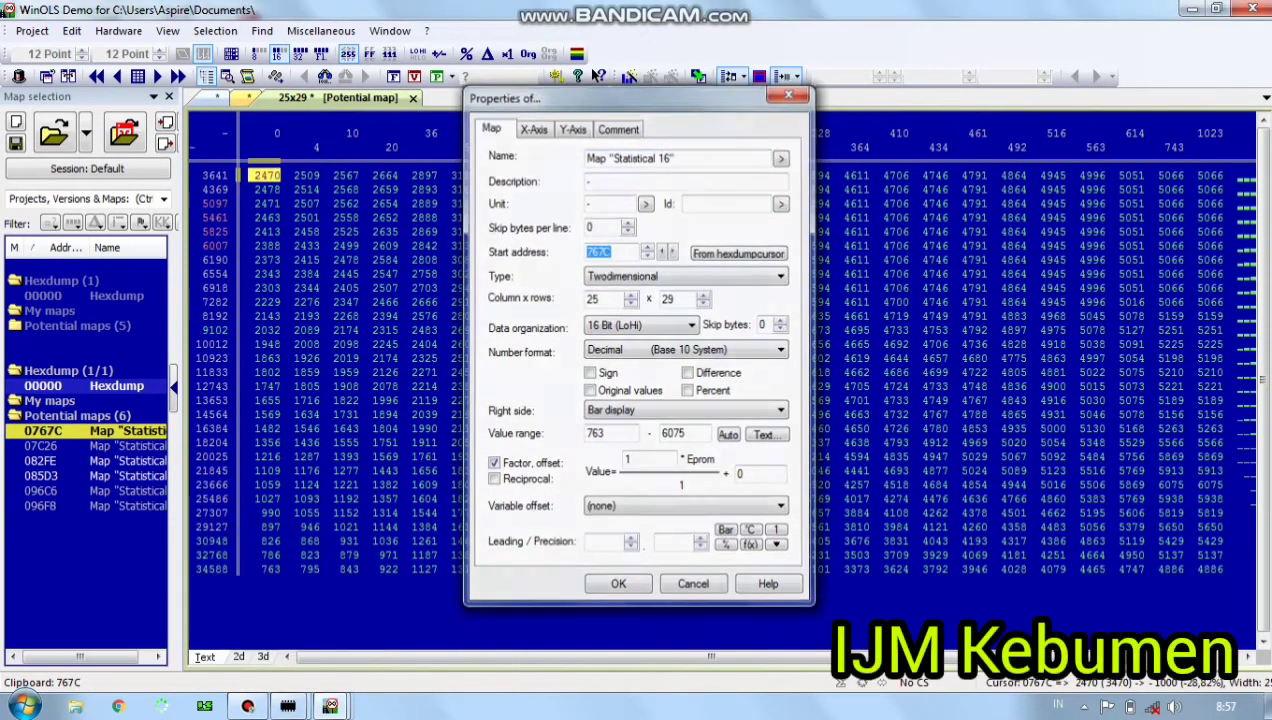
Switch back to TunerPro, review the general, row, column and conversion settings of the RPM VS TPS N table, and close the table.
{"action": "mouse_move", "coordinate": [288, 706]}
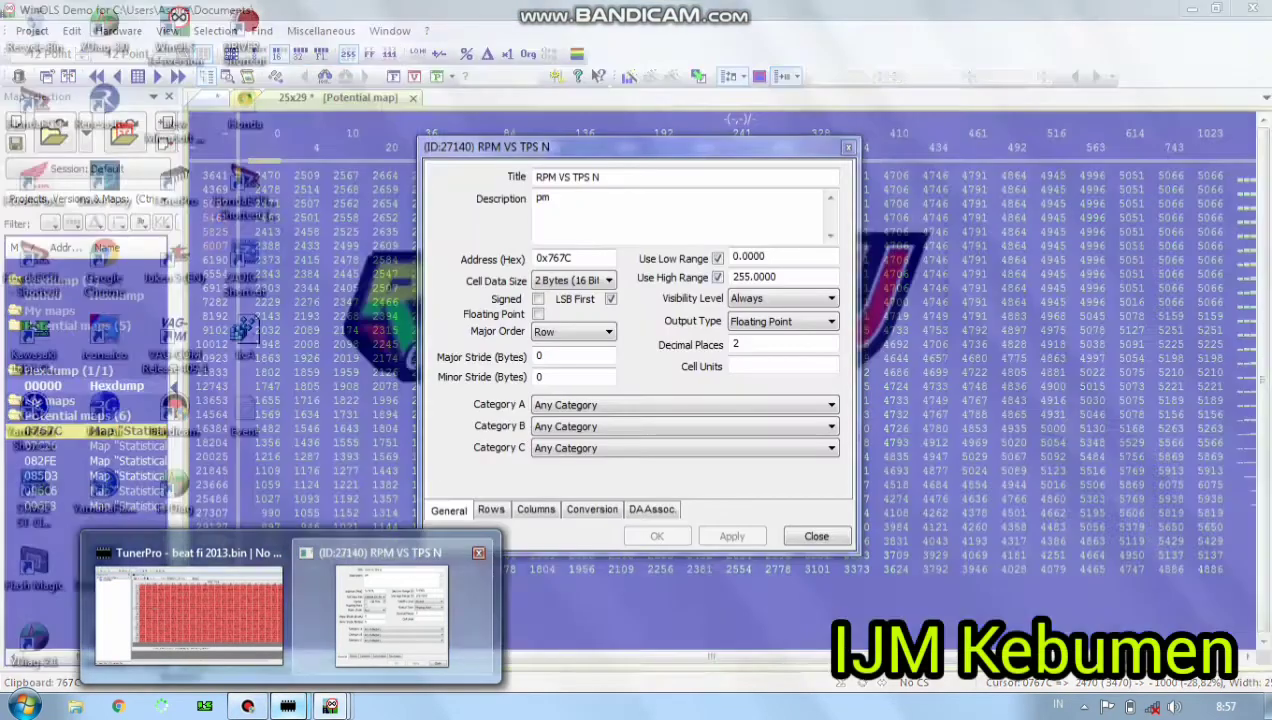
{"action": "left_click", "coordinate": [392, 612]}
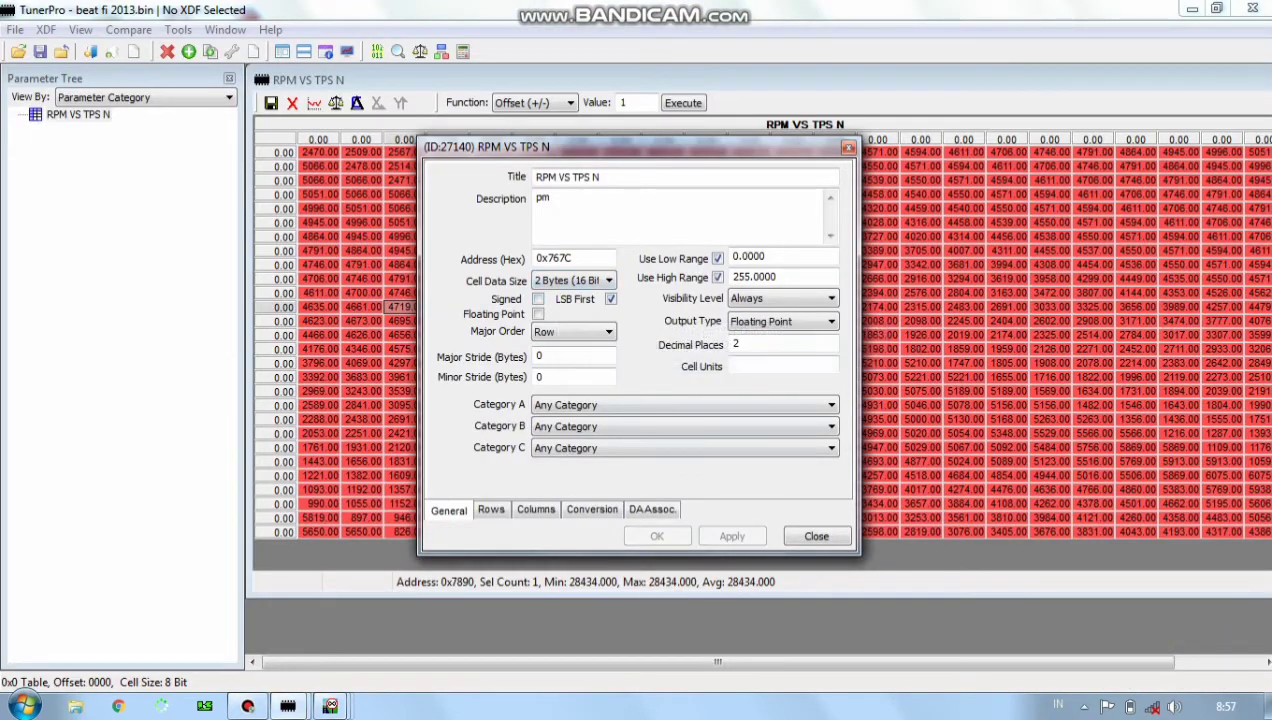
{"action": "left_click", "coordinate": [536, 509]}
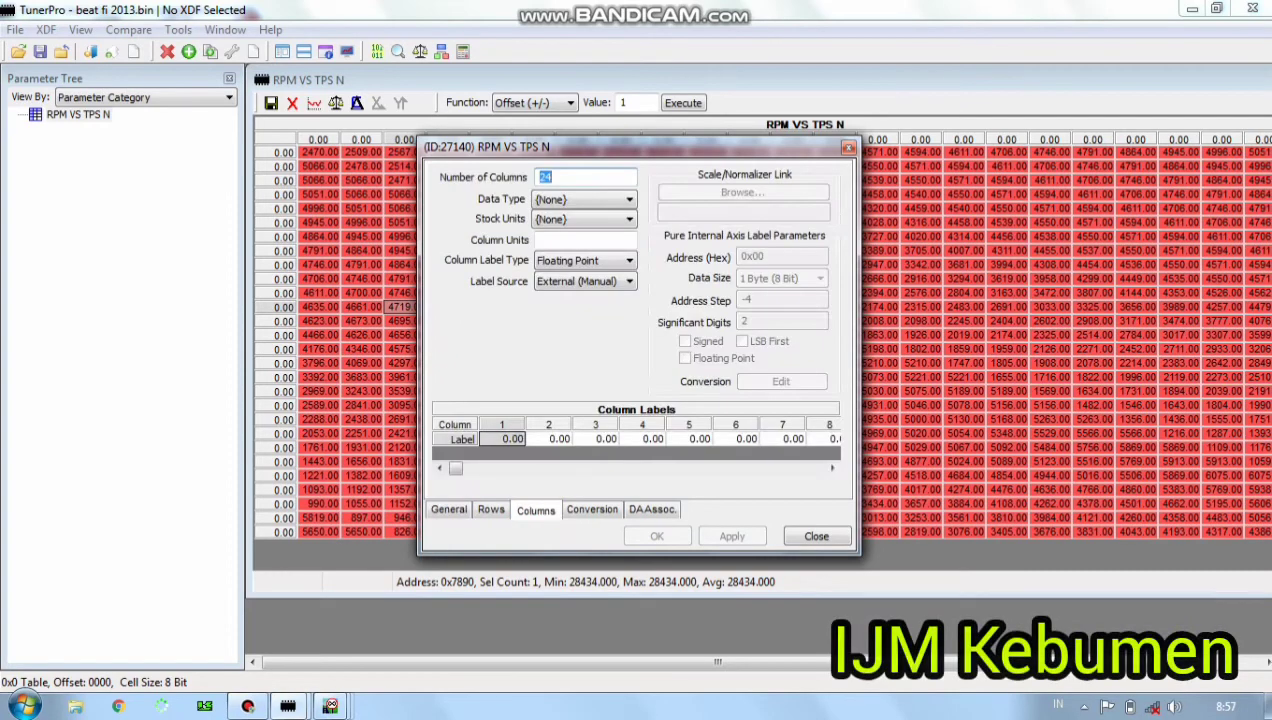
{"action": "left_click", "coordinate": [491, 509]}
{"action": "left_click", "coordinate": [536, 509]}
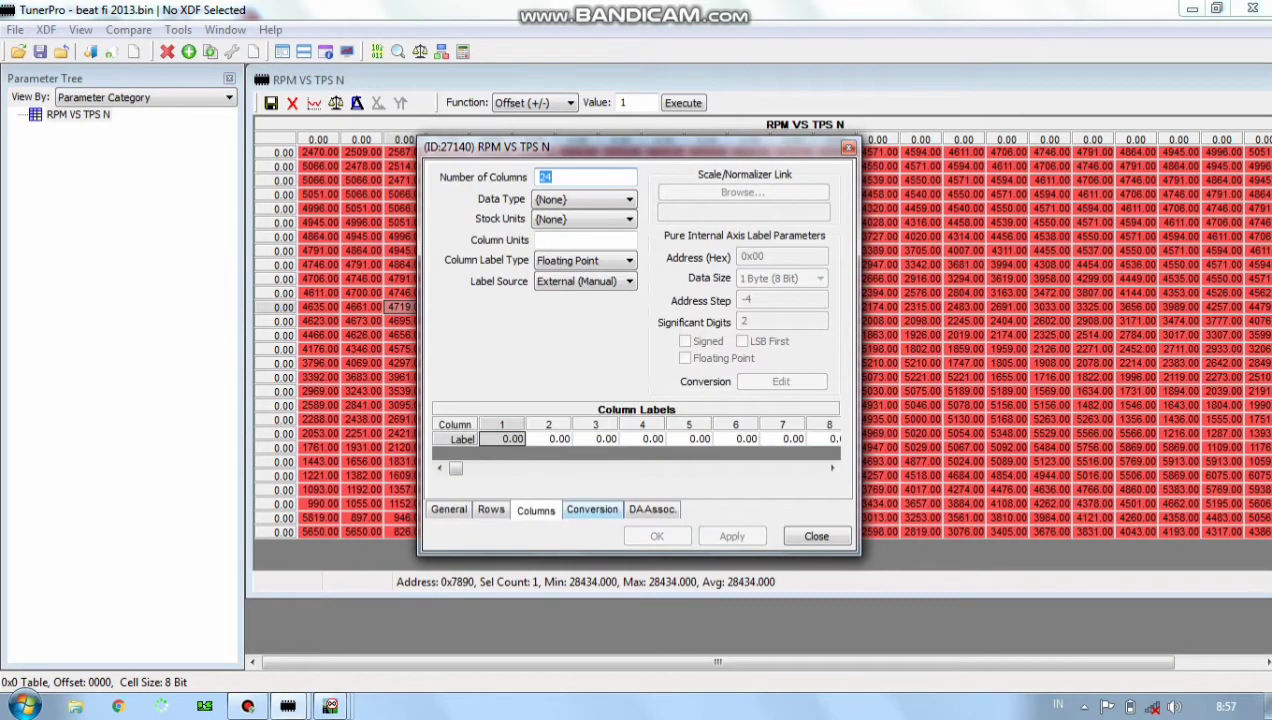
{"action": "left_click", "coordinate": [592, 509]}
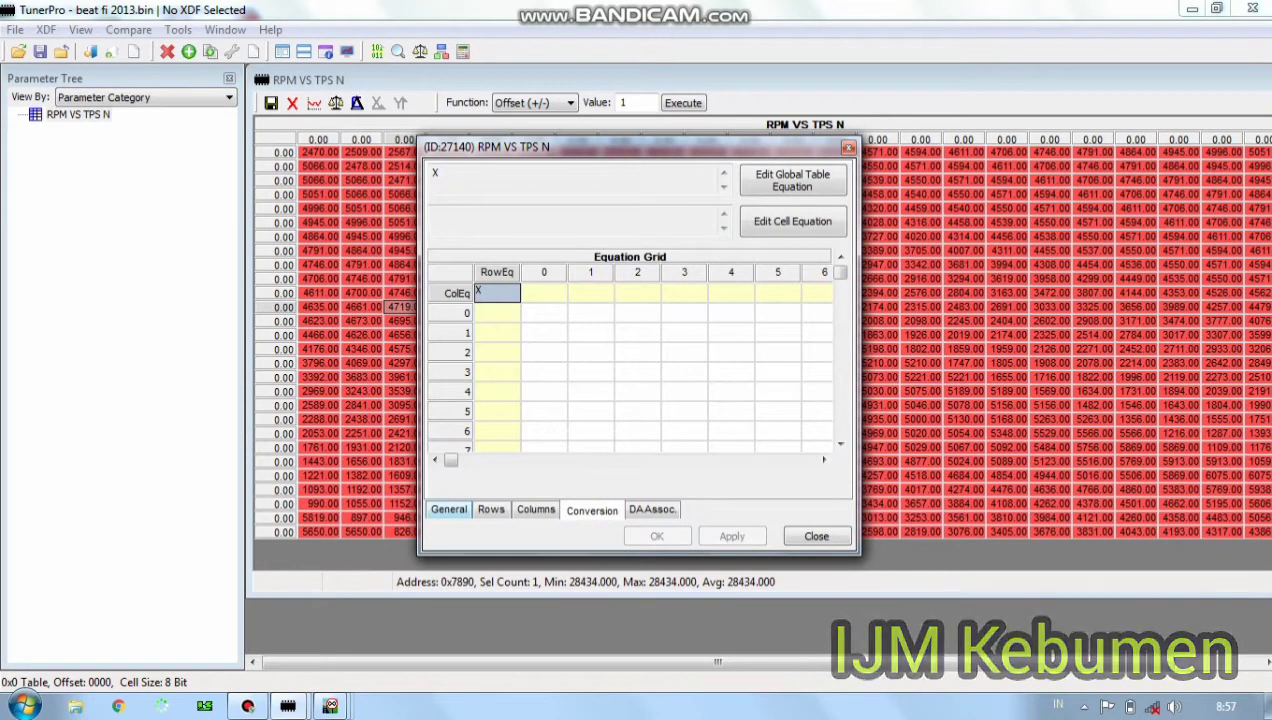
{"action": "left_click", "coordinate": [449, 510]}
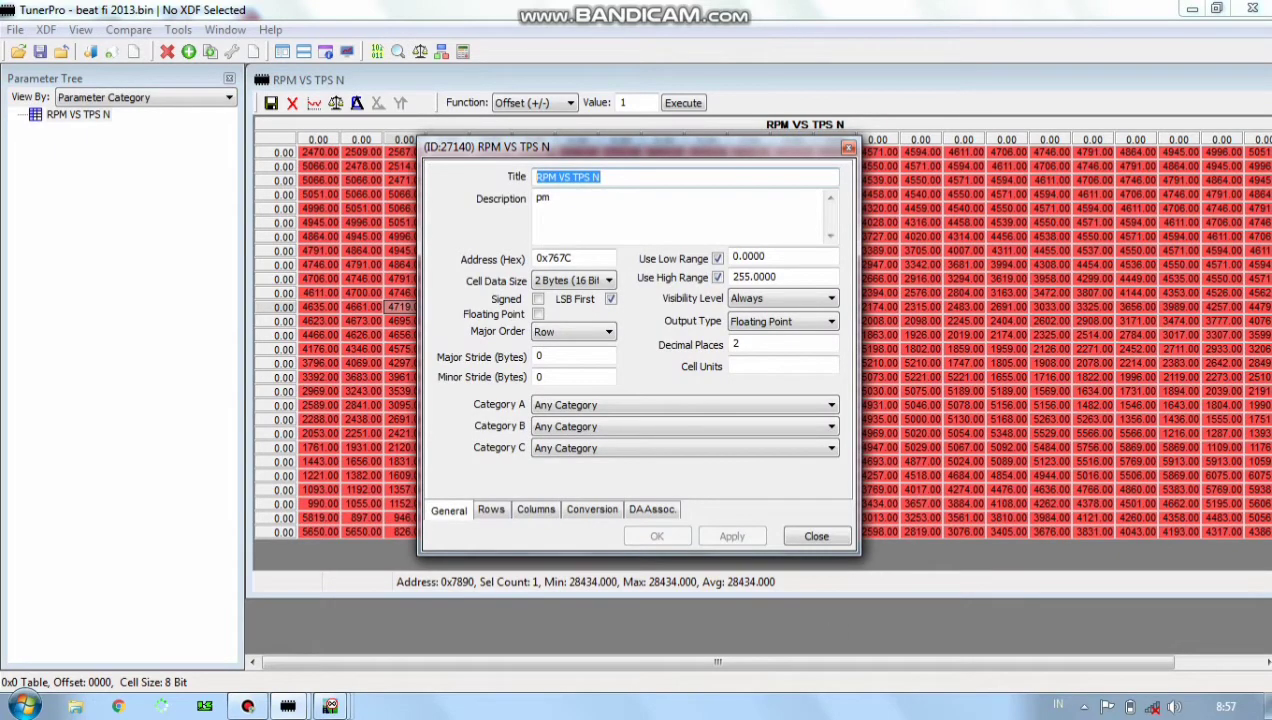
{"action": "left_click", "coordinate": [816, 536]}
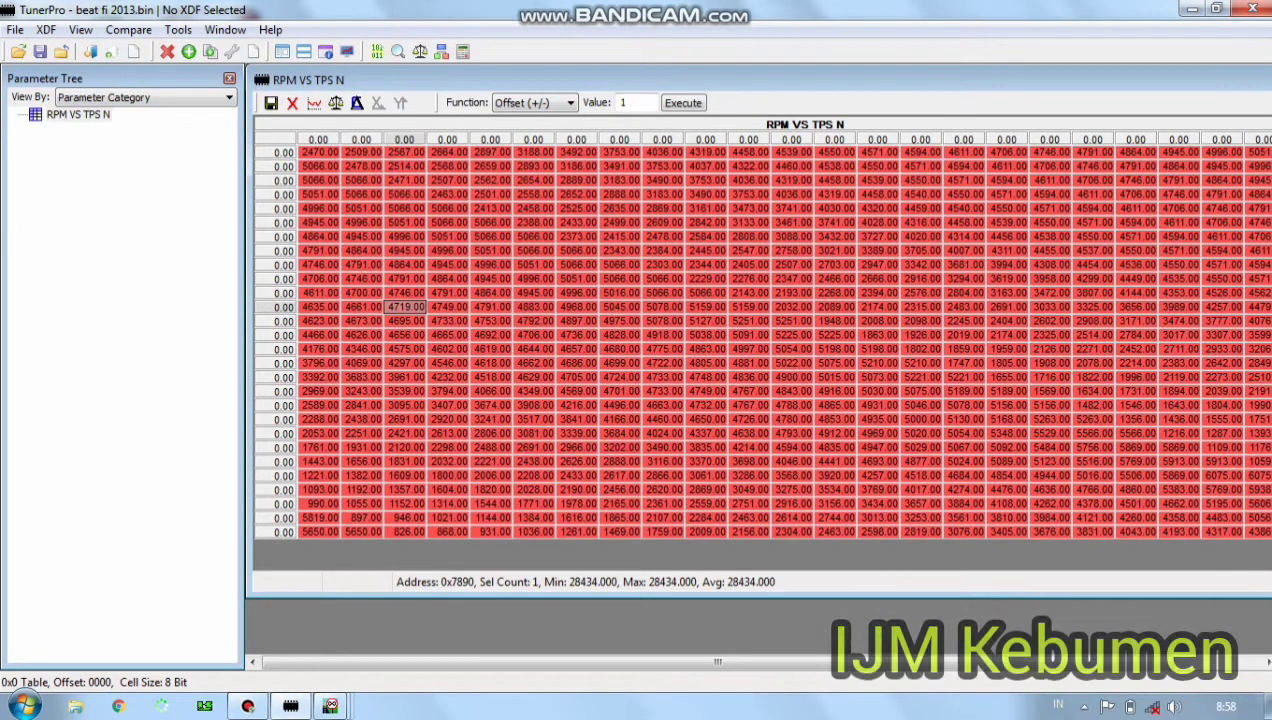
{"action": "key", "text": "Escape"}
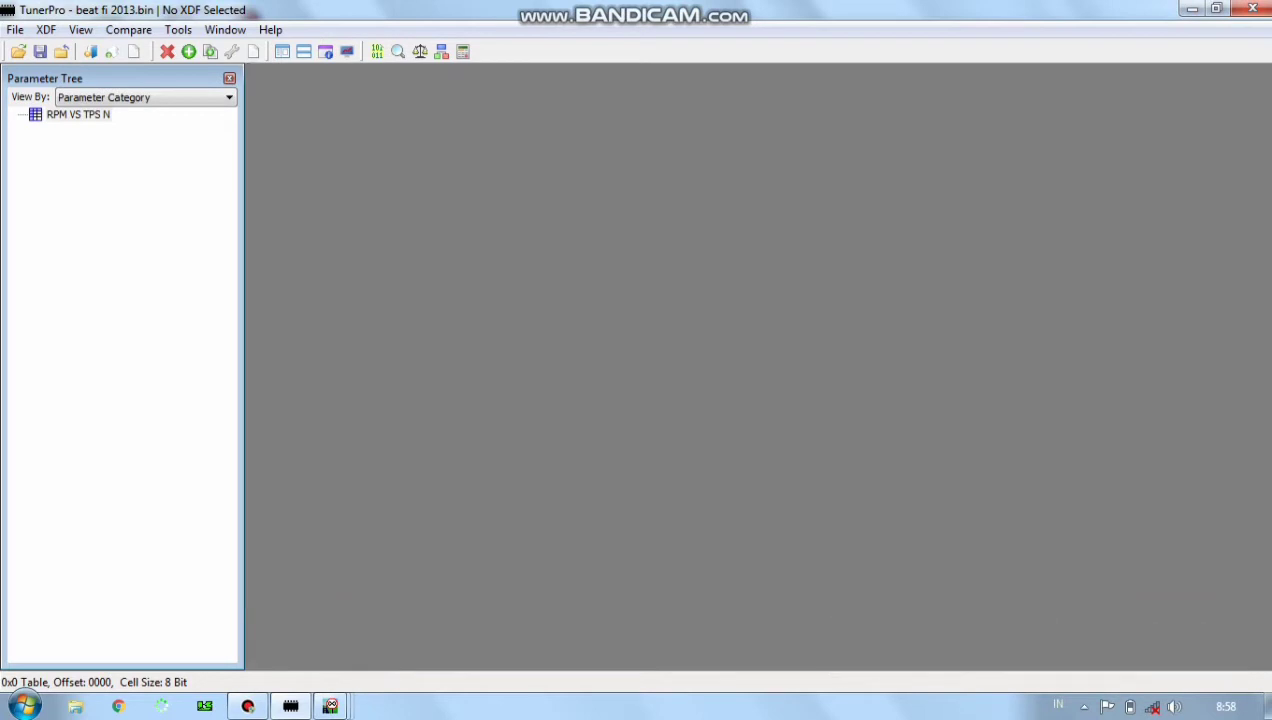
Switch to the WinOLS hexdump containing the 0767C map and collapse the map selection list.
{"action": "mouse_move", "coordinate": [331, 706]}
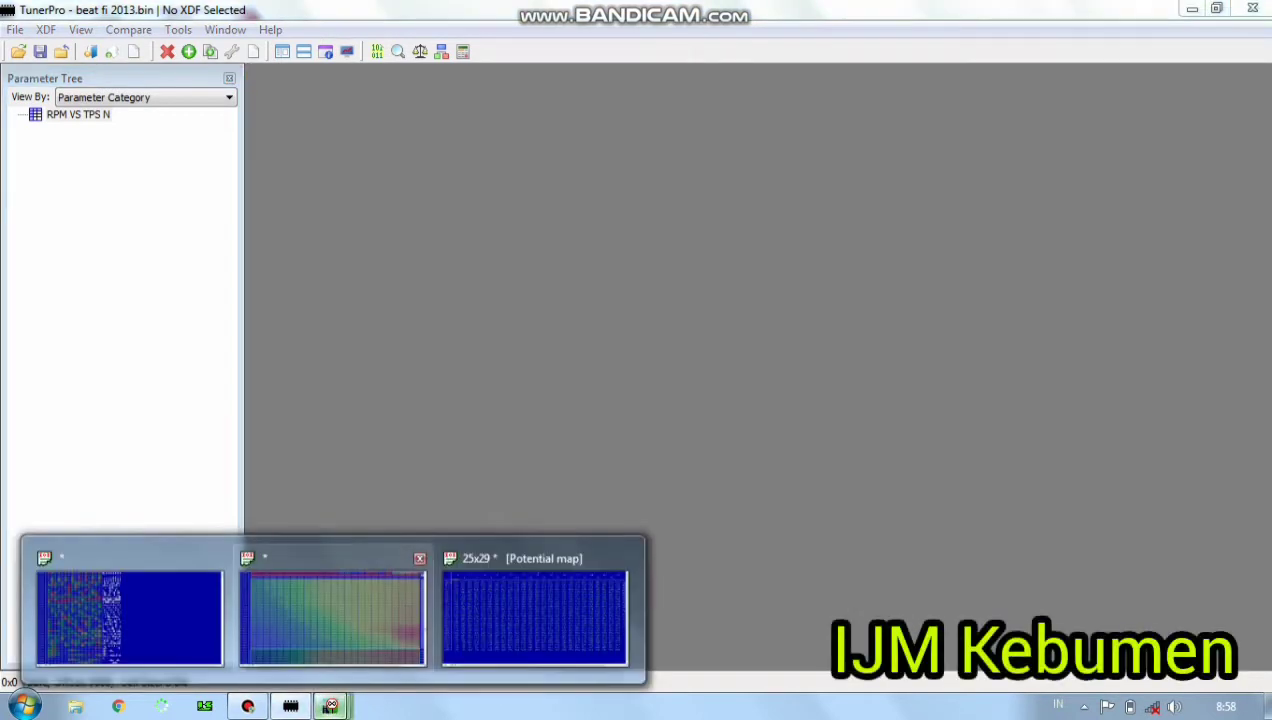
{"action": "left_click", "coordinate": [332, 610]}
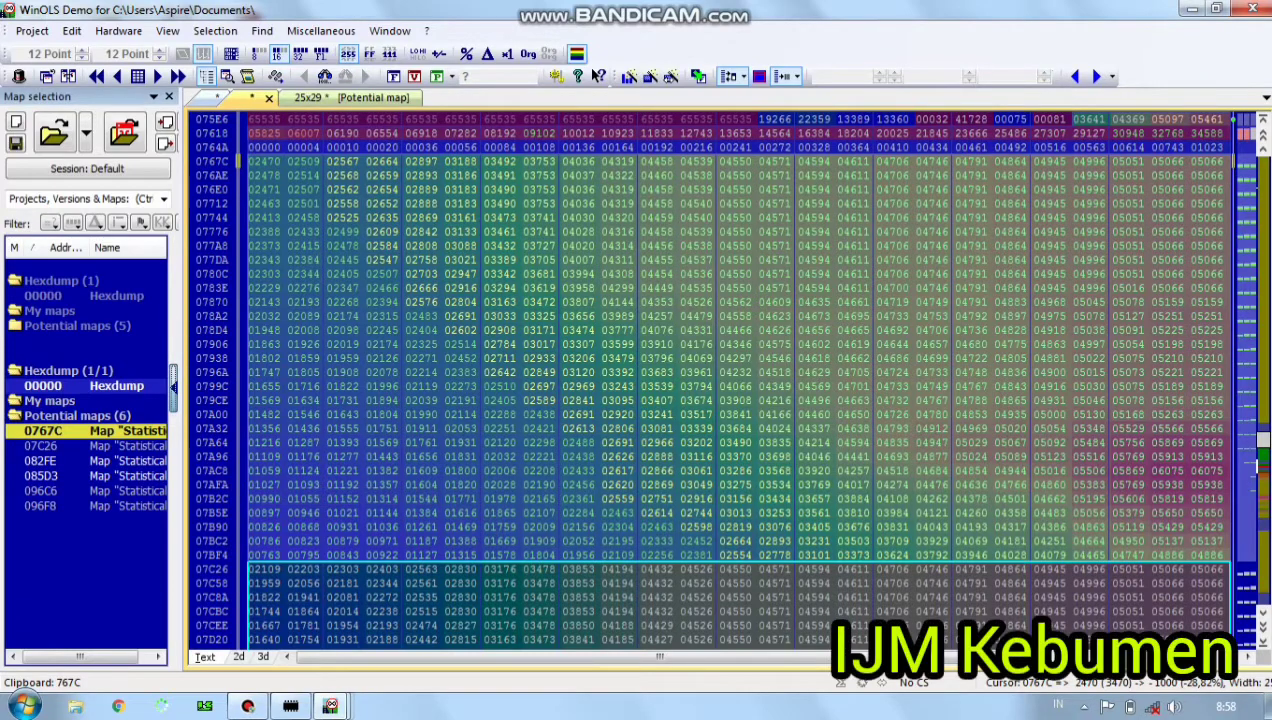
{"action": "left_click", "coordinate": [173, 388]}
{"action": "scroll", "coordinate": [640, 390], "scroll_direction": "up", "scroll_amount": 1}
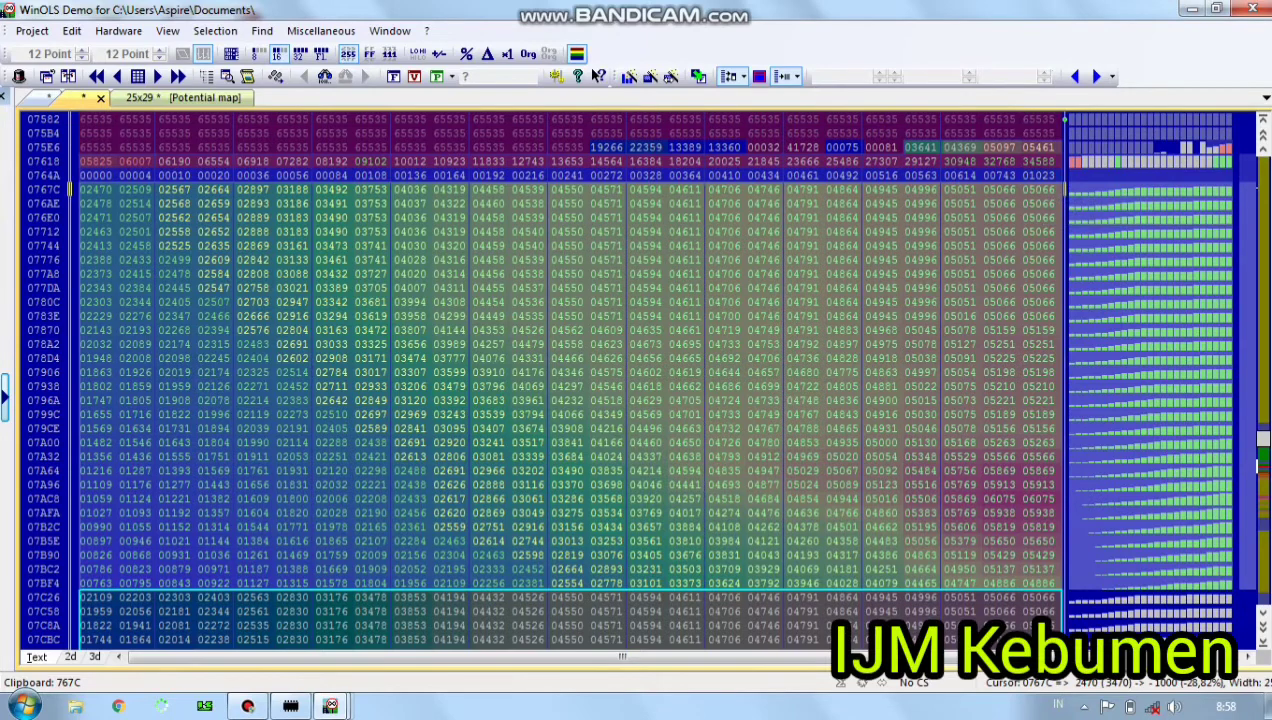
Examine the rows at 0764A, 07618 and 075E6 directly above the 0767C map and the data following it.
{"action": "left_click", "coordinate": [1038, 175]}
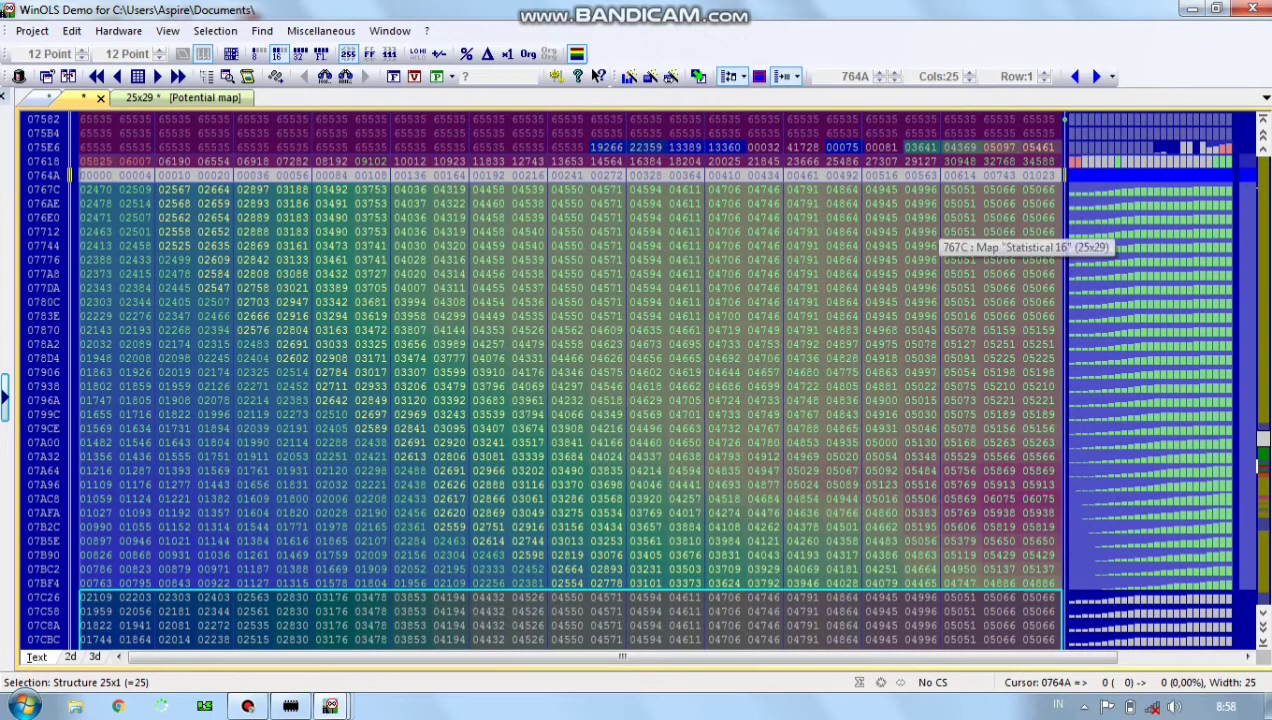
{"action": "key", "text": "Up"}
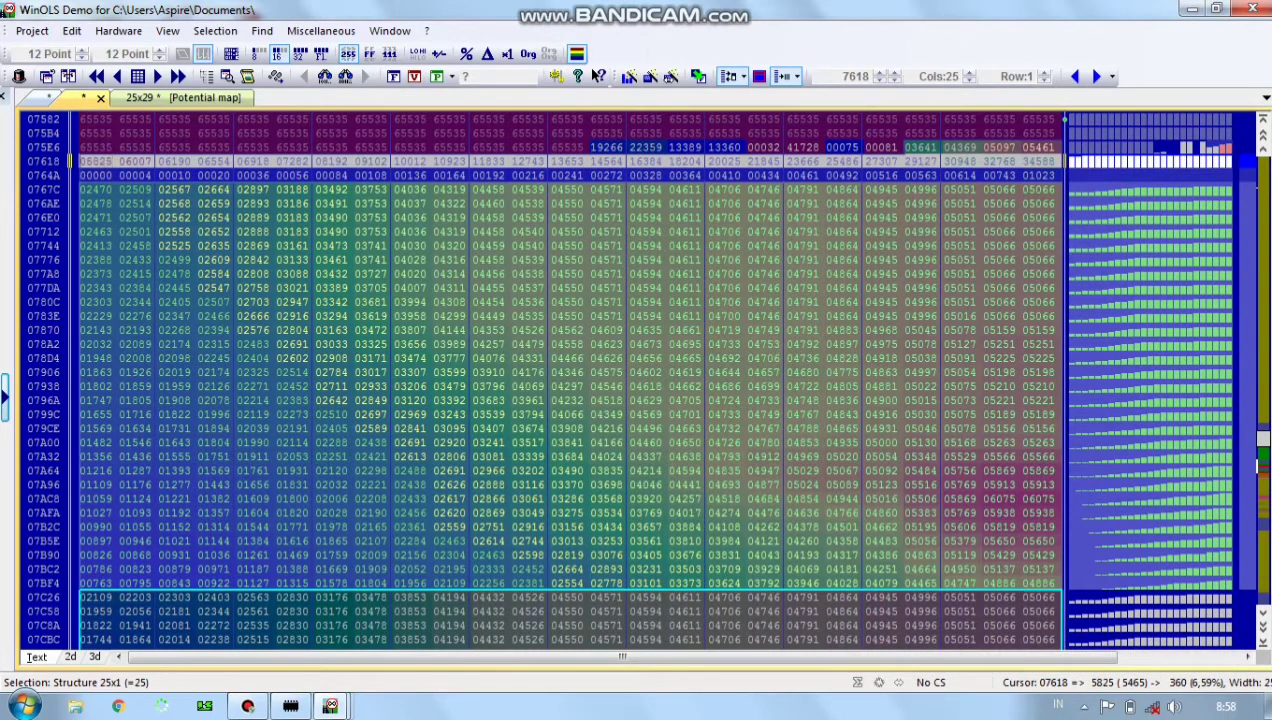
{"action": "key", "text": "Up"}
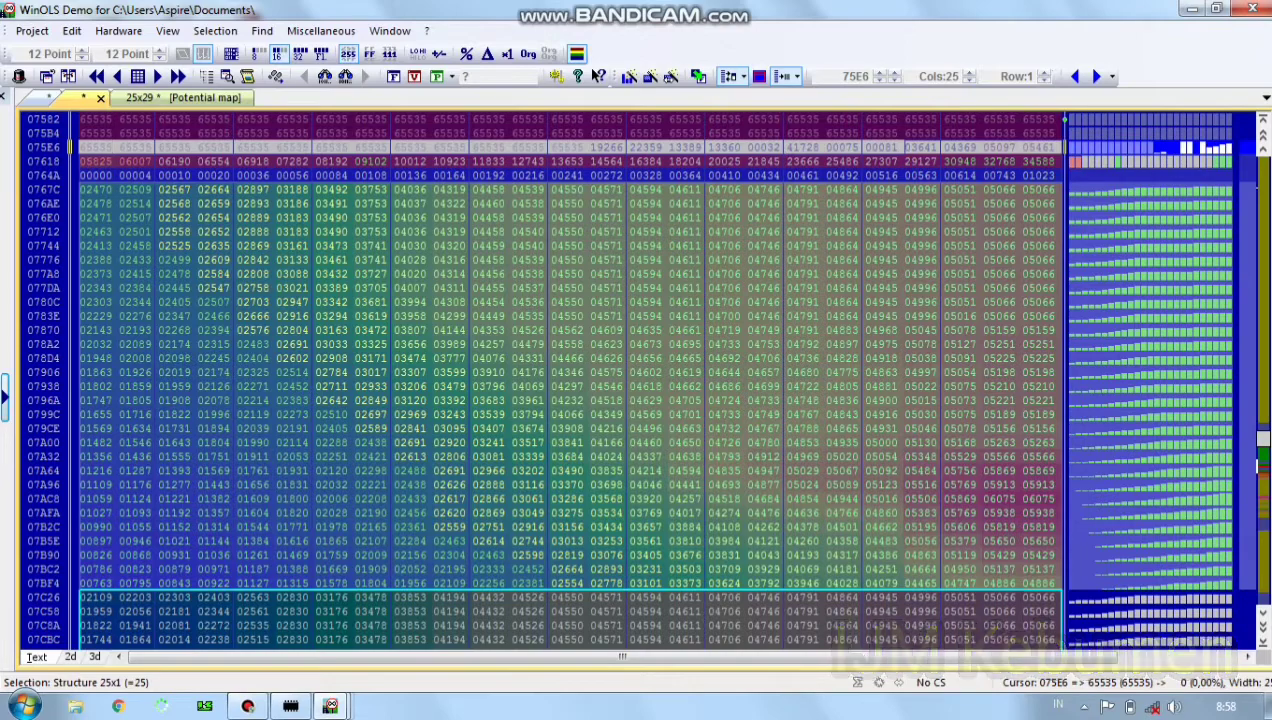
{"action": "scroll", "coordinate": [560, 380], "scroll_direction": "down", "scroll_amount": 10}
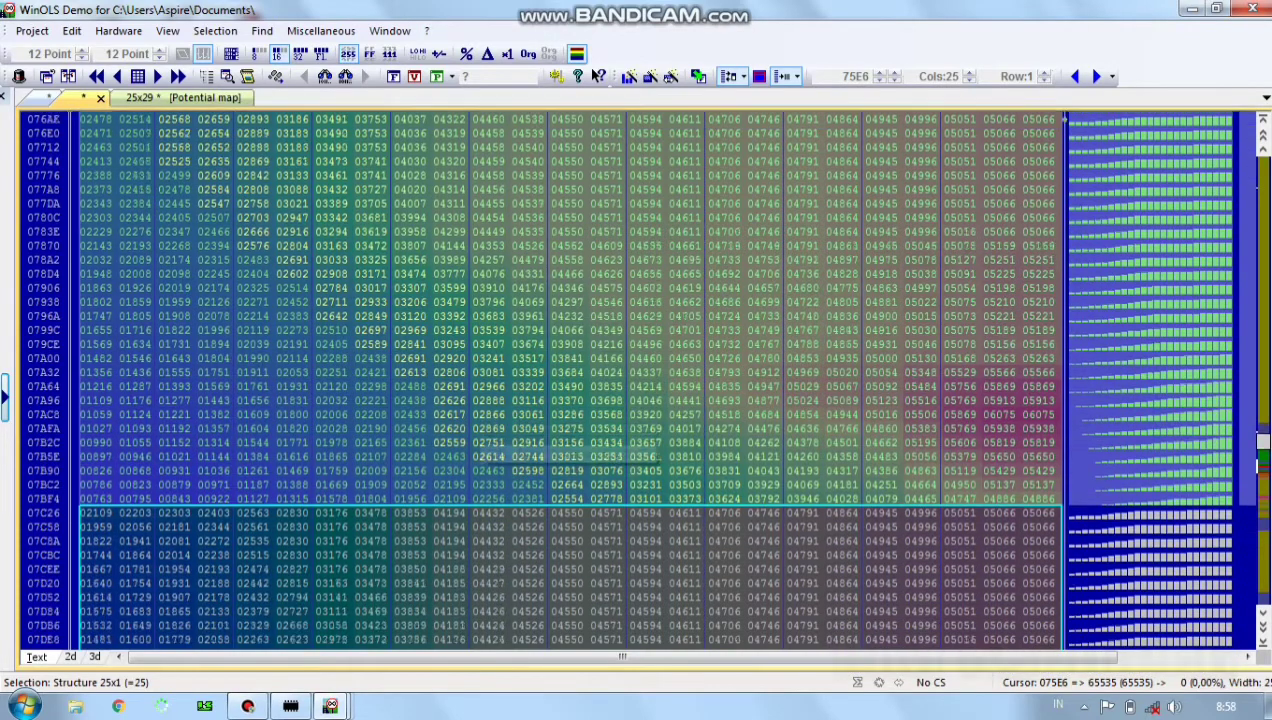
{"action": "scroll", "coordinate": [560, 380], "scroll_direction": "down", "scroll_amount": 3}
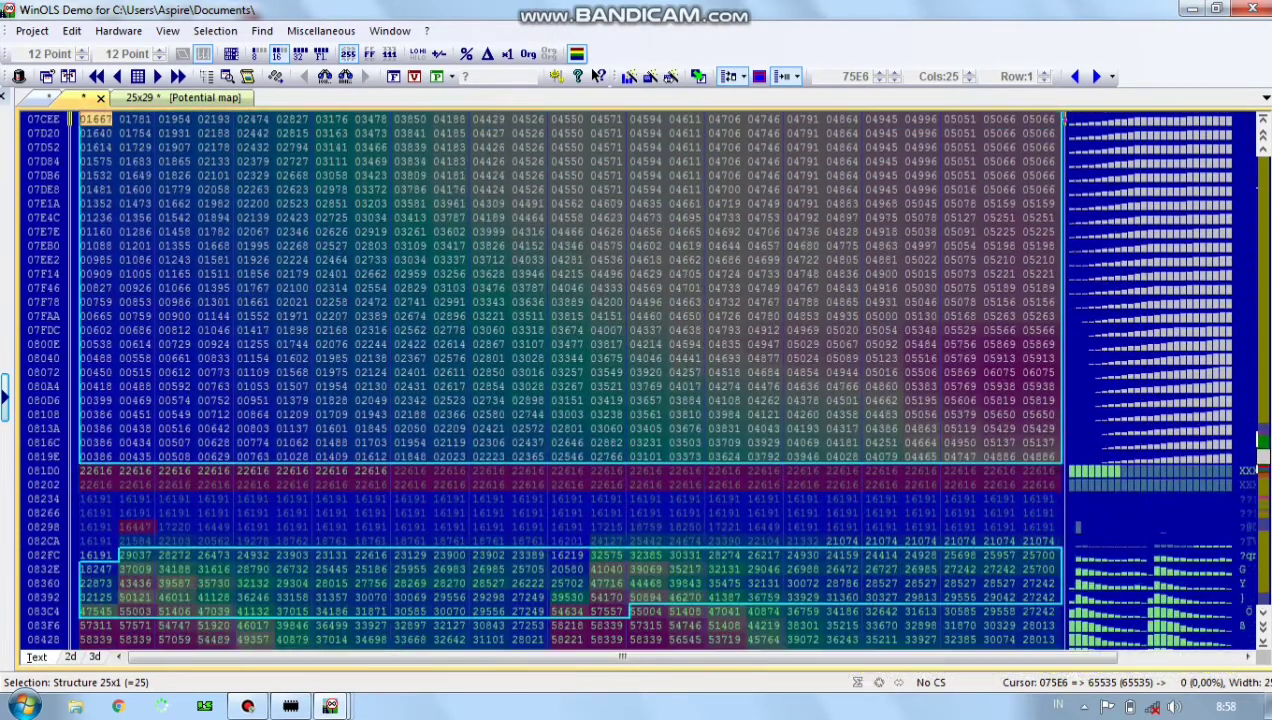
{"action": "scroll", "coordinate": [560, 380], "scroll_direction": "up", "scroll_amount": 6}
{"action": "scroll", "coordinate": [505, 405], "scroll_direction": "up", "scroll_amount": 9}
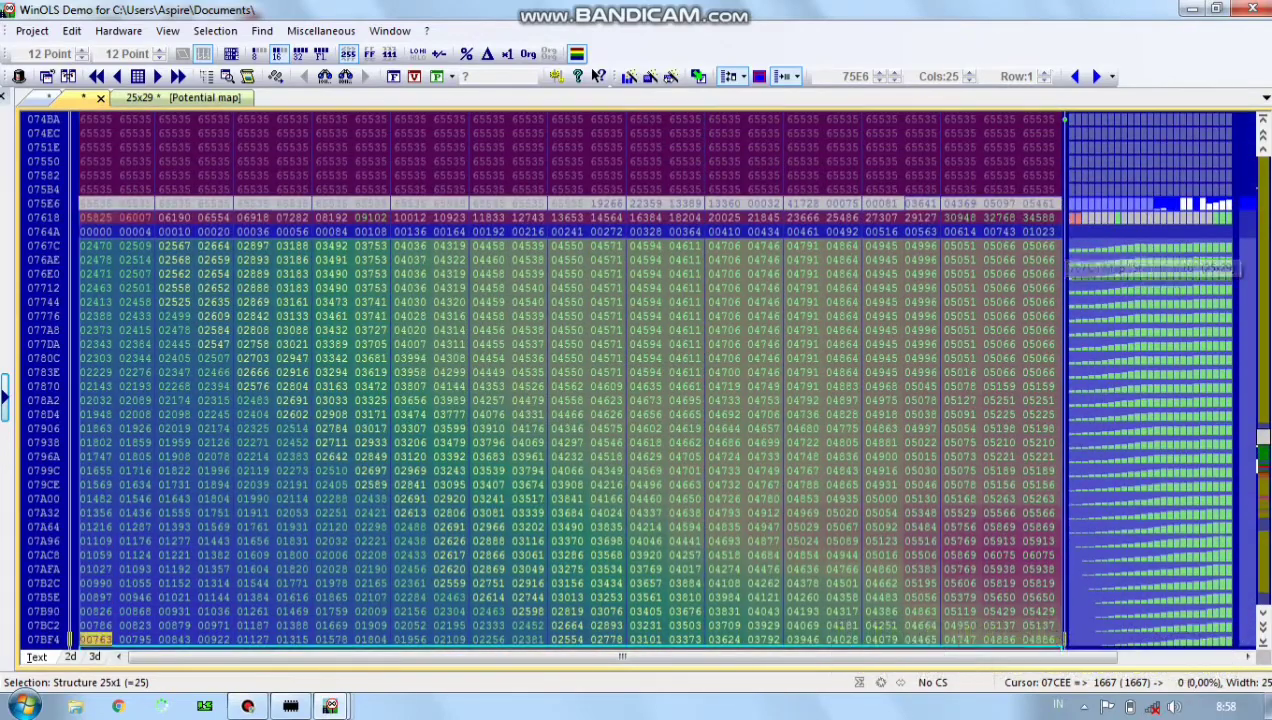
Turn the hexdump row at 0764A into a 25x1 map and check its curve in the 3D view.
{"action": "left_click", "coordinate": [1038, 232]}
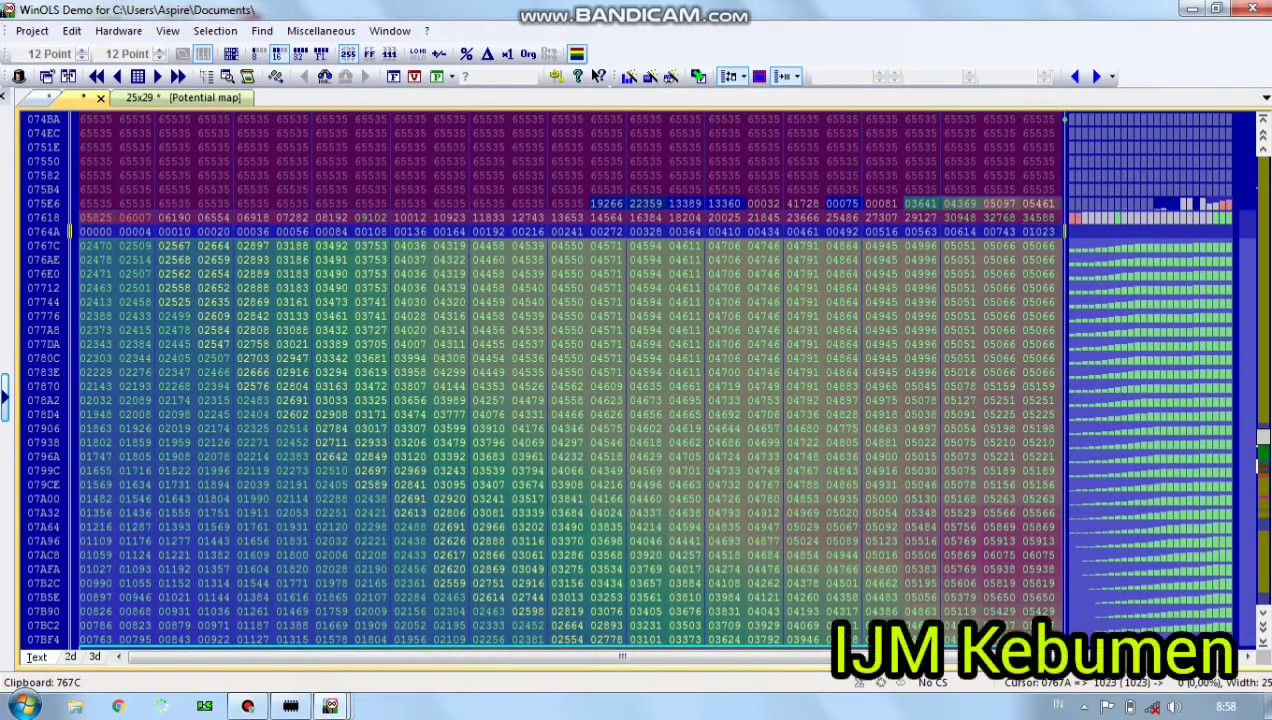
{"action": "left_click", "coordinate": [42, 231]}
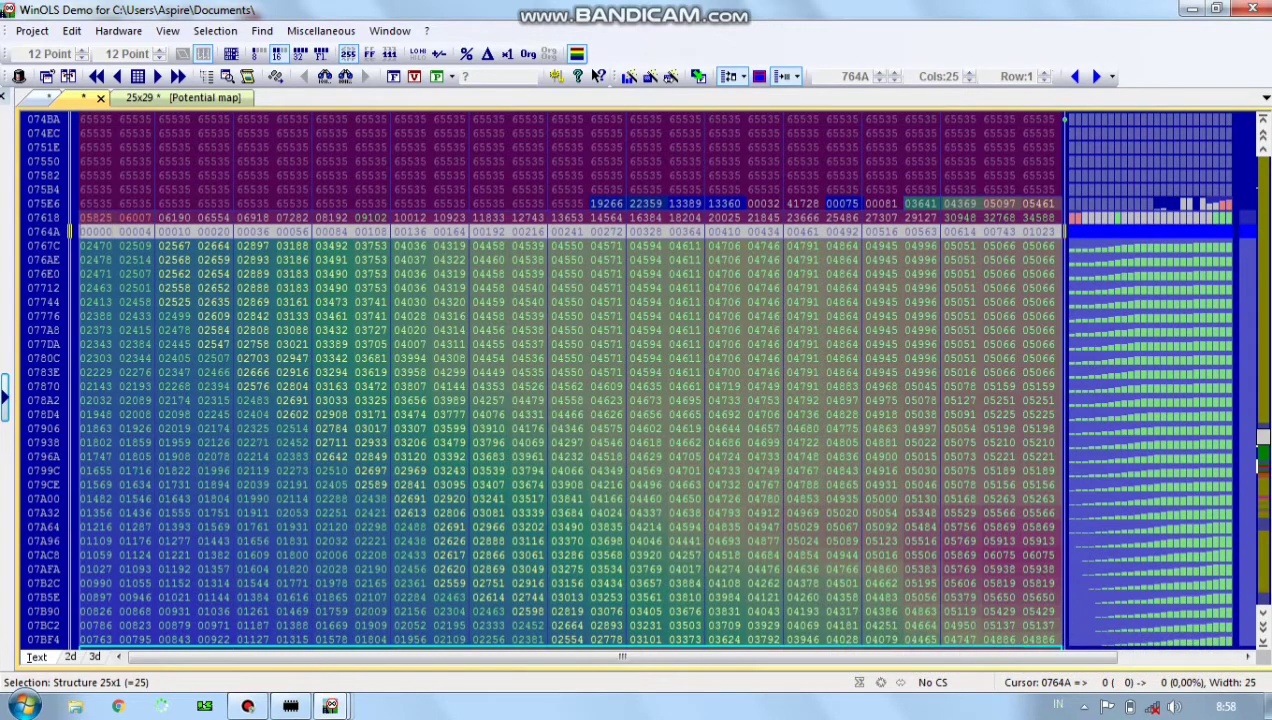
{"action": "right_click", "coordinate": [128, 231]}
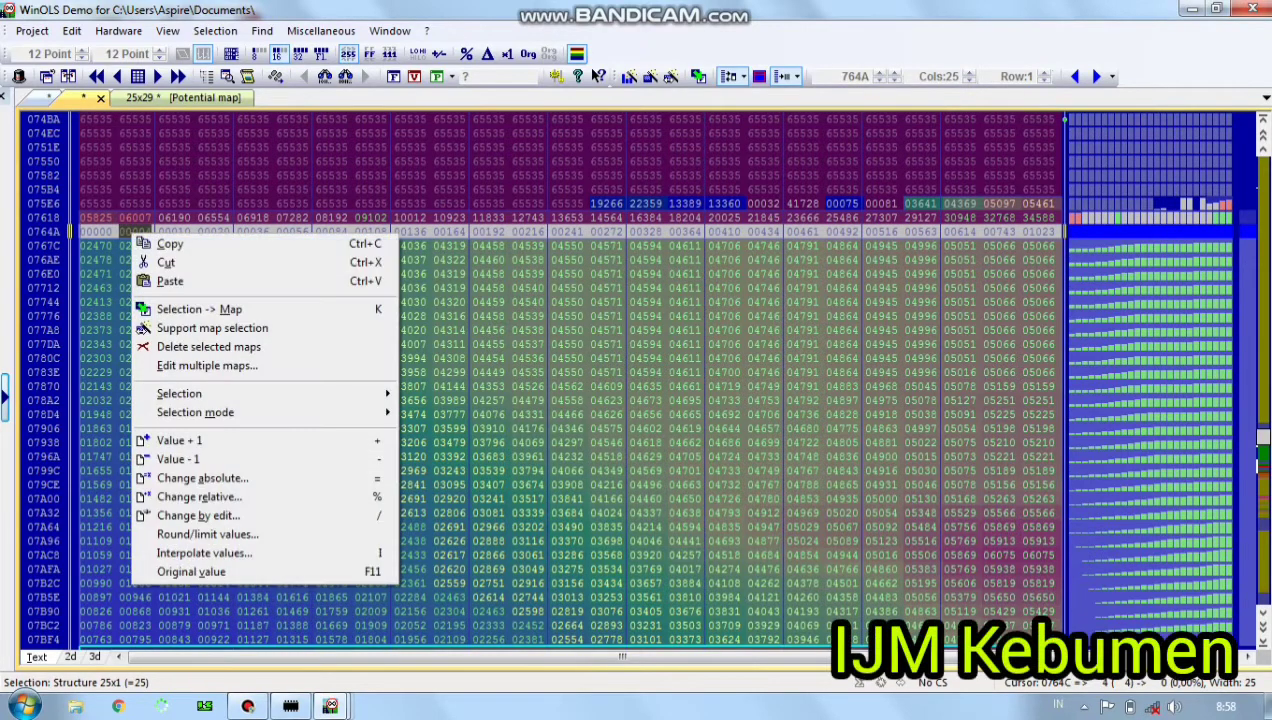
{"action": "left_click", "coordinate": [140, 308]}
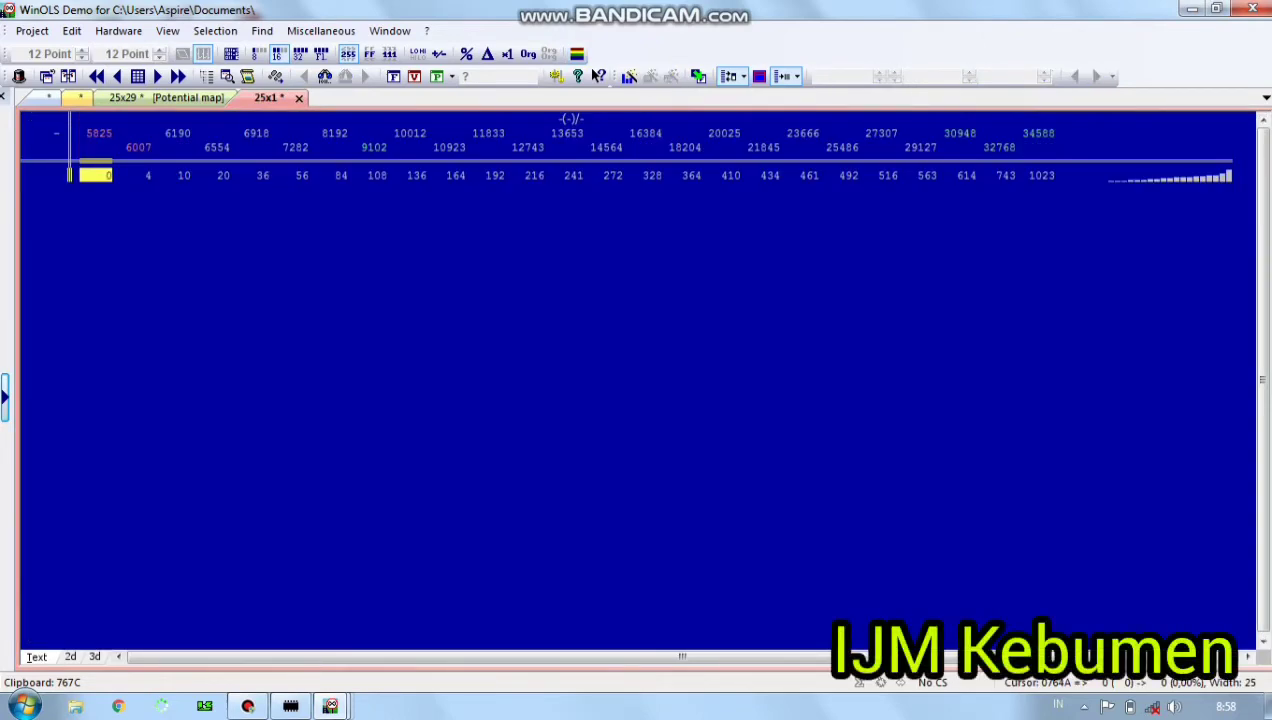
{"action": "left_click", "coordinate": [95, 657]}
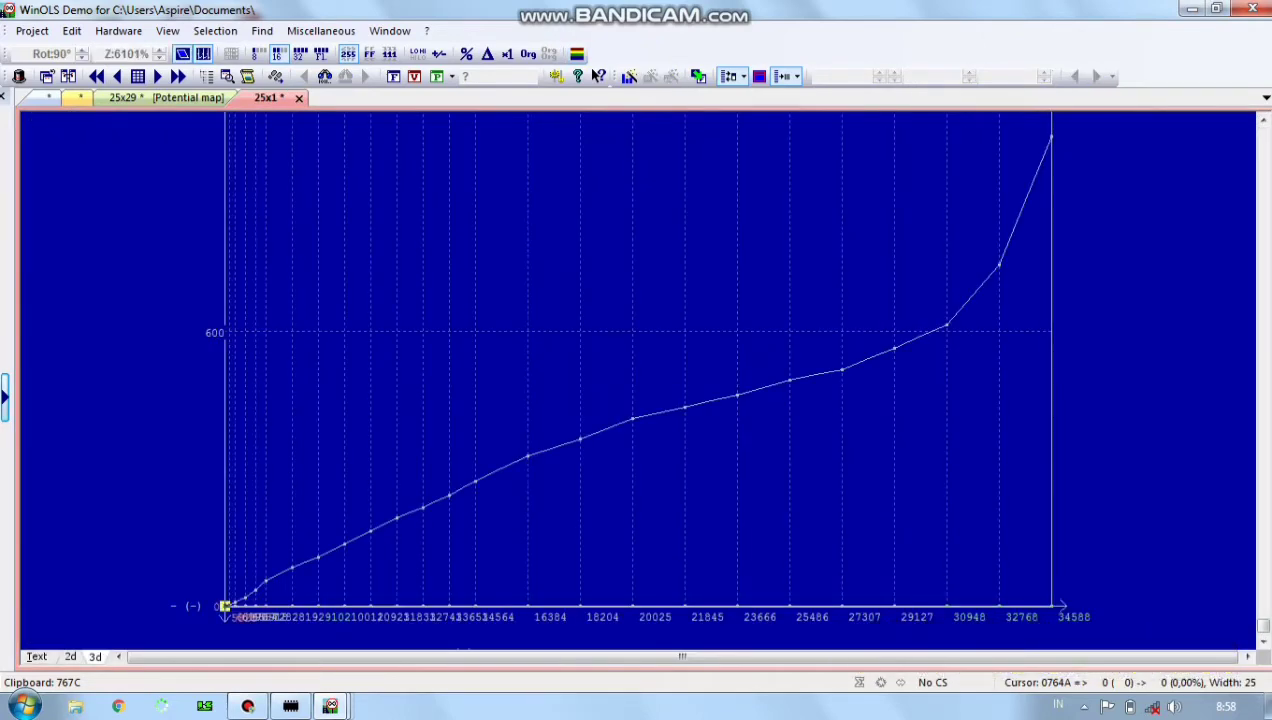
{"action": "key", "text": "t"}
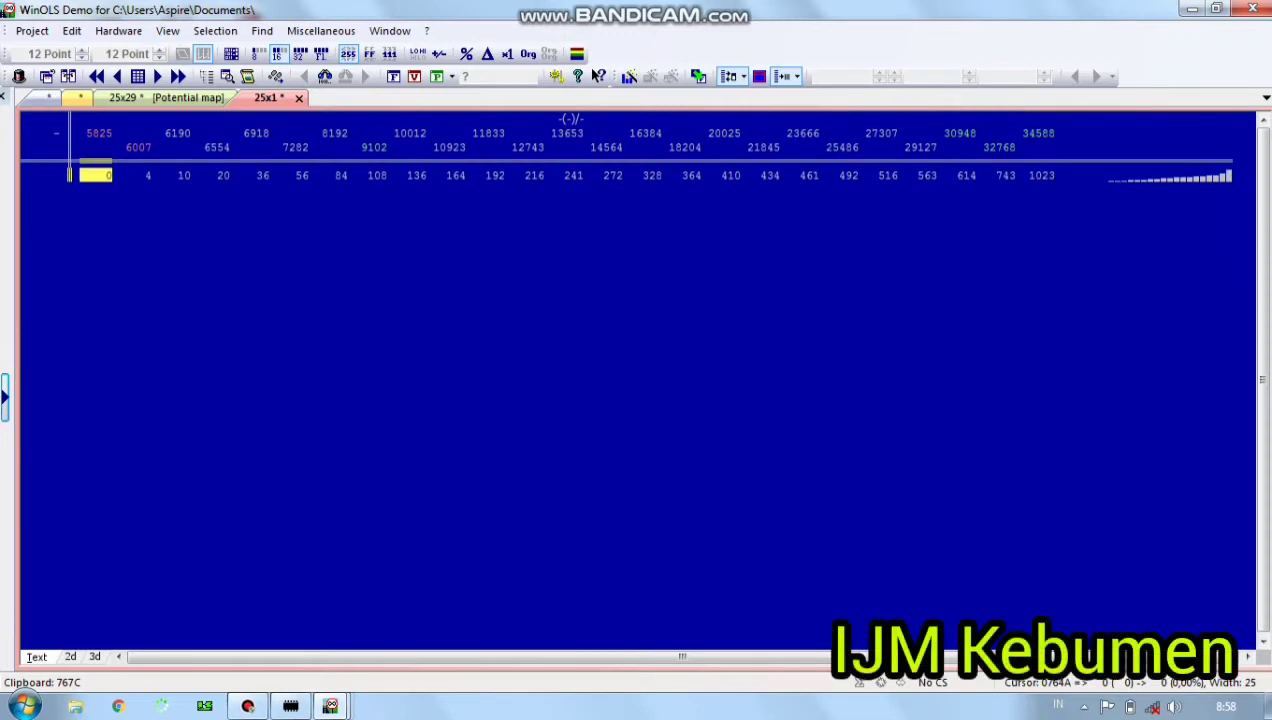
Name the 25x1 map tps in its properties and copy its start address 764A.
{"action": "right_click", "coordinate": [106, 176]}
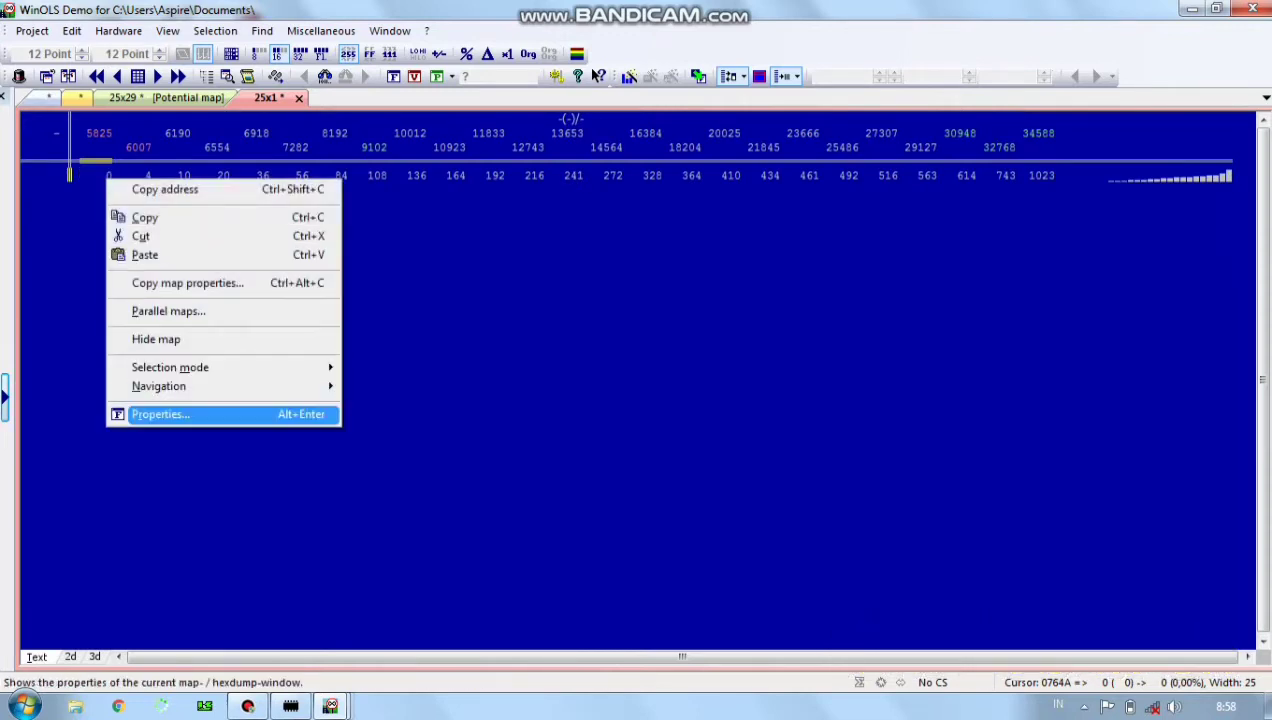
{"action": "key", "text": "Return"}
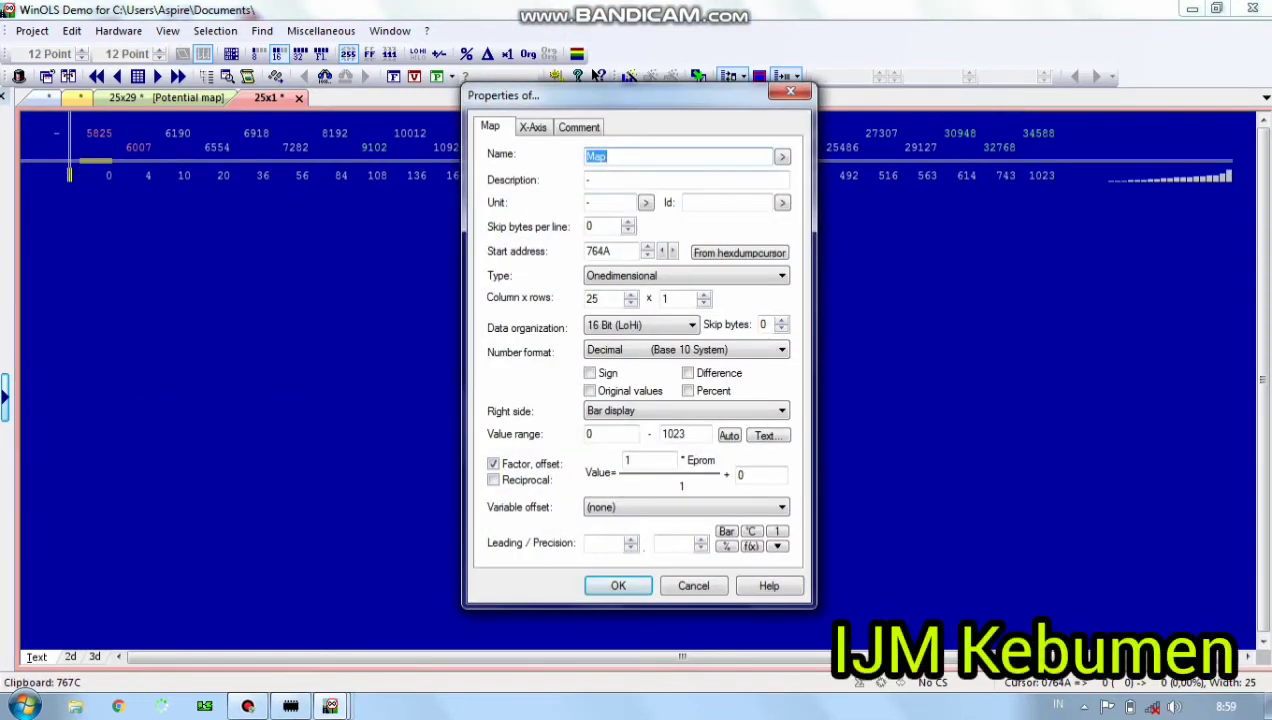
{"action": "left_click", "coordinate": [630, 157]}
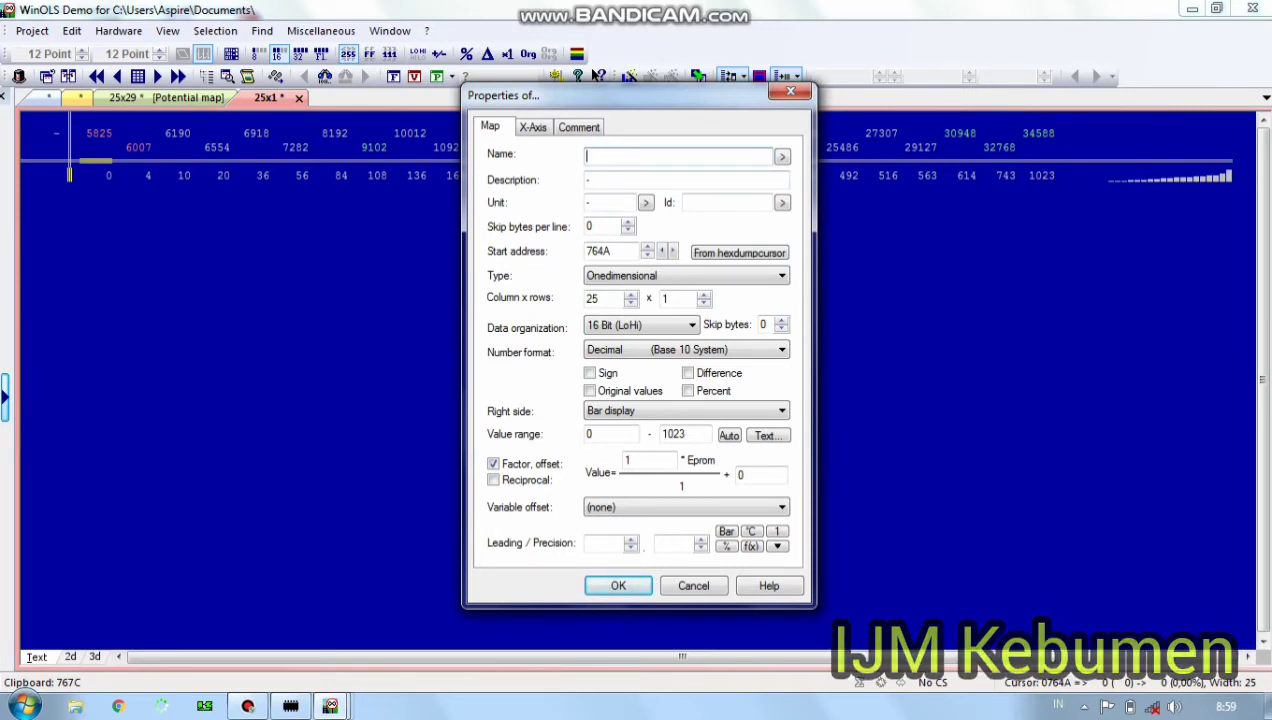
{"action": "type", "text": "tp"}
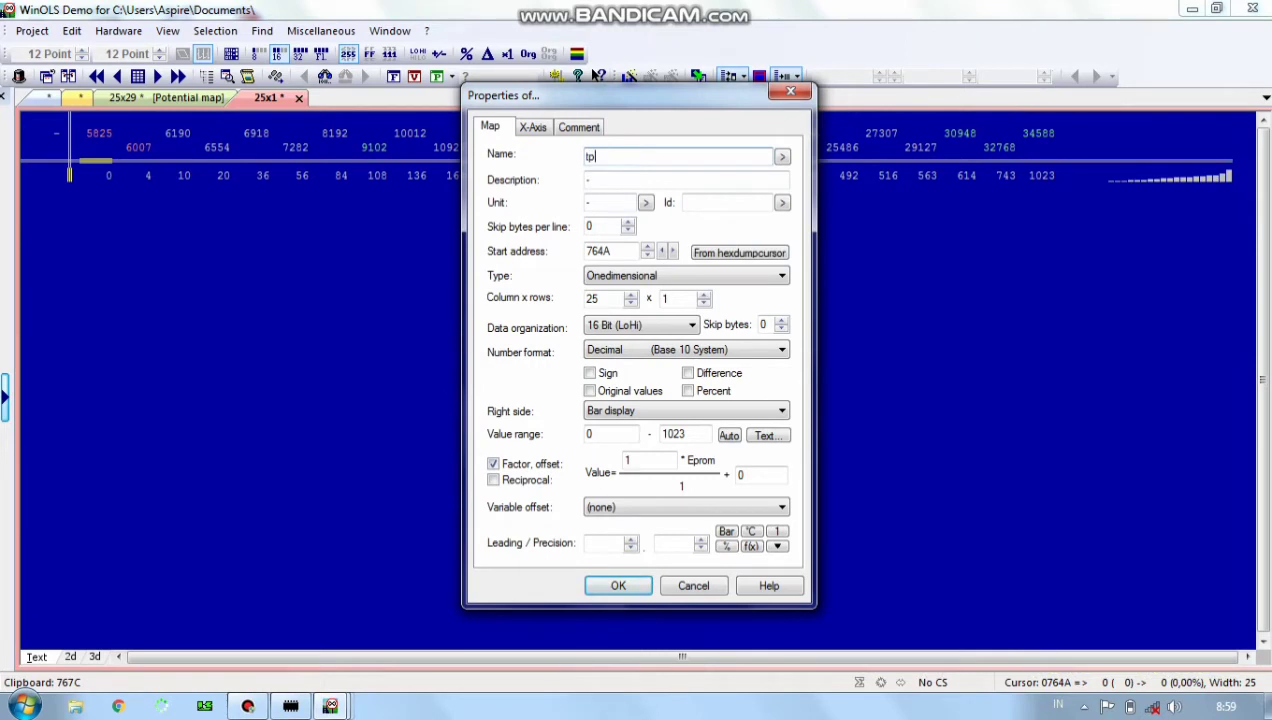
{"action": "type", "text": "s"}
{"action": "left_click_drag", "start_coordinate": [611, 252], "coordinate": [586, 252]}
{"action": "key", "text": "ctrl+c"}
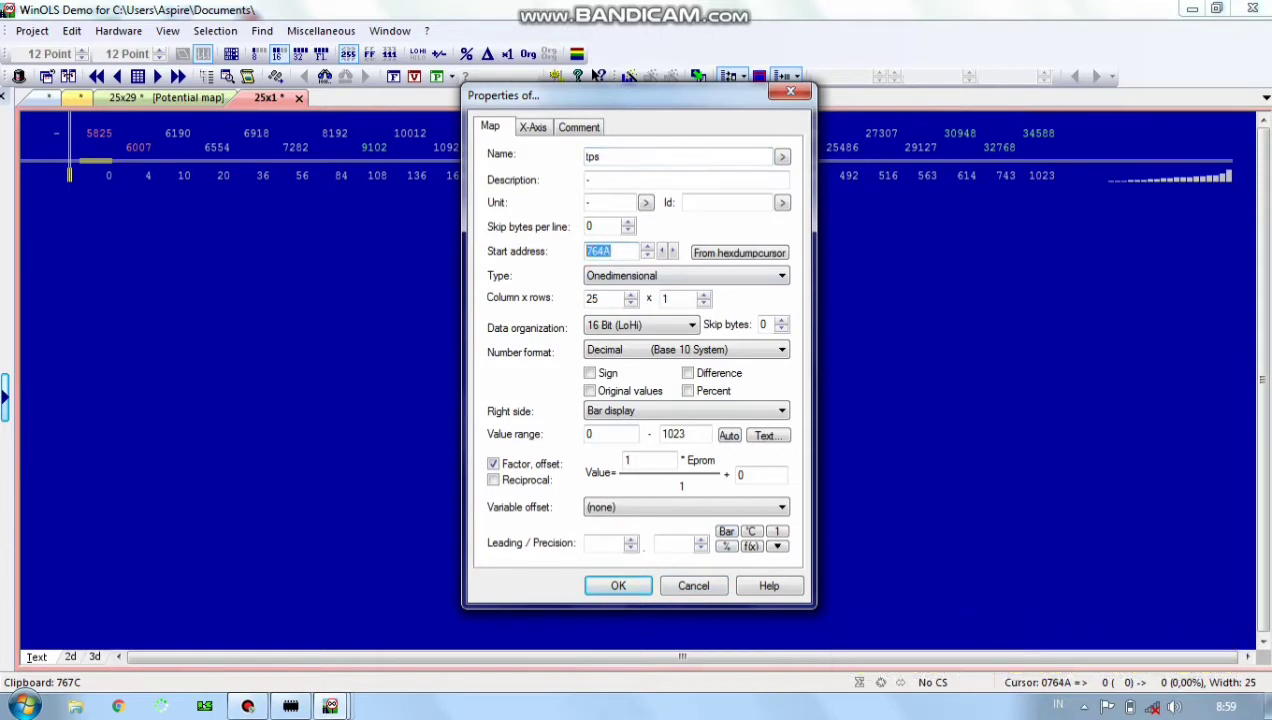
{"action": "right_click", "coordinate": [591, 250]}
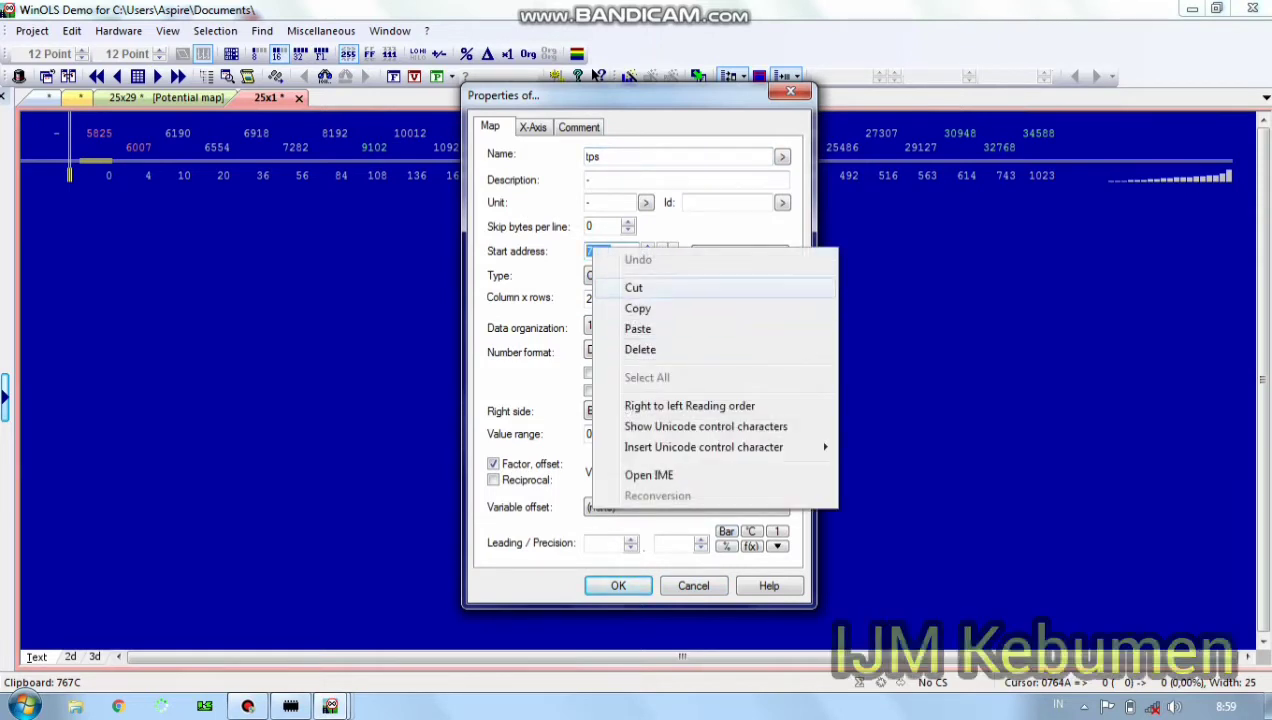
{"action": "left_click", "coordinate": [637, 308]}
{"action": "left_click", "coordinate": [618, 585]}
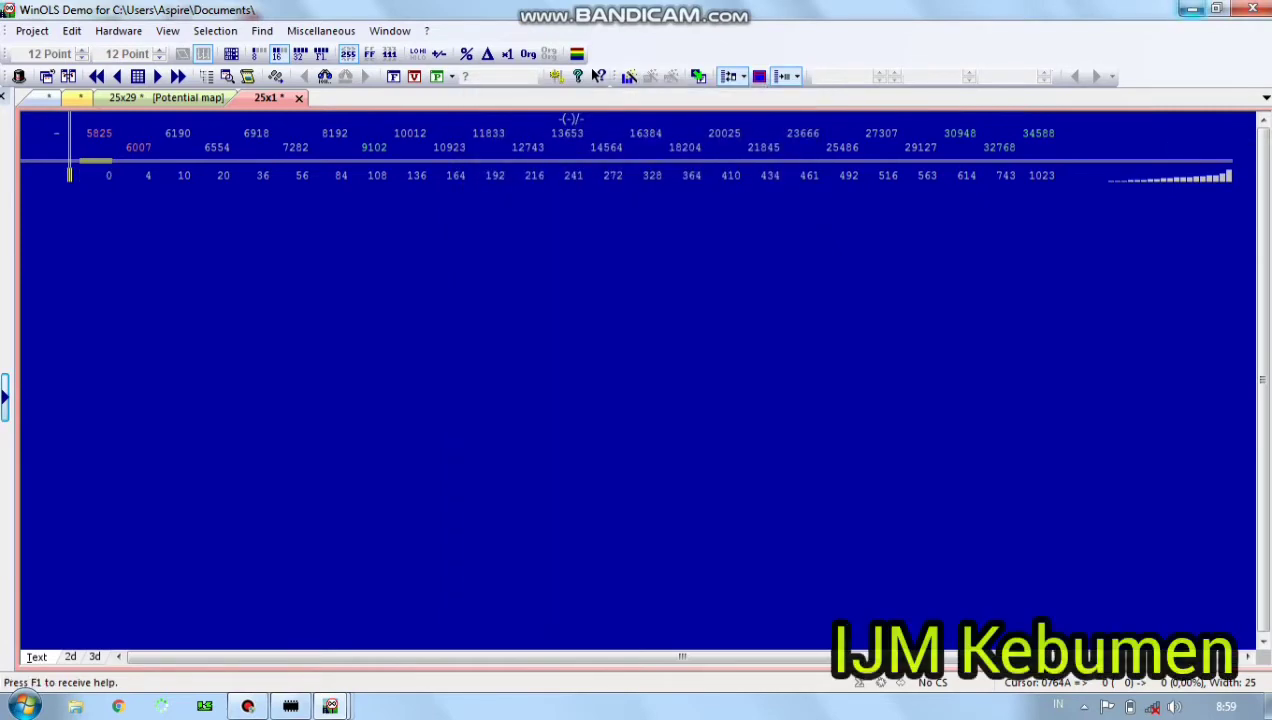
Switch to TunerPro and create a new XDF table parameter titled tps.
{"action": "left_click", "coordinate": [1191, 9]}
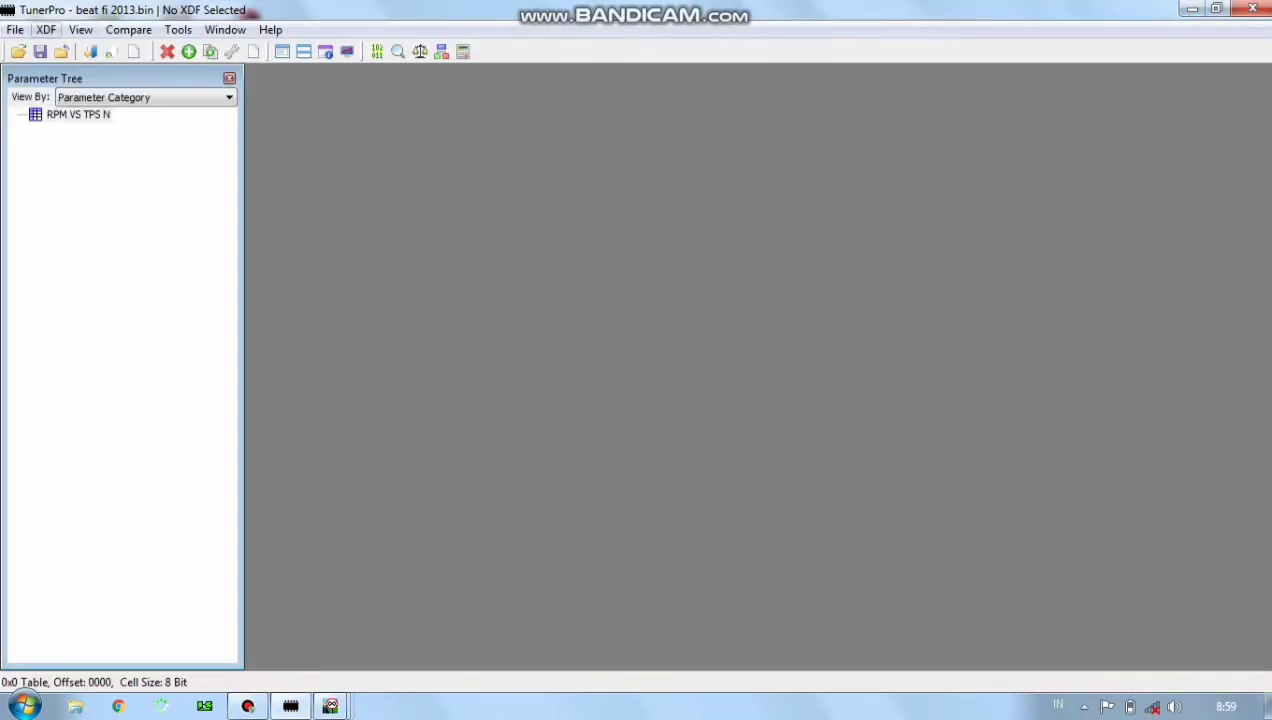
{"action": "left_click", "coordinate": [46, 29]}
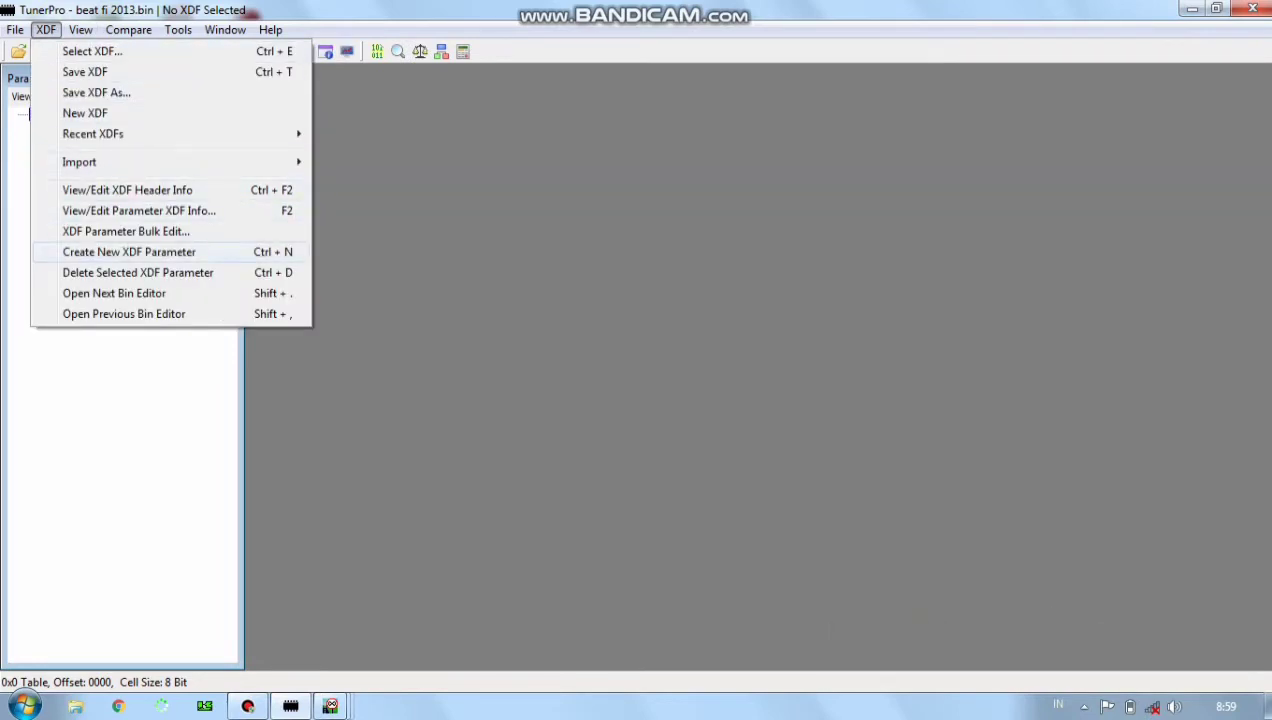
{"action": "left_click", "coordinate": [129, 252]}
{"action": "key", "text": "Return"}
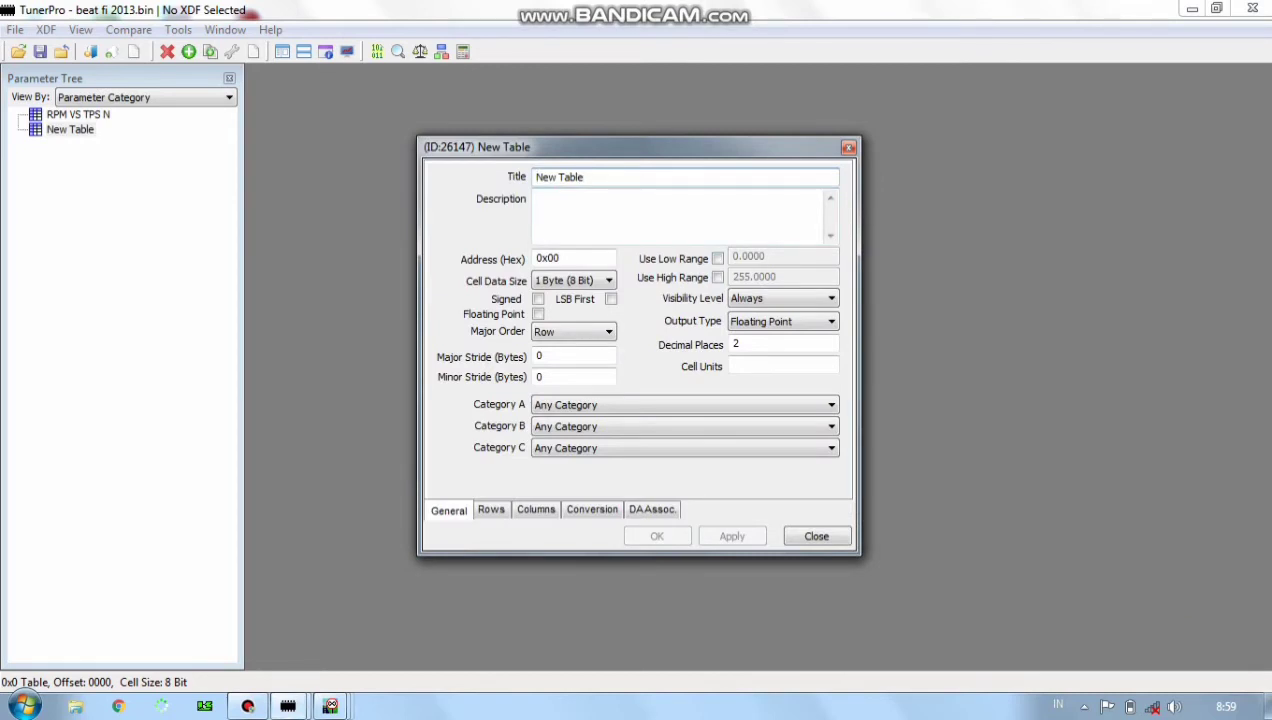
{"action": "key", "text": "BackSpace"}
{"action": "key", "text": "BackSpace"}
{"action": "key", "text": "BackSpace"}
{"action": "key", "text": "BackSpace"}
{"action": "key", "text": "BackSpace"}
{"action": "key", "text": "BackSpace"}
{"action": "key", "text": "BackSpace"}
{"action": "key", "text": "BackSpace"}
{"action": "key", "text": "BackSpace"}
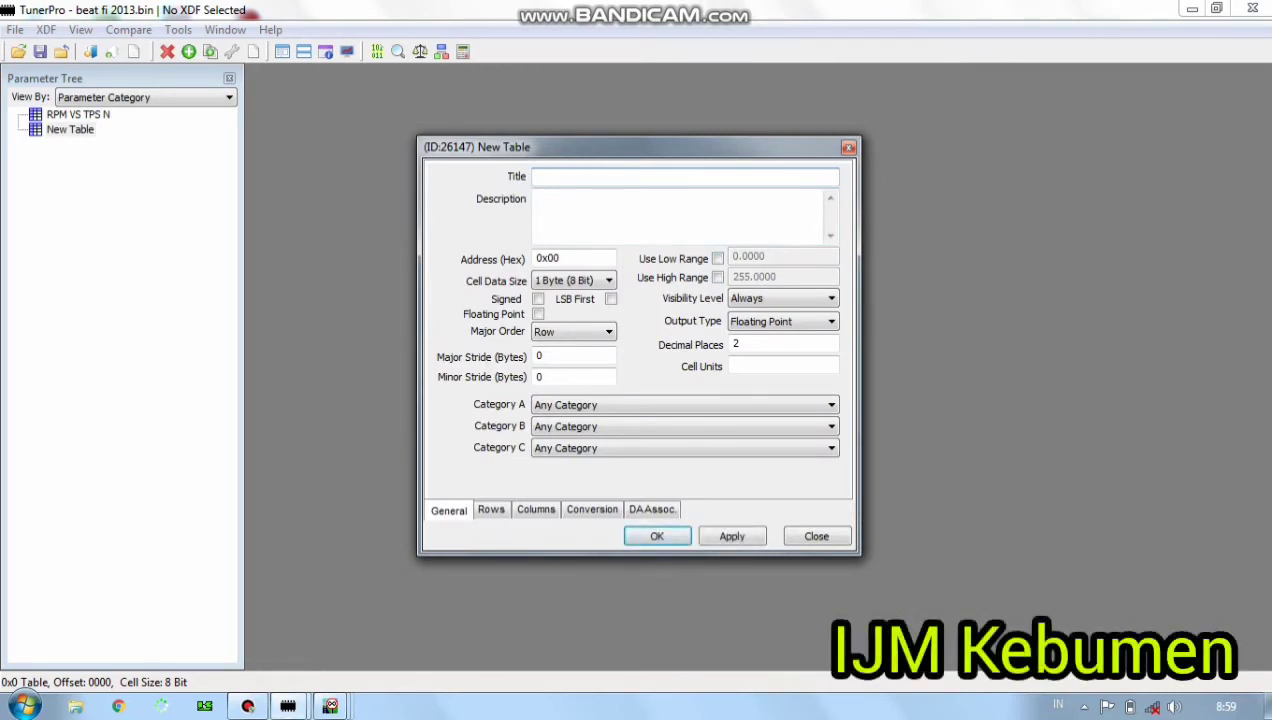
{"action": "type", "text": "tps"}
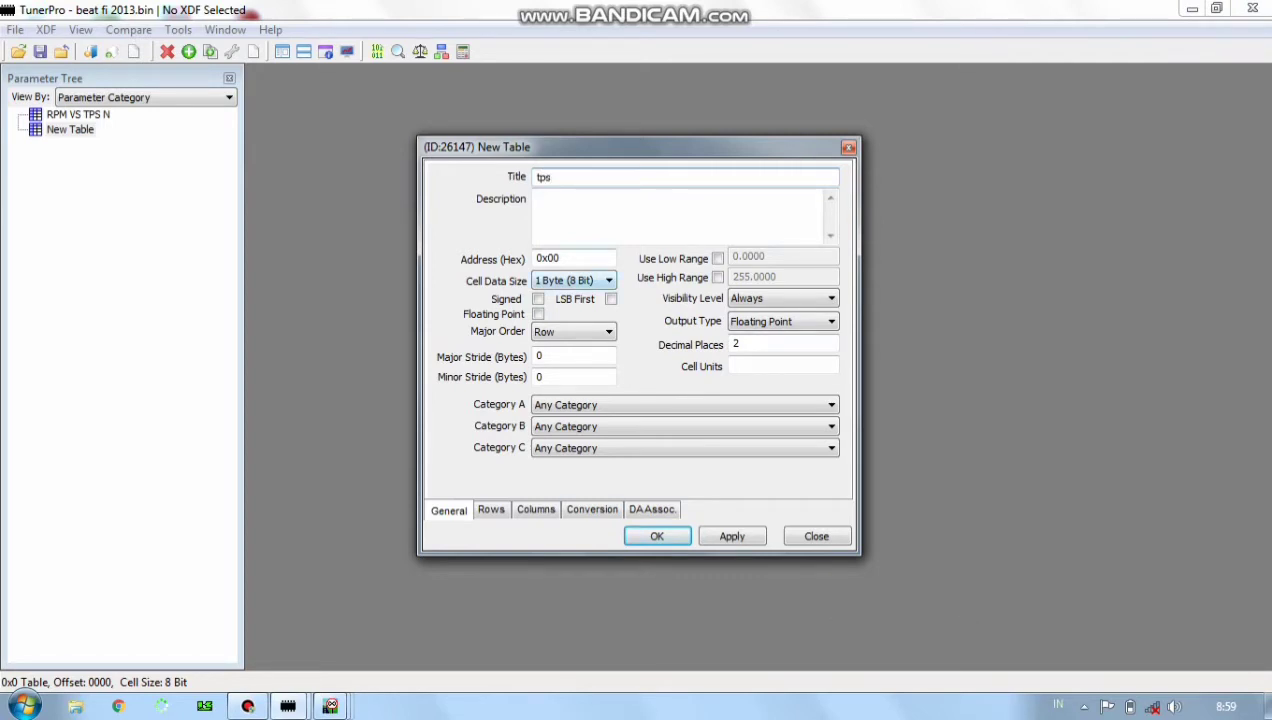
Set the tps table's address to 764A and cell size to 2 Bytes (16 Bit), and enable its low and high range limits.
{"action": "key", "text": "BackSpace"}
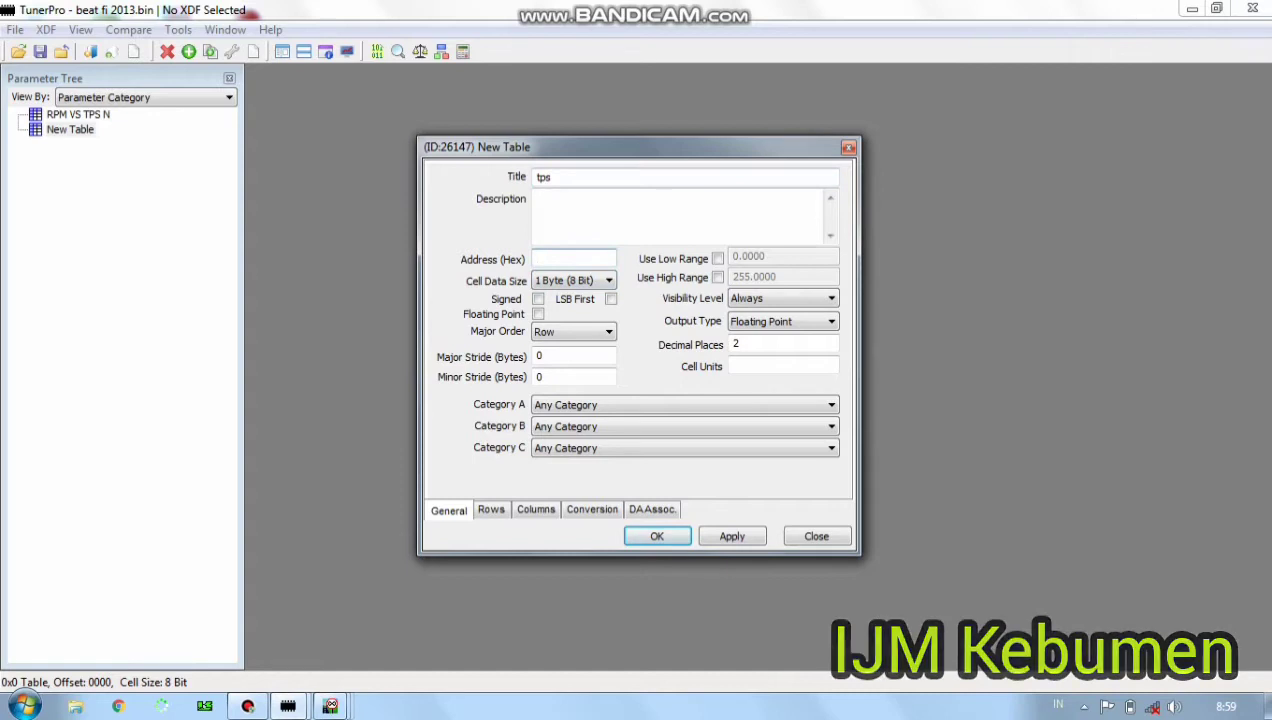
{"action": "right_click", "coordinate": [579, 259]}
{"action": "left_click", "coordinate": [624, 340]}
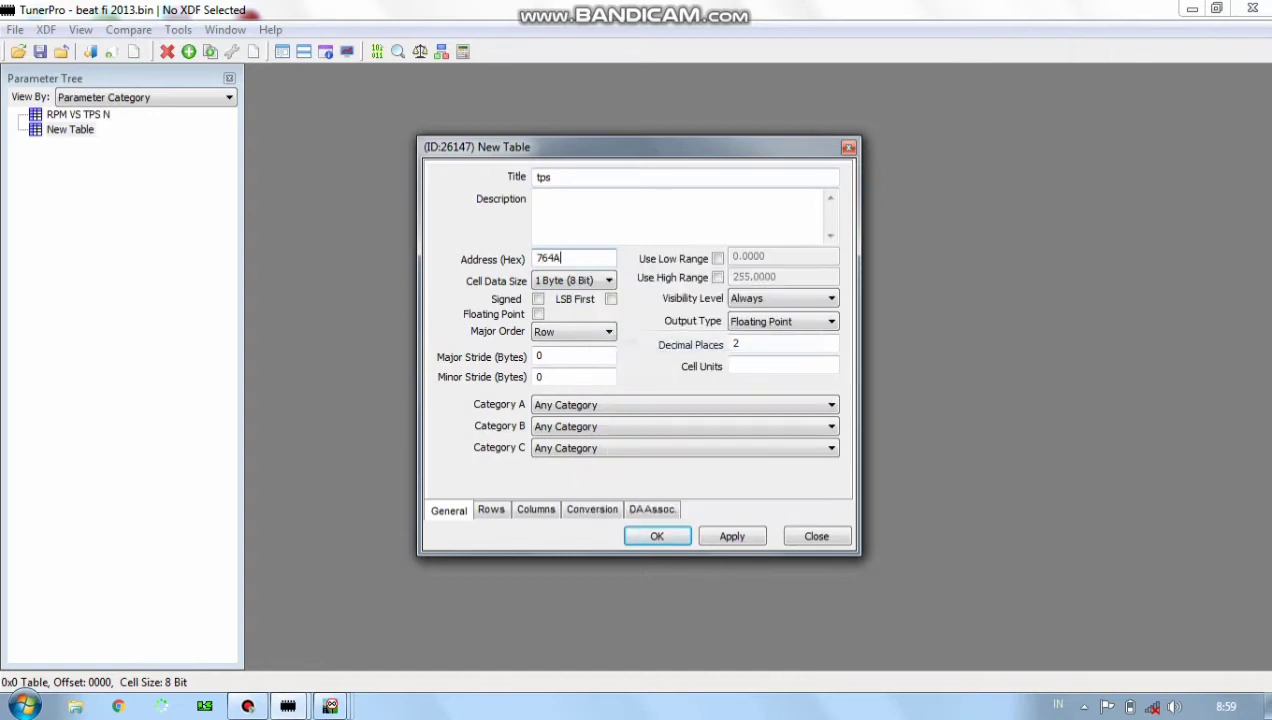
{"action": "left_click", "coordinate": [575, 280]}
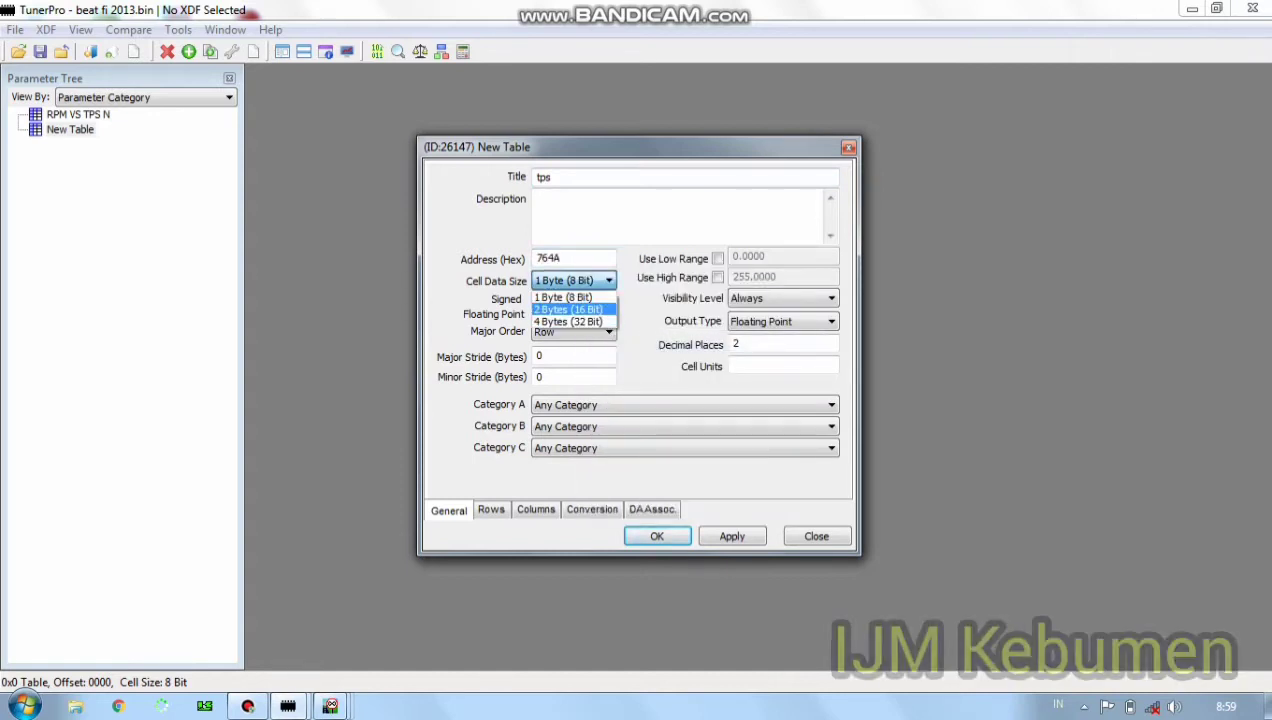
{"action": "left_click", "coordinate": [568, 309]}
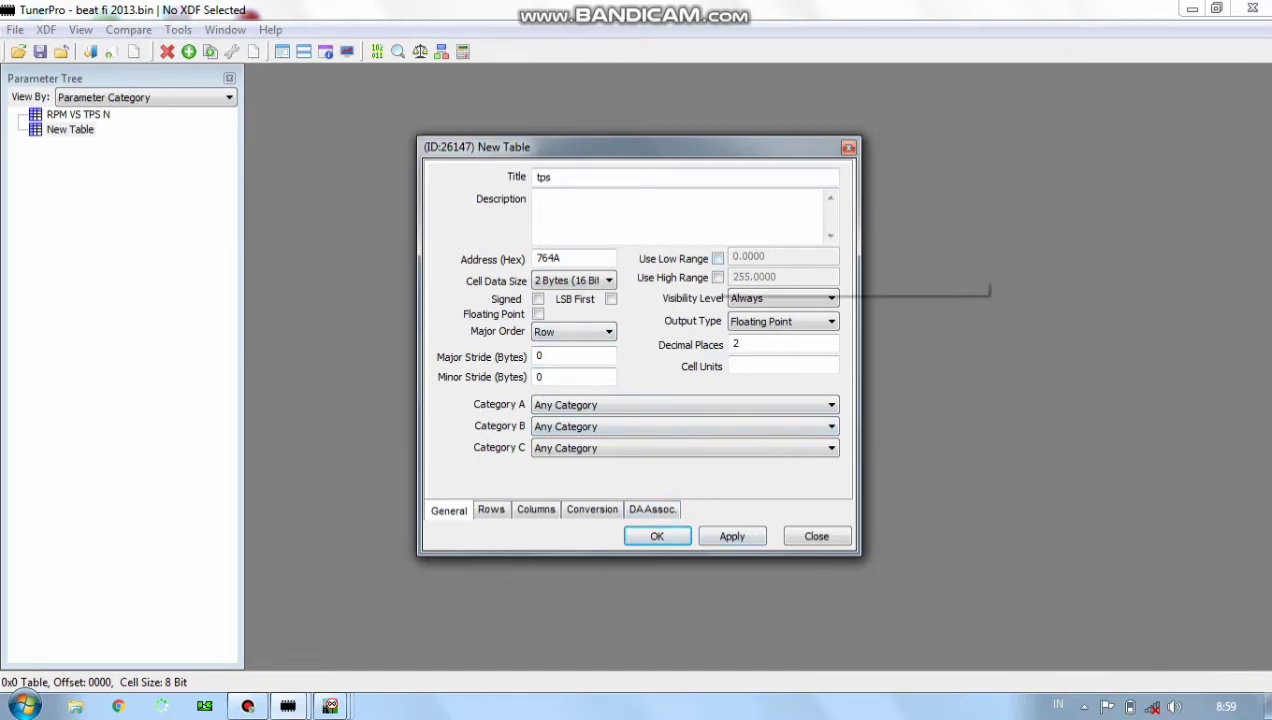
{"action": "left_click", "coordinate": [718, 258]}
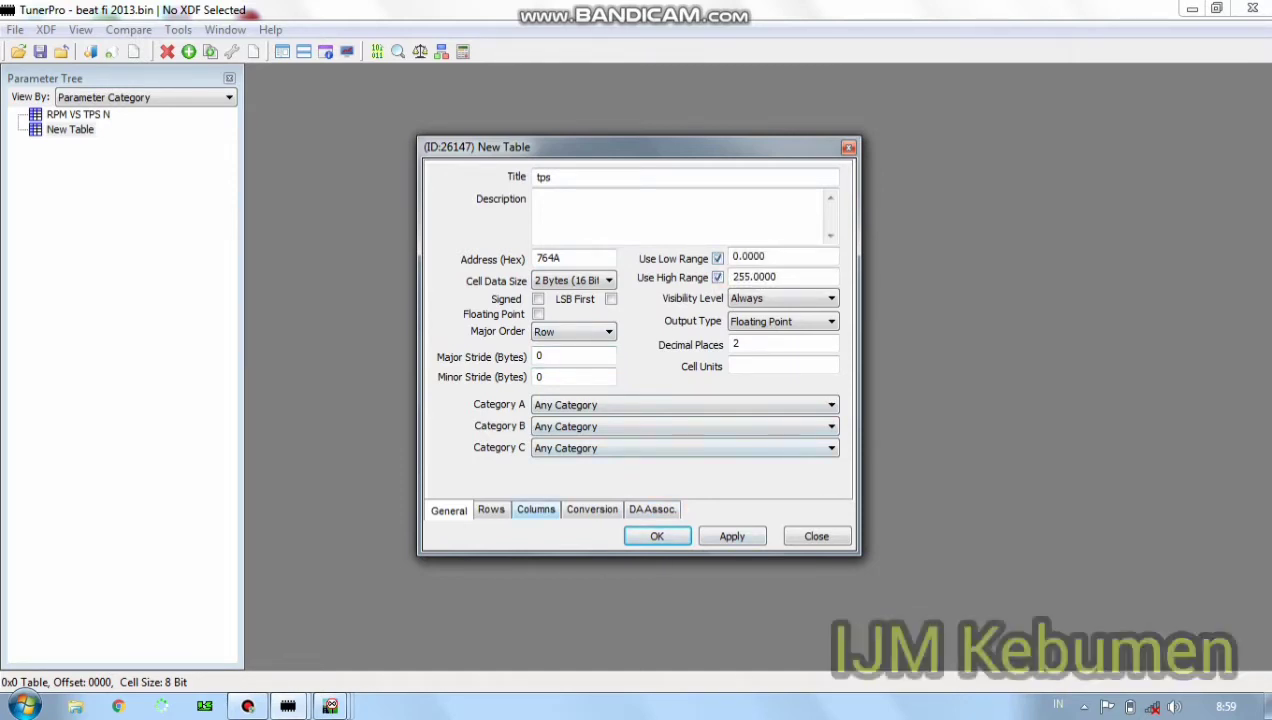
Set the tps table's number of rows to 25, apply the definition and close its editor.
{"action": "left_click", "coordinate": [491, 509]}
{"action": "type", "text": "2"}
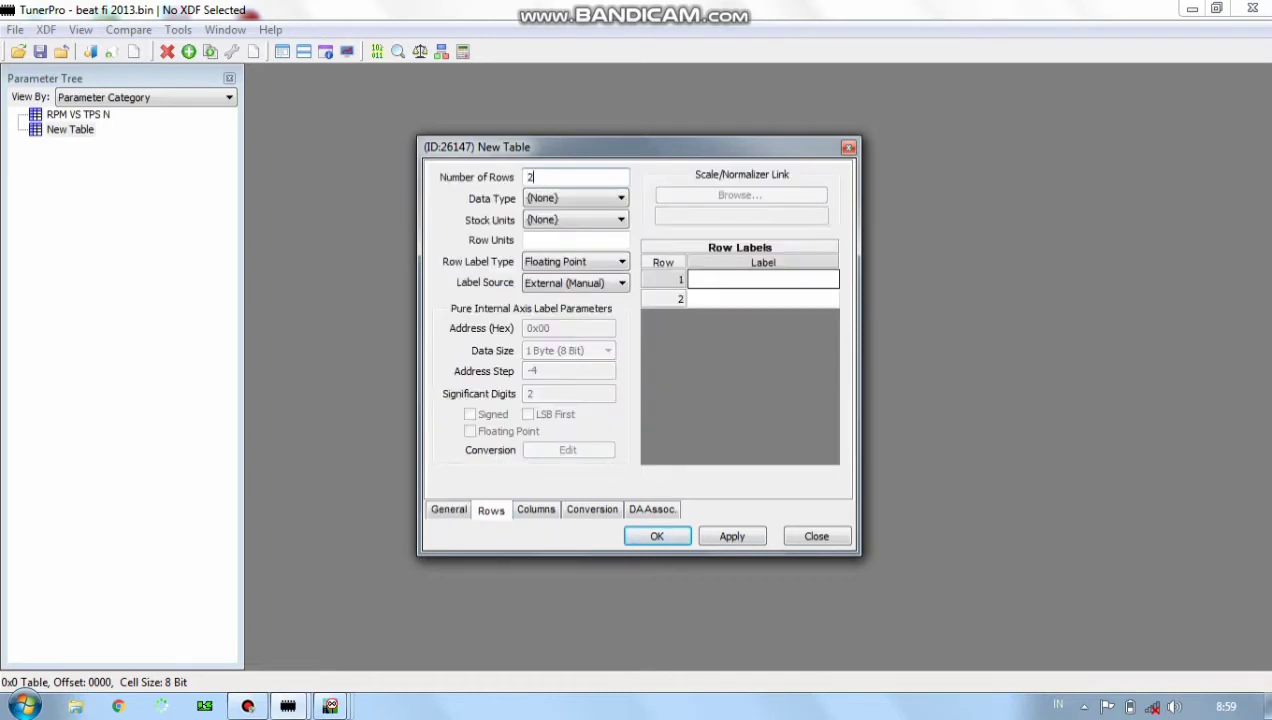
{"action": "type", "text": "5"}
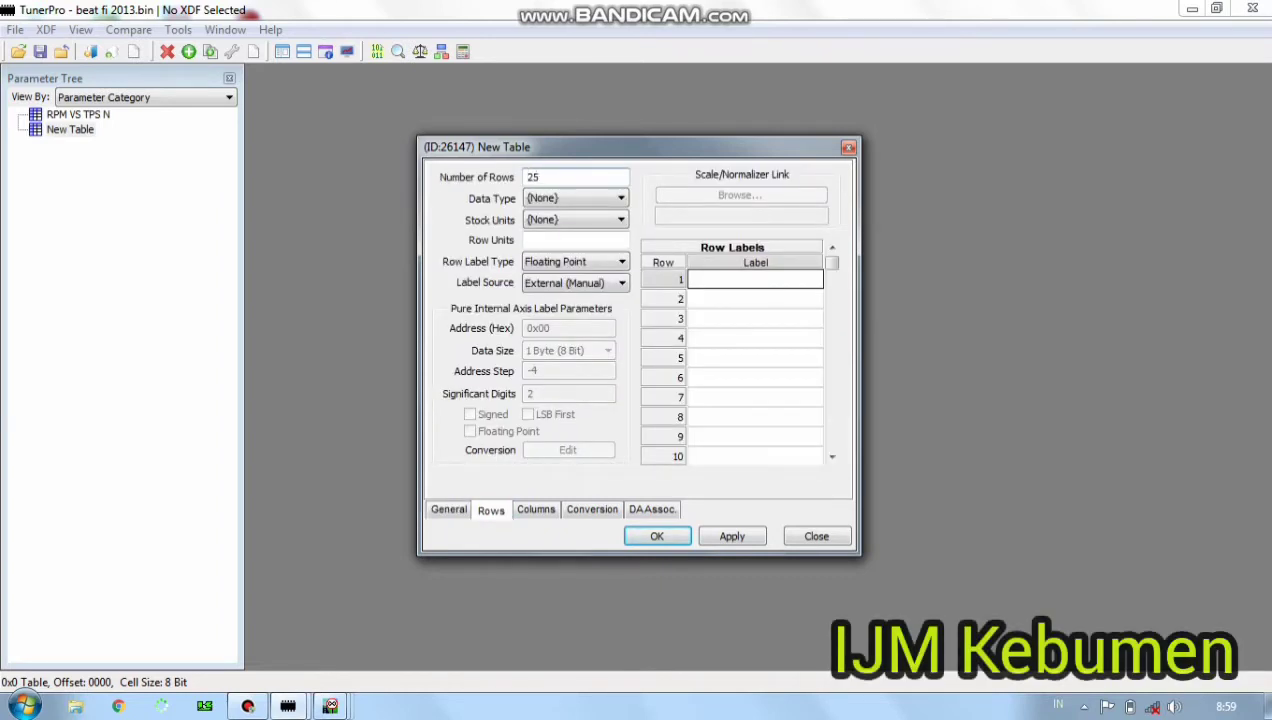
{"action": "left_click", "coordinate": [732, 536]}
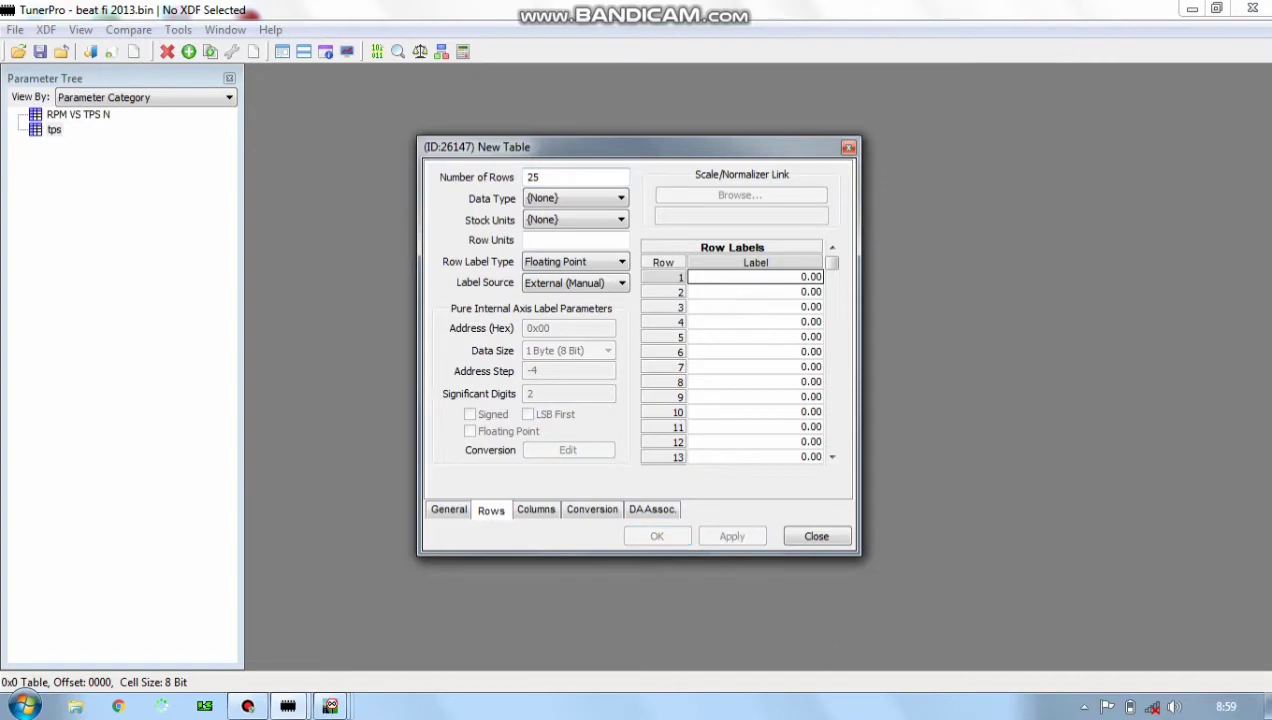
{"action": "key", "text": "Escape"}
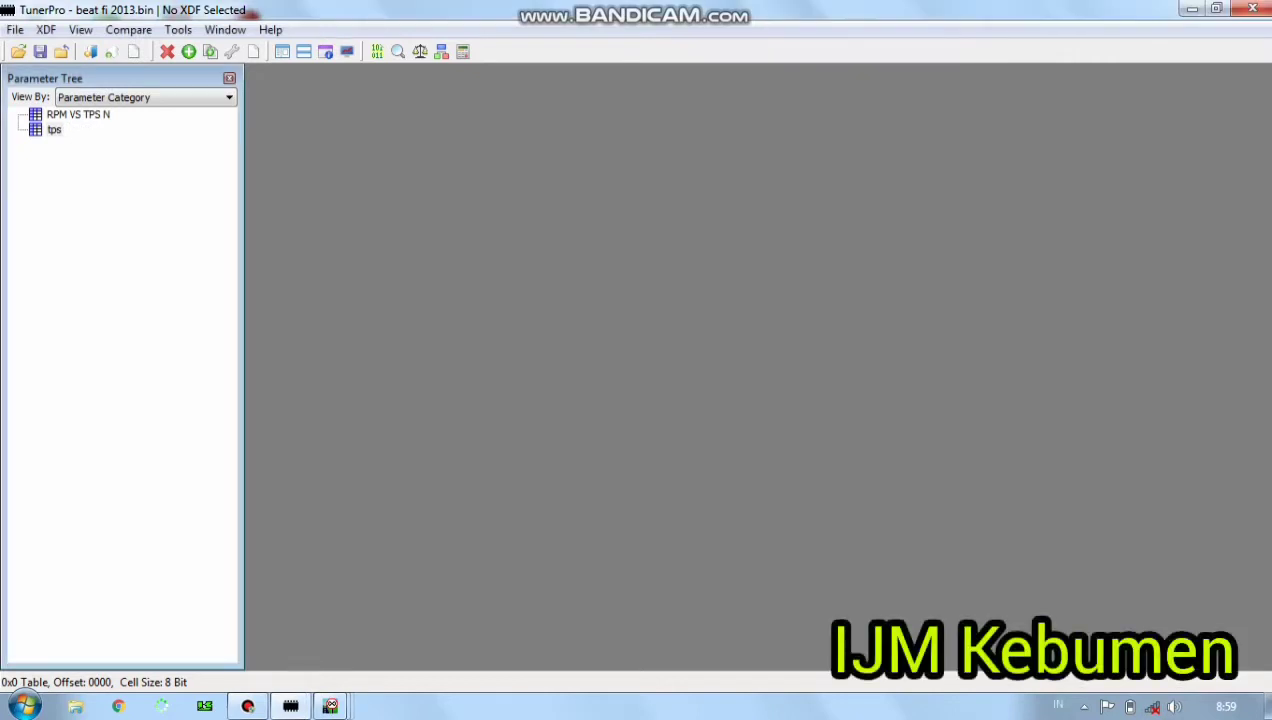
Open the tps table, check the values in its rows and close it.
{"action": "double_click", "coordinate": [54, 130]}
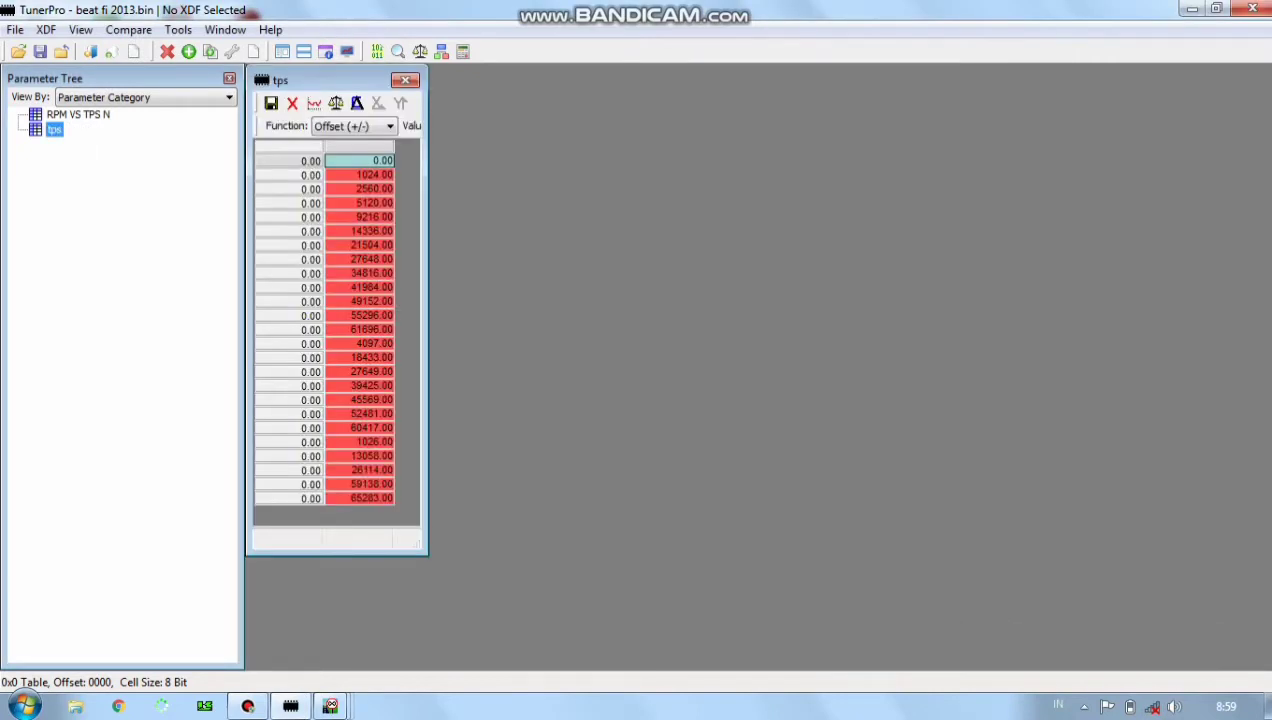
{"action": "left_click", "coordinate": [360, 259]}
{"action": "left_click", "coordinate": [360, 414]}
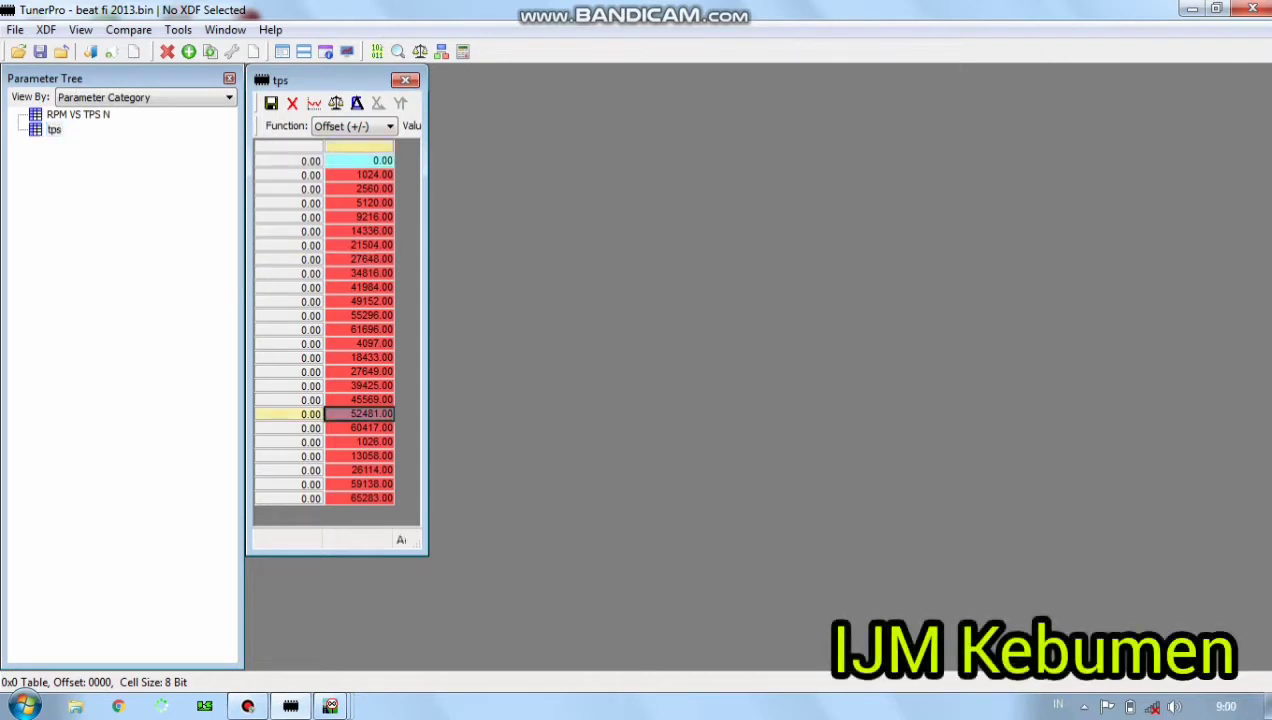
{"action": "left_click", "coordinate": [360, 470]}
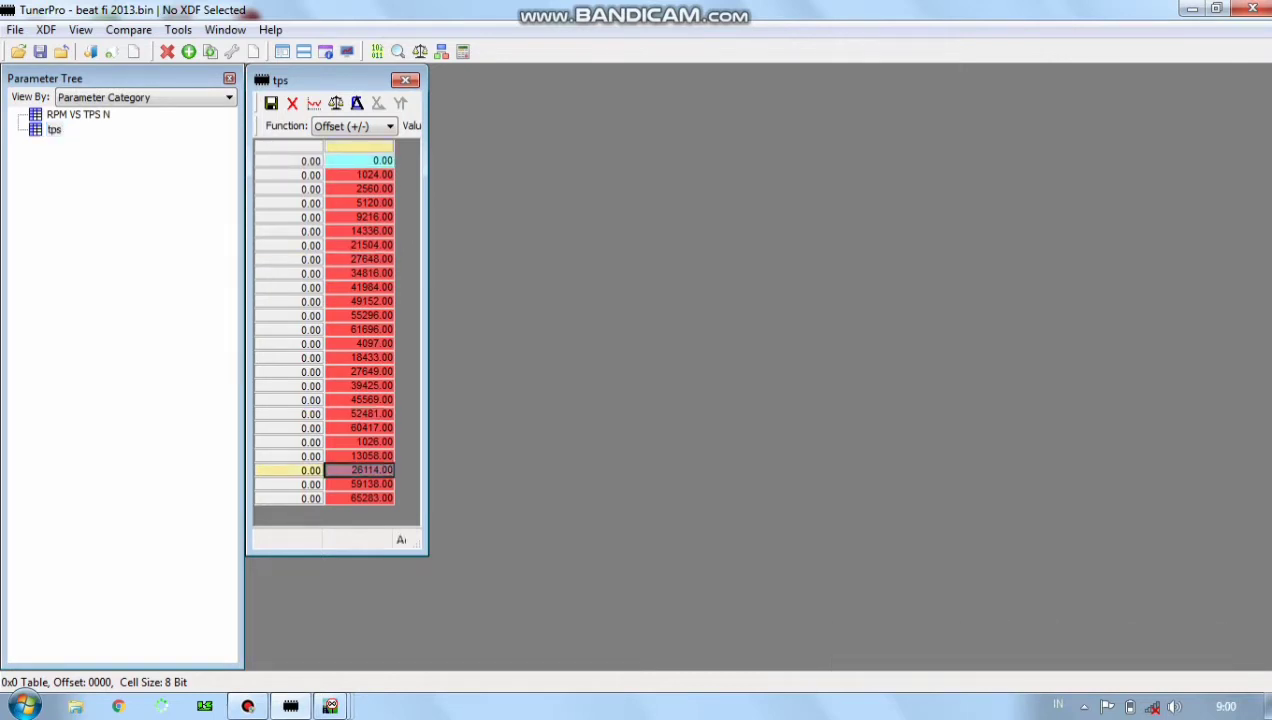
{"action": "left_click", "coordinate": [405, 80]}
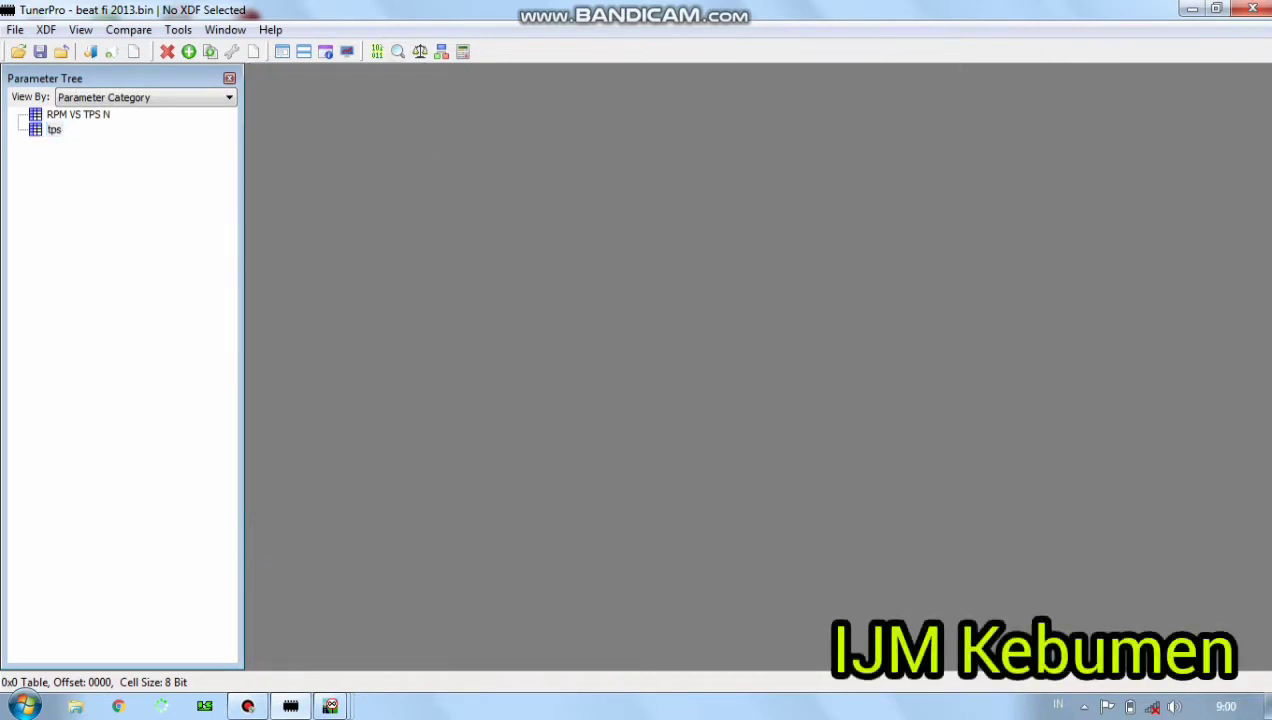
Switch to the WinOLS hexdump and examine the row at 0764A cell by cell and as a 25x1 structure.
{"action": "mouse_move", "coordinate": [330, 706]}
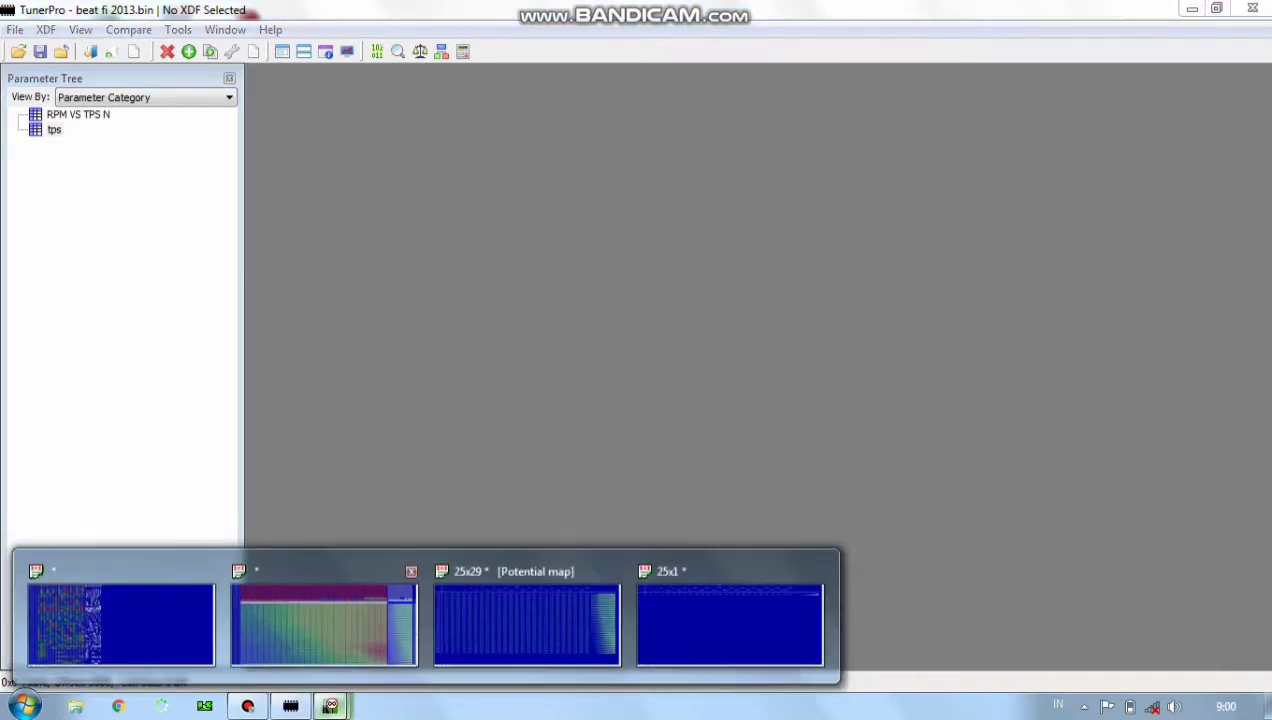
{"action": "left_click", "coordinate": [321, 615]}
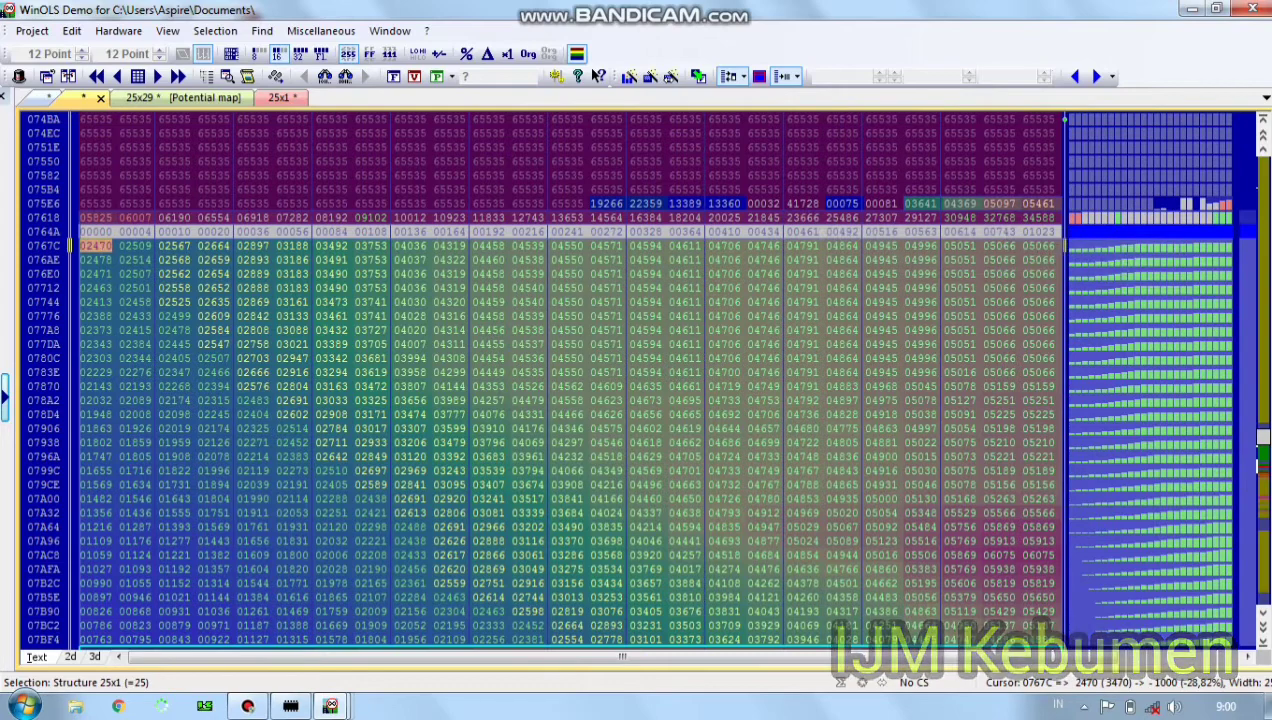
{"action": "left_click", "coordinate": [173, 231]}
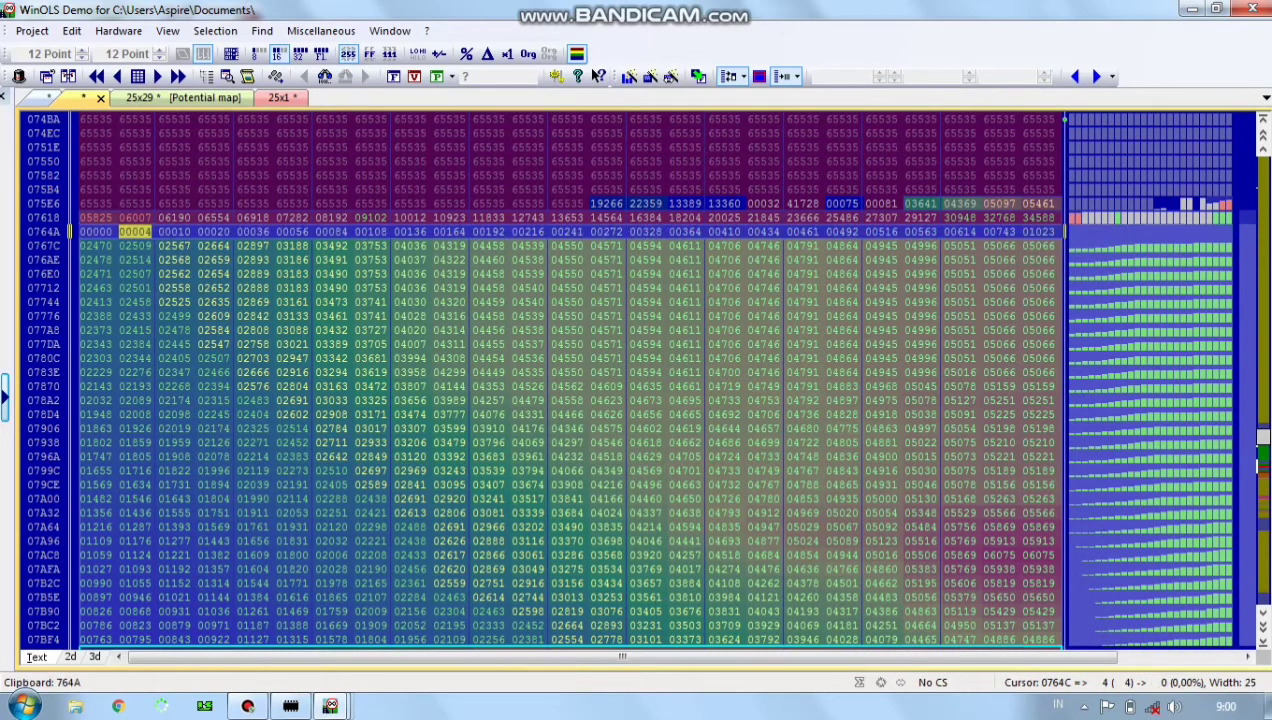
{"action": "key", "text": "Right"}
{"action": "key", "text": "Right"}
{"action": "key", "text": "Right"}
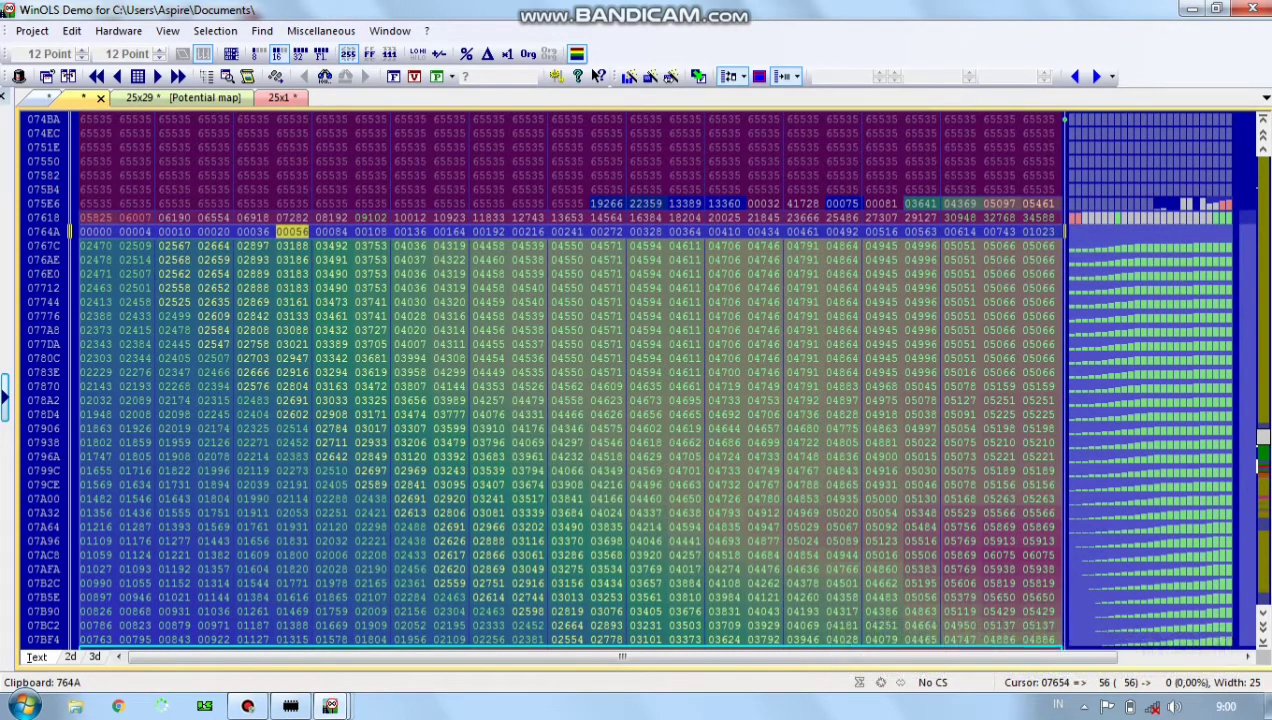
{"action": "double_click", "coordinate": [291, 231]}
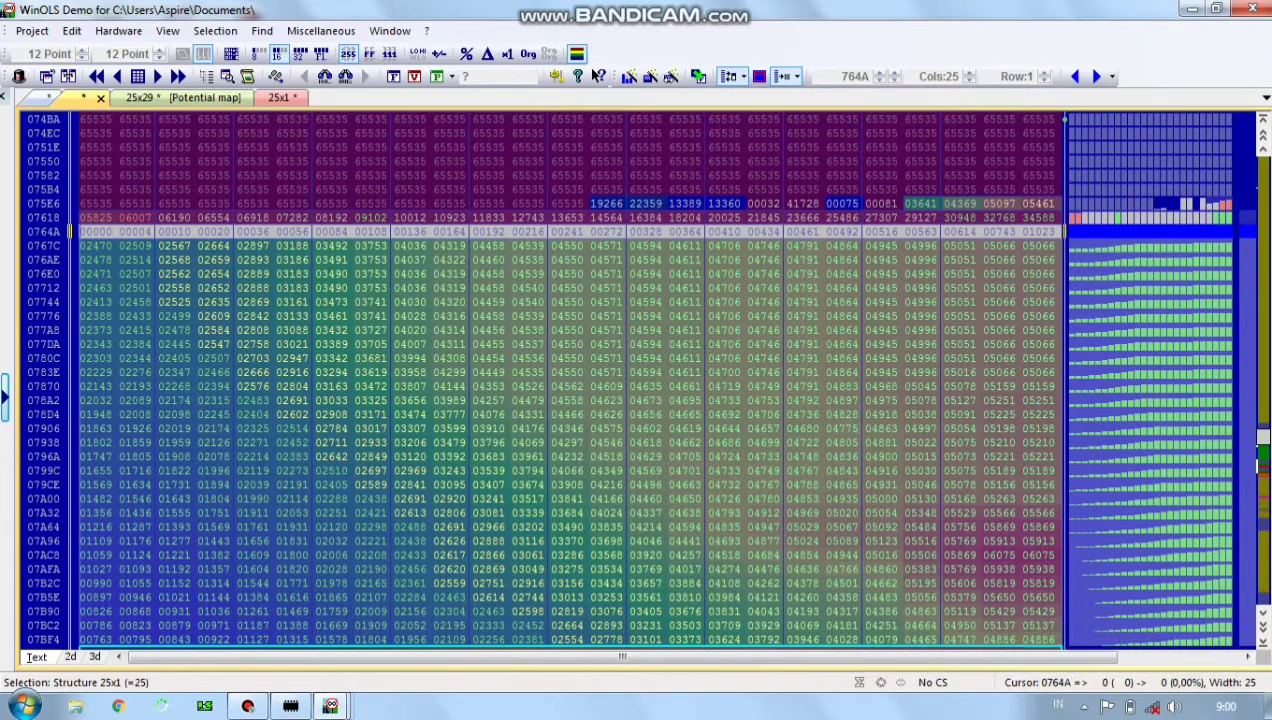
{"action": "mouse_move", "coordinate": [622, 657]}
{"action": "left_mouse_down"}
{"action": "mouse_move", "coordinate": [743, 657]}
{"action": "mouse_move", "coordinate": [622, 657]}
{"action": "left_mouse_up"}
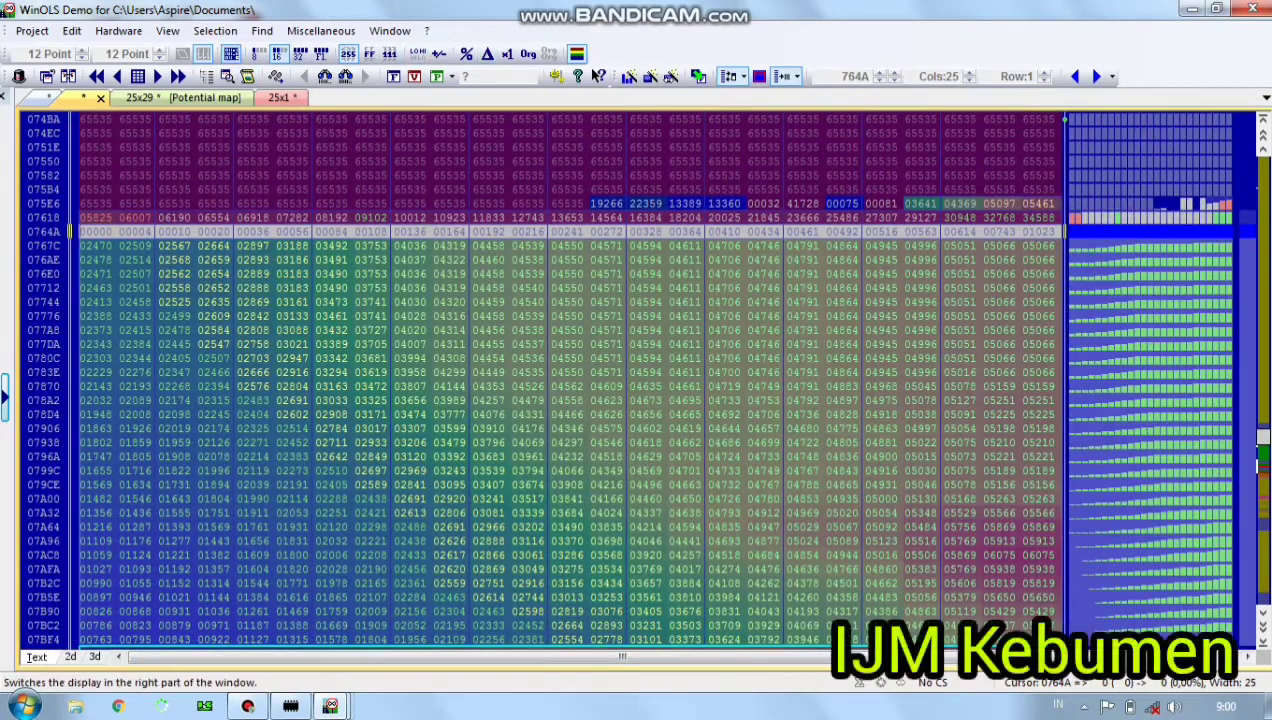
{"action": "left_click", "coordinate": [230, 53]}
{"action": "left_click", "coordinate": [230, 53]}
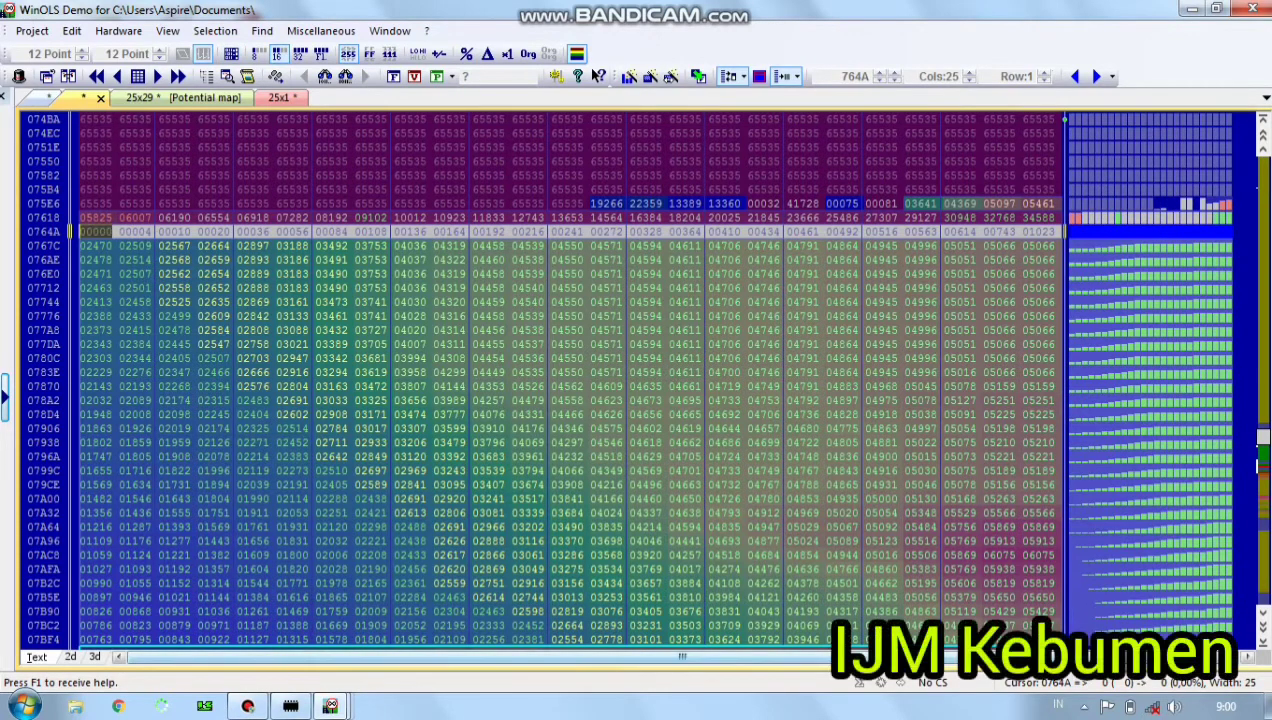
Clear the 0764A structure selection by selecting a cell in the 075E6 row, and turn off the hexdump's colour shading.
{"action": "scroll", "coordinate": [568, 380], "scroll_direction": "up", "scroll_amount": 1}
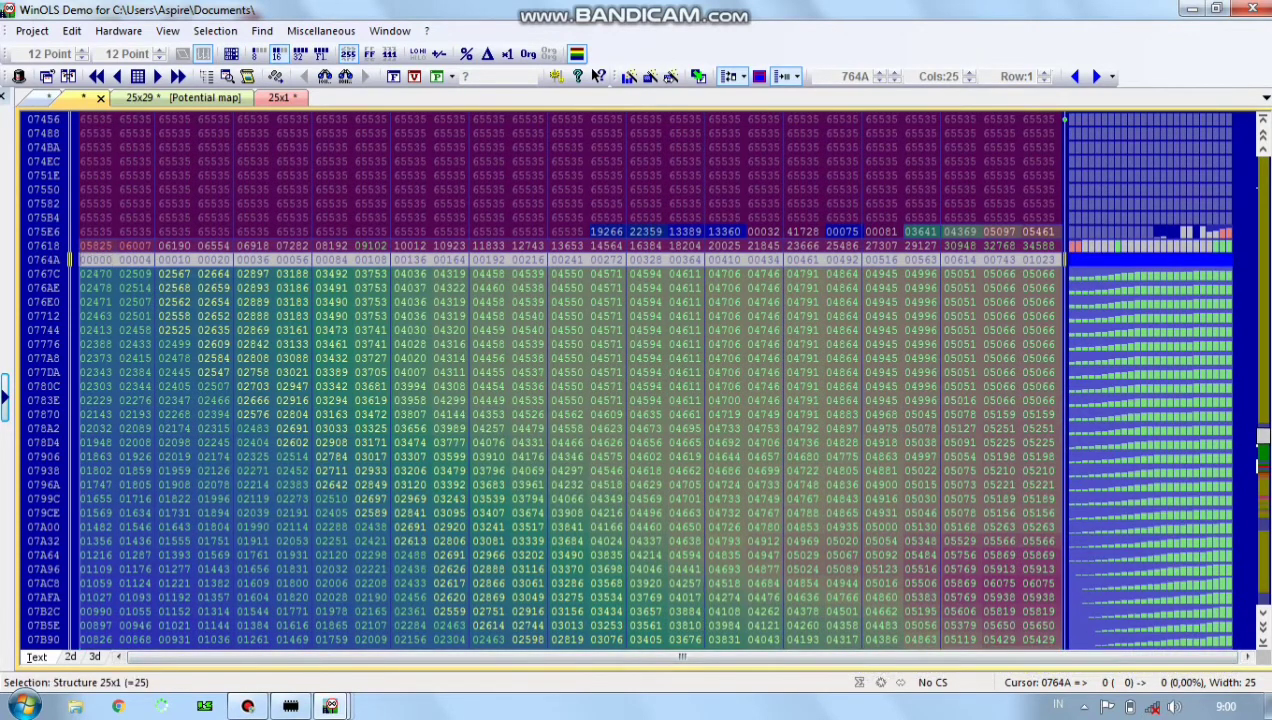
{"action": "left_click", "coordinate": [922, 232]}
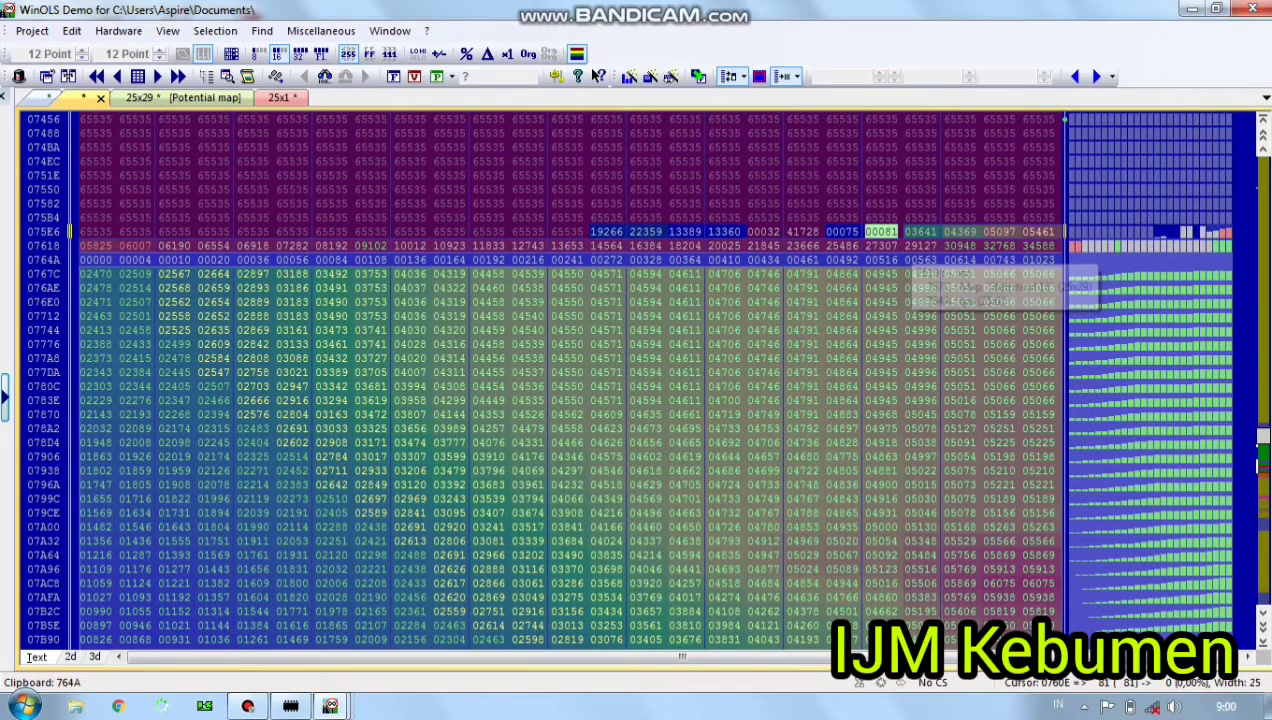
{"action": "left_click", "coordinate": [577, 53]}
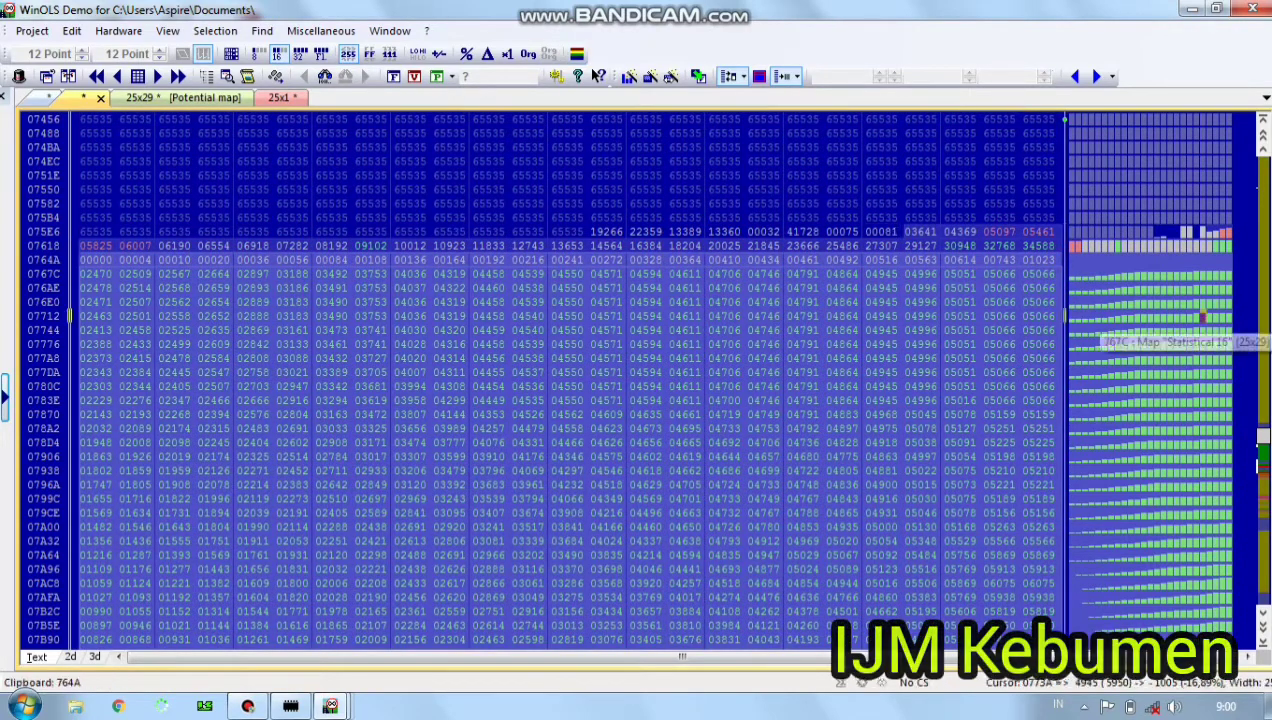
Turn the hexdump's value-dependent height colours back on.
{"action": "left_click", "coordinate": [1202, 317]}
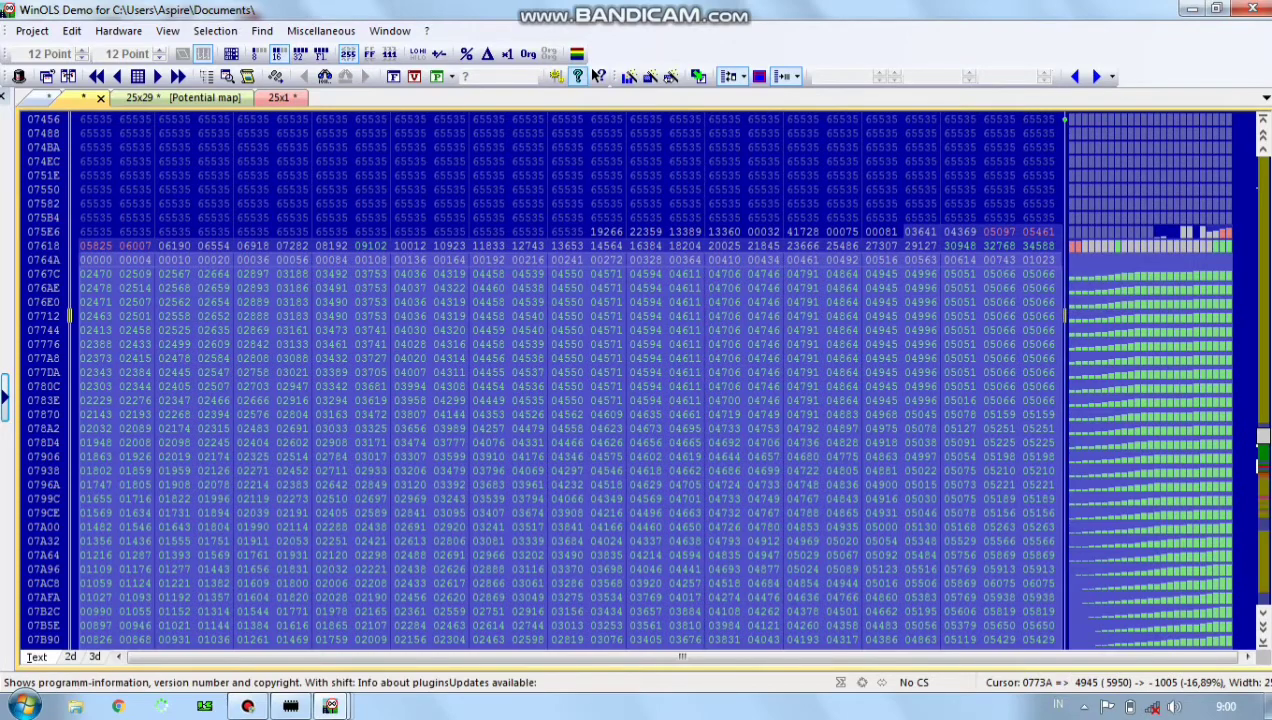
{"action": "left_click", "coordinate": [577, 53]}
{"action": "left_click", "coordinate": [577, 53]}
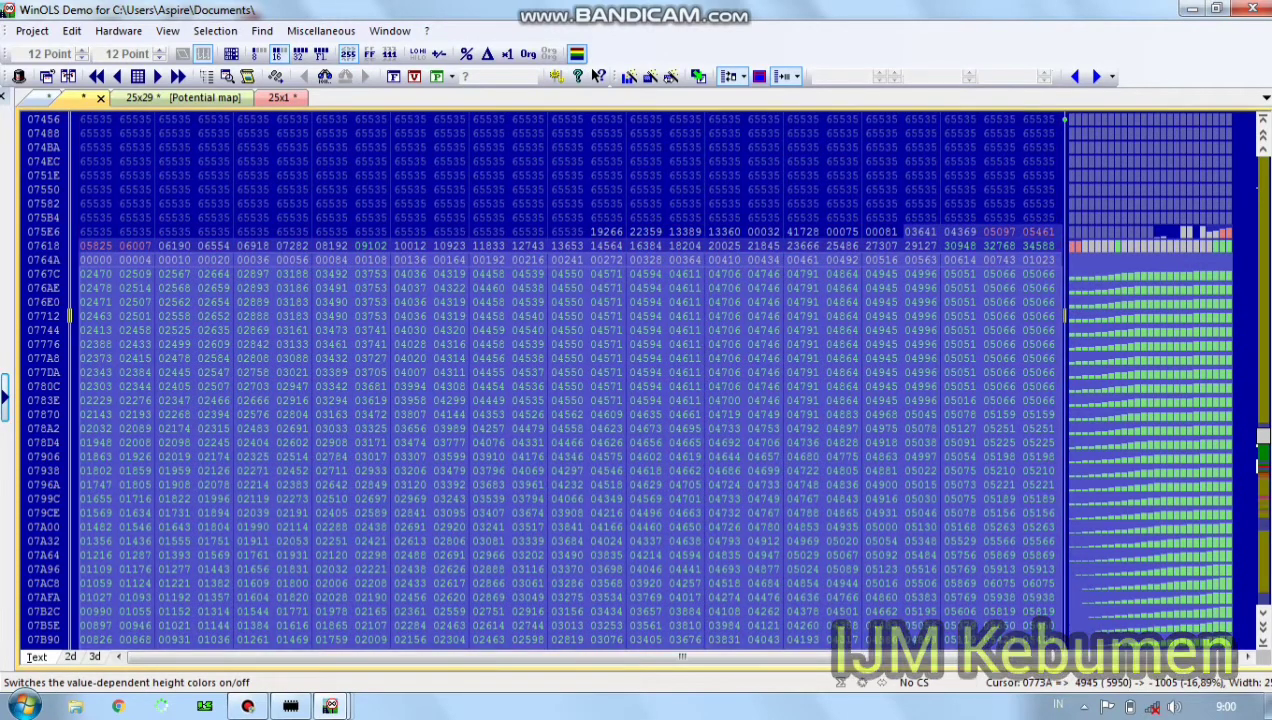
{"action": "left_click", "coordinate": [577, 53]}
{"action": "scroll", "coordinate": [560, 380], "scroll_direction": "up", "scroll_amount": 1}
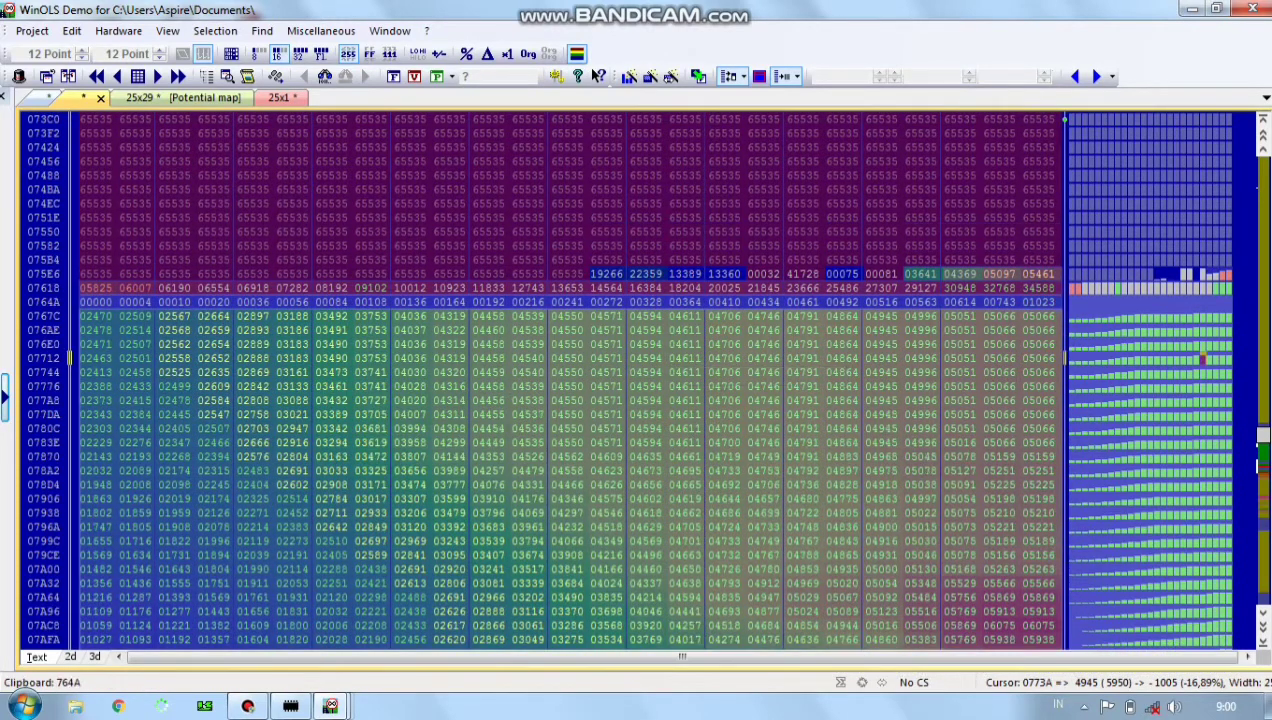
Select the hexdump row at 07618 and shift the selection's start address to 7610.
{"action": "left_click", "coordinate": [52, 288]}
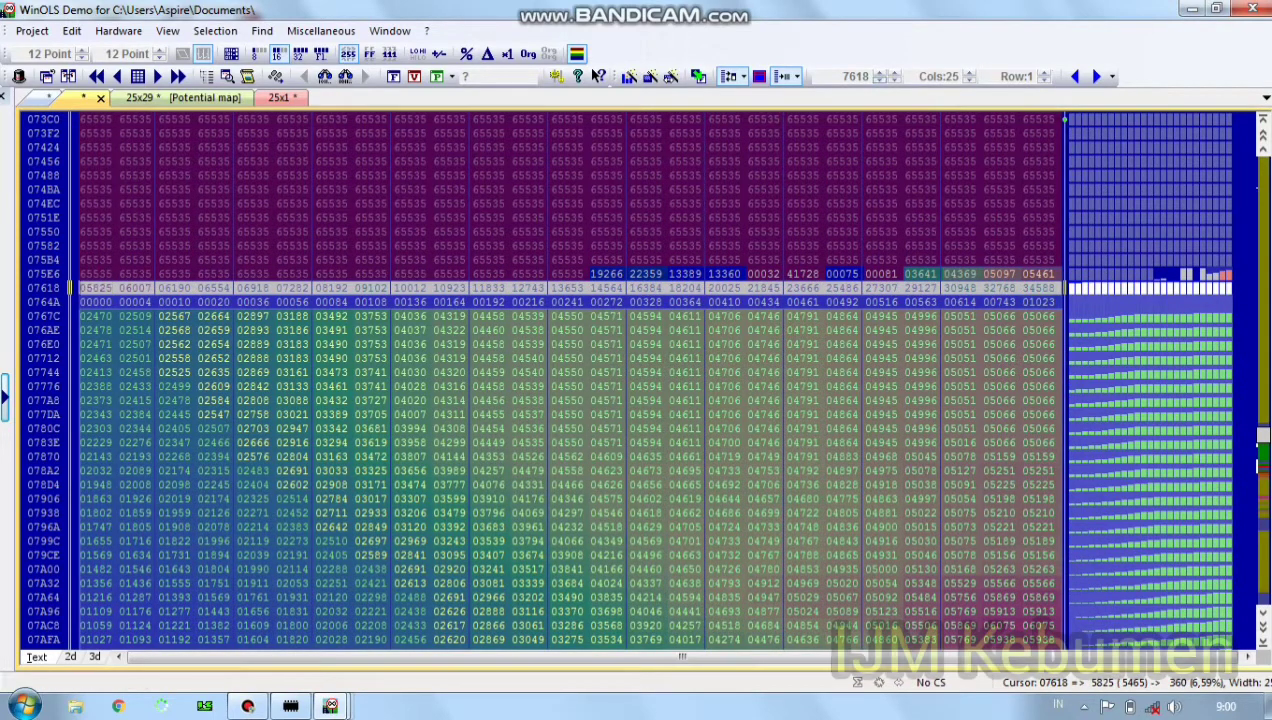
{"action": "left_click", "coordinate": [880, 80]}
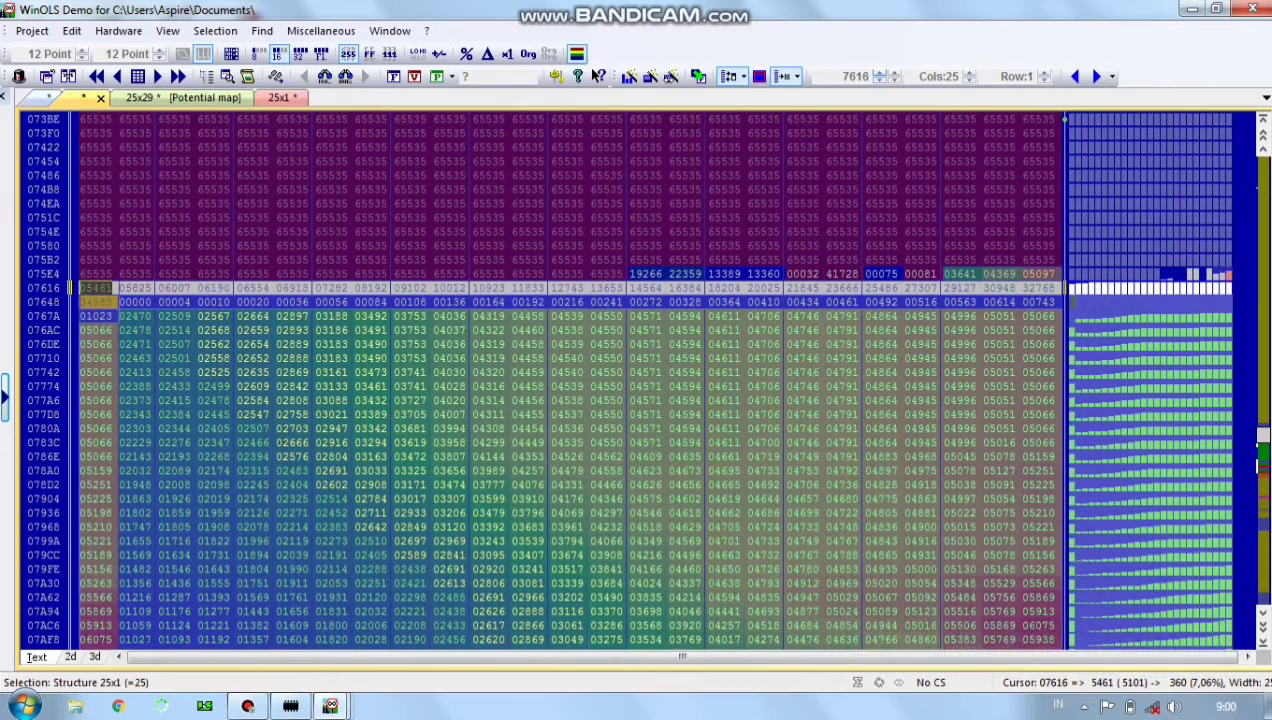
{"action": "left_click", "coordinate": [880, 73]}
{"action": "left_click", "coordinate": [880, 73]}
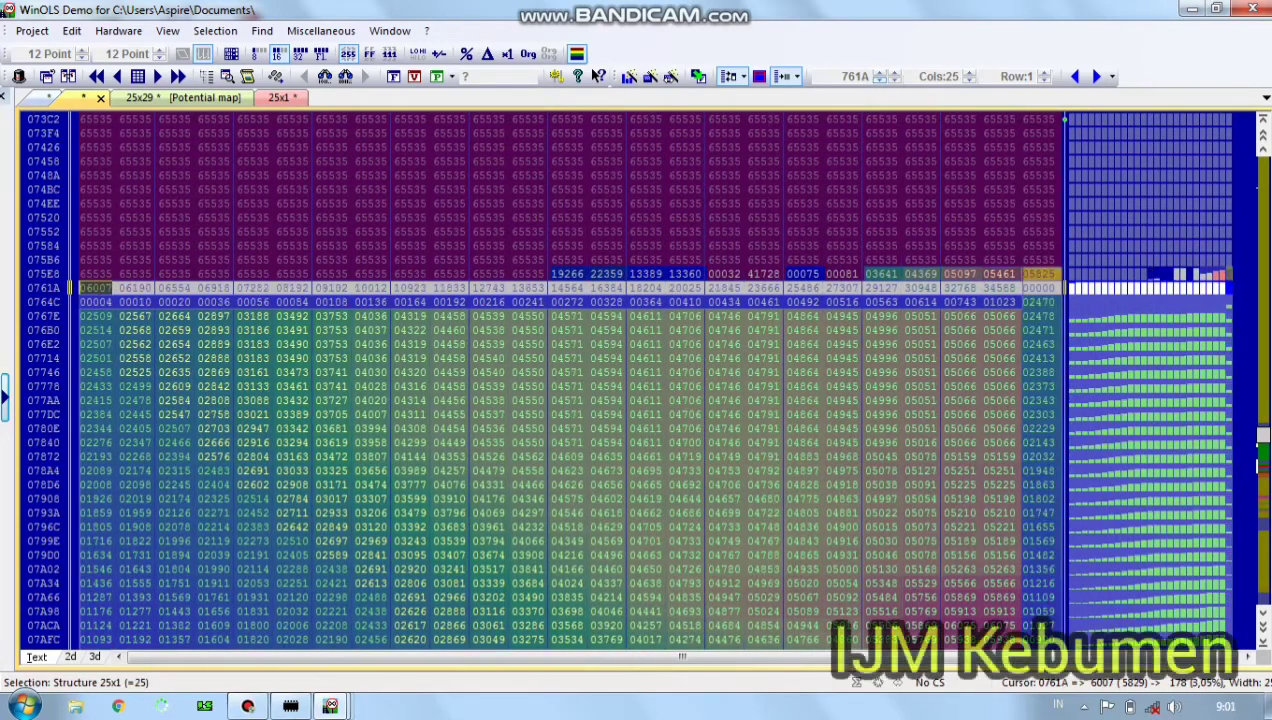
{"action": "left_click", "coordinate": [880, 80]}
{"action": "left_click", "coordinate": [880, 80]}
{"action": "left_click", "coordinate": [880, 80]}
{"action": "left_click", "coordinate": [880, 80]}
{"action": "left_click", "coordinate": [880, 80]}
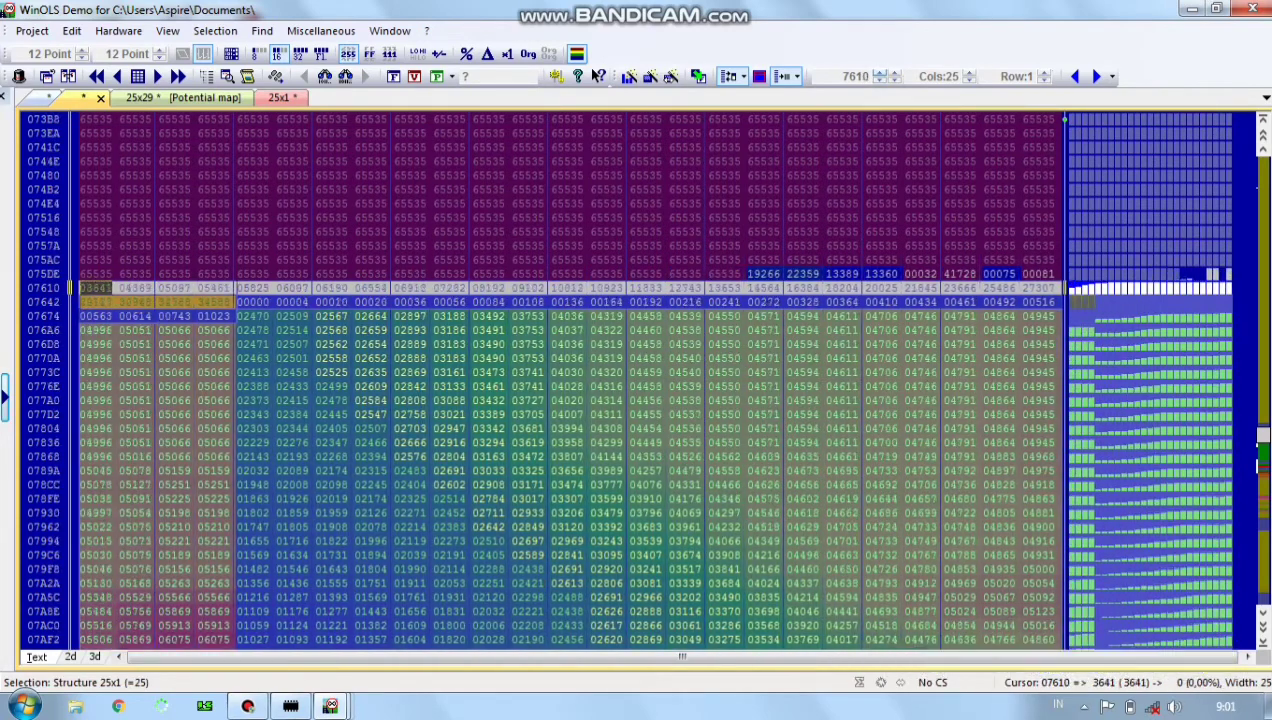
{"action": "left_click", "coordinate": [880, 80]}
{"action": "left_click", "coordinate": [880, 80]}
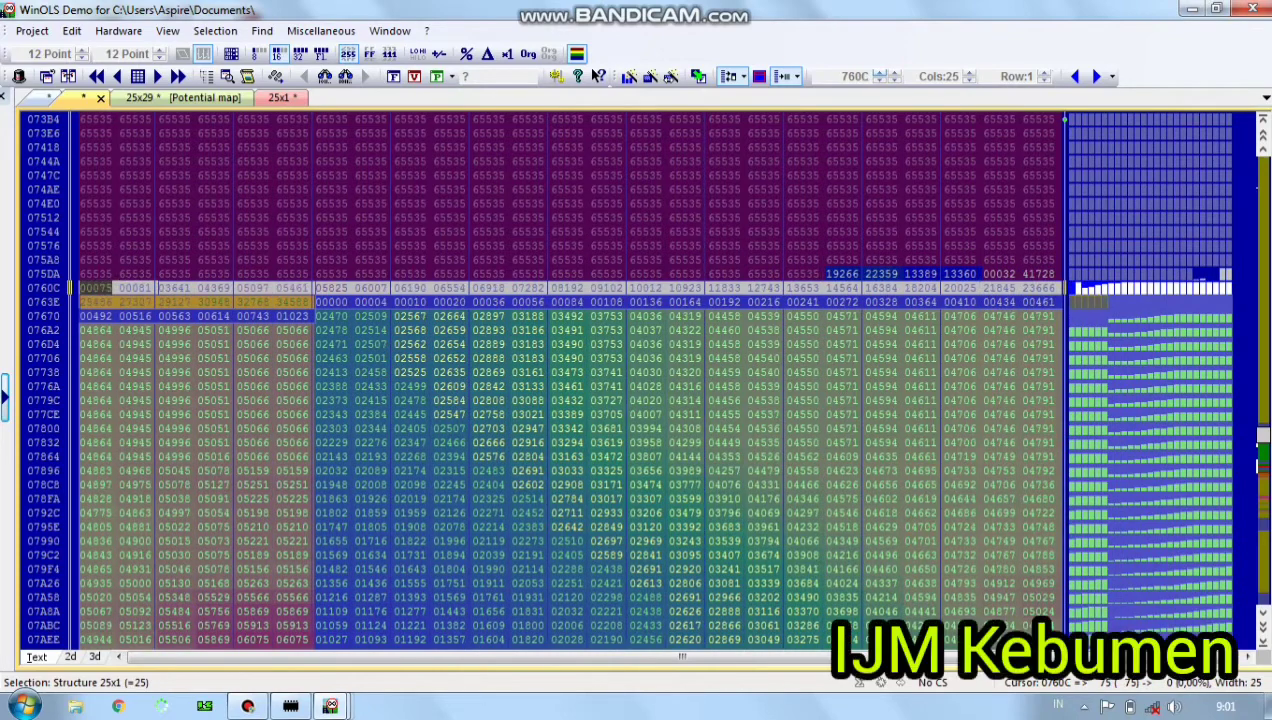
{"action": "key", "text": "Up"}
{"action": "key", "text": "Up"}
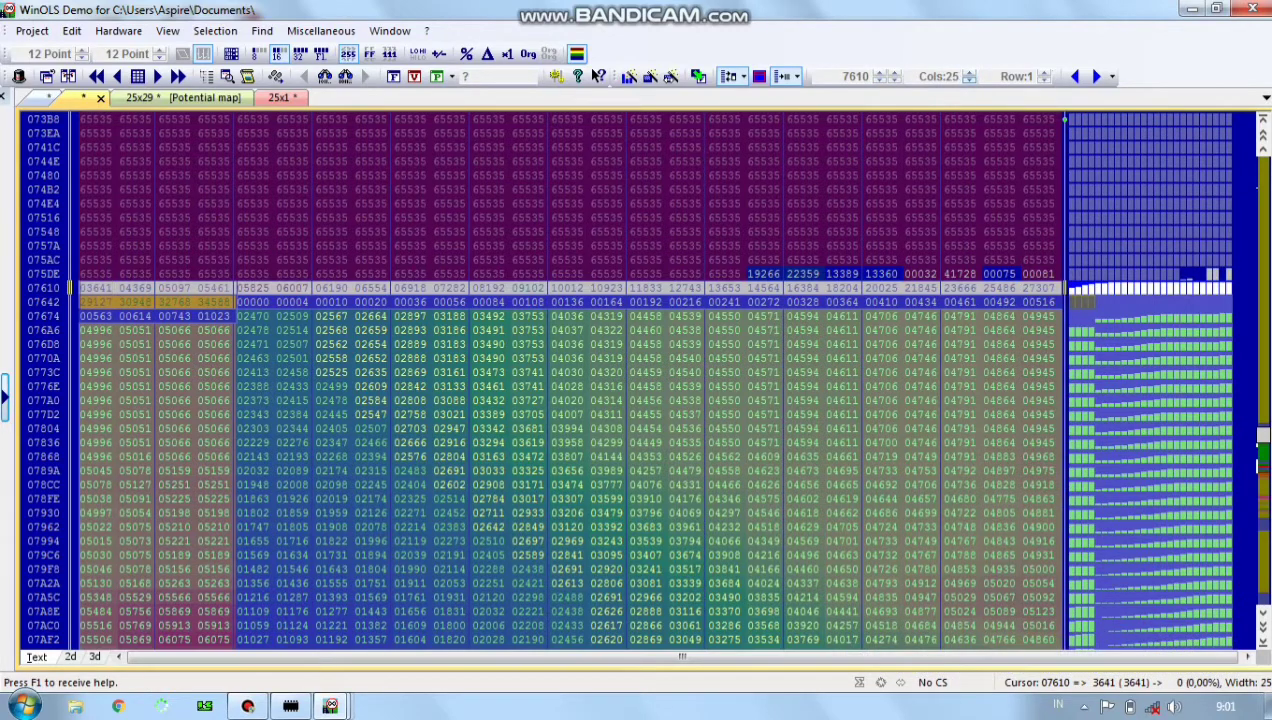
Widen the selection at 7610 to 29 columns and convert it into a map.
{"action": "key", "text": "w"}
{"action": "key", "text": "w"}
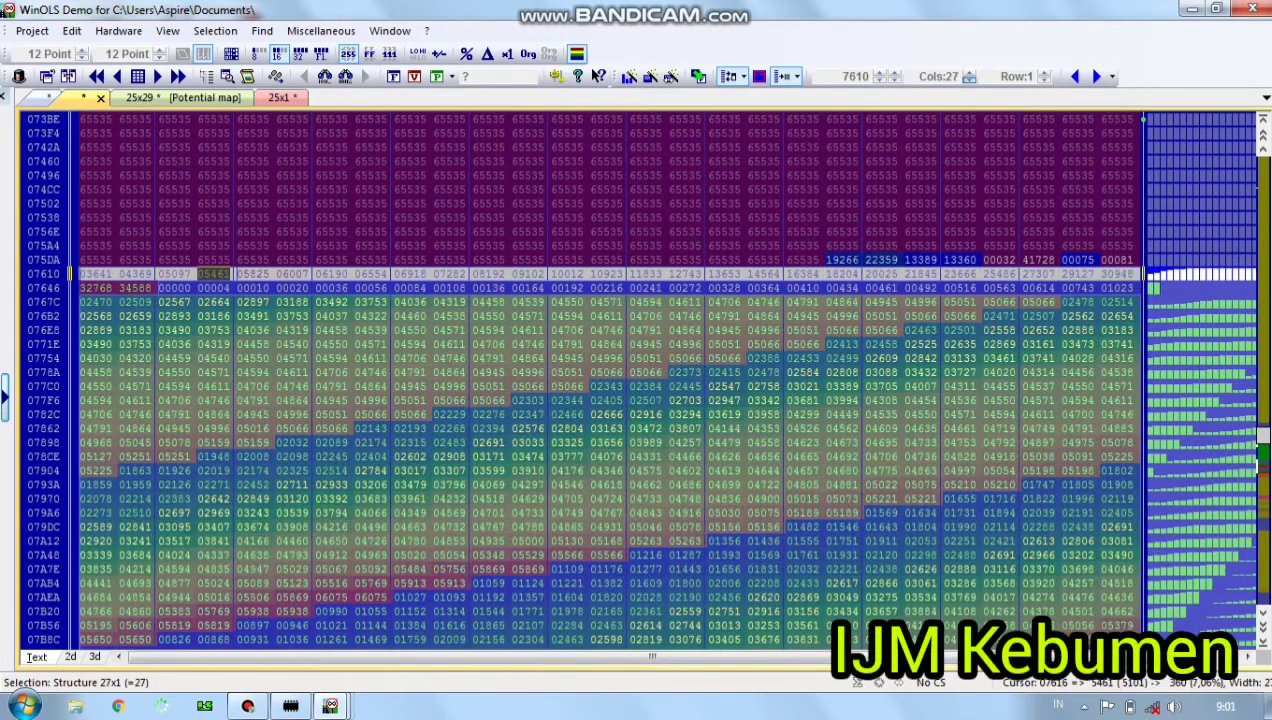
{"action": "key", "text": "w"}
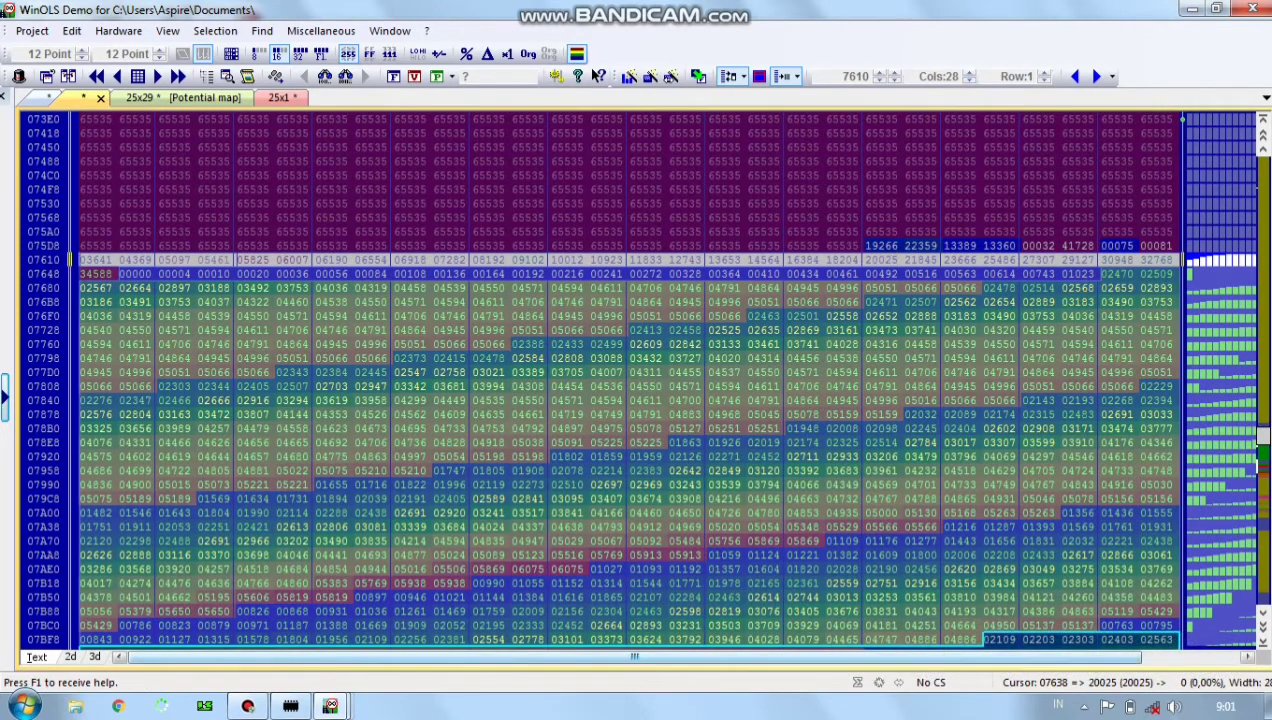
{"action": "left_click_drag", "start_coordinate": [634, 657], "coordinate": [731, 657]}
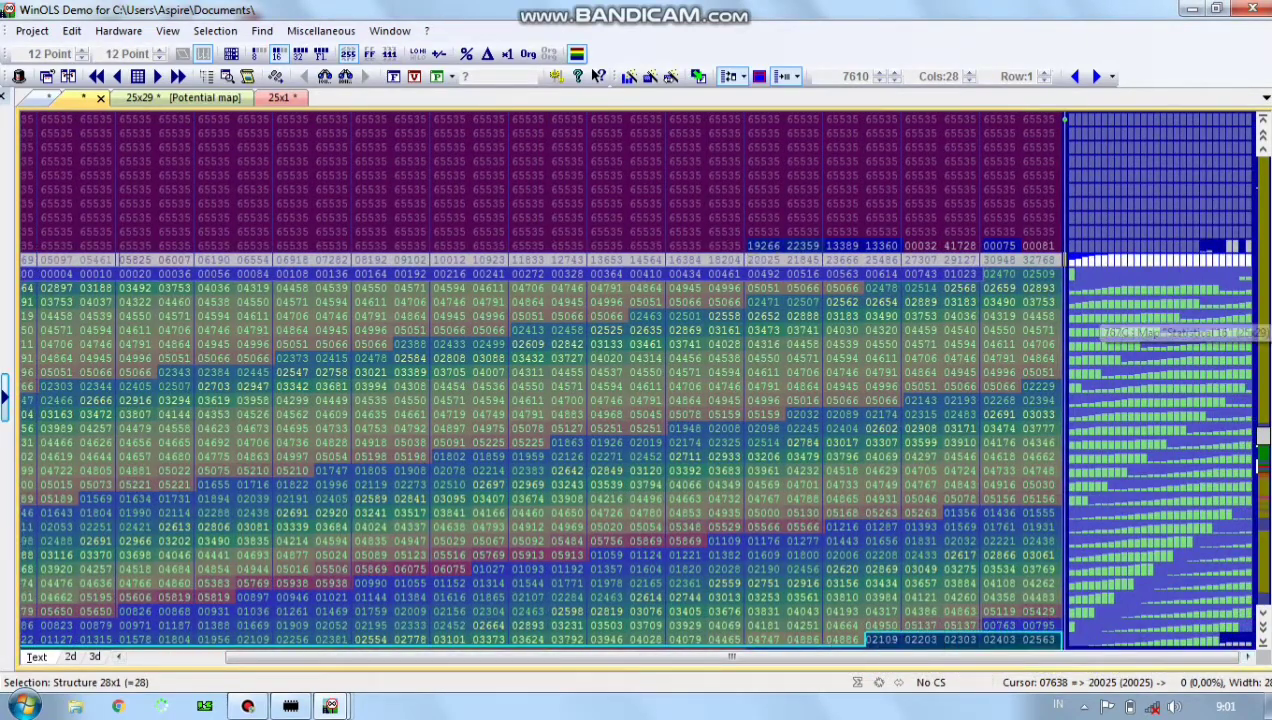
{"action": "left_click", "coordinate": [969, 72]}
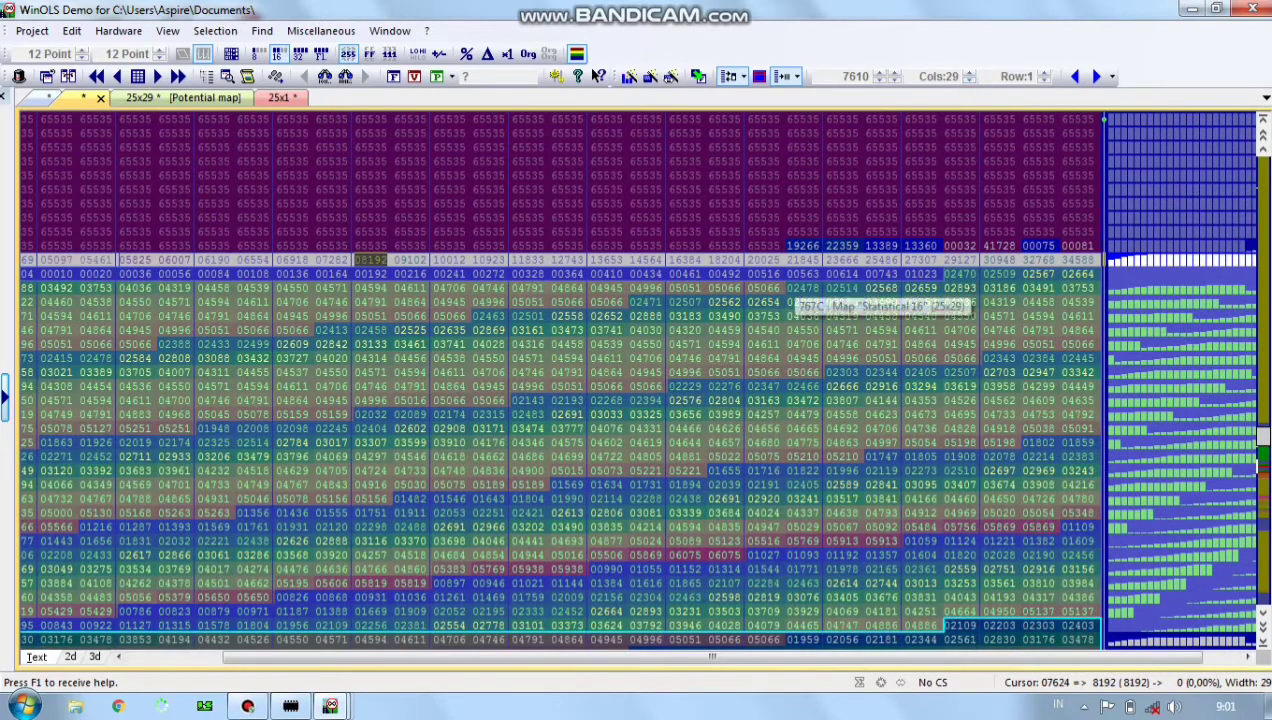
{"action": "left_click_drag", "start_coordinate": [712, 657], "coordinate": [617, 657]}
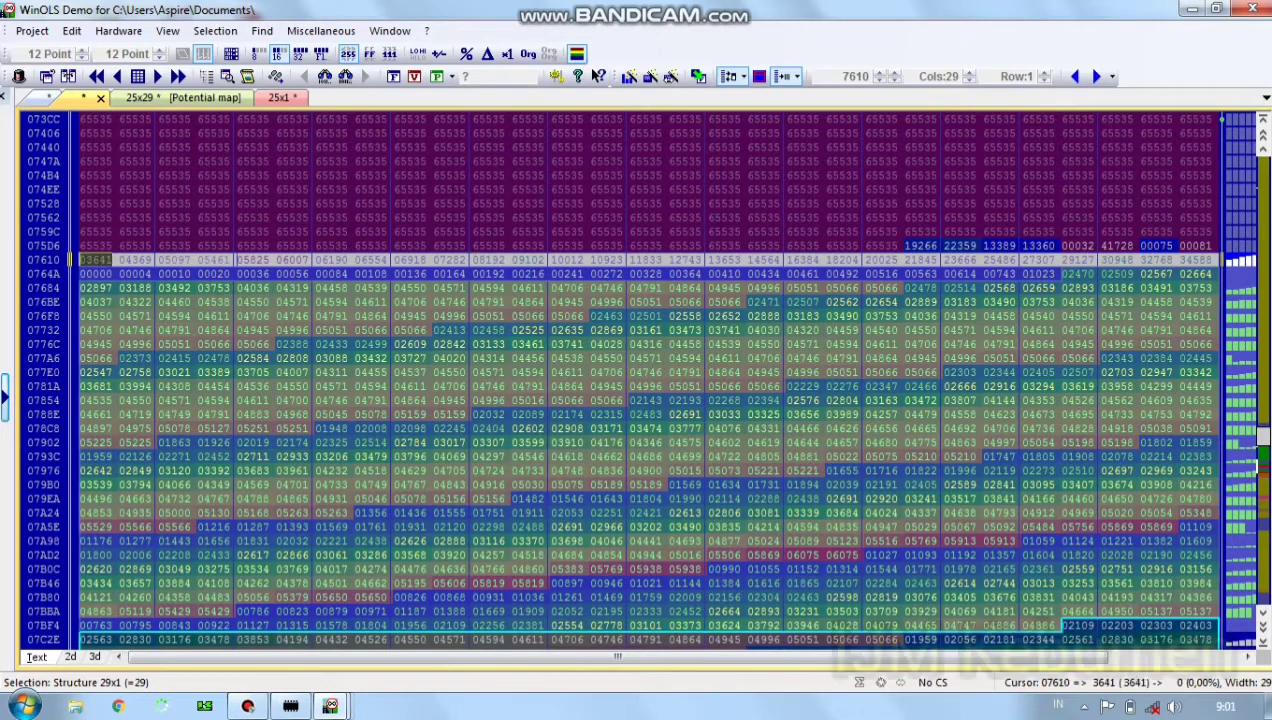
{"action": "right_click", "coordinate": [110, 261]}
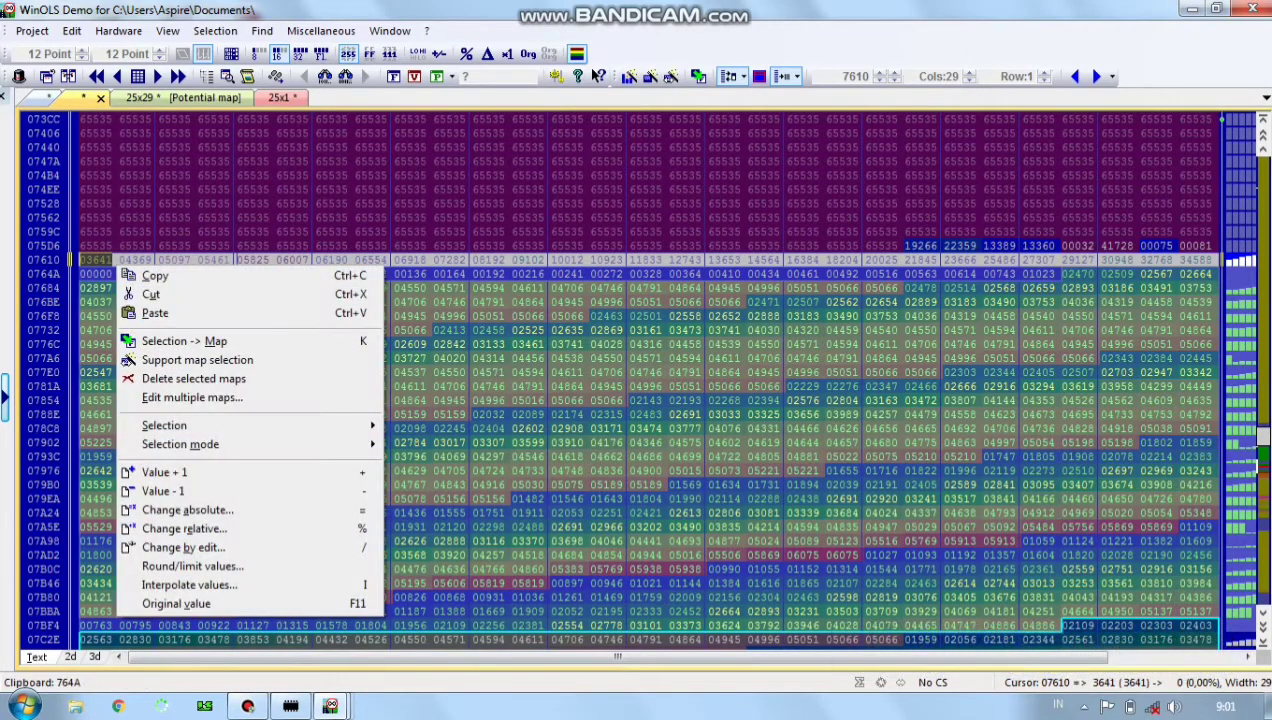
{"action": "left_click", "coordinate": [184, 341]}
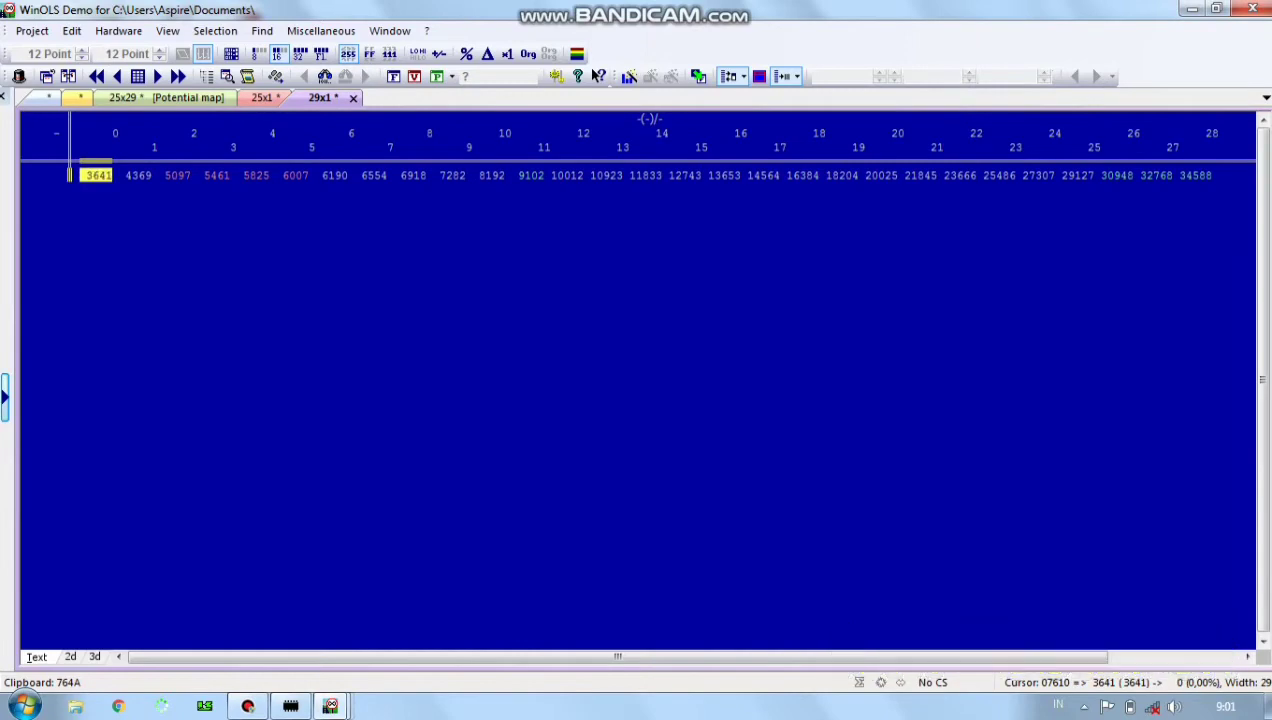
Copy the start address 7610 from the 29x1 map's properties and dismiss the dialog without changes.
{"action": "right_click", "coordinate": [104, 170]}
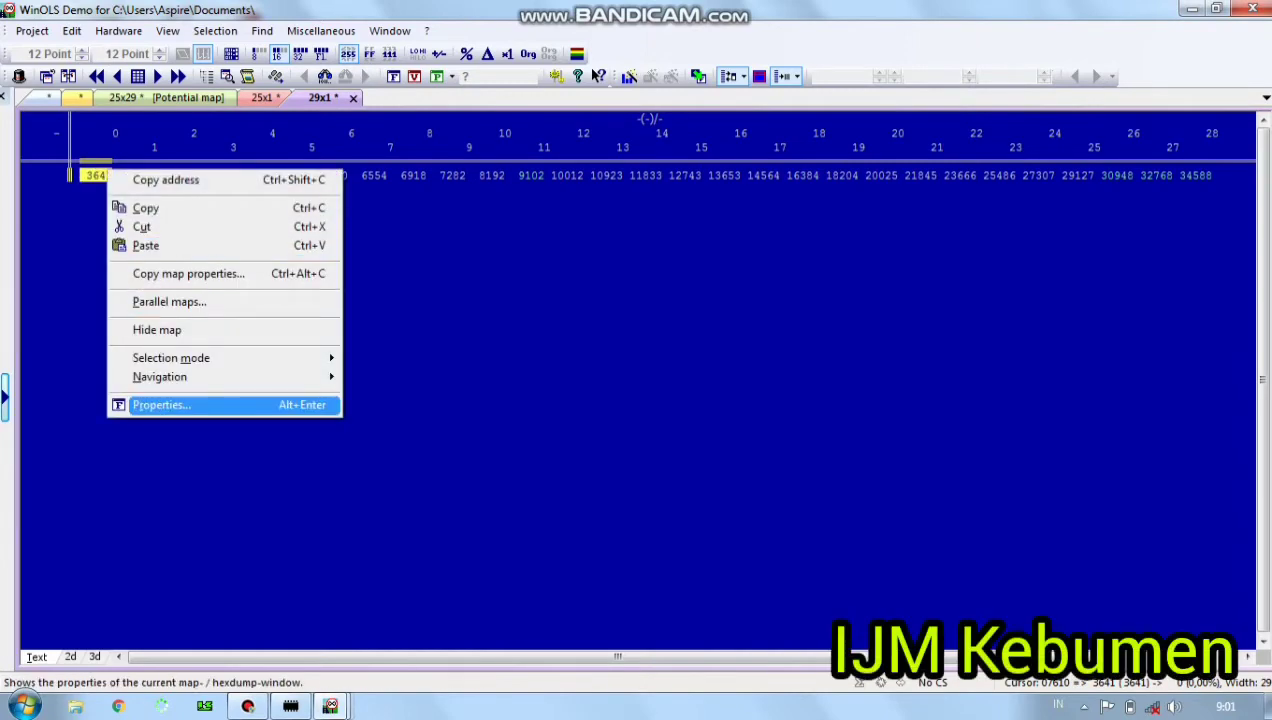
{"action": "left_click", "coordinate": [140, 403]}
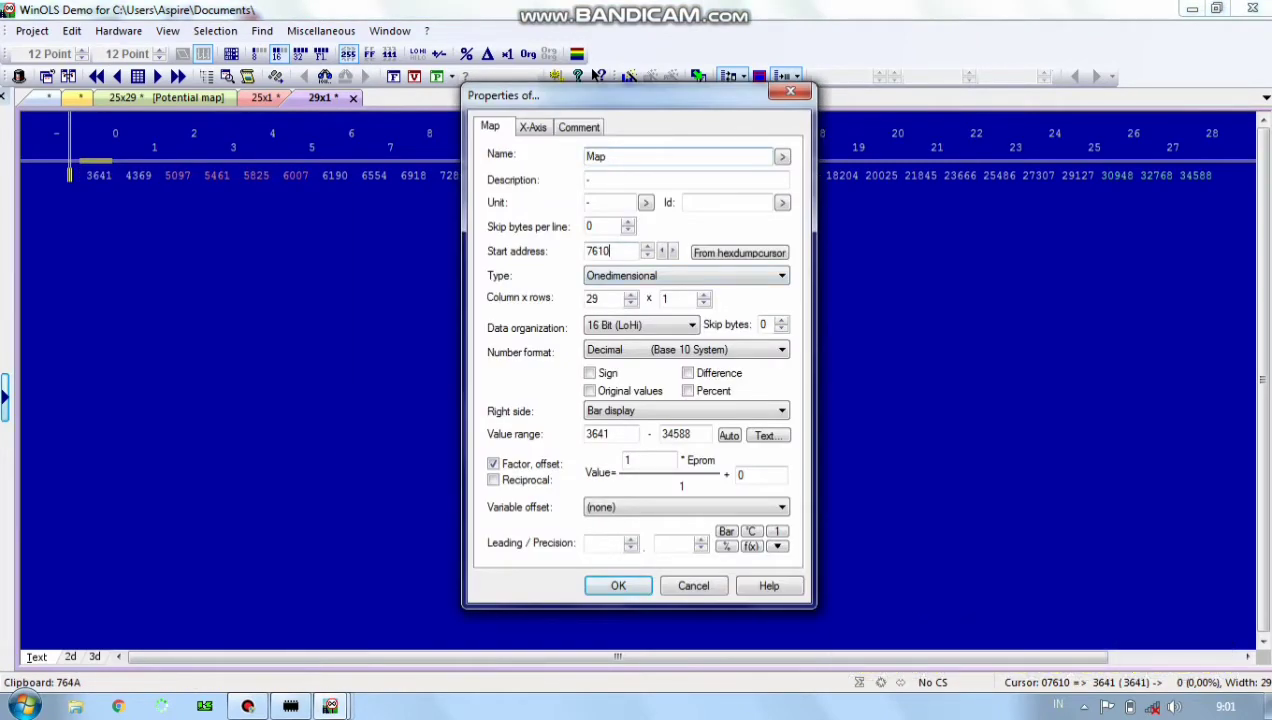
{"action": "right_click", "coordinate": [598, 250]}
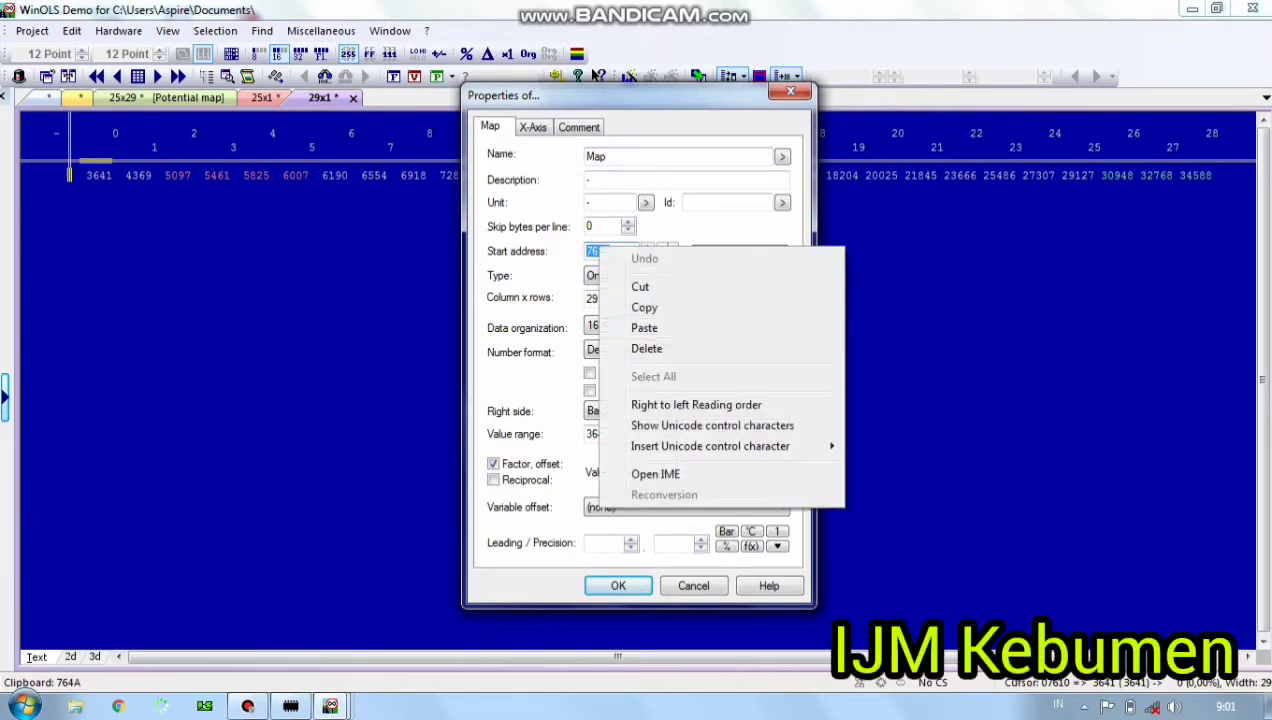
{"action": "left_click", "coordinate": [644, 307]}
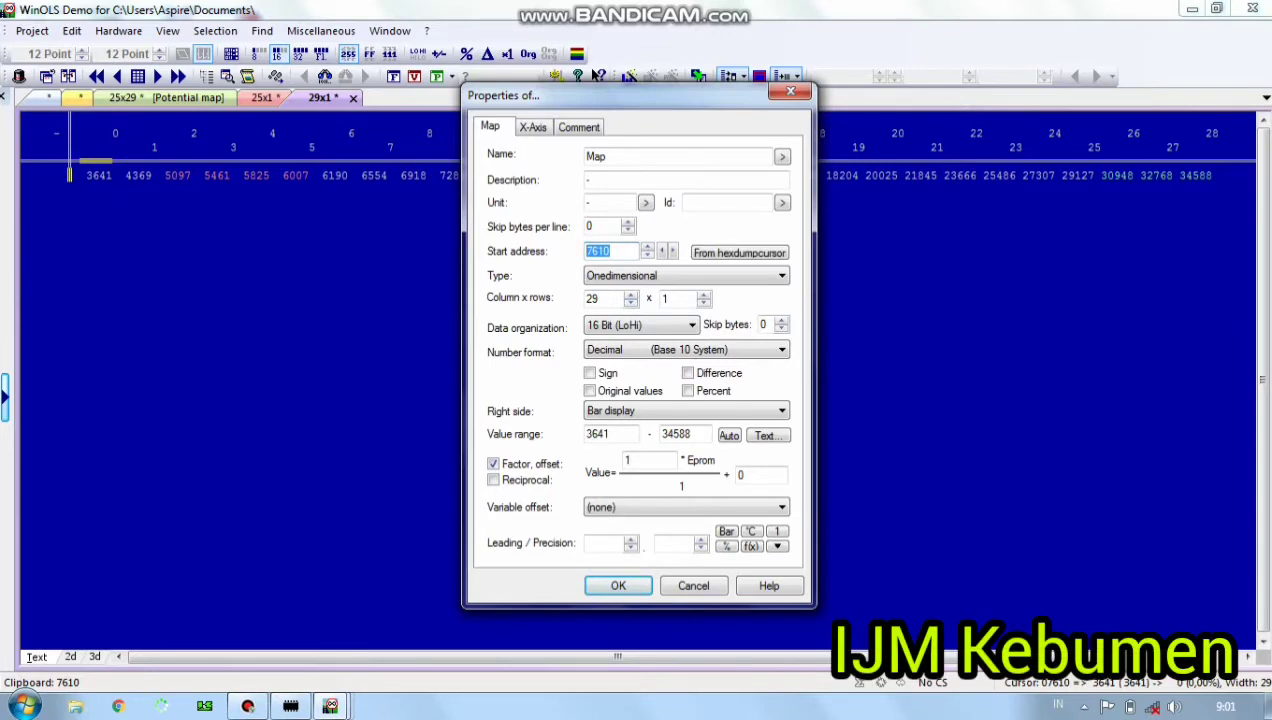
{"action": "left_click", "coordinate": [693, 586]}
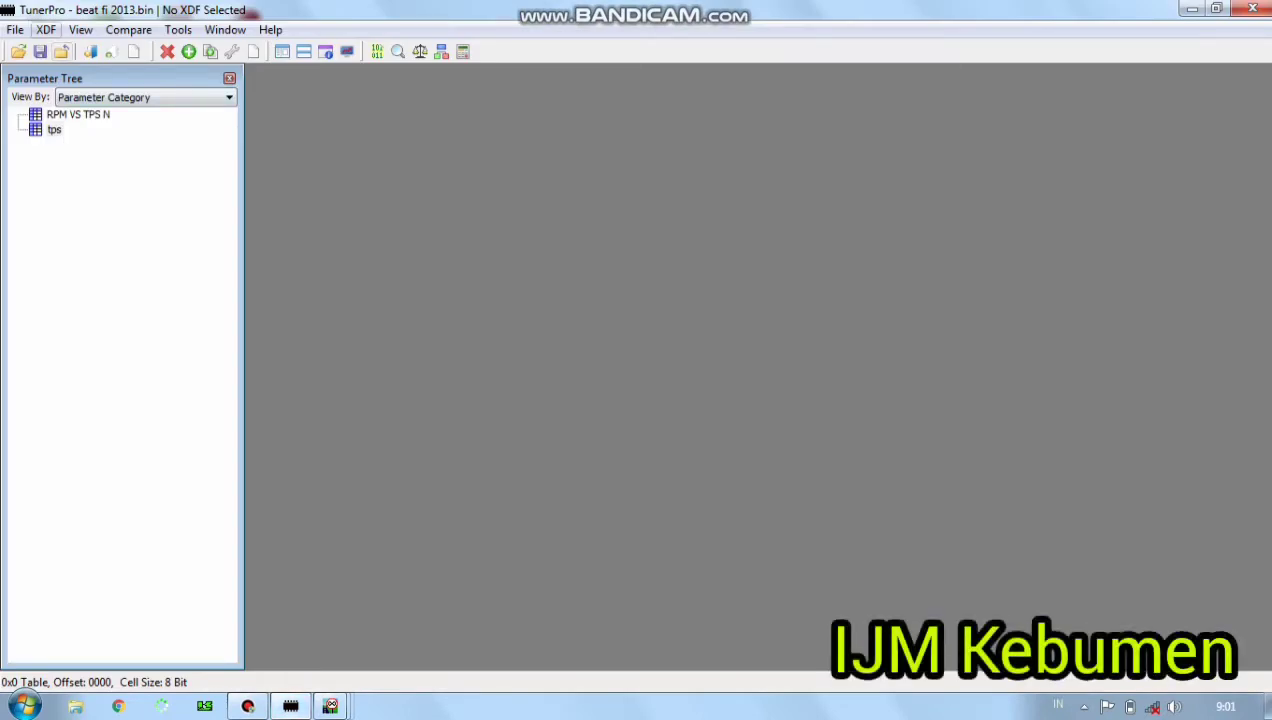
Switch to TunerPro and create a new XDF parameter of type Table, moving the Bandicam window out of the way.
{"action": "left_click", "coordinate": [46, 29]}
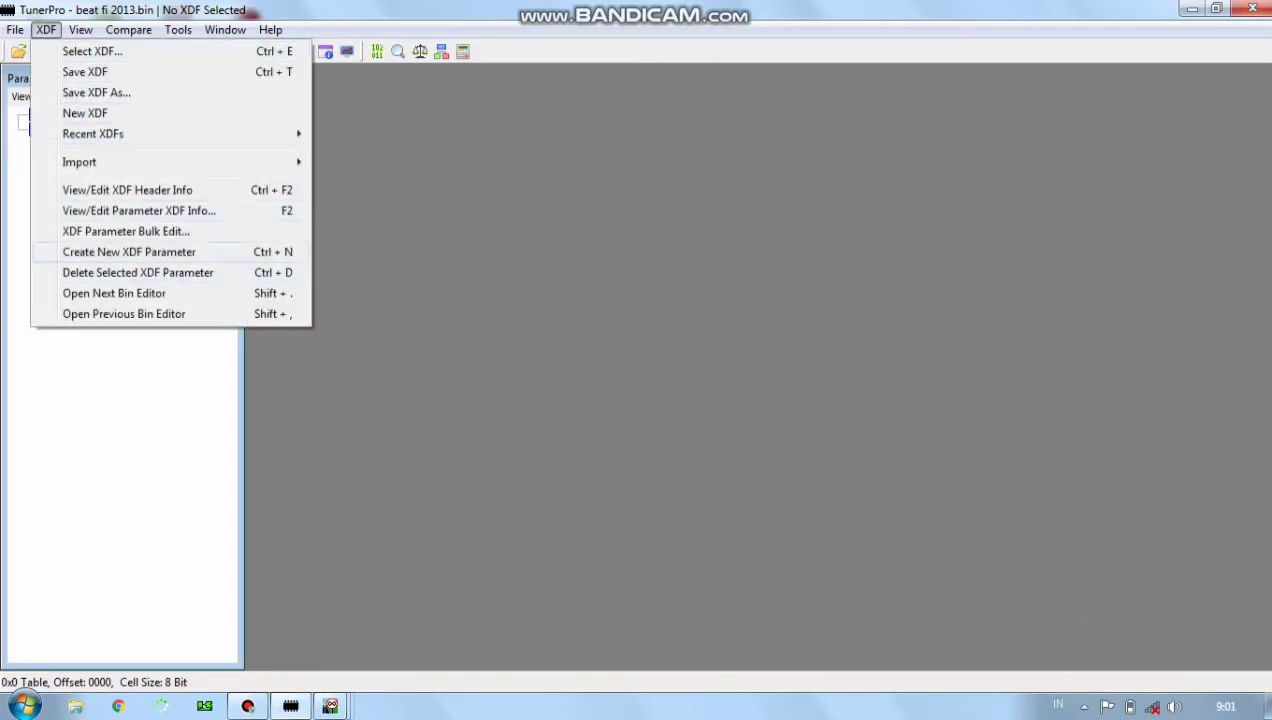
{"action": "left_click", "coordinate": [129, 252]}
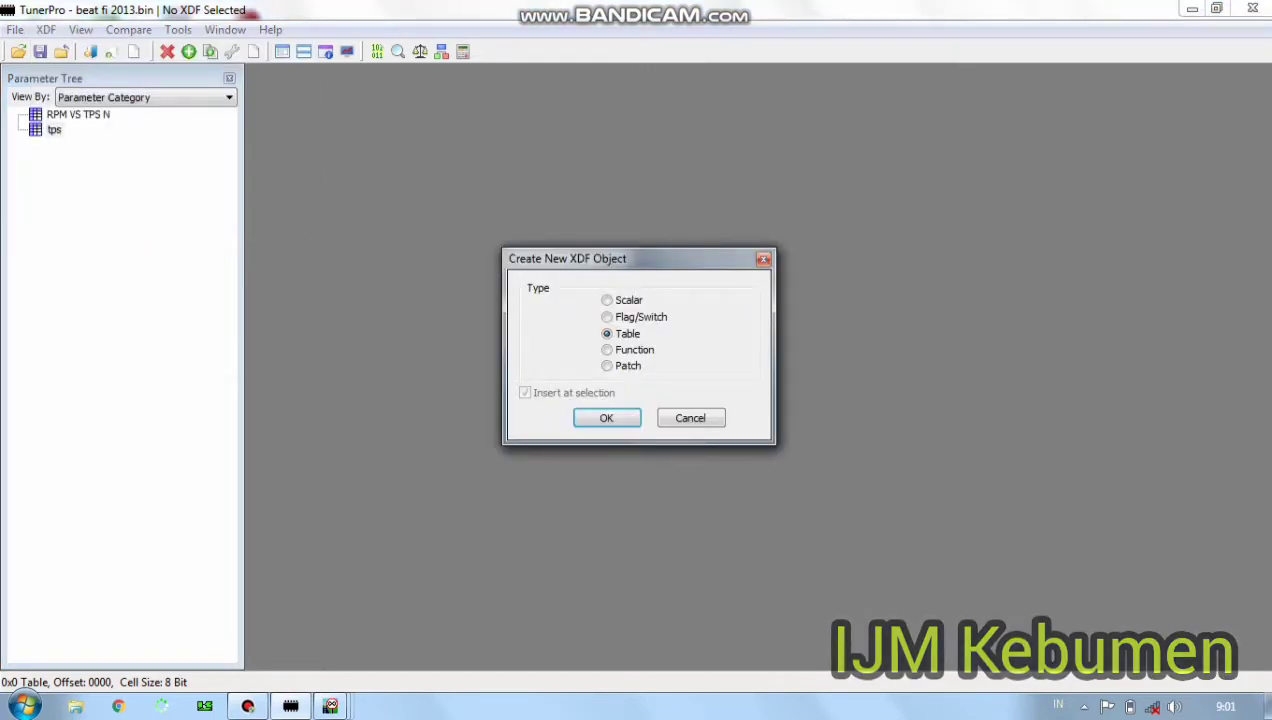
{"action": "key", "text": "Return"}
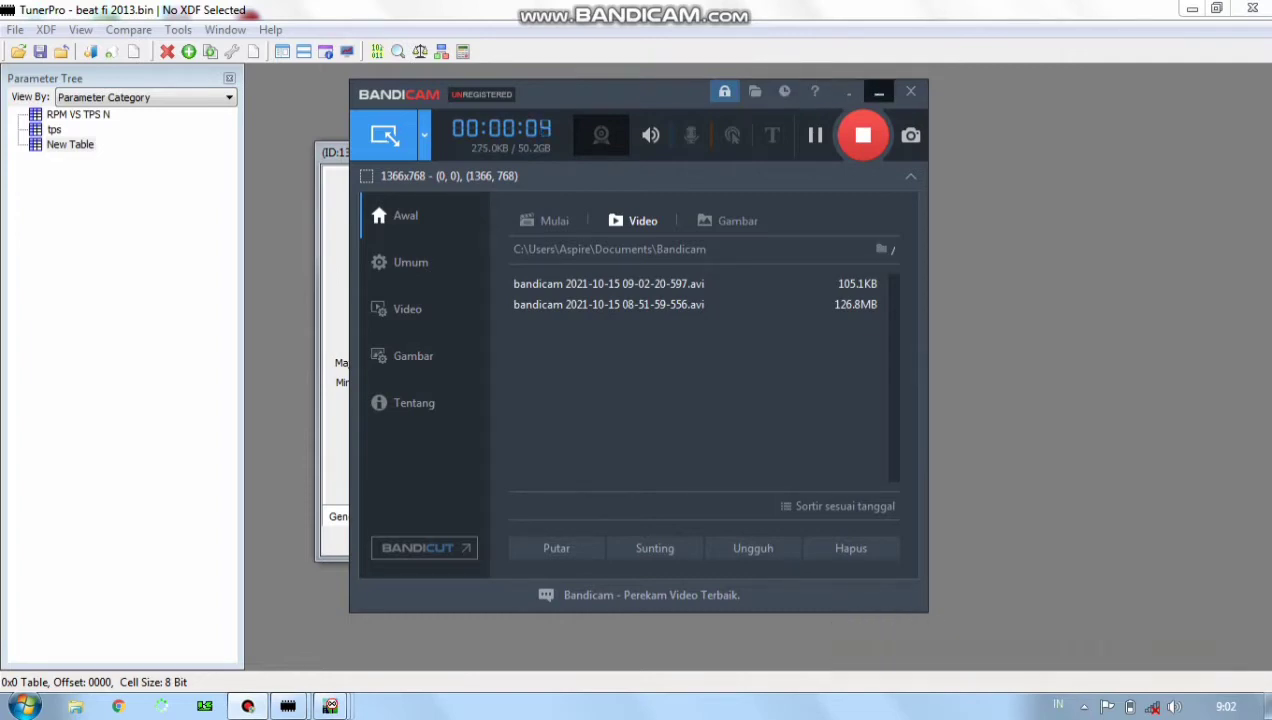
{"action": "left_click", "coordinate": [878, 91]}
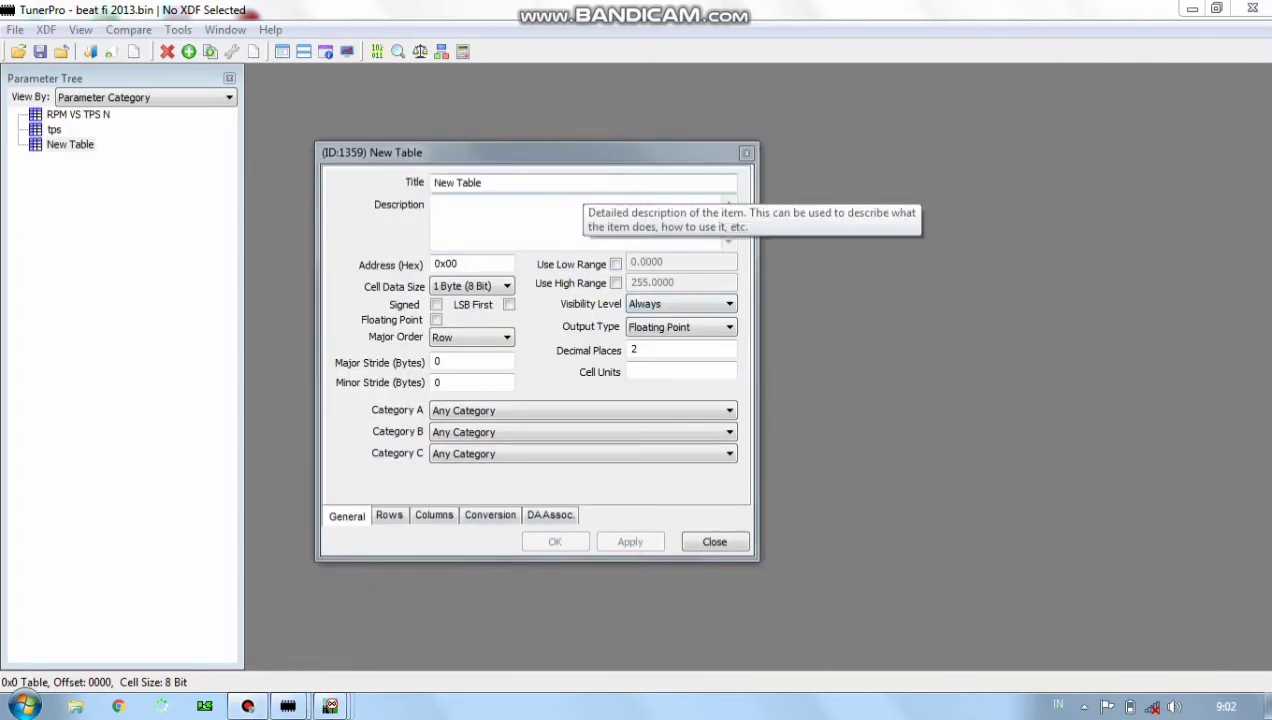
Set the new table's cell data size to 2 Bytes (16 Bit) and its number of rows to 29, and apply the definition.
{"action": "left_click", "coordinate": [507, 286]}
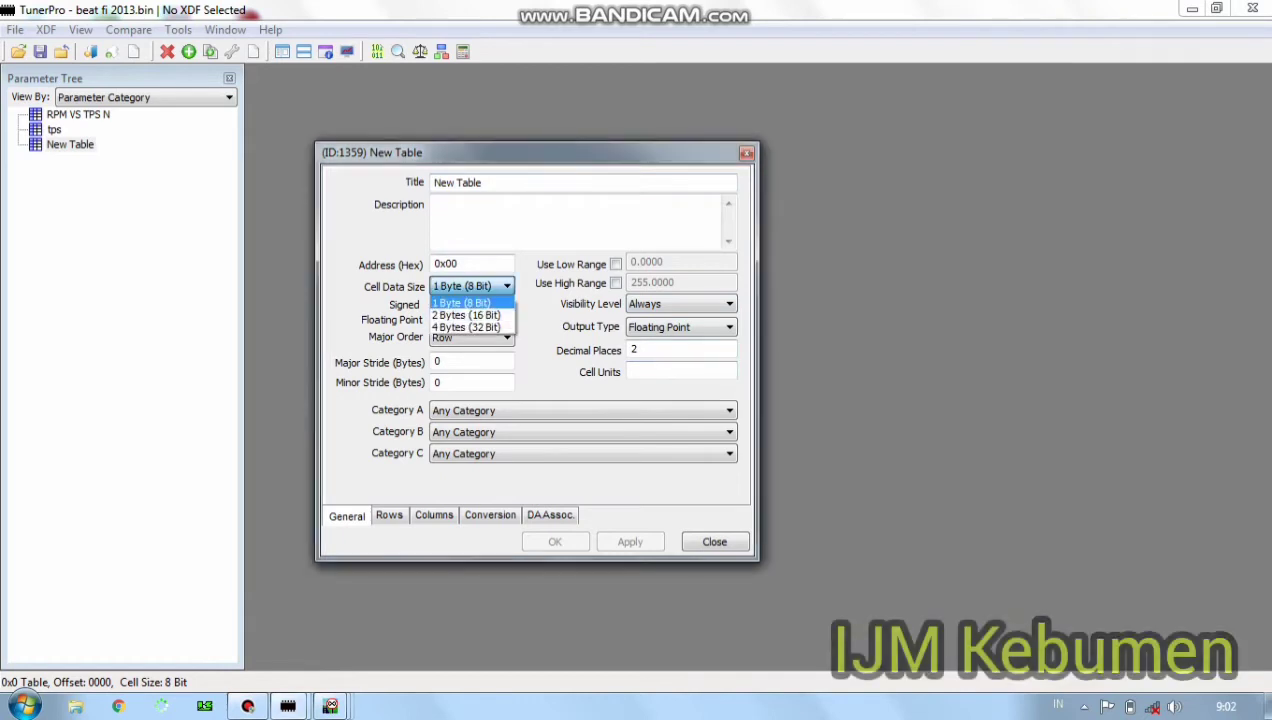
{"action": "left_click", "coordinate": [470, 315]}
{"action": "left_click", "coordinate": [389, 515]}
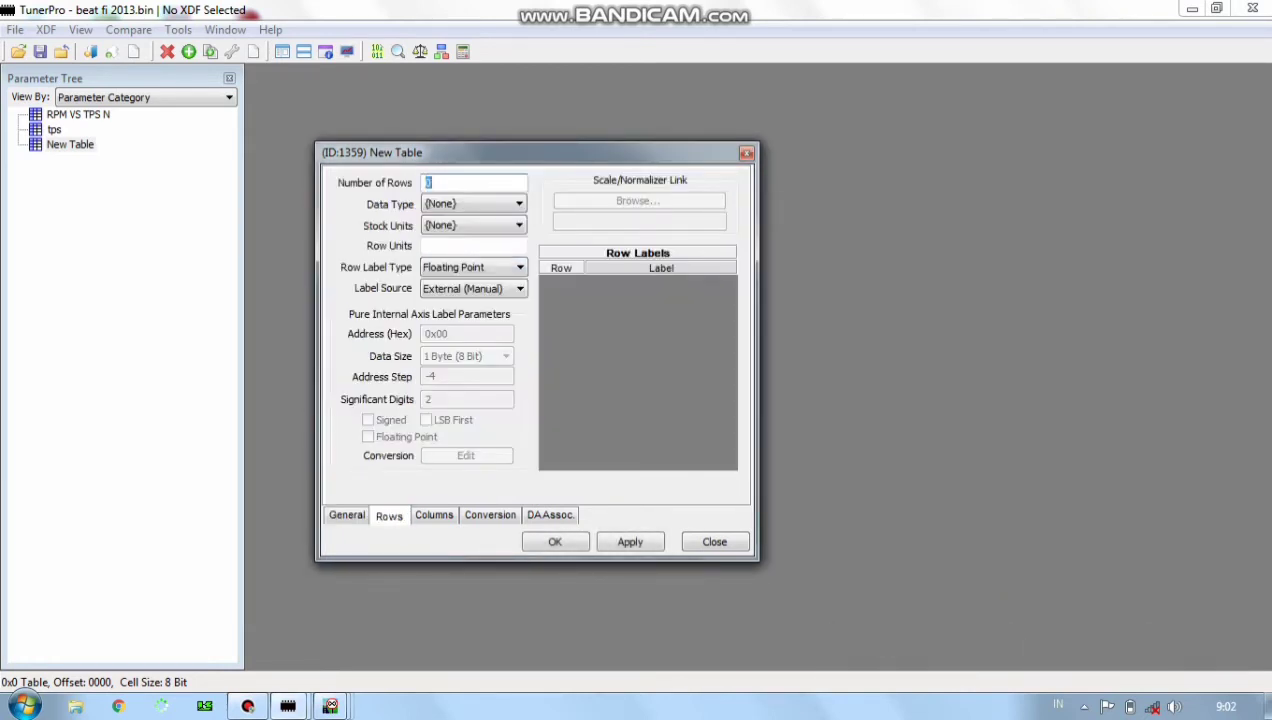
{"action": "type", "text": "29"}
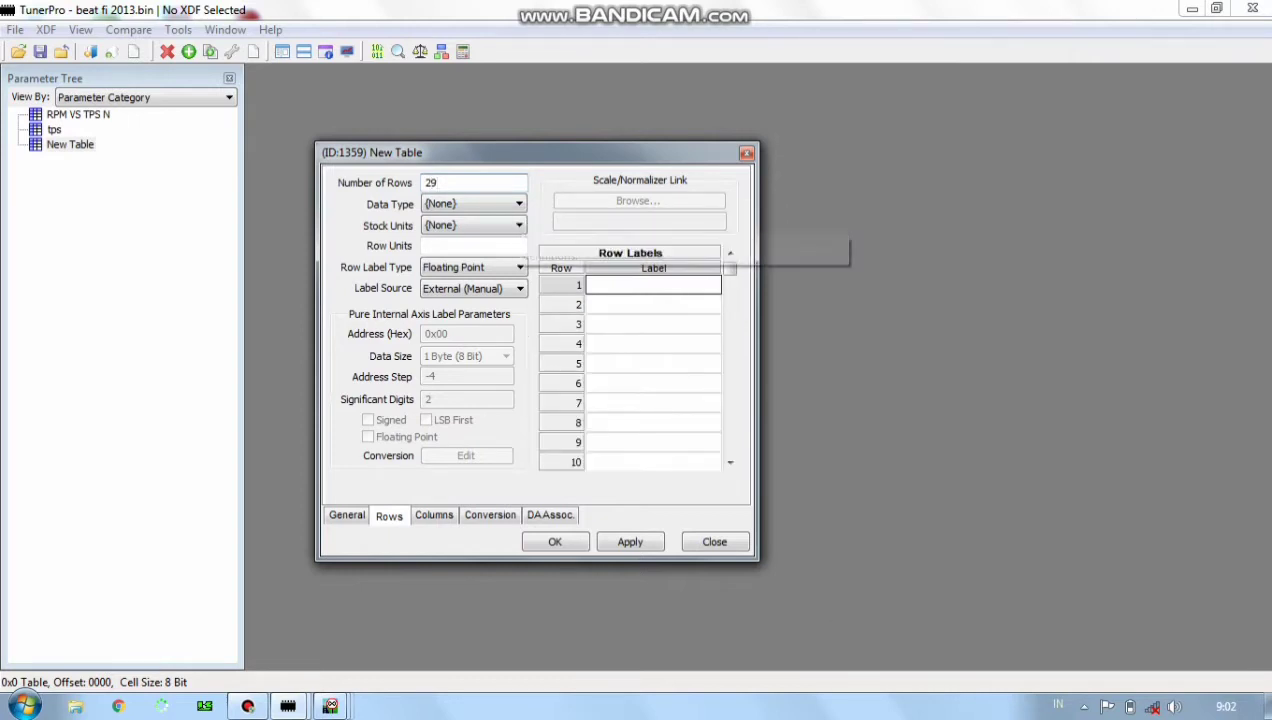
{"action": "key", "text": "Return"}
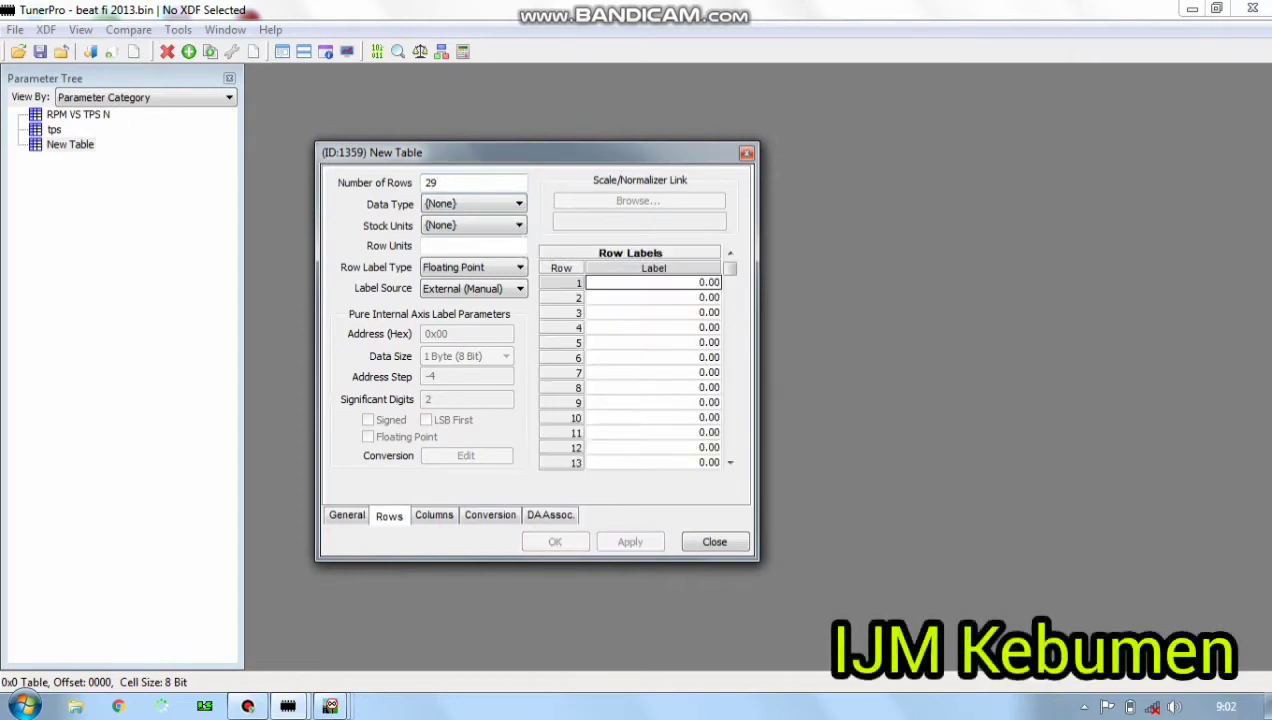
{"action": "key", "text": "Return"}
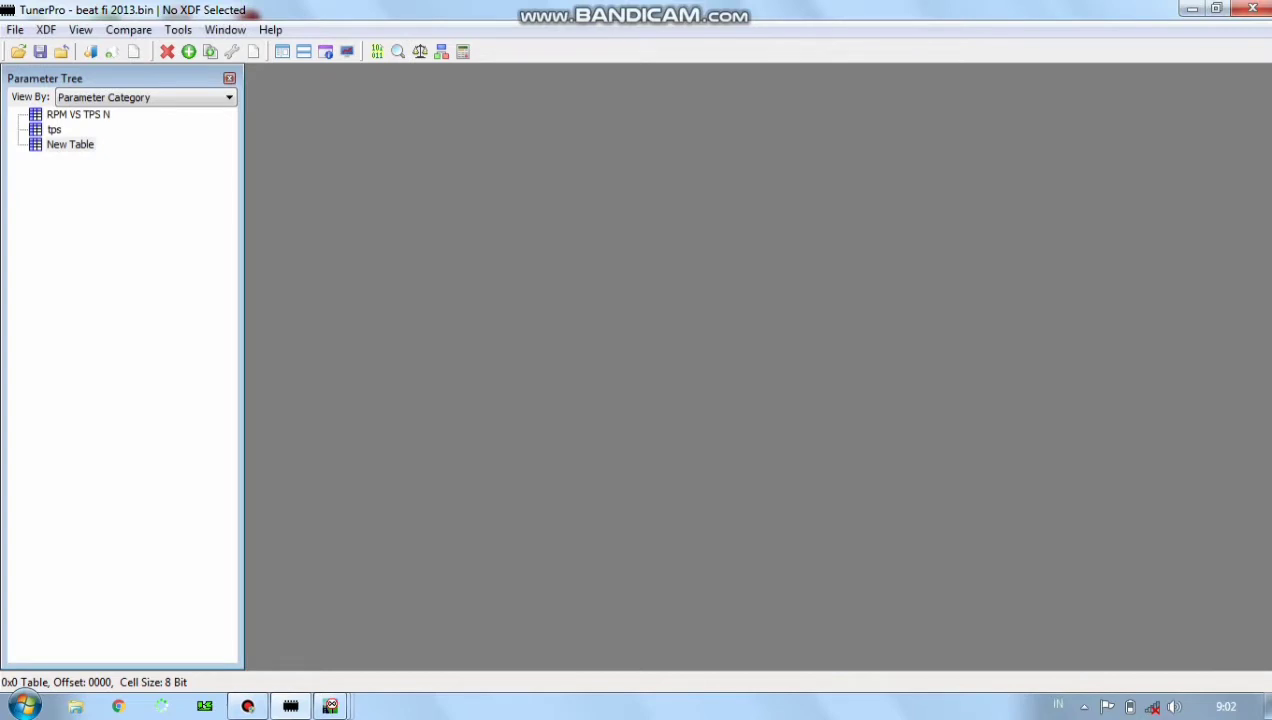
Open the new table's values, then enable LSB First in its definition.
{"action": "double_click", "coordinate": [70, 144]}
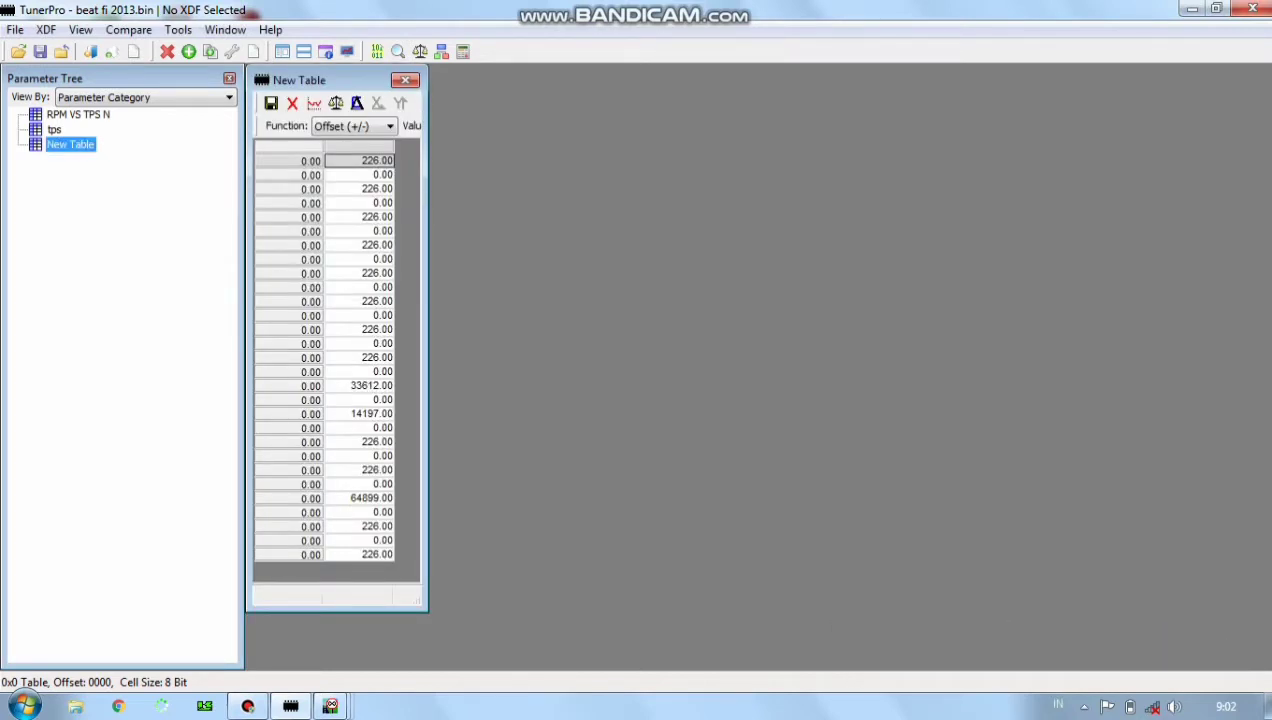
{"action": "right_click", "coordinate": [70, 144]}
{"action": "left_click", "coordinate": [170, 156]}
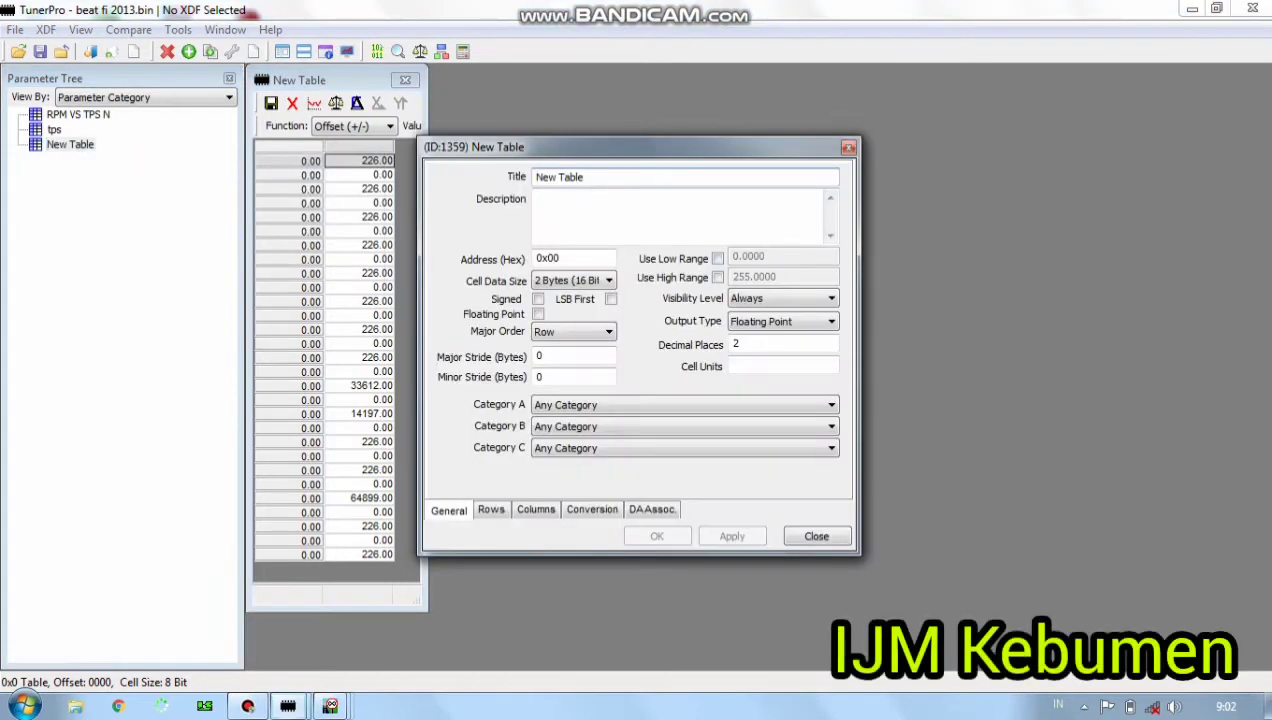
{"action": "left_click", "coordinate": [611, 299]}
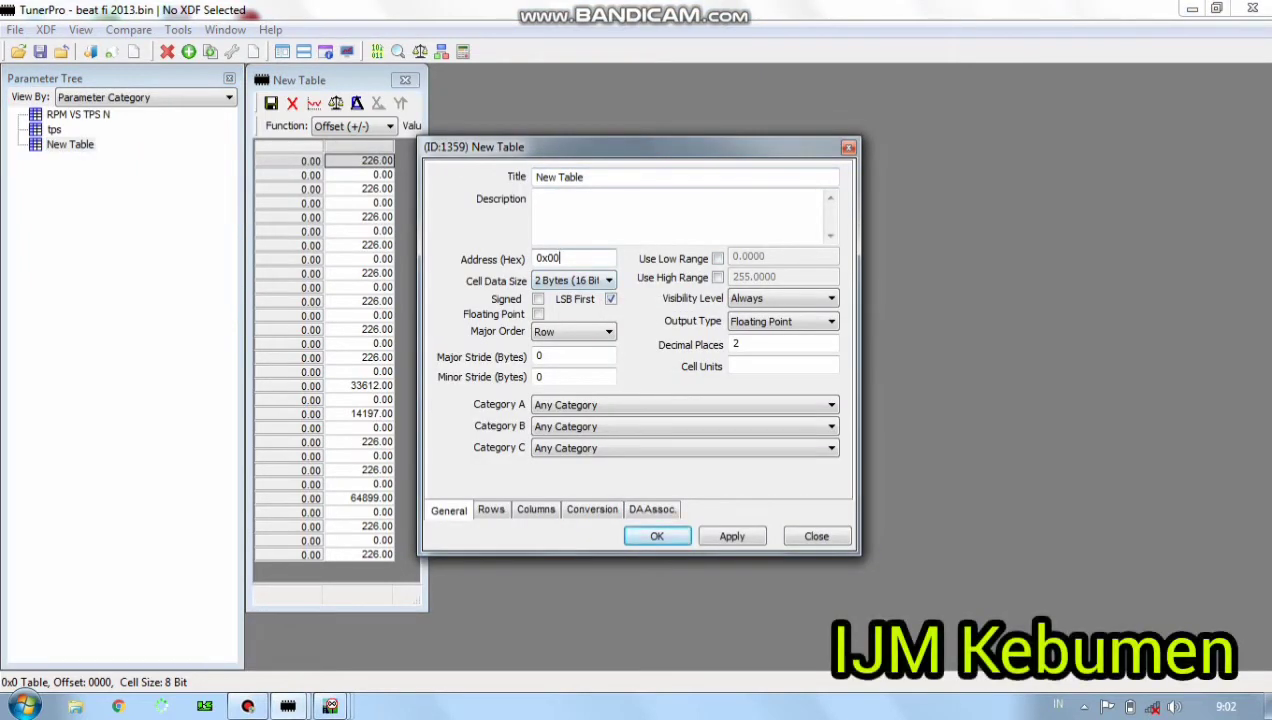
Replace the new table's hex address with the copied start address 7610.
{"action": "key", "text": "BackSpace"}
{"action": "key", "text": "BackSpace"}
{"action": "key", "text": "BackSpace"}
{"action": "key", "text": "BackSpace"}
{"action": "right_click", "coordinate": [568, 262]}
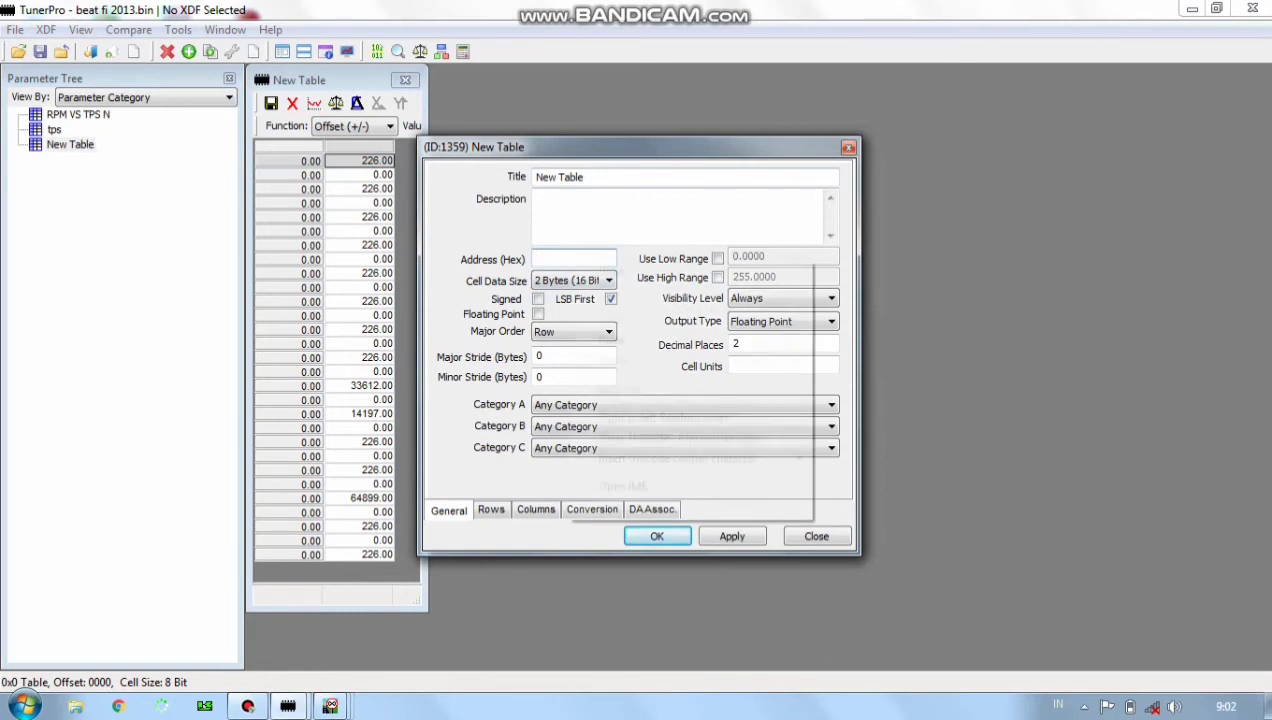
{"action": "left_click", "coordinate": [611, 340]}
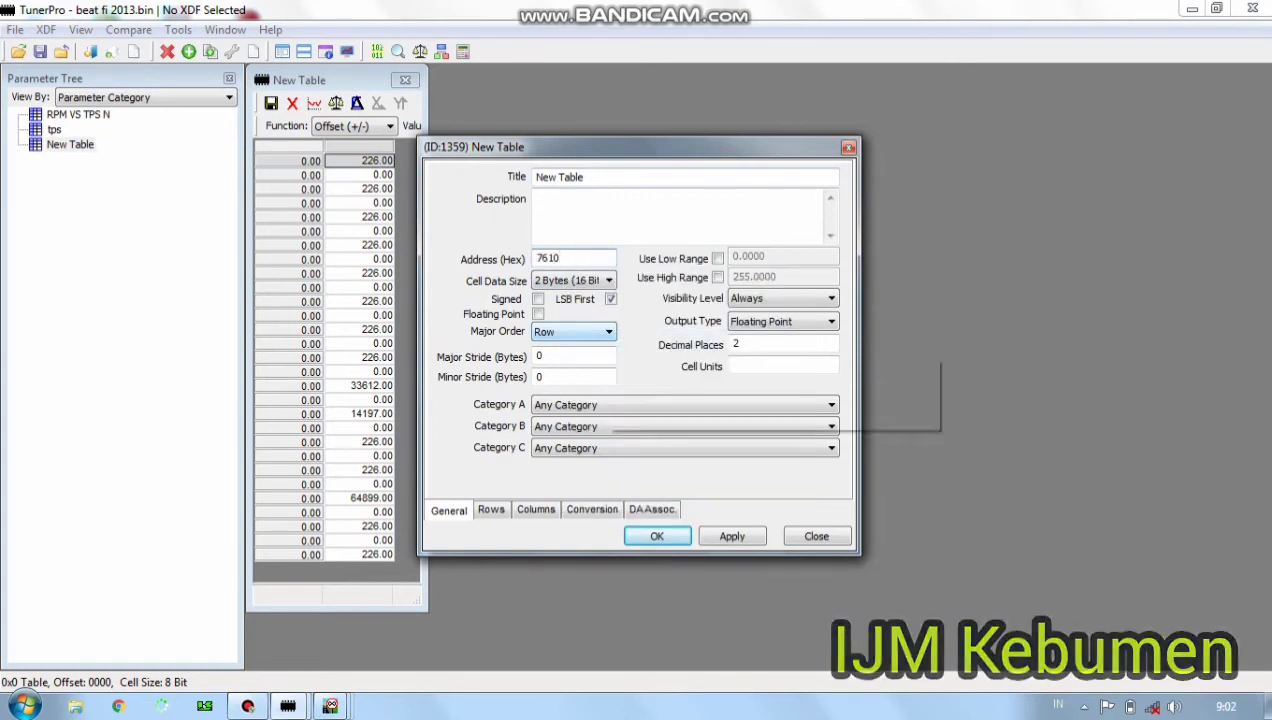
Apply the new table's definition, close it, and examine the table's values down to the last row.
{"action": "left_click", "coordinate": [732, 536]}
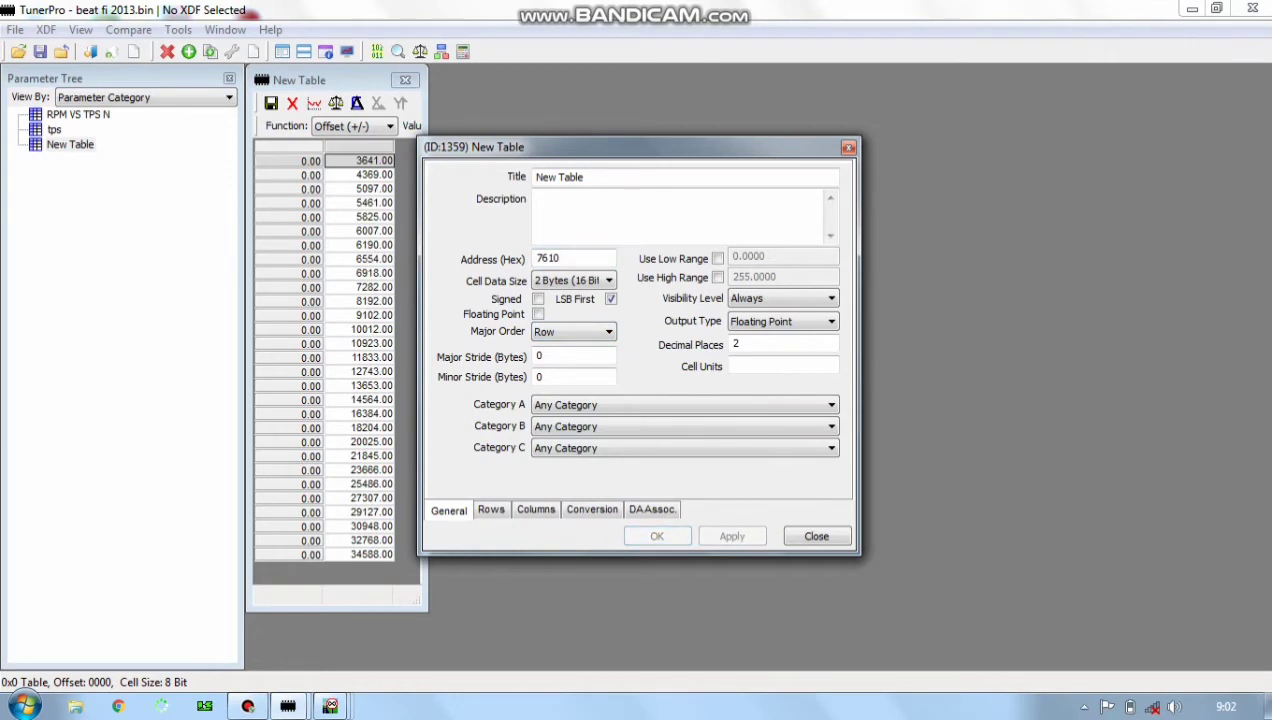
{"action": "left_click", "coordinate": [817, 536]}
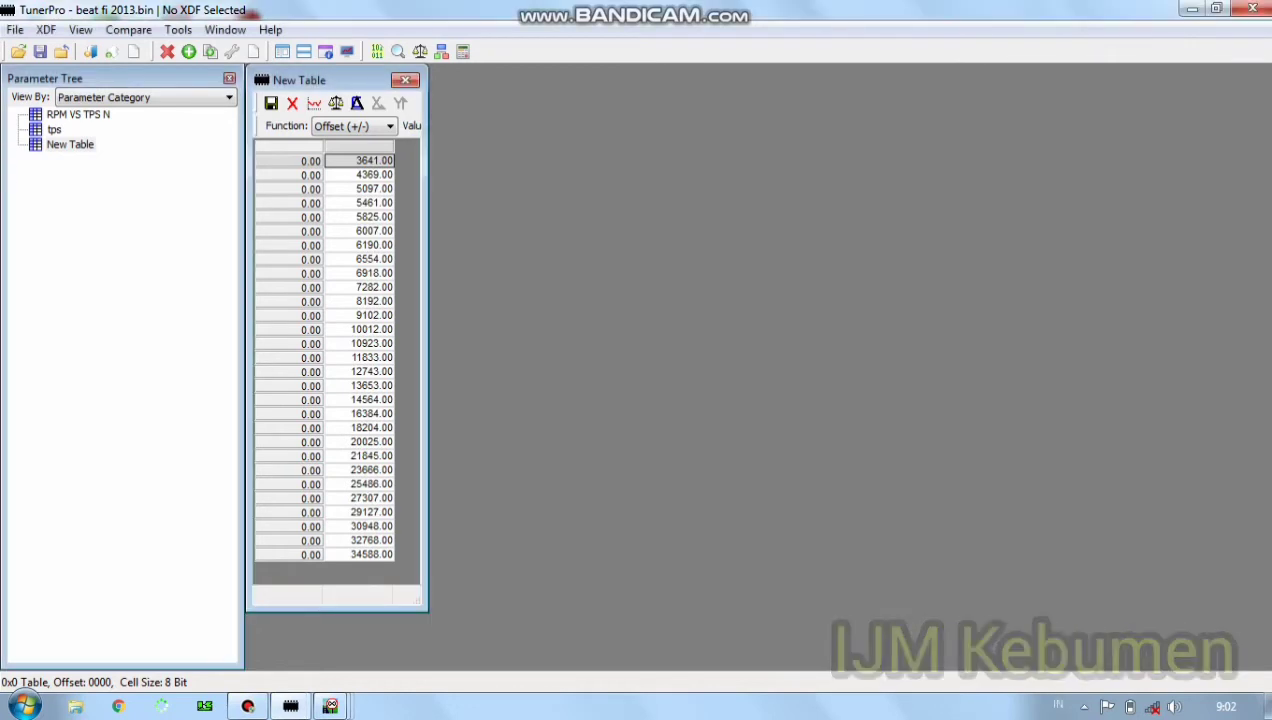
{"action": "left_click", "coordinate": [360, 175]}
{"action": "left_click", "coordinate": [360, 245]}
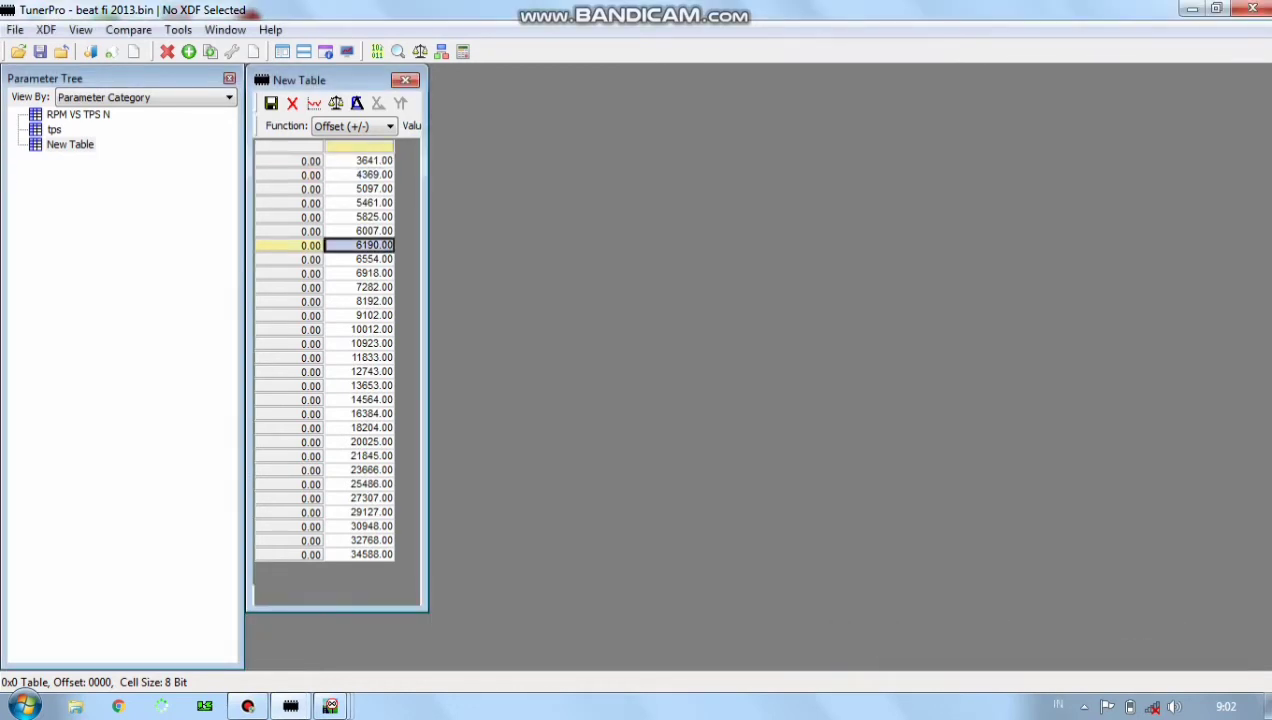
{"action": "left_click", "coordinate": [360, 512]}
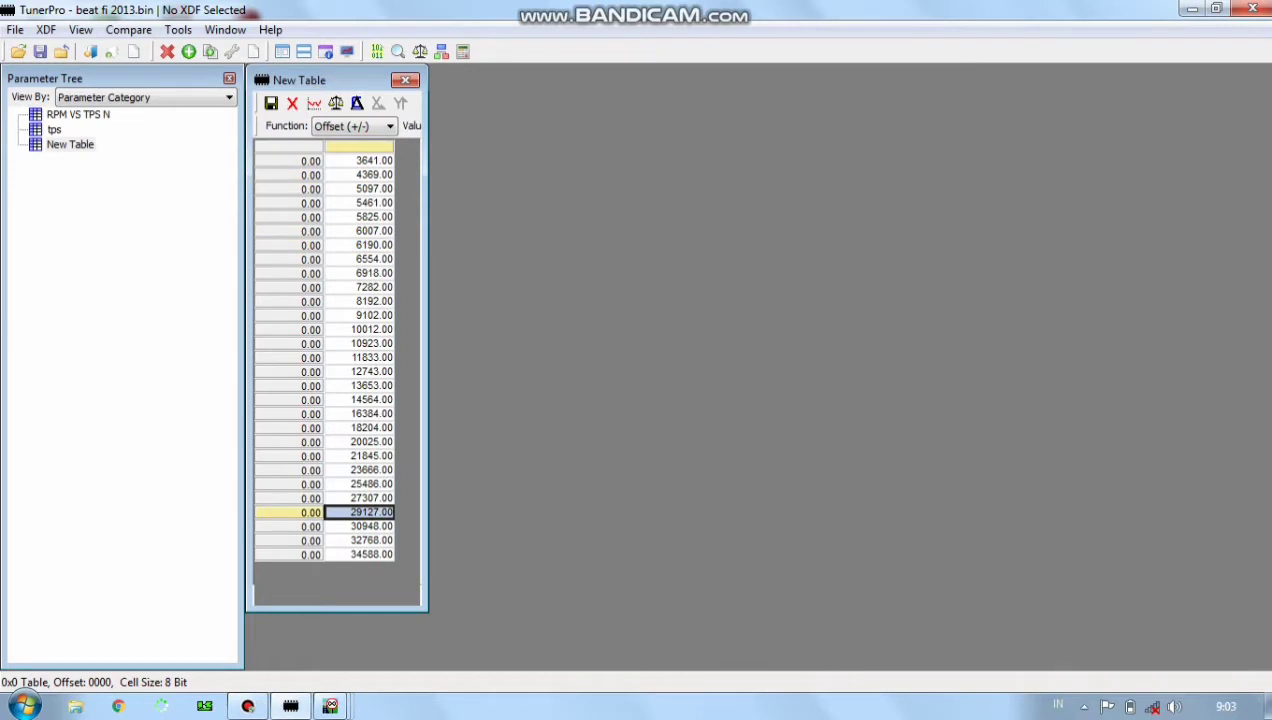
{"action": "left_click", "coordinate": [360, 554]}
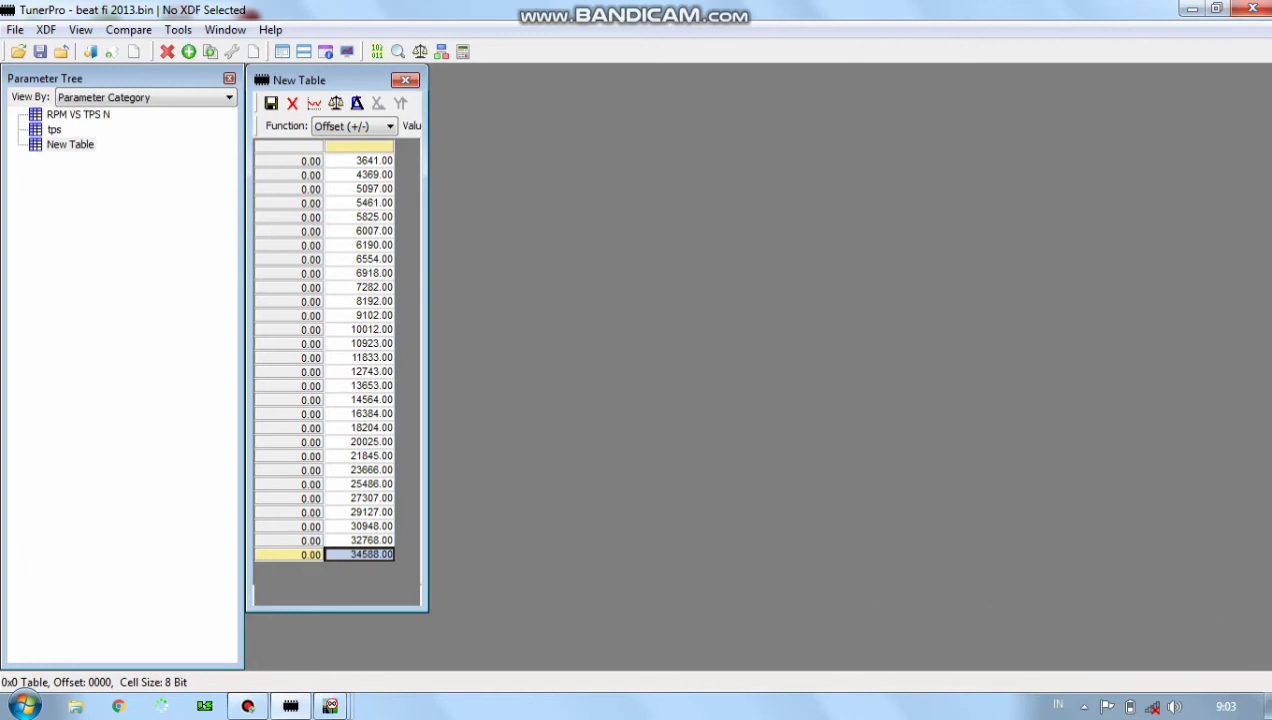
{"action": "left_click", "coordinate": [248, 706]}
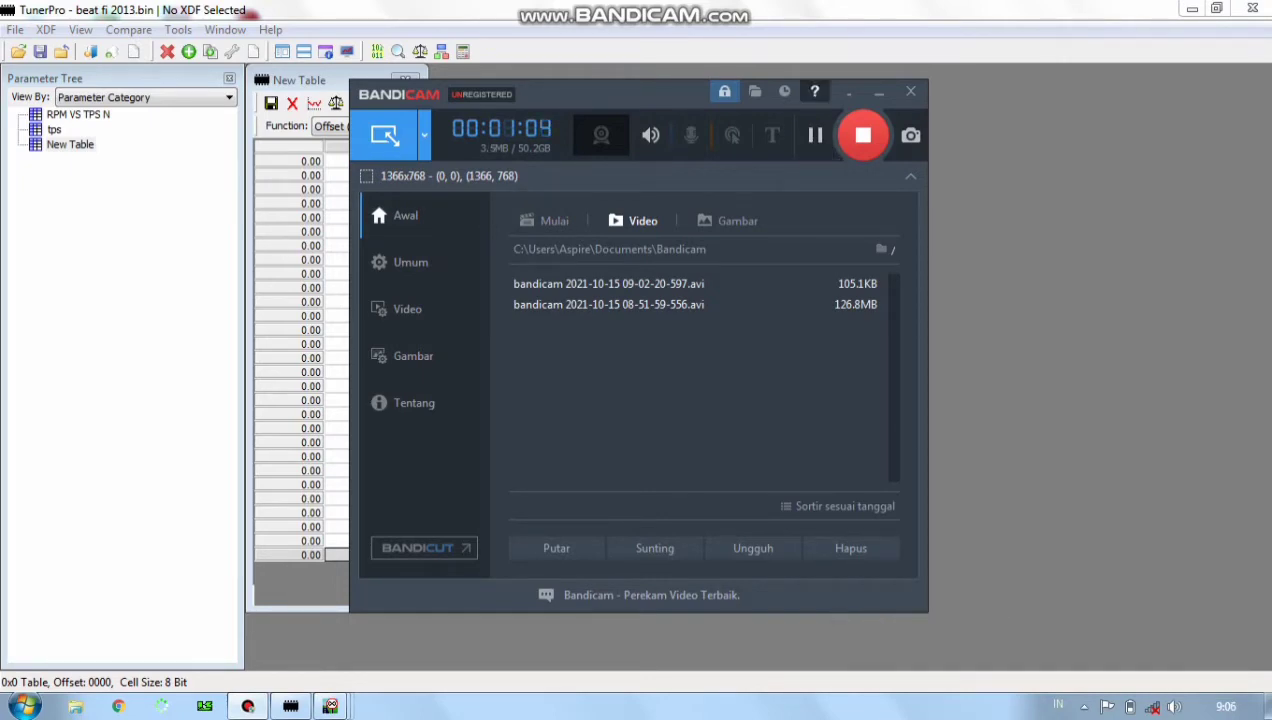
{"action": "left_click", "coordinate": [879, 92]}
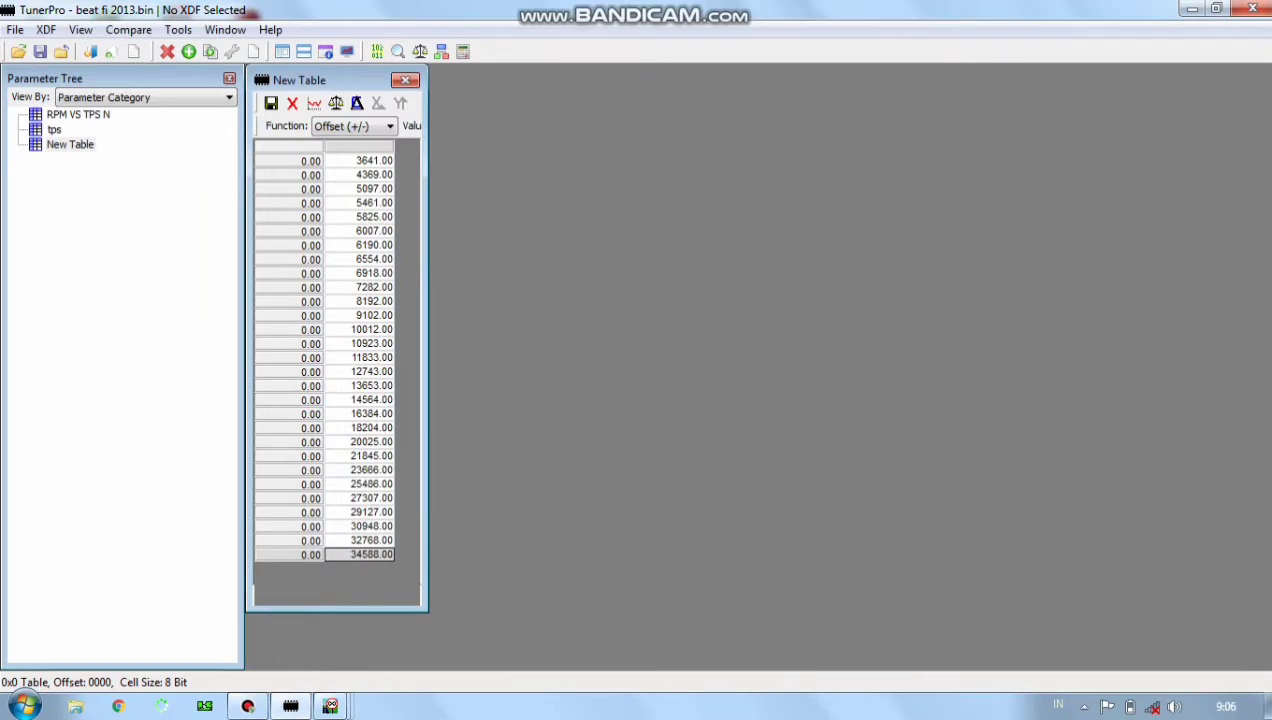
Open the tps table's values and its XDF parameter definition.
{"action": "double_click", "coordinate": [54, 129]}
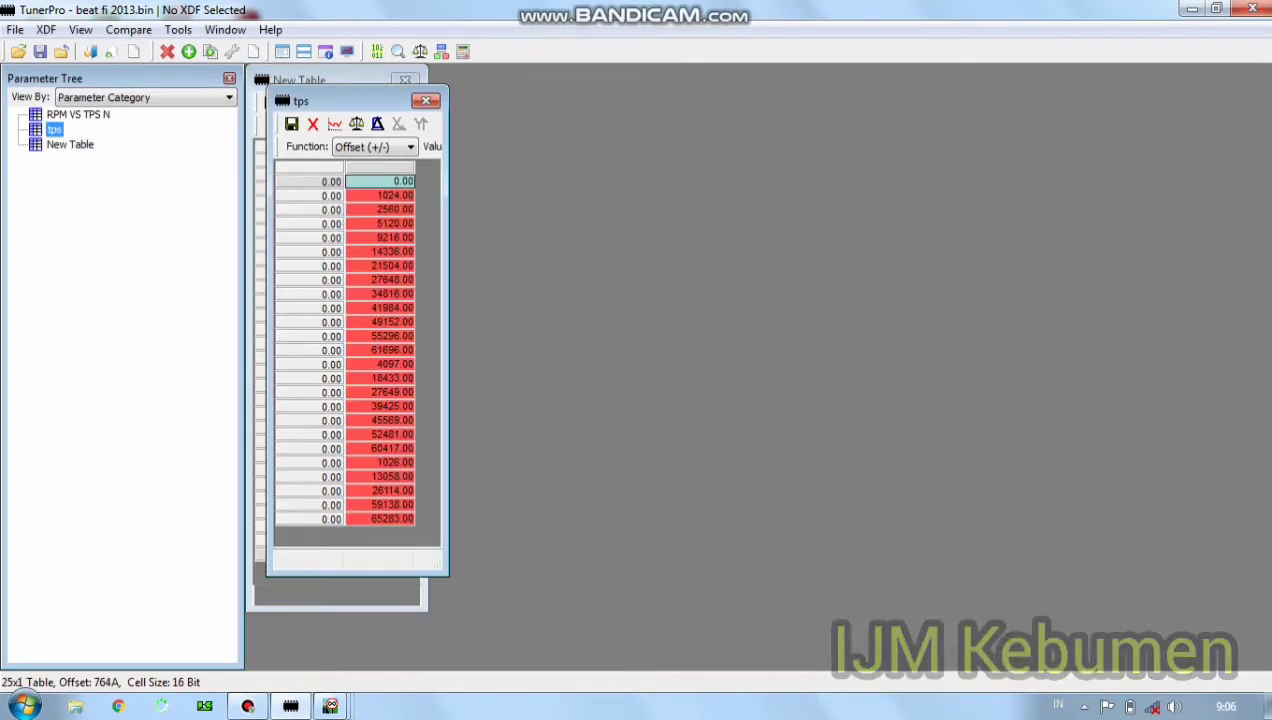
{"action": "right_click", "coordinate": [52, 129]}
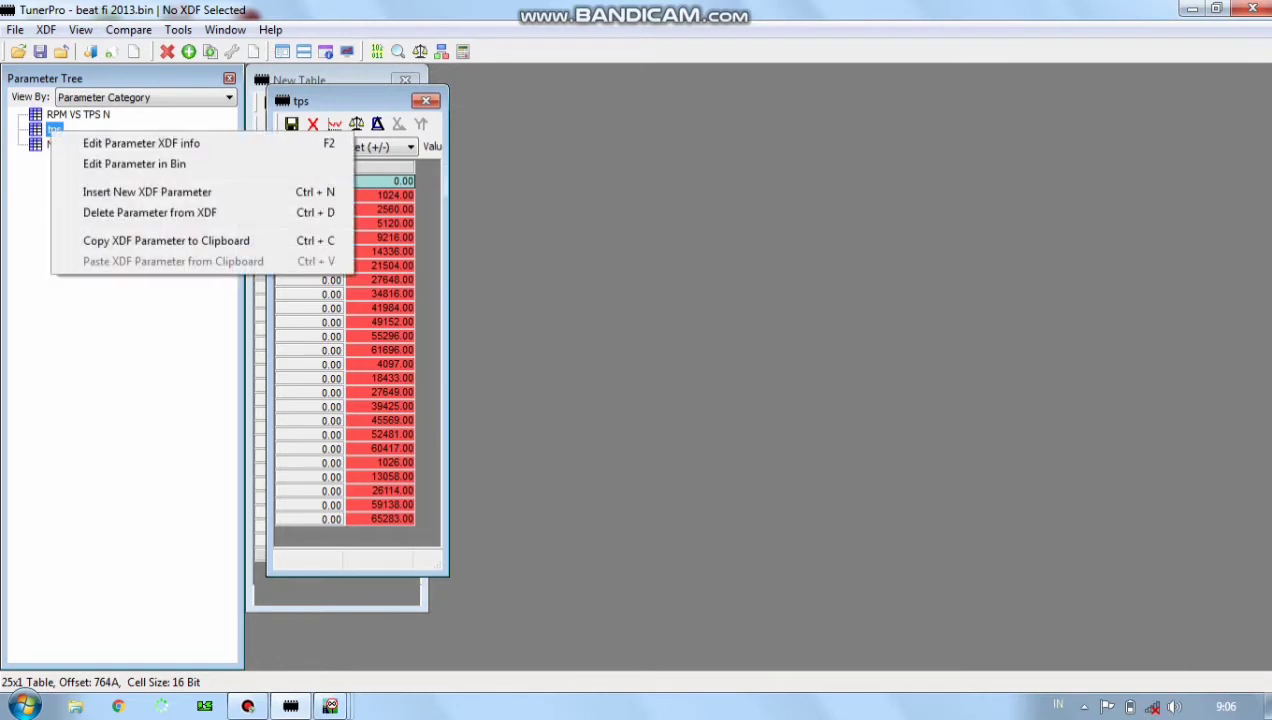
{"action": "left_click", "coordinate": [110, 137]}
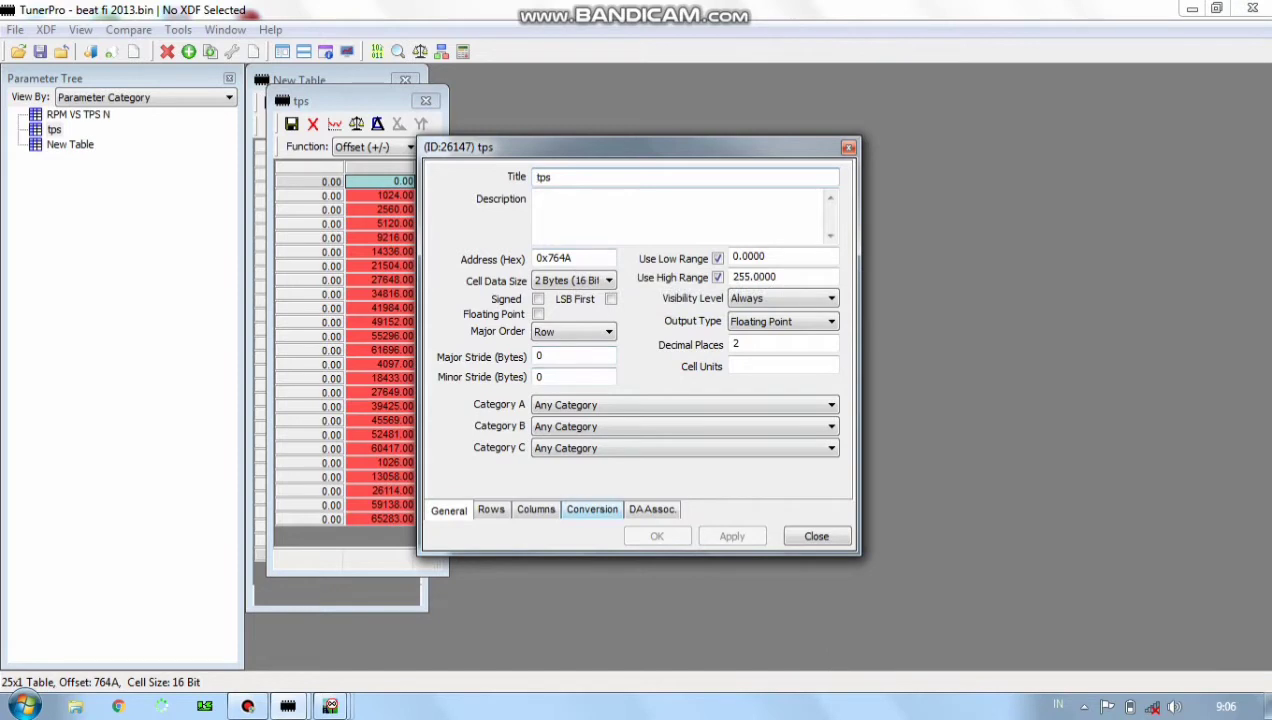
Set the tps table's global conversion equation to X*0.0976.
{"action": "left_click", "coordinate": [592, 509]}
{"action": "left_click", "coordinate": [793, 181]}
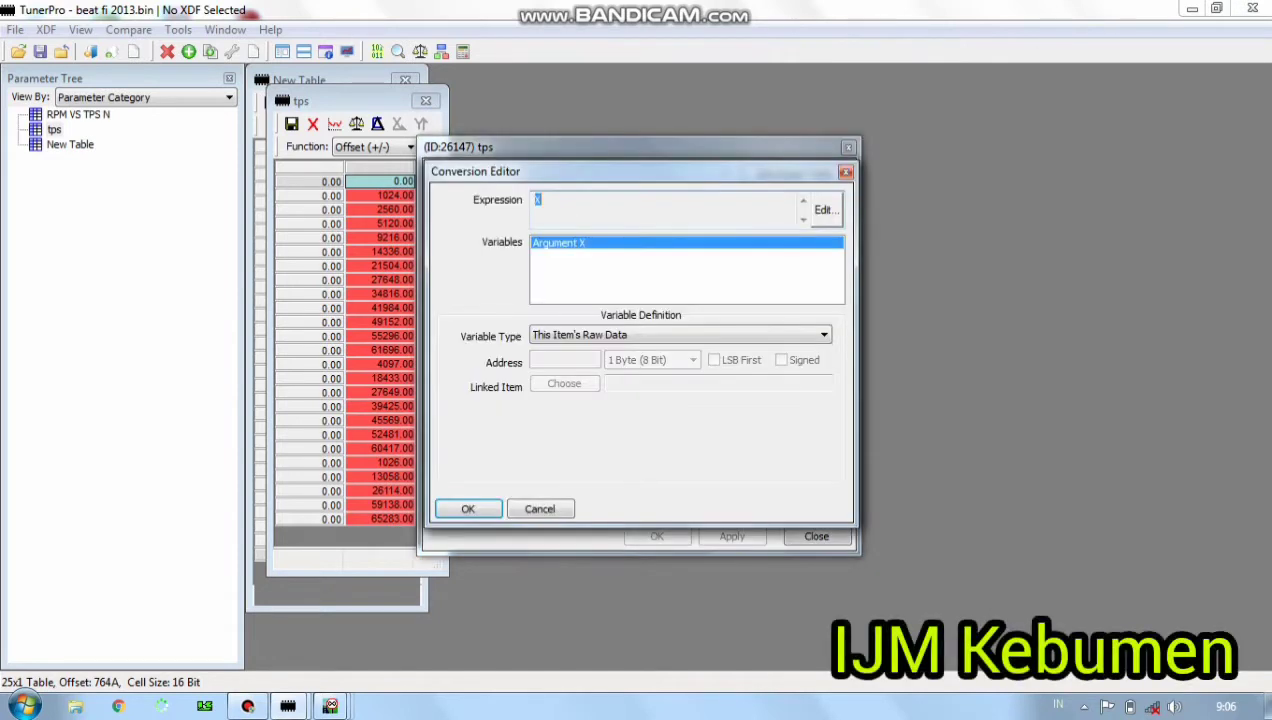
{"action": "left_click", "coordinate": [822, 210]}
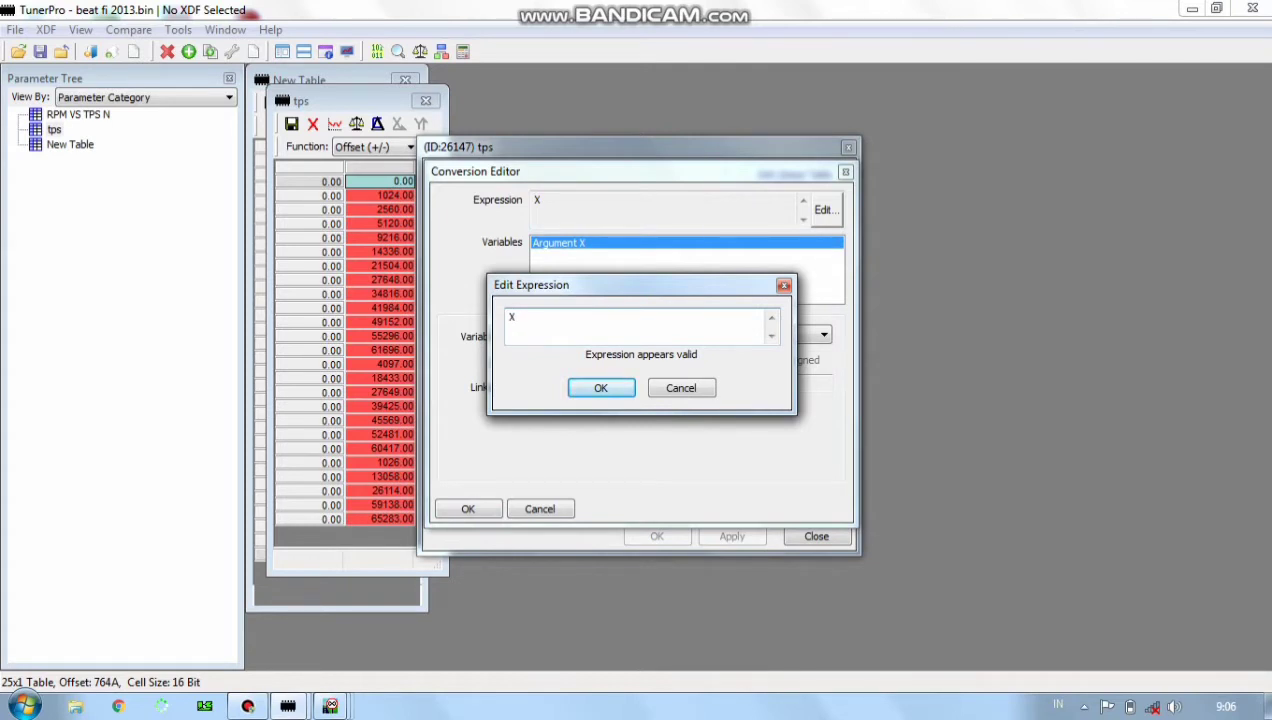
{"action": "type", "text": "/"}
{"action": "key", "text": "BackSpace"}
{"action": "type", "text": "p"}
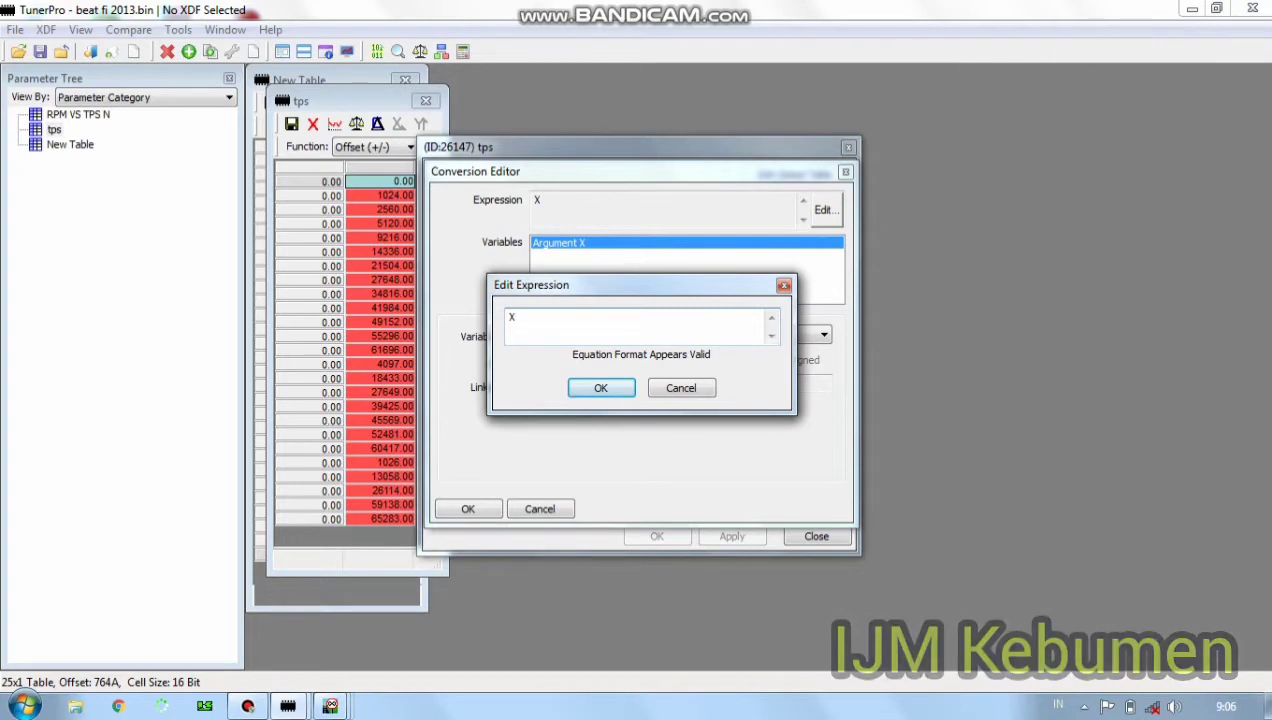
{"action": "type", "text": "p"}
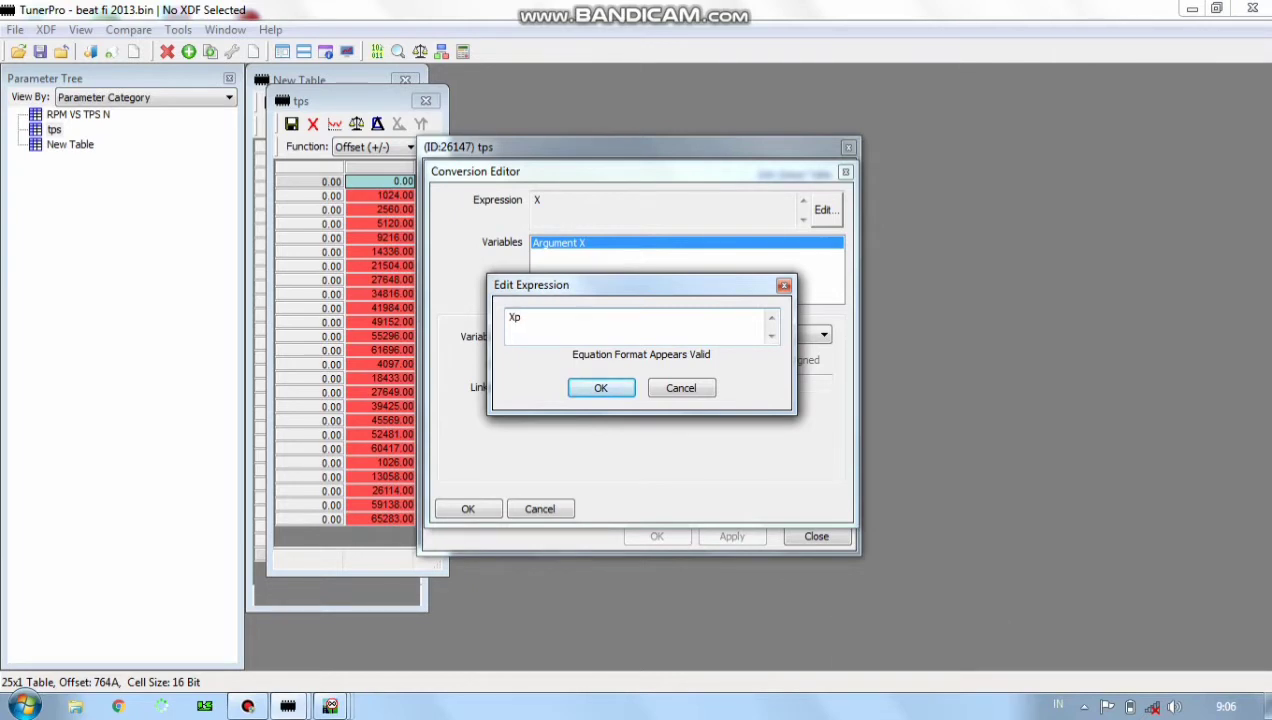
{"action": "key", "text": "BackSpace"}
{"action": "type", "text": "P"}
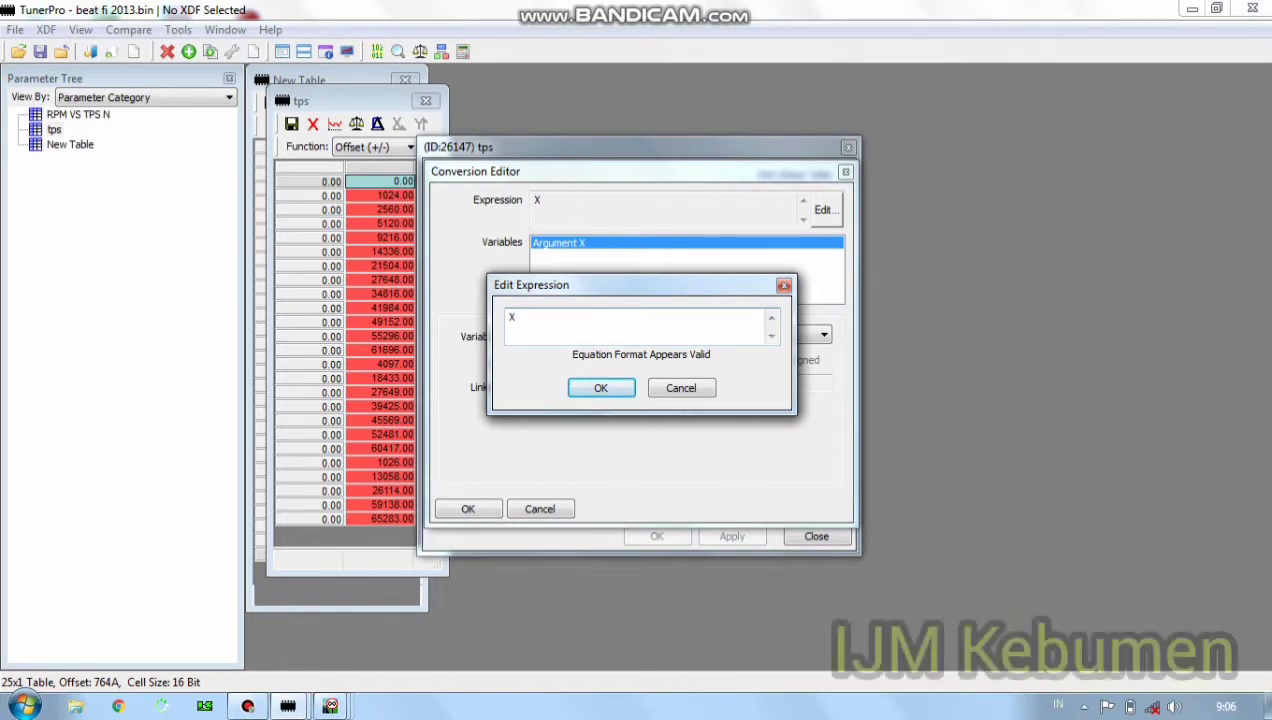
{"action": "type", "text": "P"}
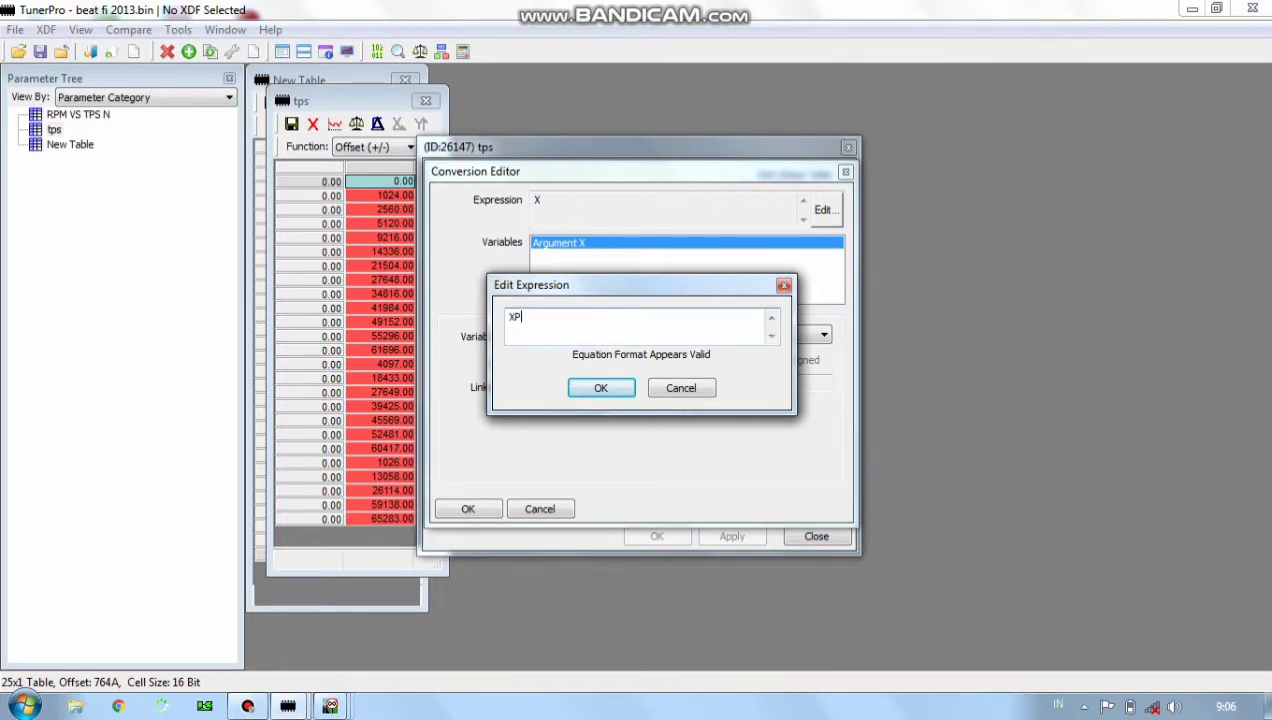
{"action": "key", "text": "BackSpace"}
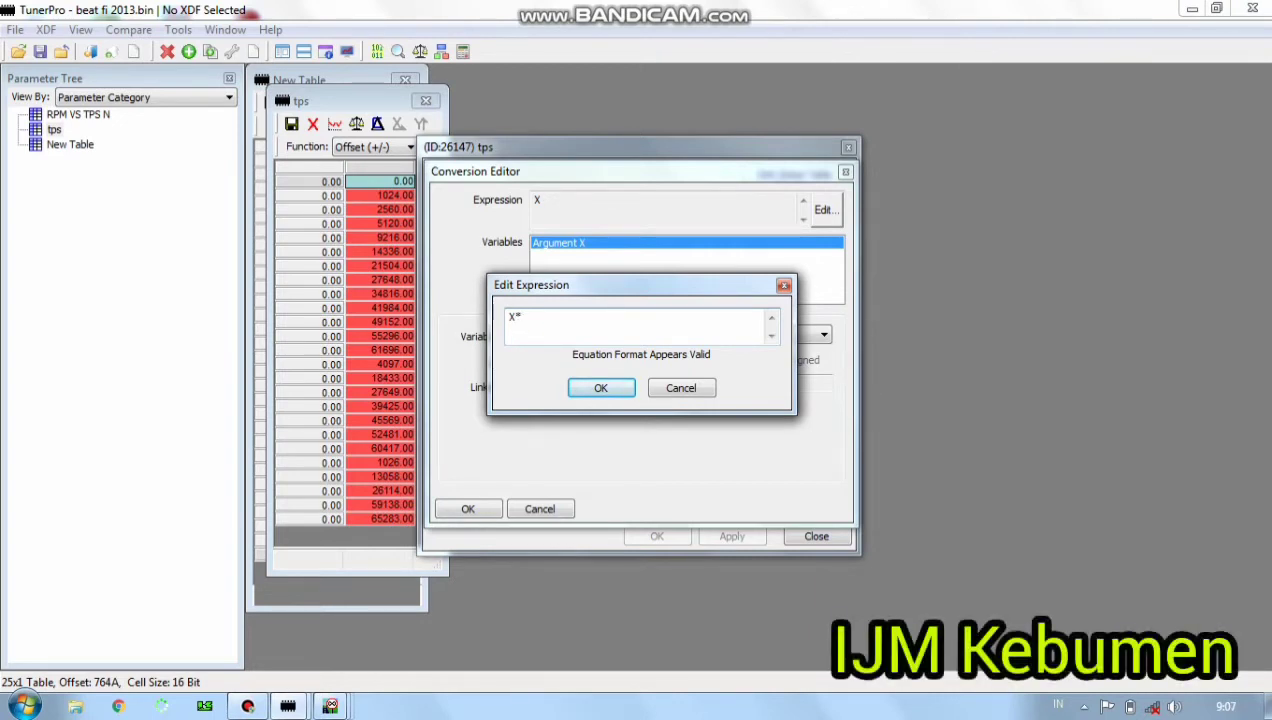
{"action": "type", "text": "0.0976"}
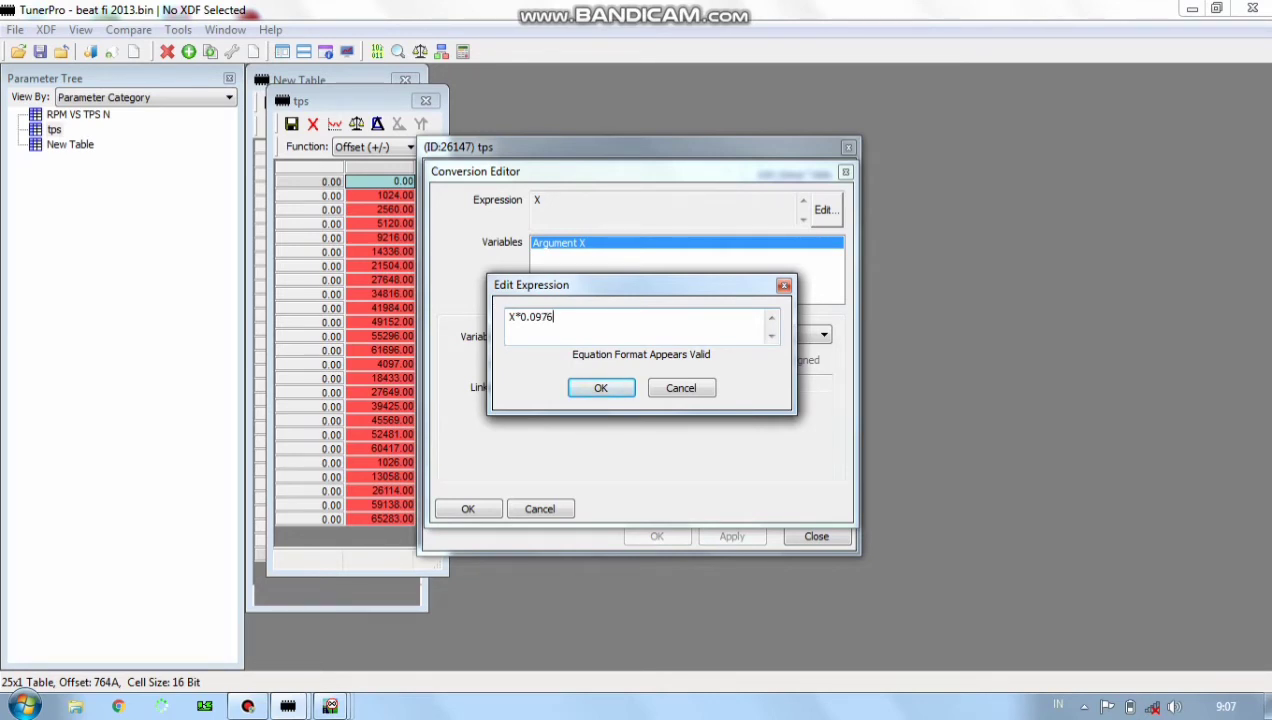
{"action": "left_click", "coordinate": [600, 387]}
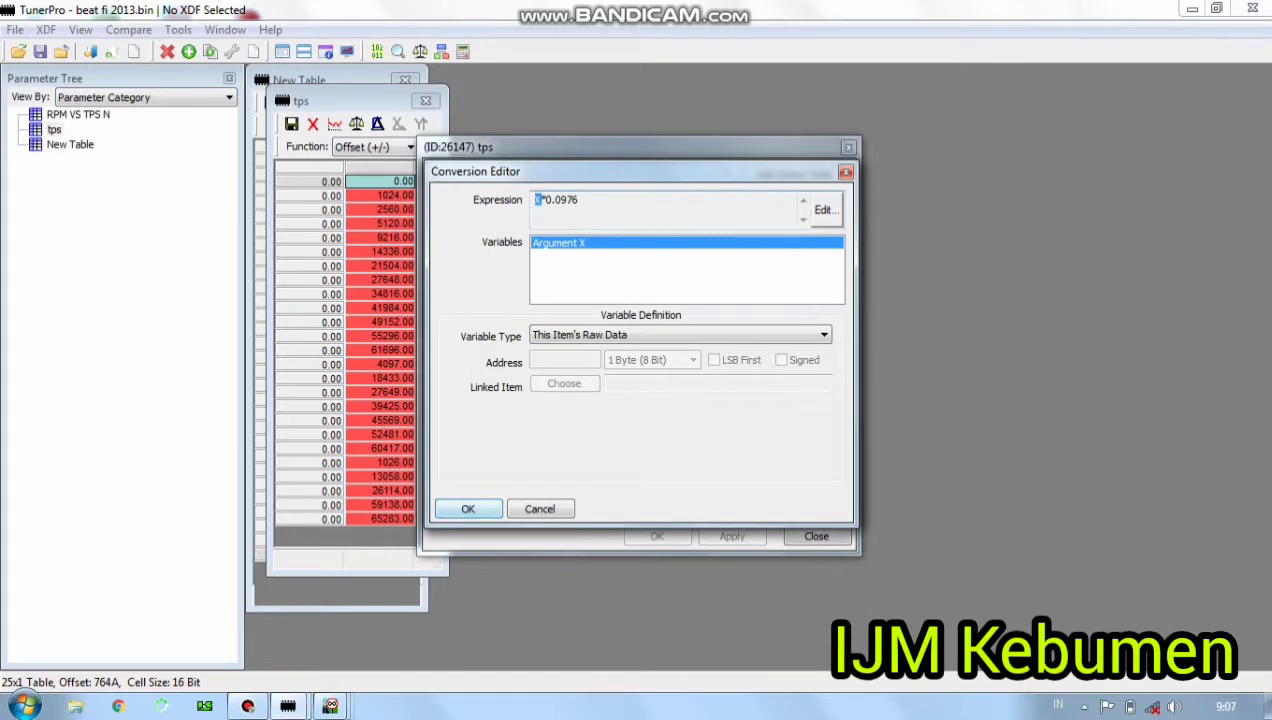
{"action": "key", "text": "Return"}
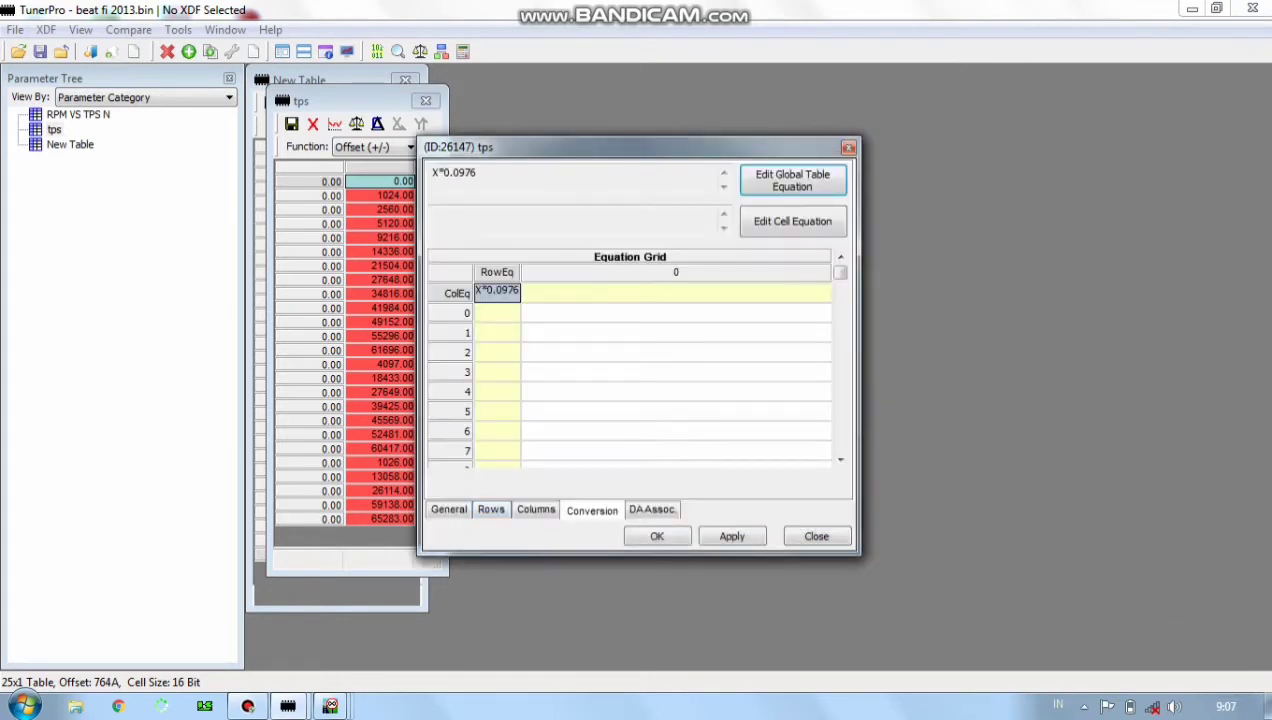
Enable LSB First and set 1 decimal place for the tps table, apply the definition, and close both tps windows.
{"action": "left_click", "coordinate": [449, 509]}
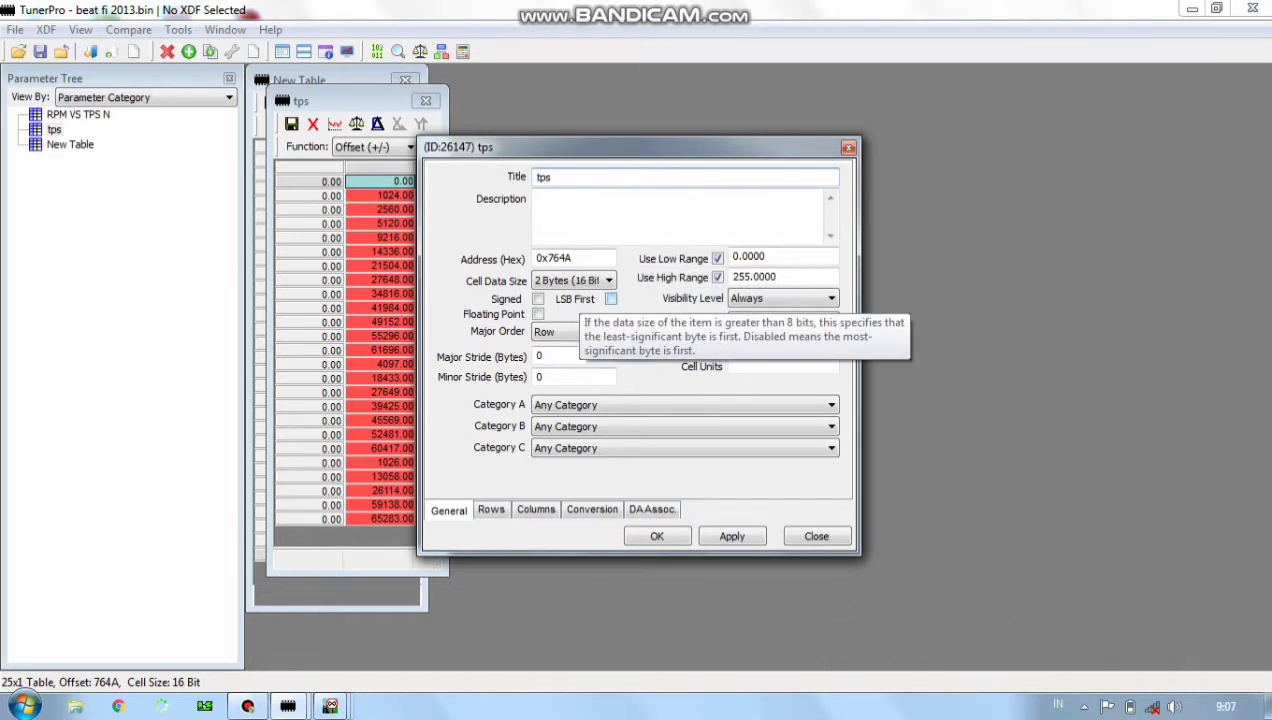
{"action": "left_click", "coordinate": [610, 299]}
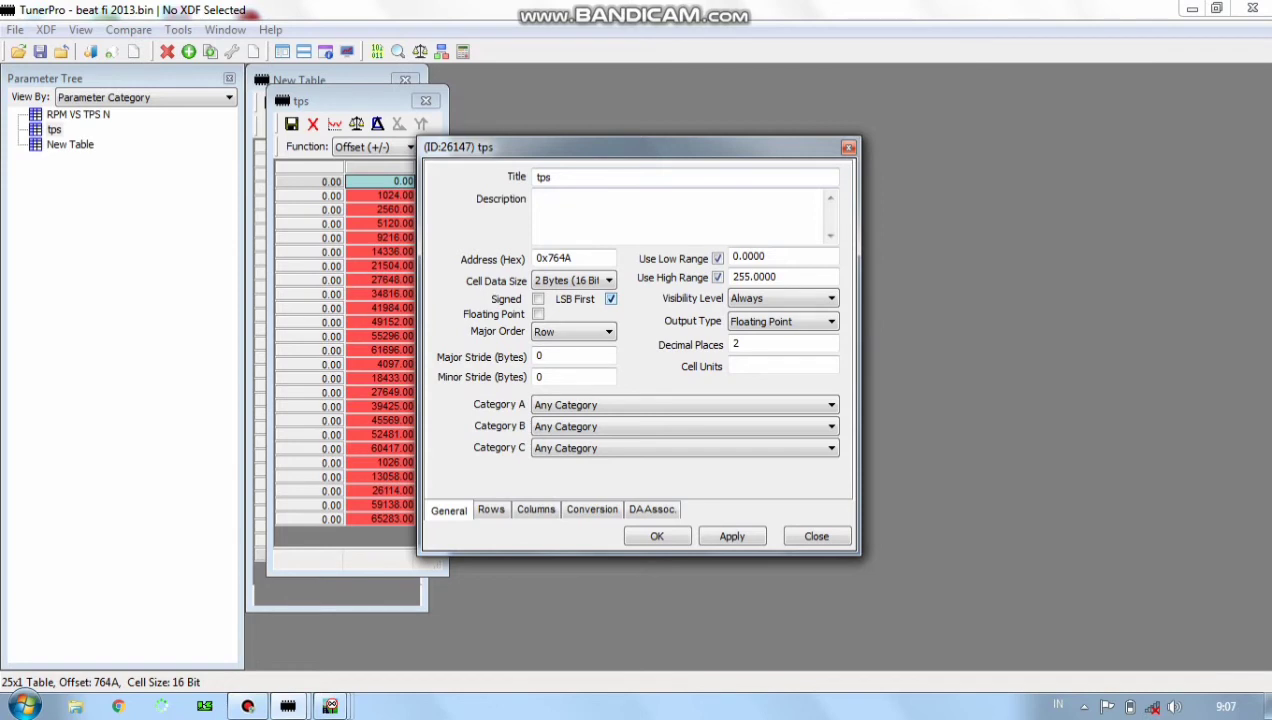
{"action": "left_click", "coordinate": [744, 344]}
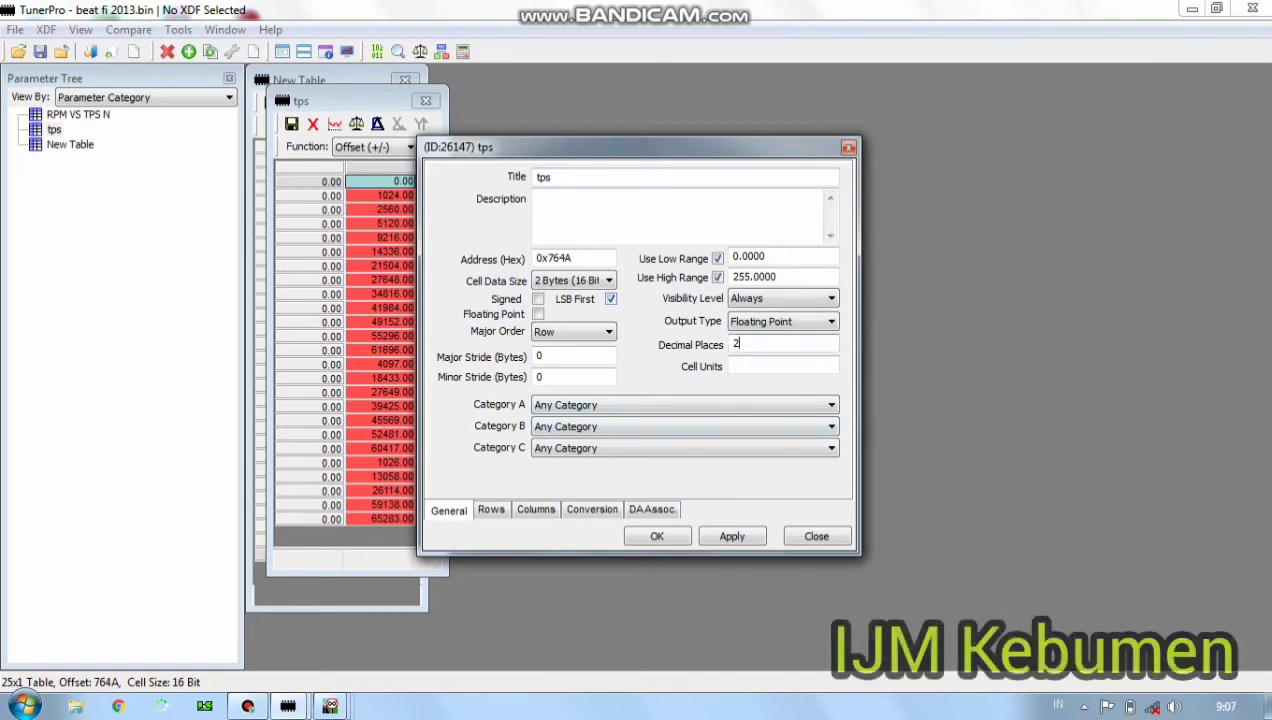
{"action": "key", "text": "BackSpace"}
{"action": "type", "text": "1"}
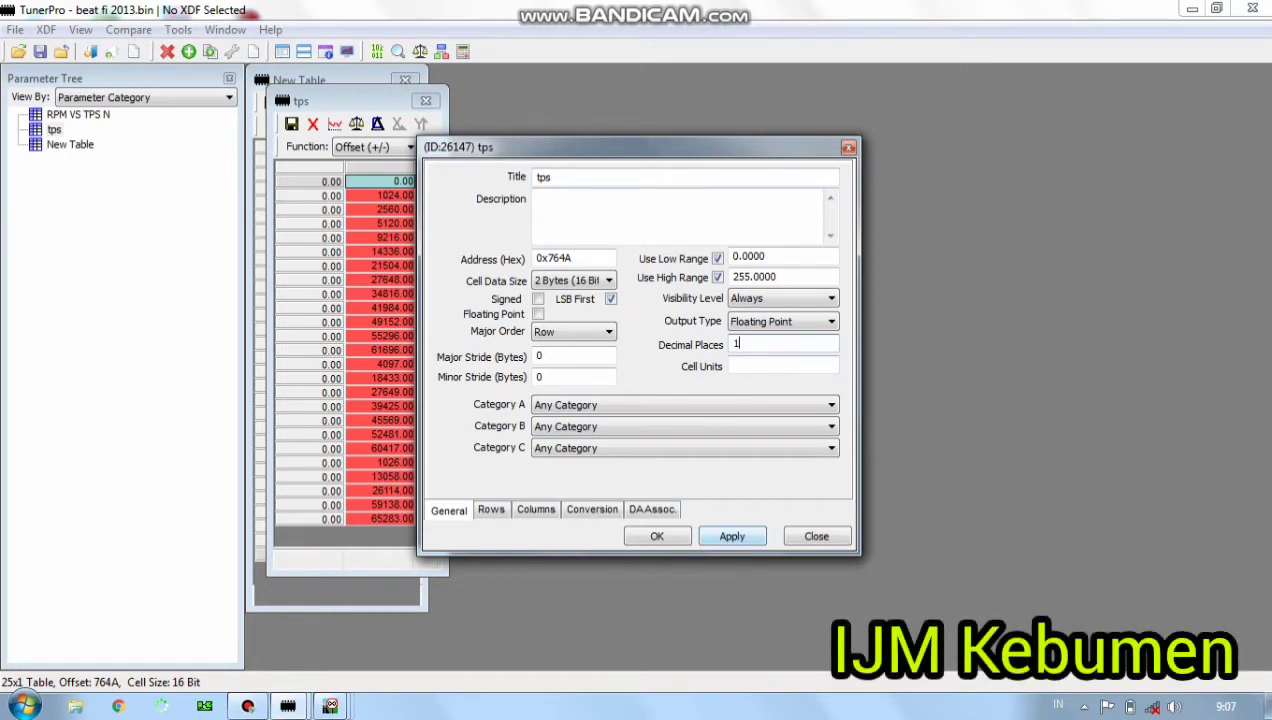
{"action": "left_click", "coordinate": [732, 536]}
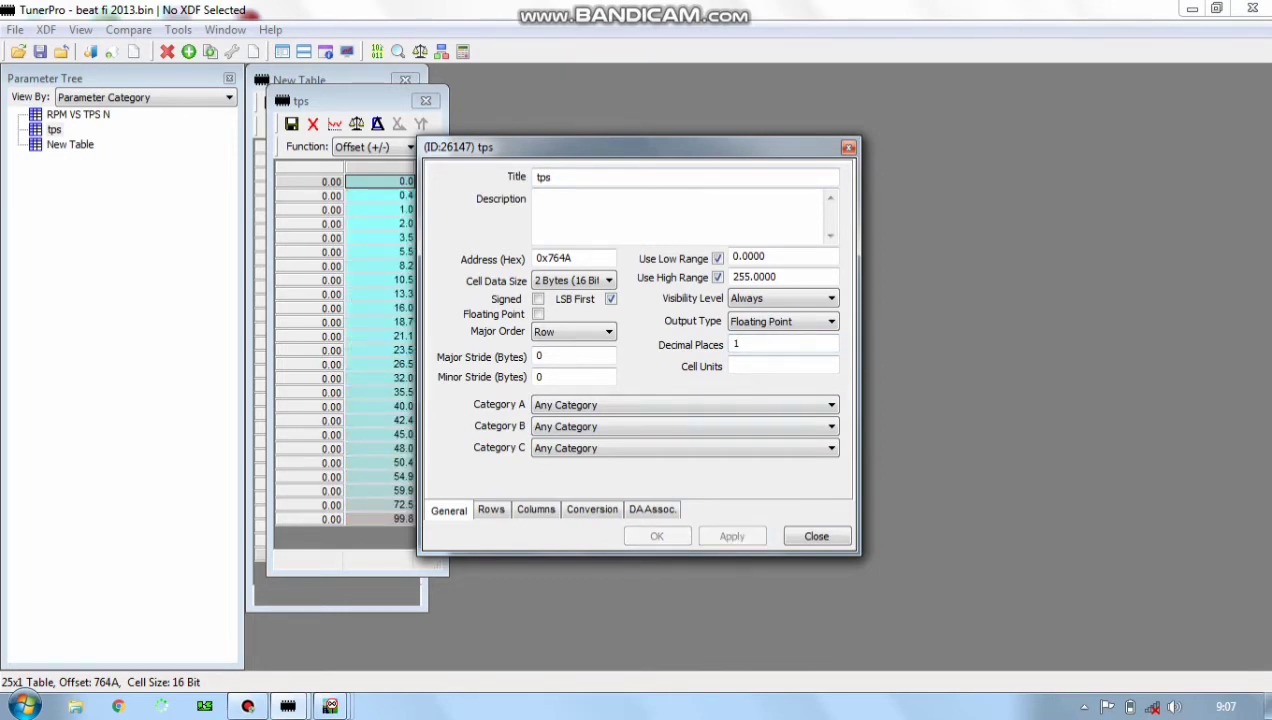
{"action": "key", "text": "Escape"}
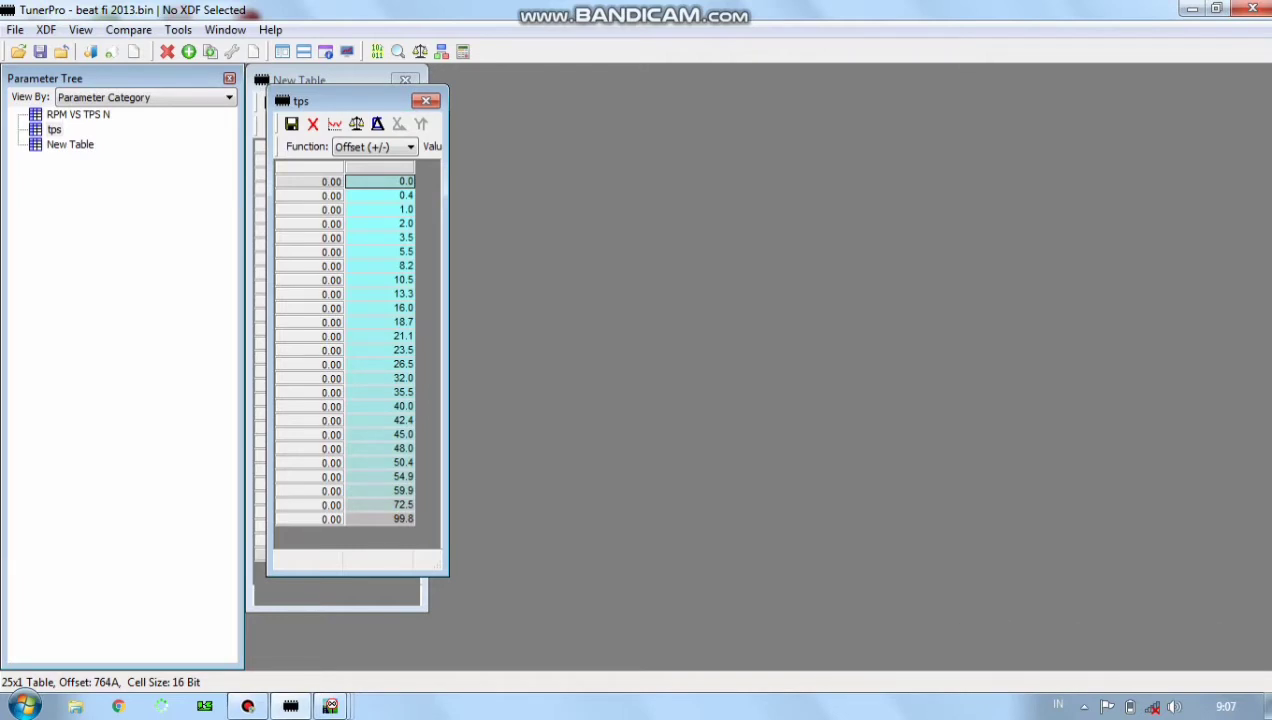
{"action": "left_click", "coordinate": [426, 101]}
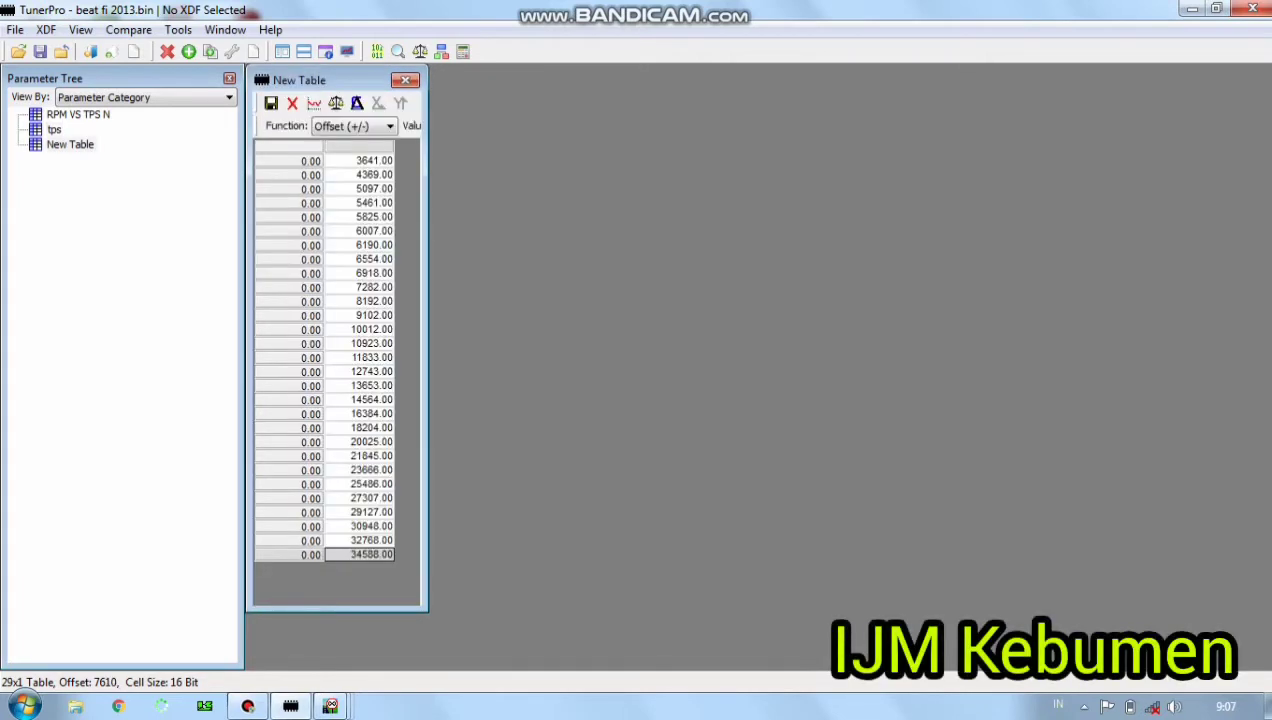
{"action": "left_click", "coordinate": [82, 144]}
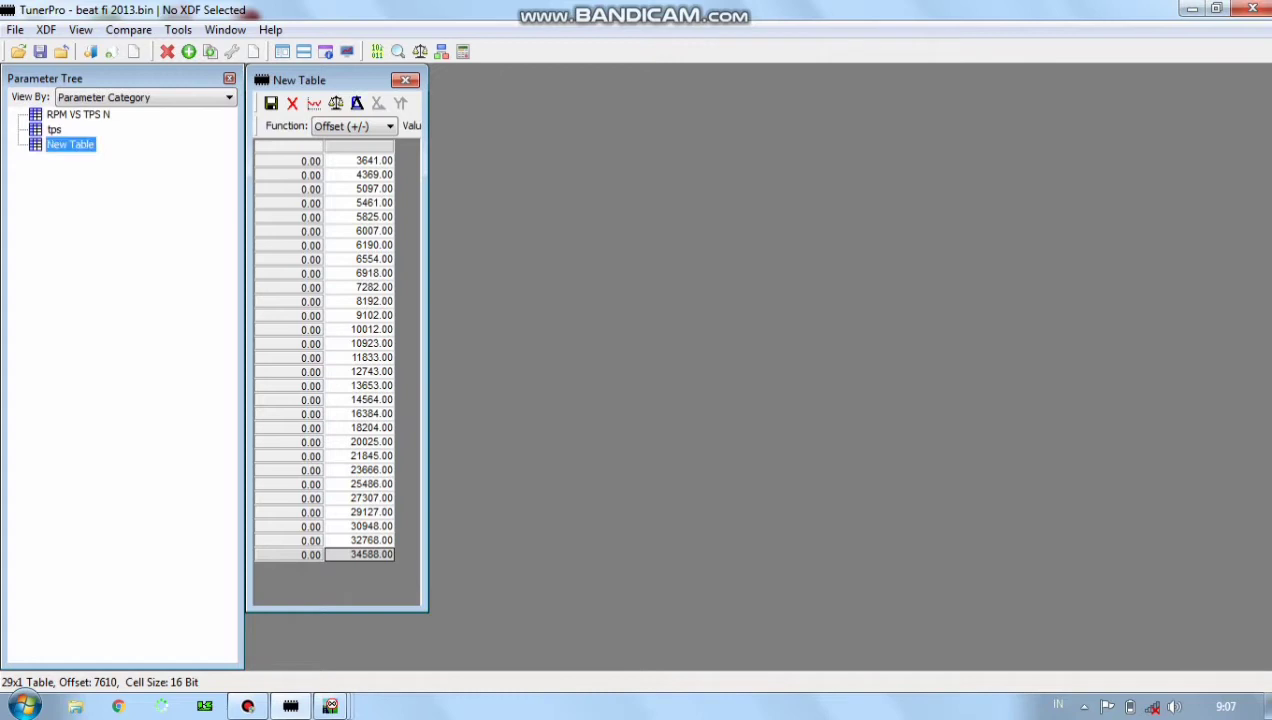
{"action": "right_click", "coordinate": [82, 144]}
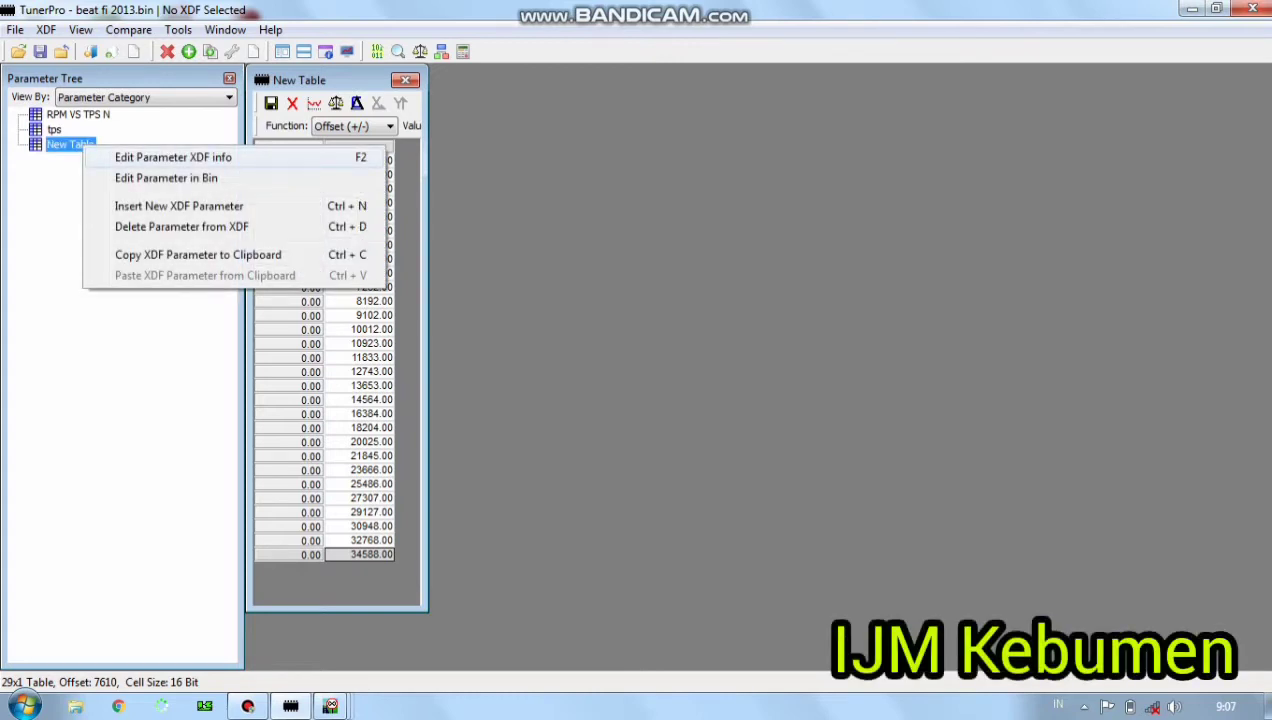
{"action": "left_click", "coordinate": [198, 255]}
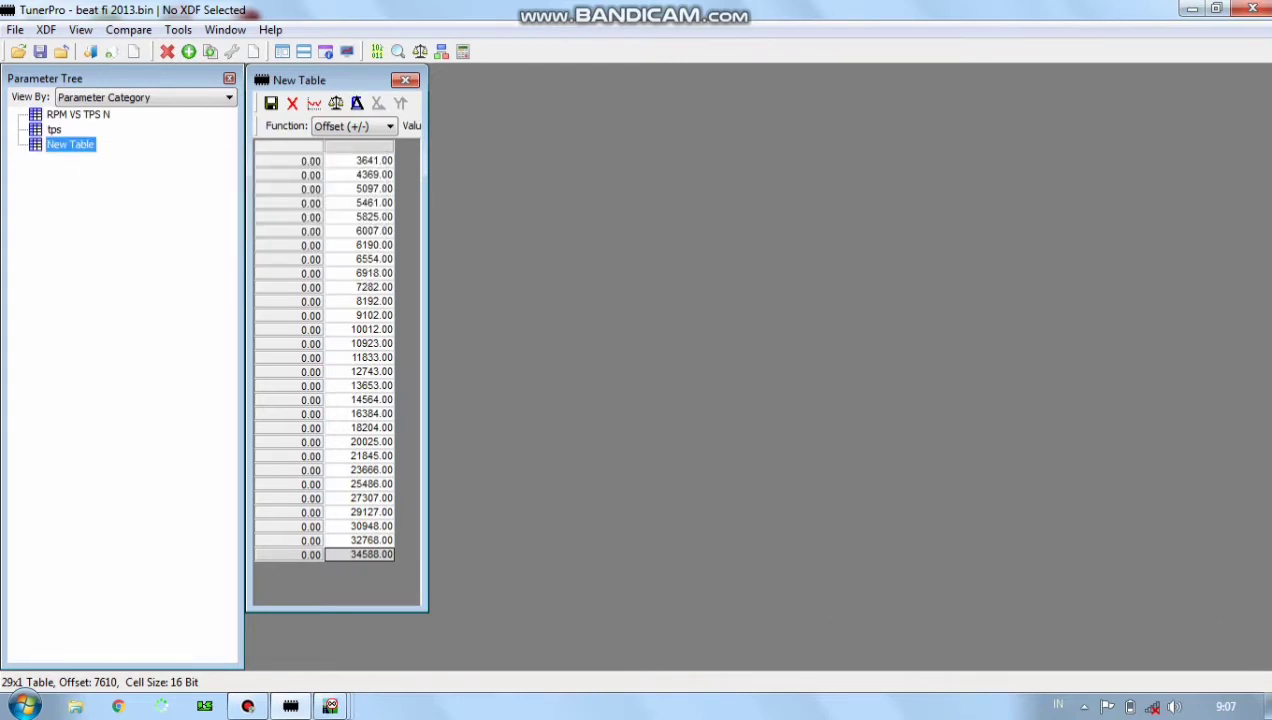
{"action": "left_click", "coordinate": [54, 130]}
Open the definition of New Table and change its title to RPM.
{"action": "left_click", "coordinate": [71, 145]}
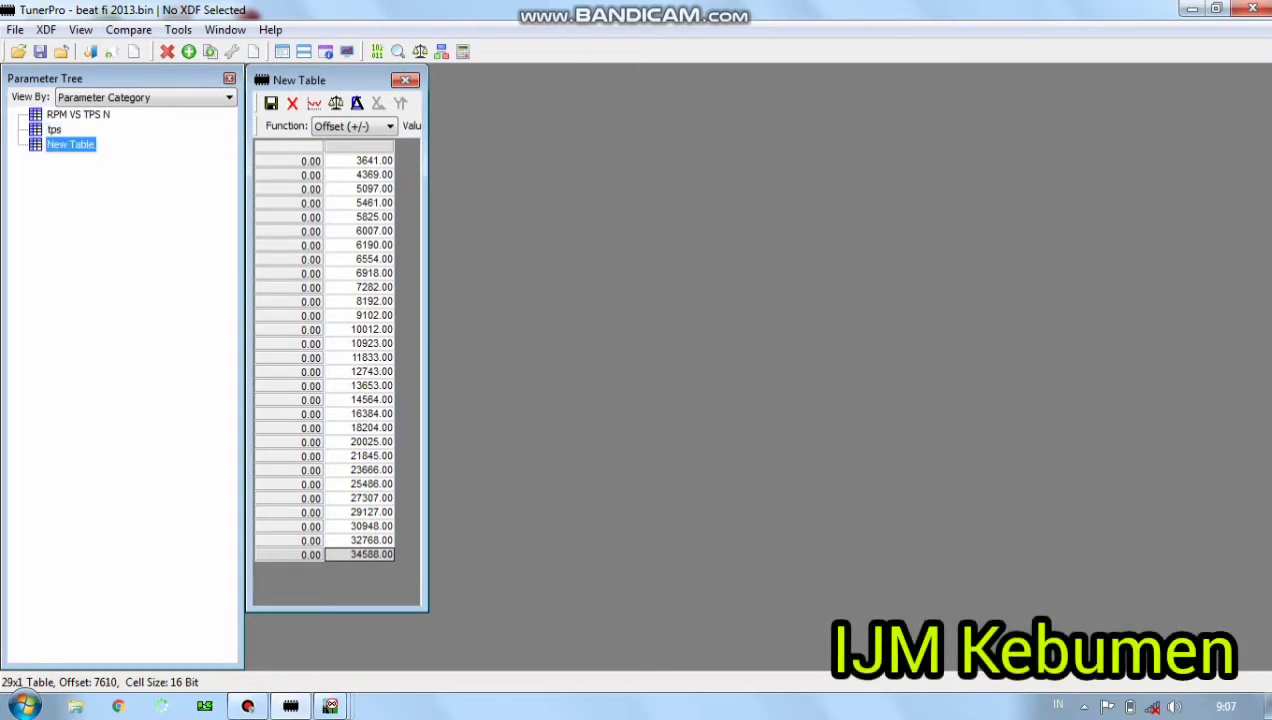
{"action": "right_click", "coordinate": [71, 145]}
{"action": "left_click", "coordinate": [130, 155]}
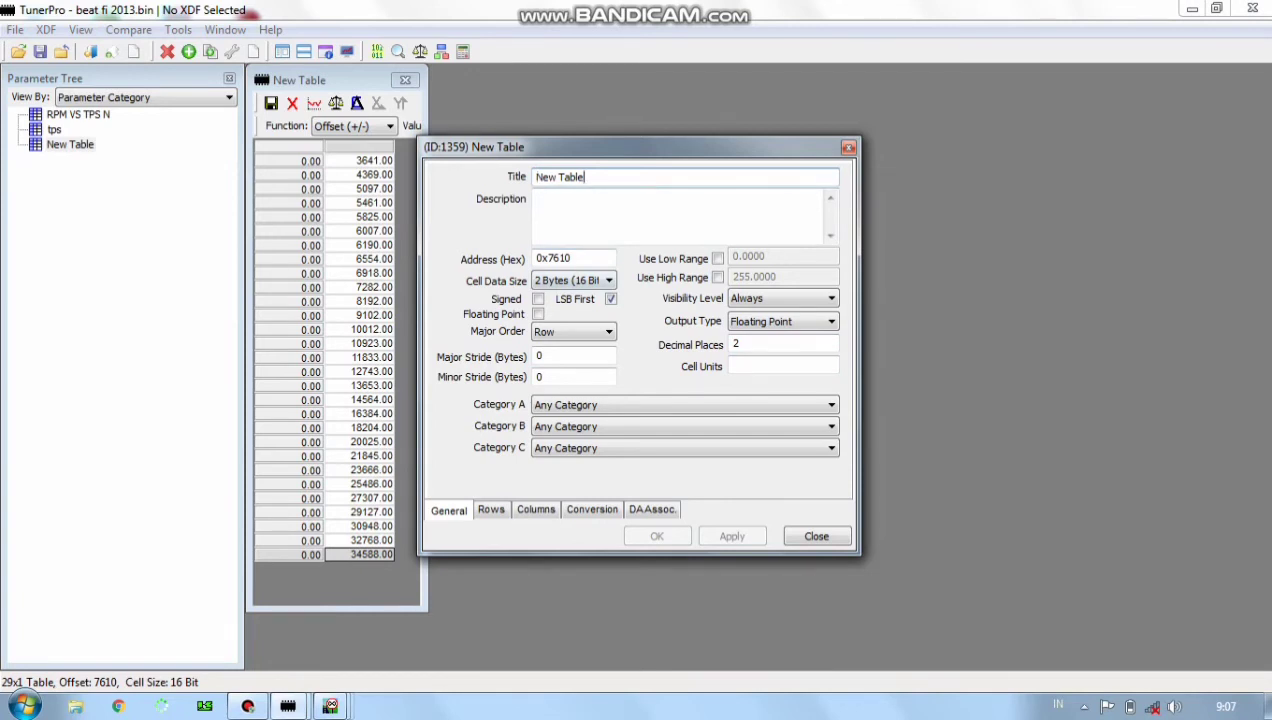
{"action": "key", "text": "BackSpace"}
{"action": "key", "text": "BackSpace"}
{"action": "key", "text": "BackSpace"}
{"action": "key", "text": "BackSpace"}
{"action": "key", "text": "BackSpace"}
{"action": "key", "text": "BackSpace"}
{"action": "key", "text": "BackSpace"}
{"action": "key", "text": "BackSpace"}
{"action": "key", "text": "BackSpace"}
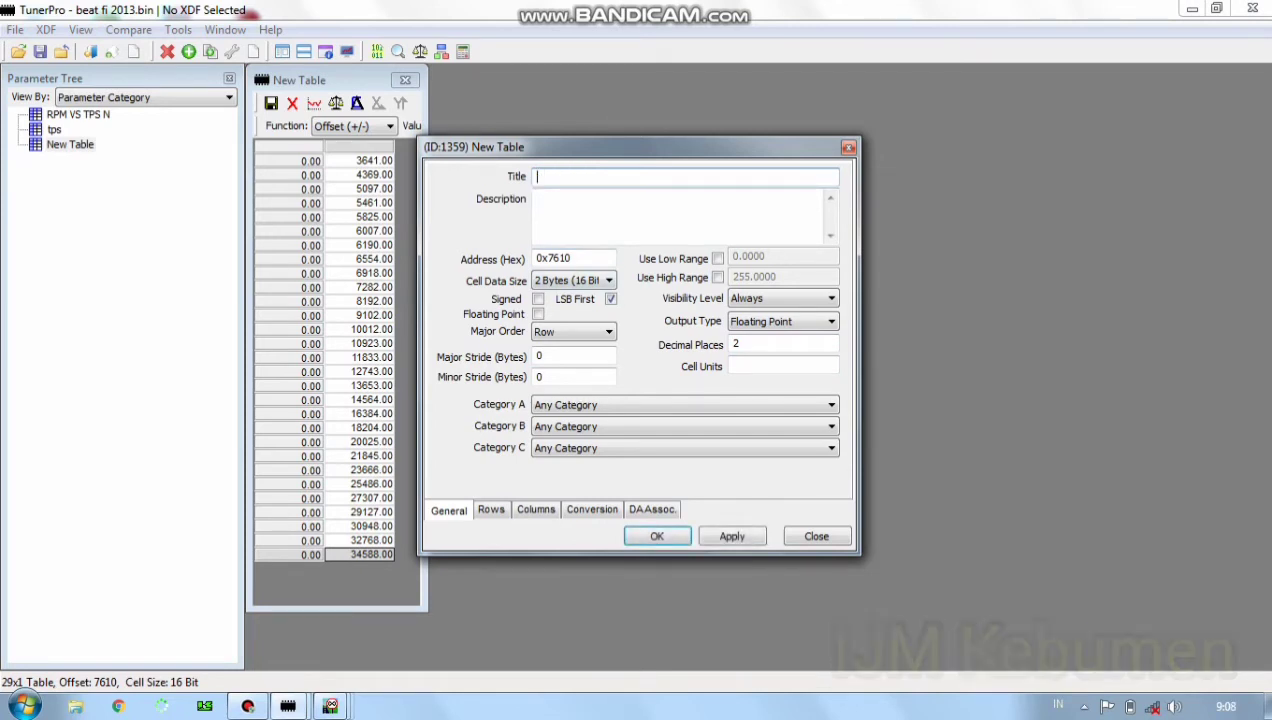
{"action": "type", "text": "RPM"}
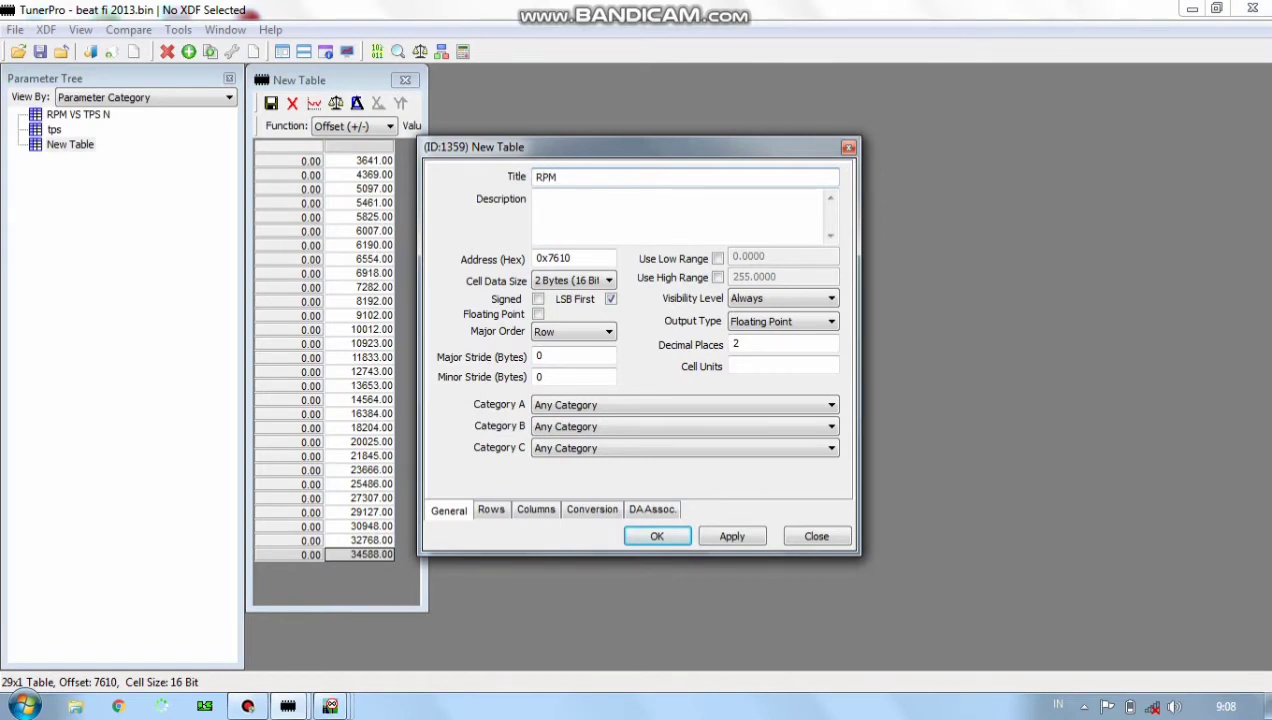
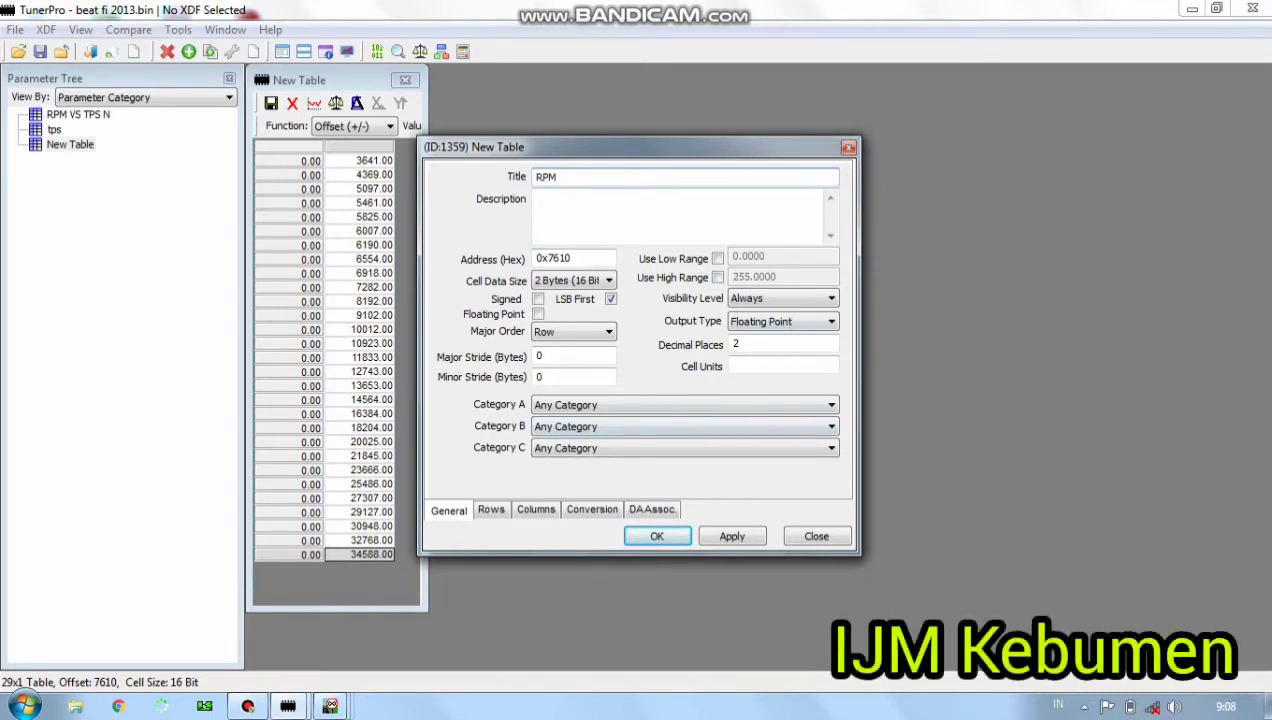
Enable the low and high range limits for the RPM table and apply the global conversion equation X/3.640833.
{"action": "left_click", "coordinate": [718, 259]}
{"action": "left_click", "coordinate": [718, 277]}
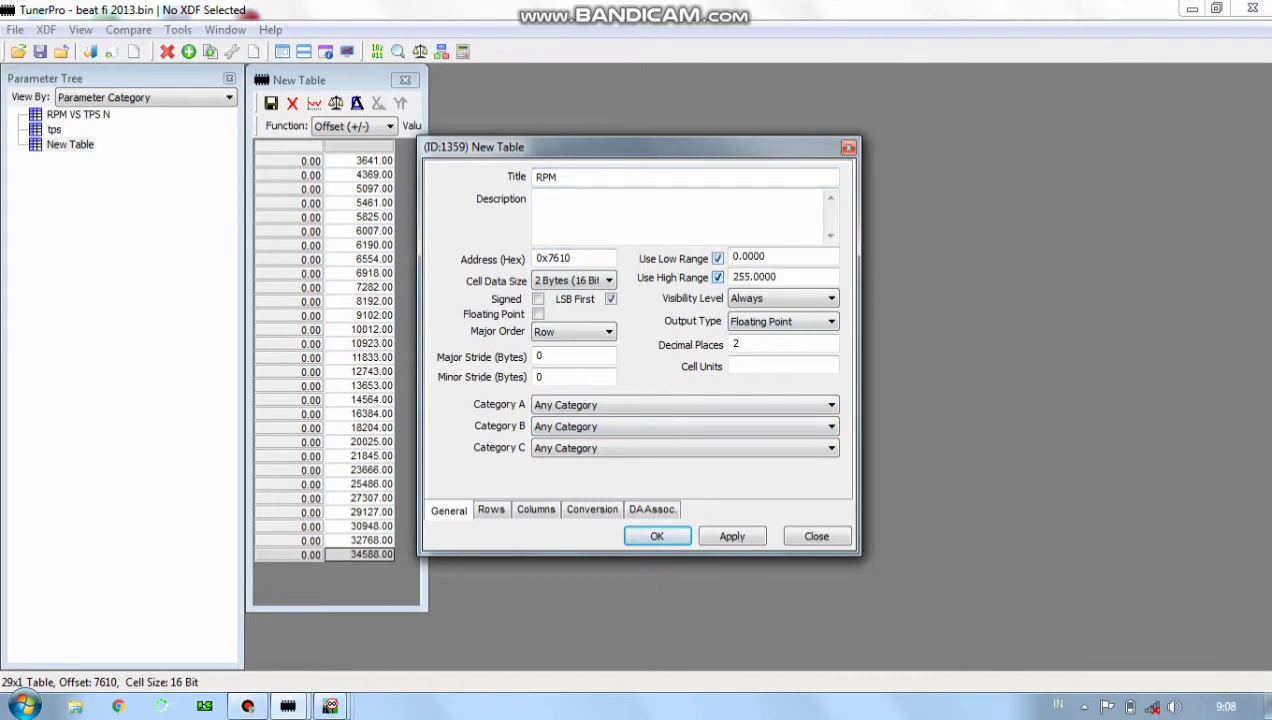
{"action": "left_click", "coordinate": [592, 509]}
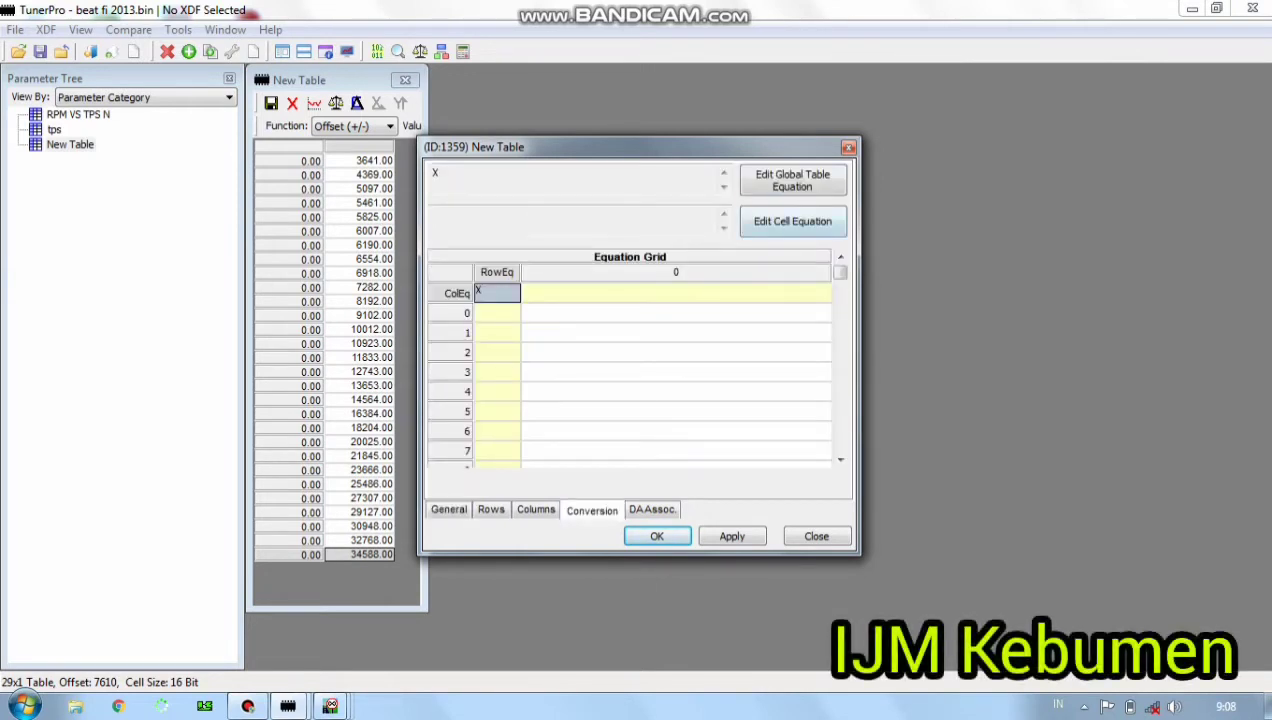
{"action": "left_click", "coordinate": [792, 180]}
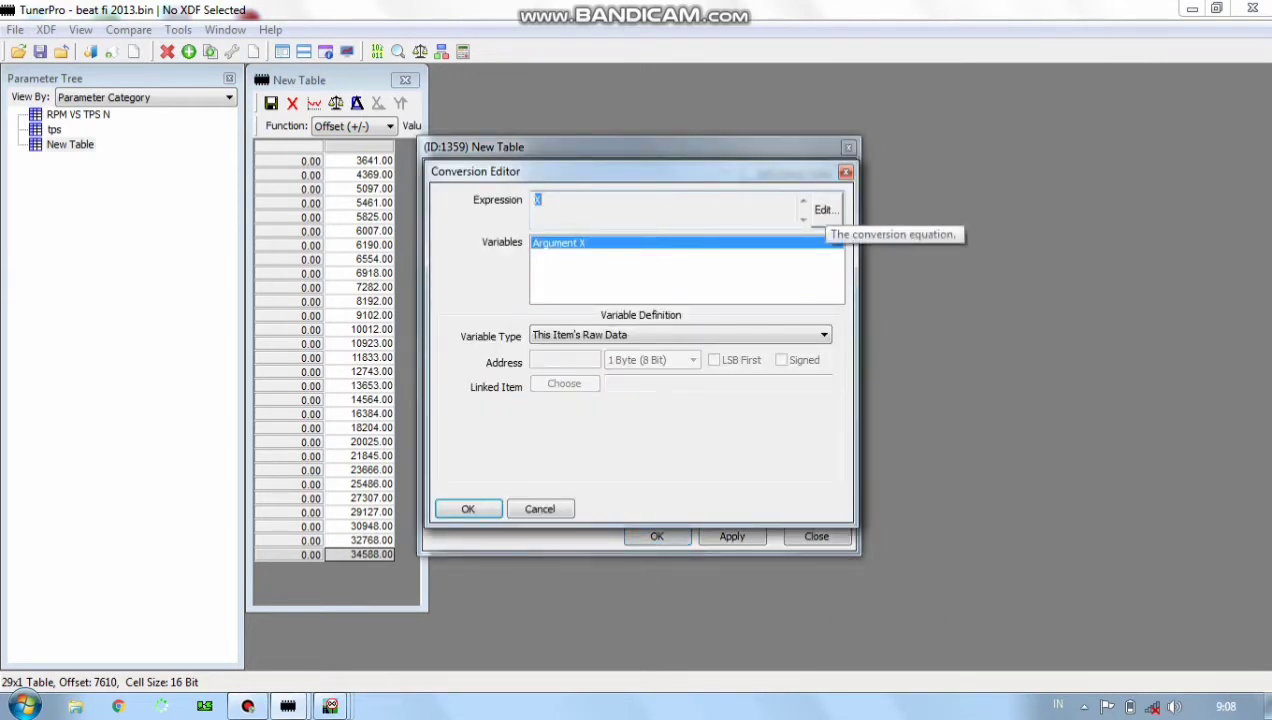
{"action": "left_click", "coordinate": [822, 210]}
{"action": "left_click", "coordinate": [520, 318]}
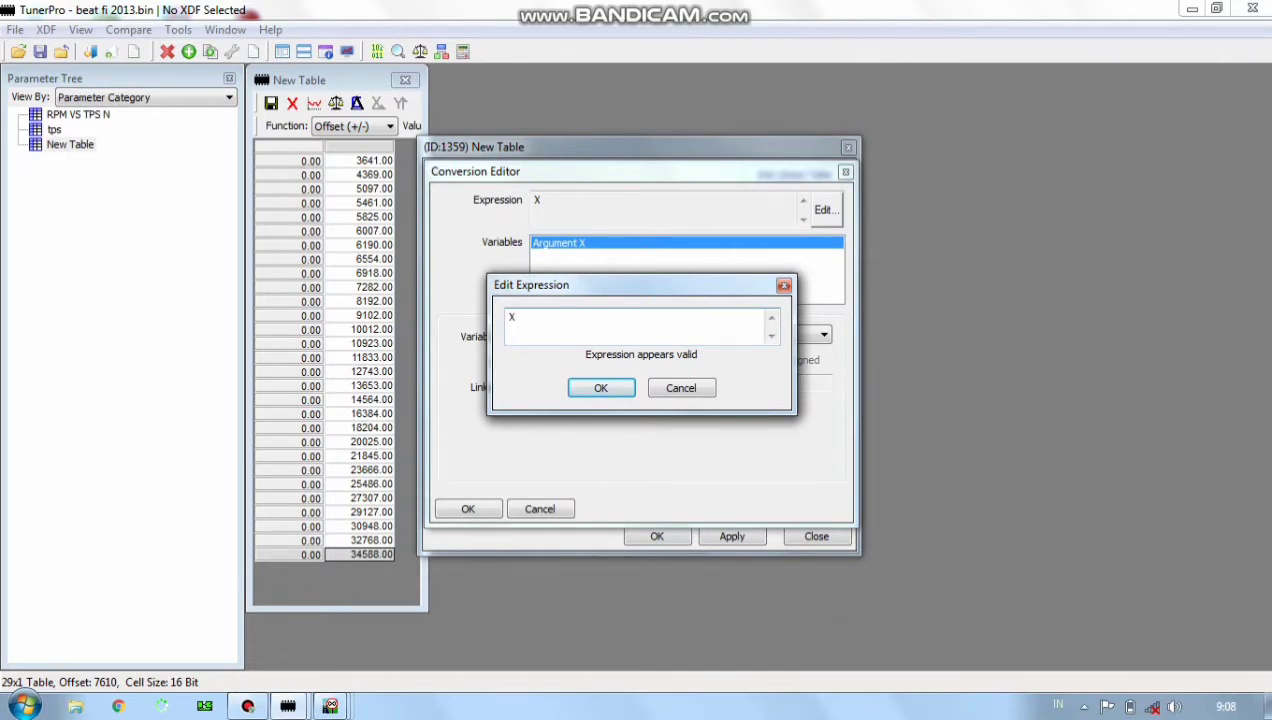
{"action": "type", "text": "/3"}
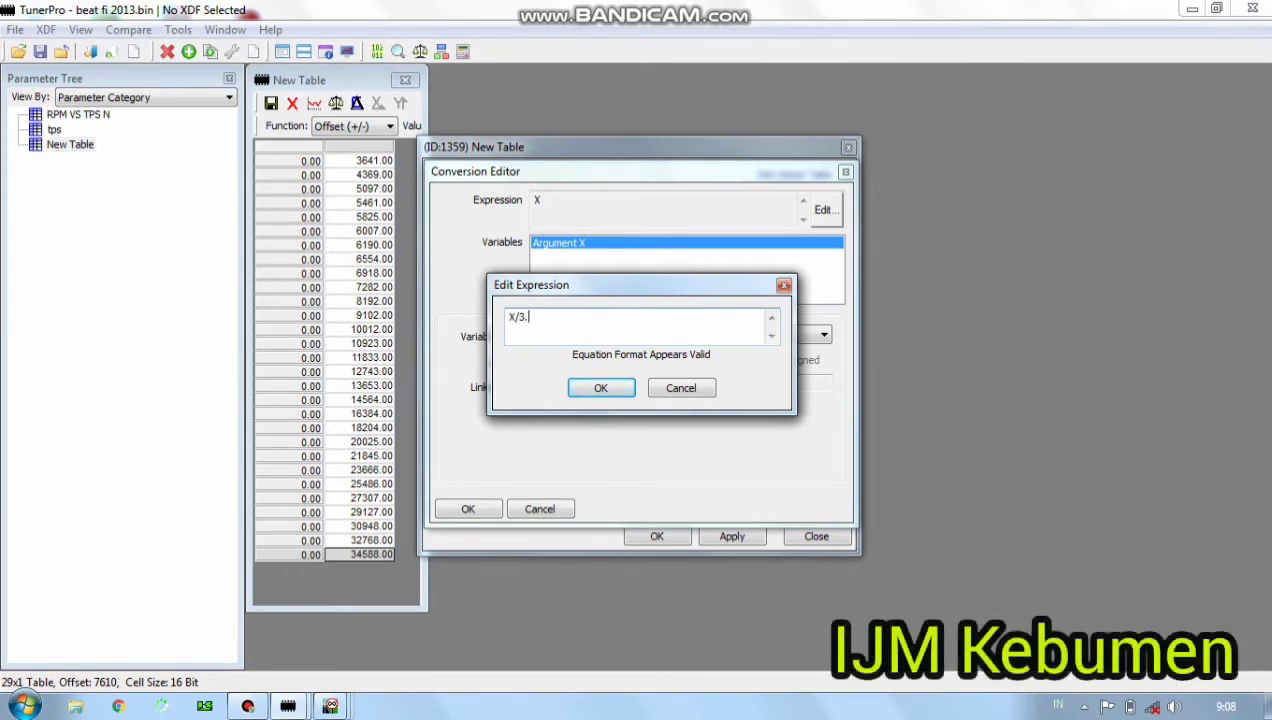
{"action": "type", "text": "."}
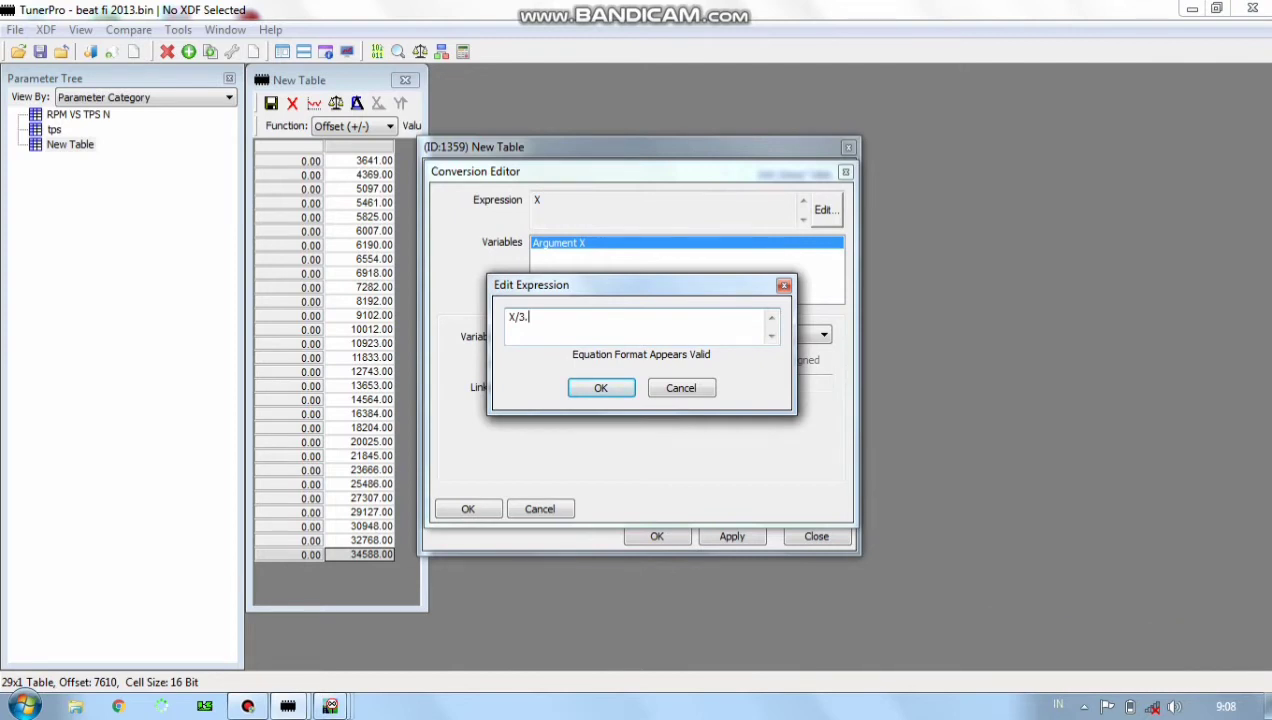
{"action": "type", "text": "640"}
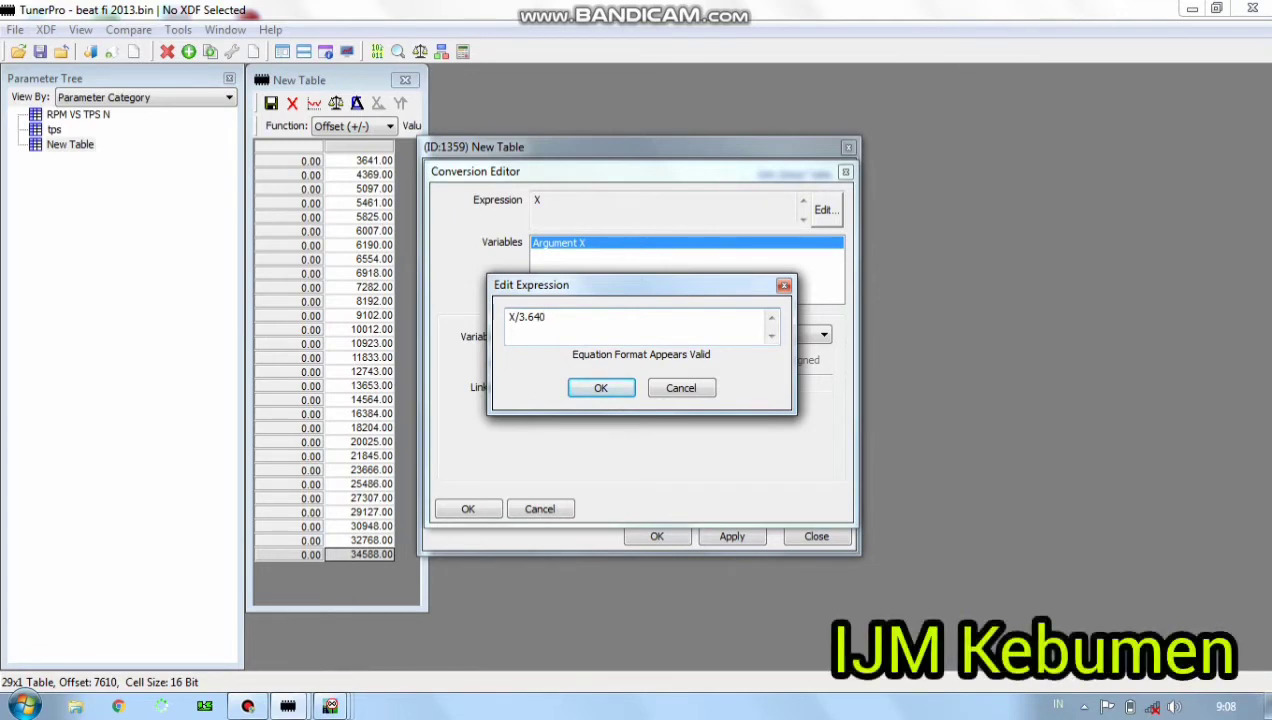
{"action": "type", "text": "833"}
{"action": "left_click", "coordinate": [600, 388]}
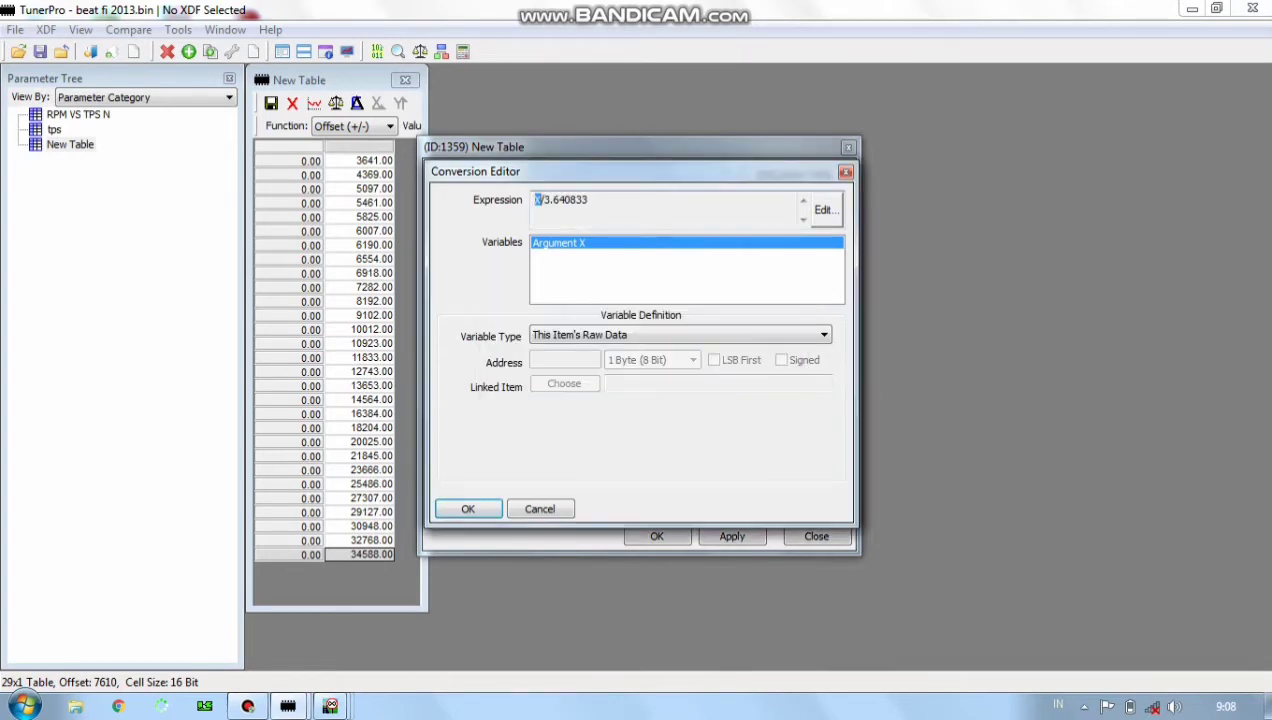
{"action": "left_click", "coordinate": [468, 509]}
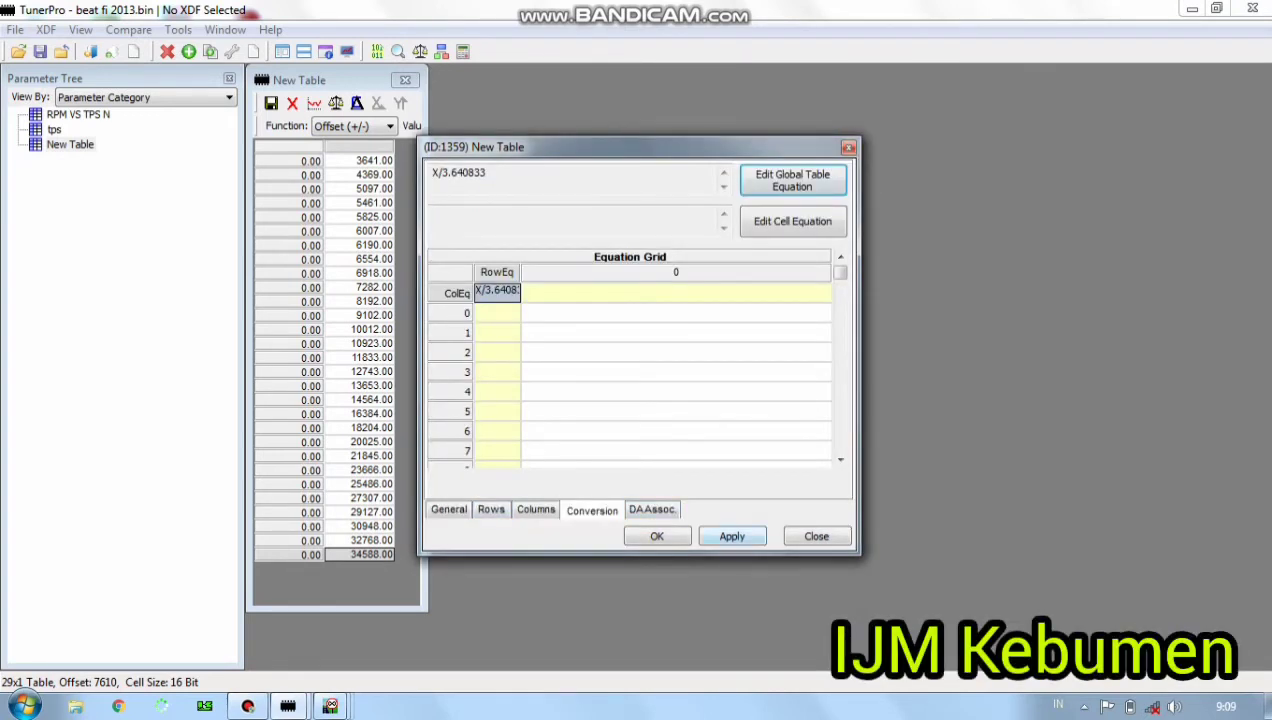
{"action": "left_click", "coordinate": [732, 536]}
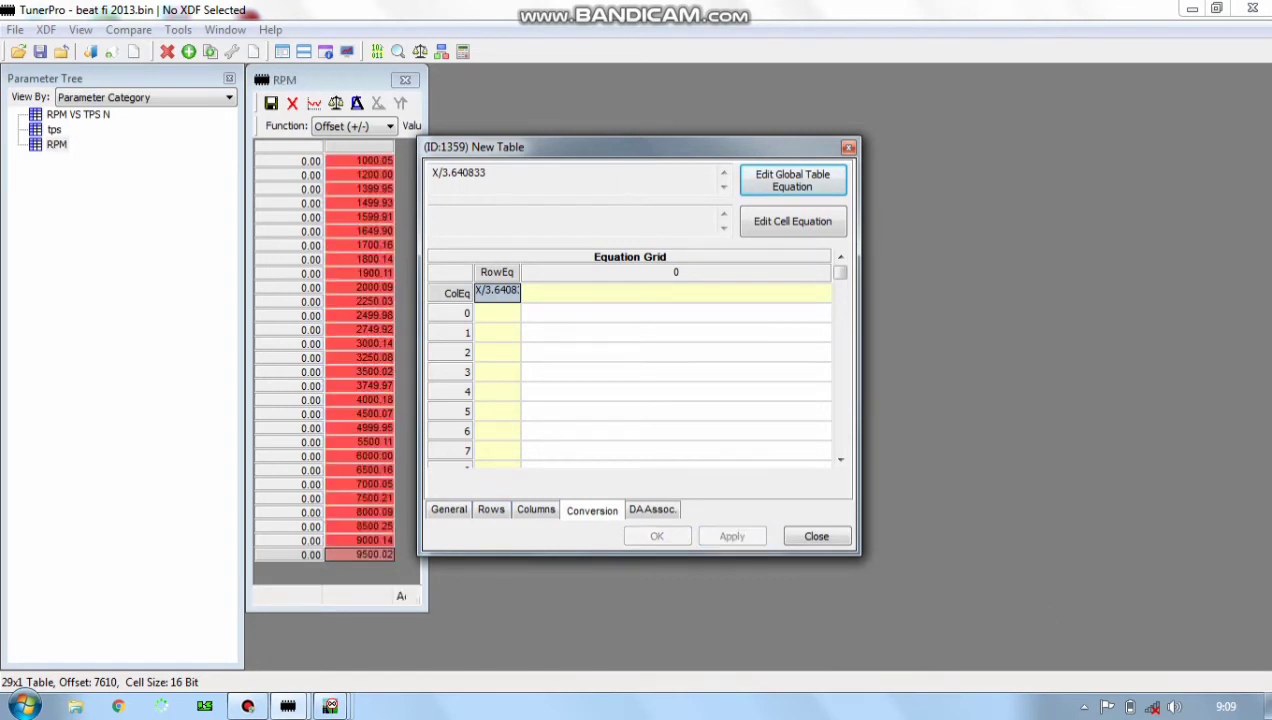
Clear the RPM table's decimal places, set its high range to 15000, and apply the definition.
{"action": "left_click", "coordinate": [449, 510]}
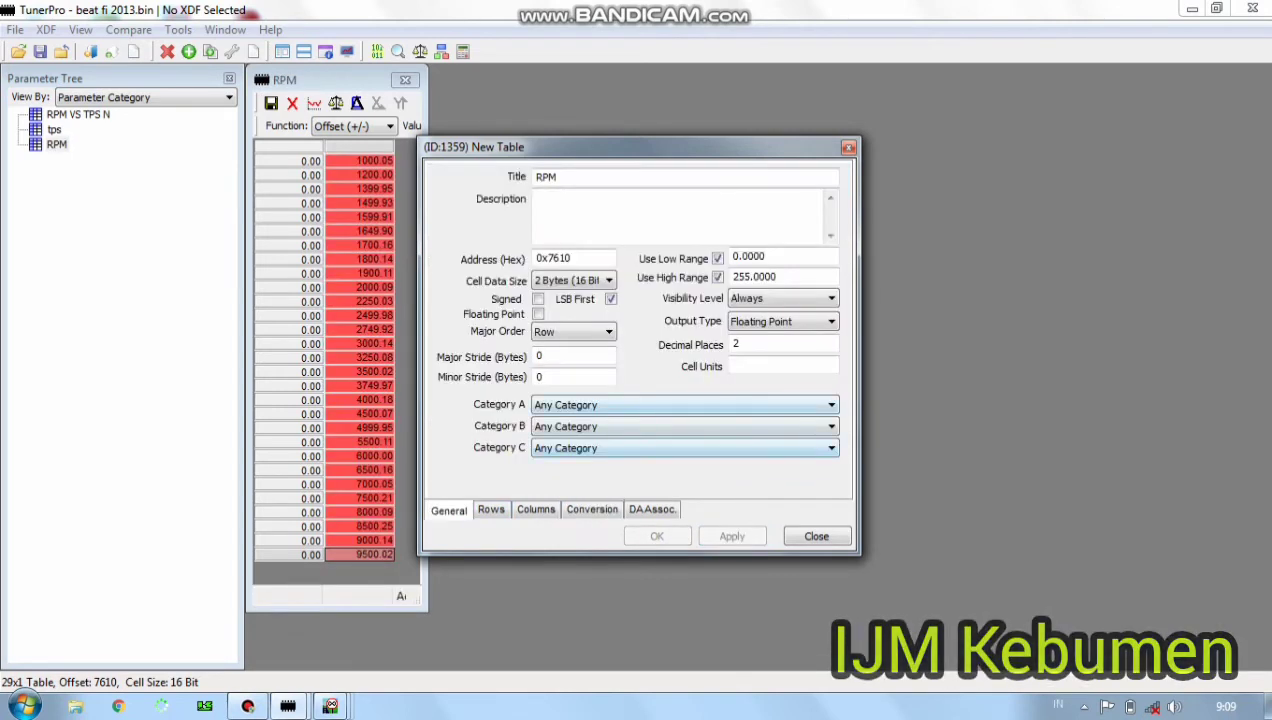
{"action": "key", "text": "BackSpace"}
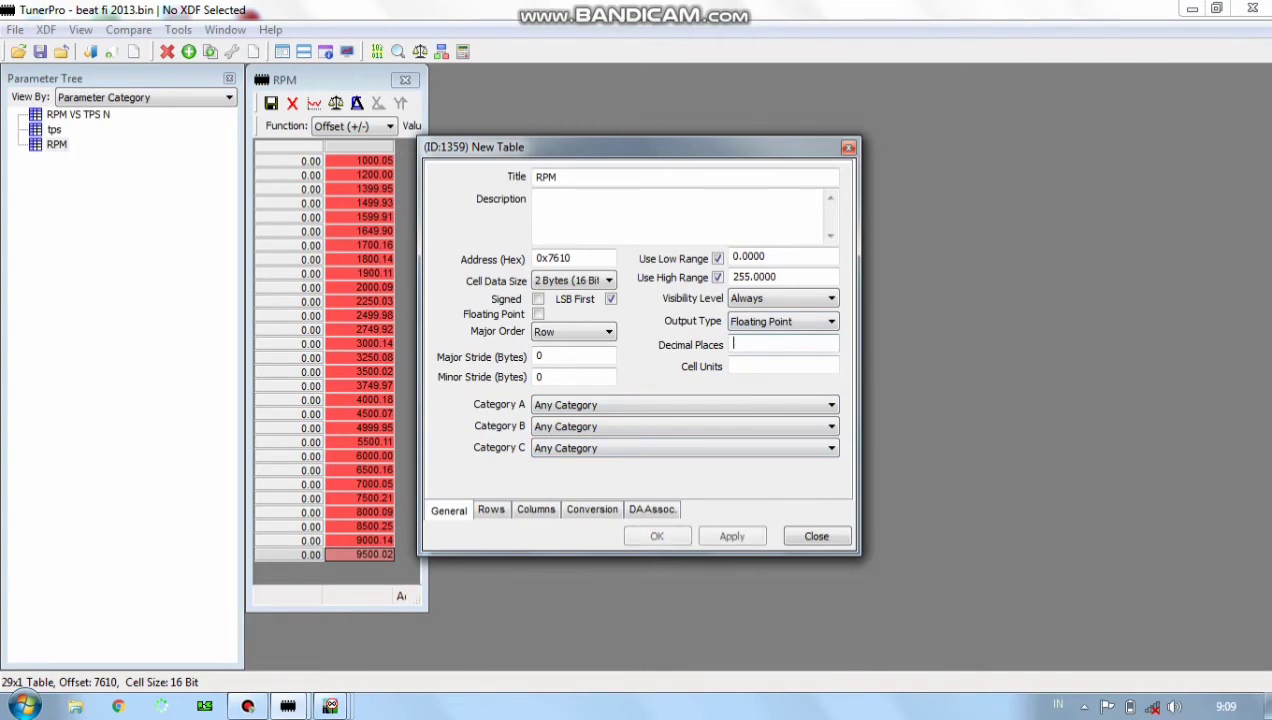
{"action": "left_click", "coordinate": [718, 278]}
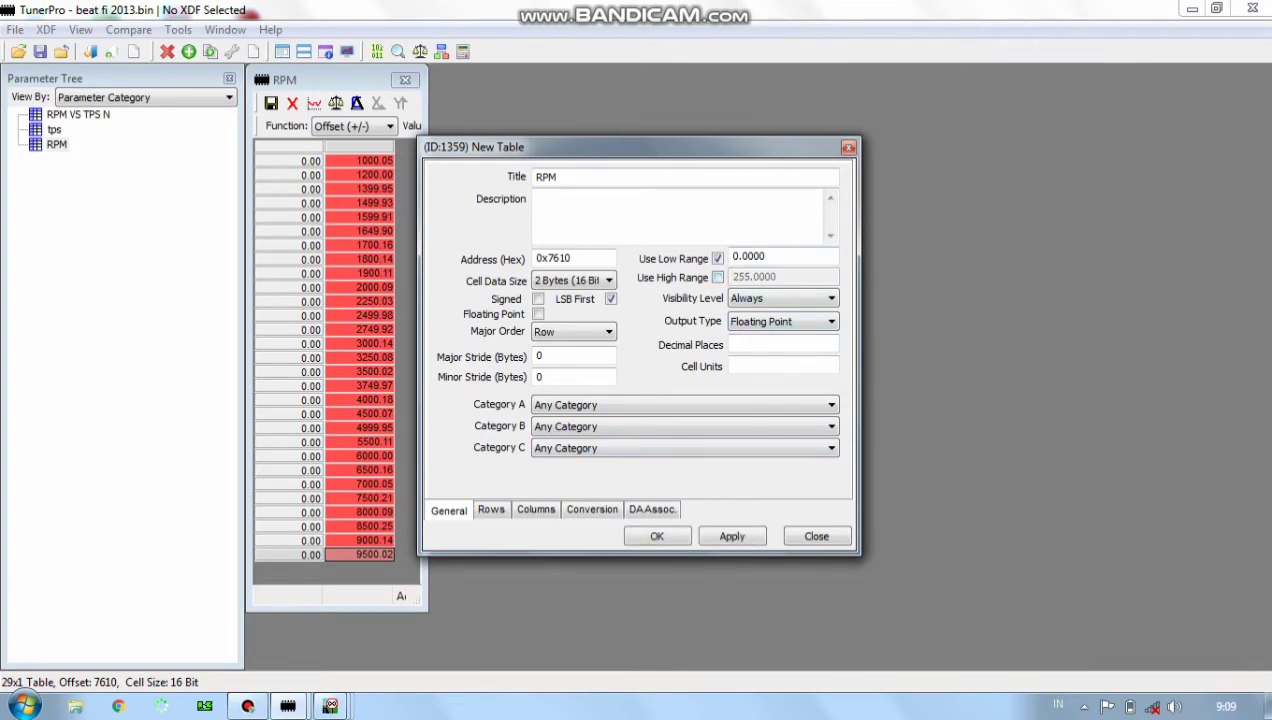
{"action": "left_click", "coordinate": [718, 278]}
{"action": "left_click", "coordinate": [779, 277]}
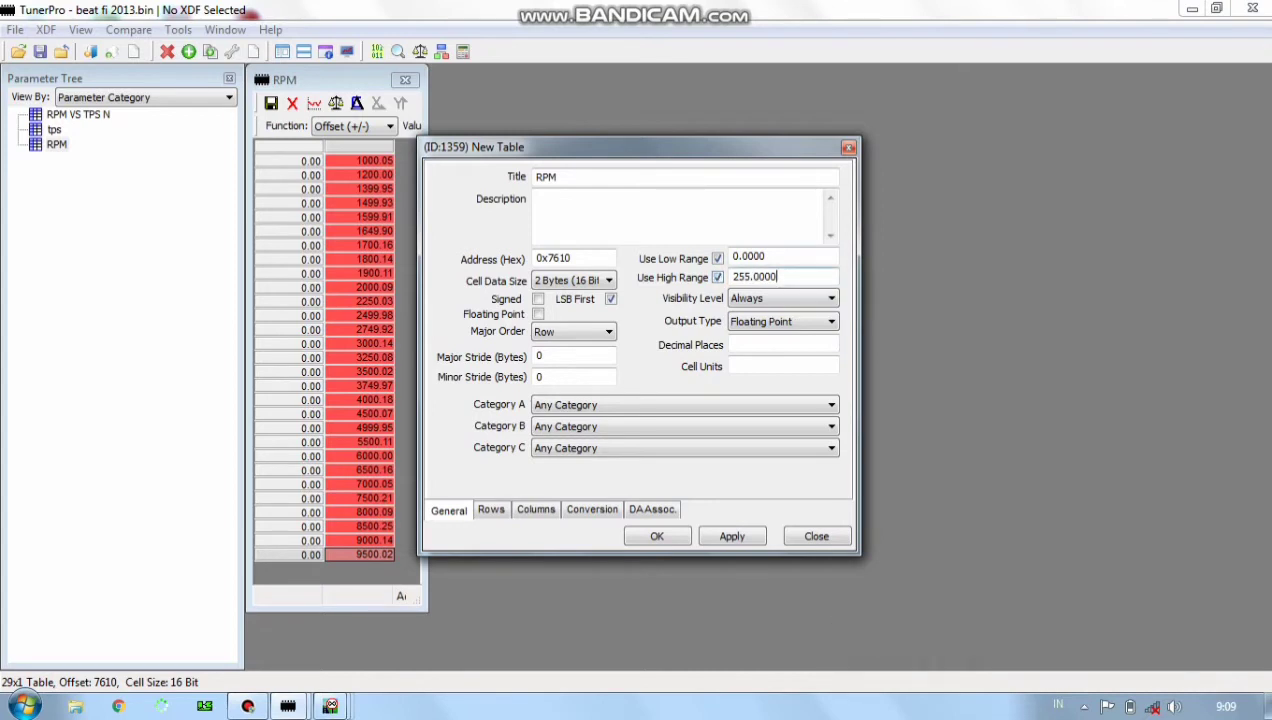
{"action": "key", "text": "BackSpace"}
{"action": "key", "text": "BackSpace"}
{"action": "key", "text": "BackSpace"}
{"action": "key", "text": "BackSpace"}
{"action": "key", "text": "BackSpace"}
{"action": "key", "text": "BackSpace"}
{"action": "key", "text": "BackSpace"}
{"action": "type", "text": "1"}
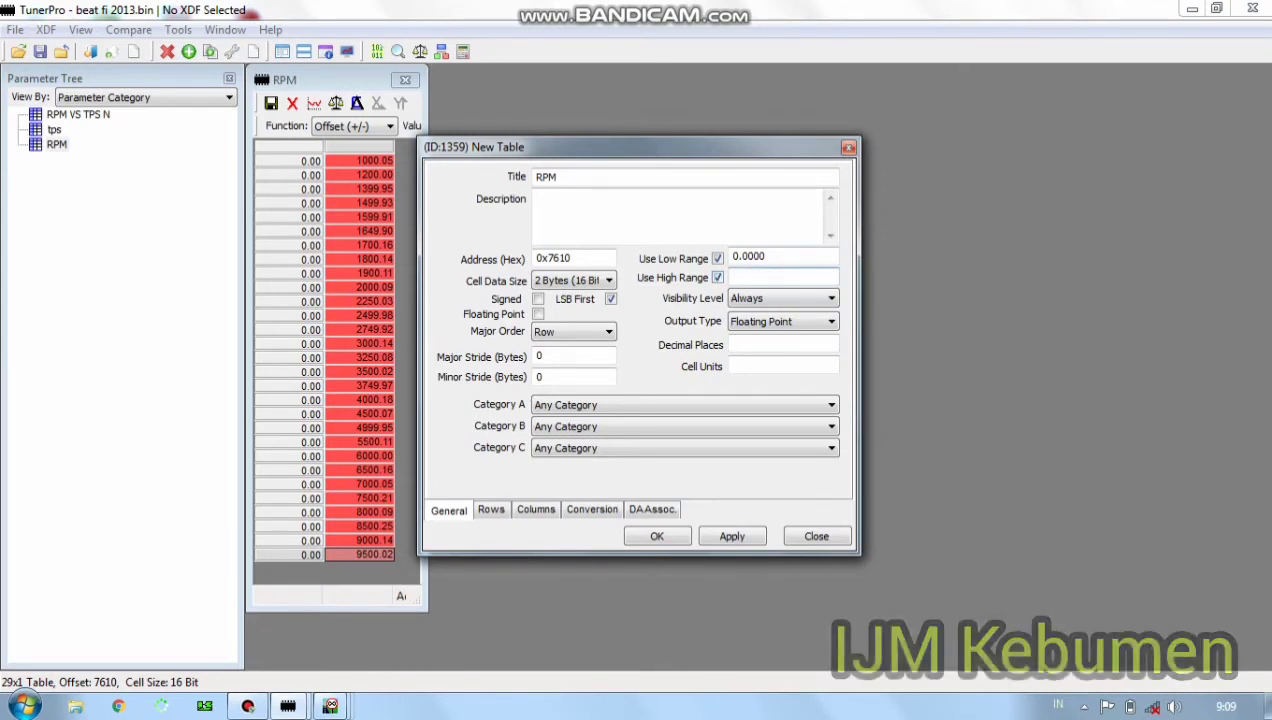
{"action": "type", "text": "5000"}
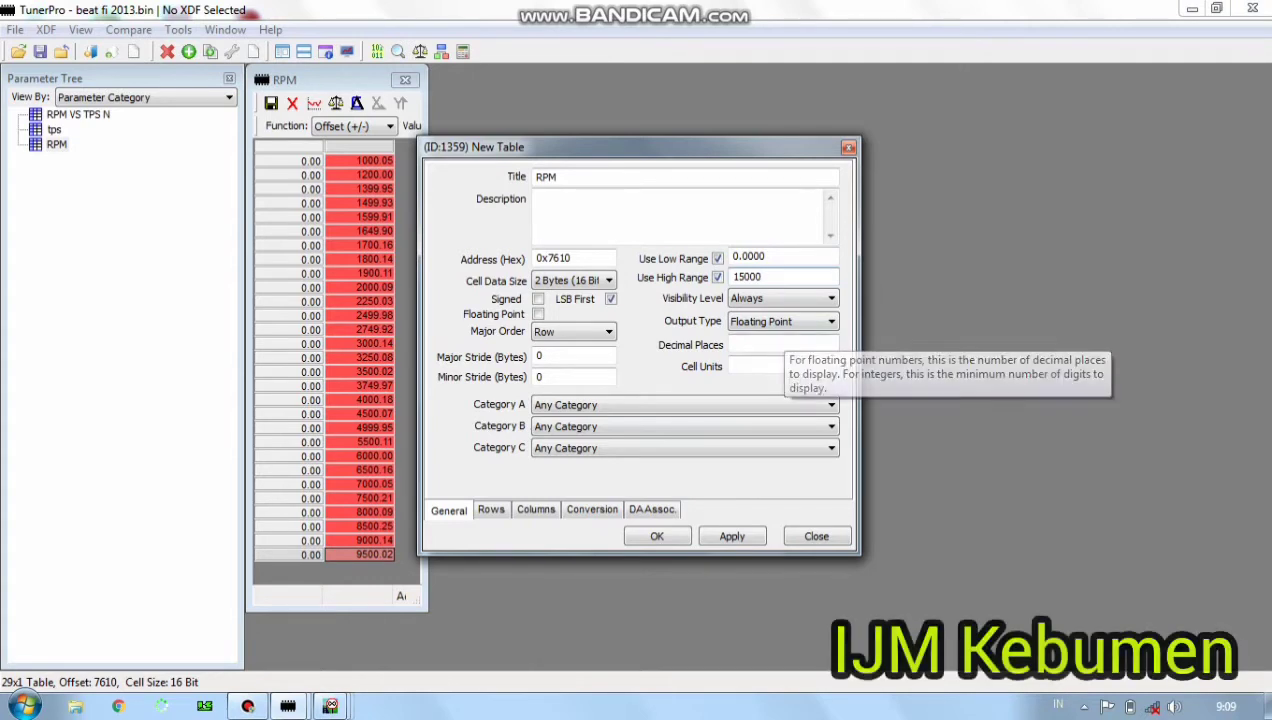
{"action": "left_click", "coordinate": [732, 536]}
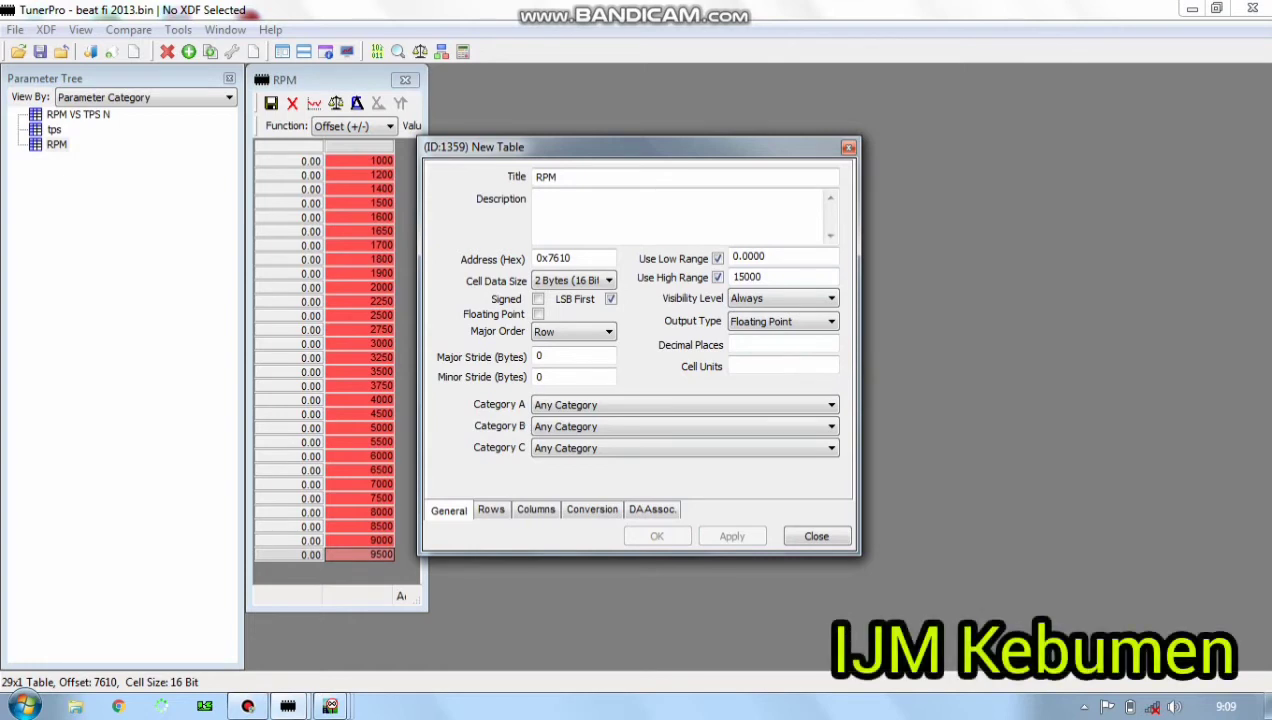
Set the RPM table's low range to 1000, apply it, and close the definition and the table window.
{"action": "left_click", "coordinate": [765, 256]}
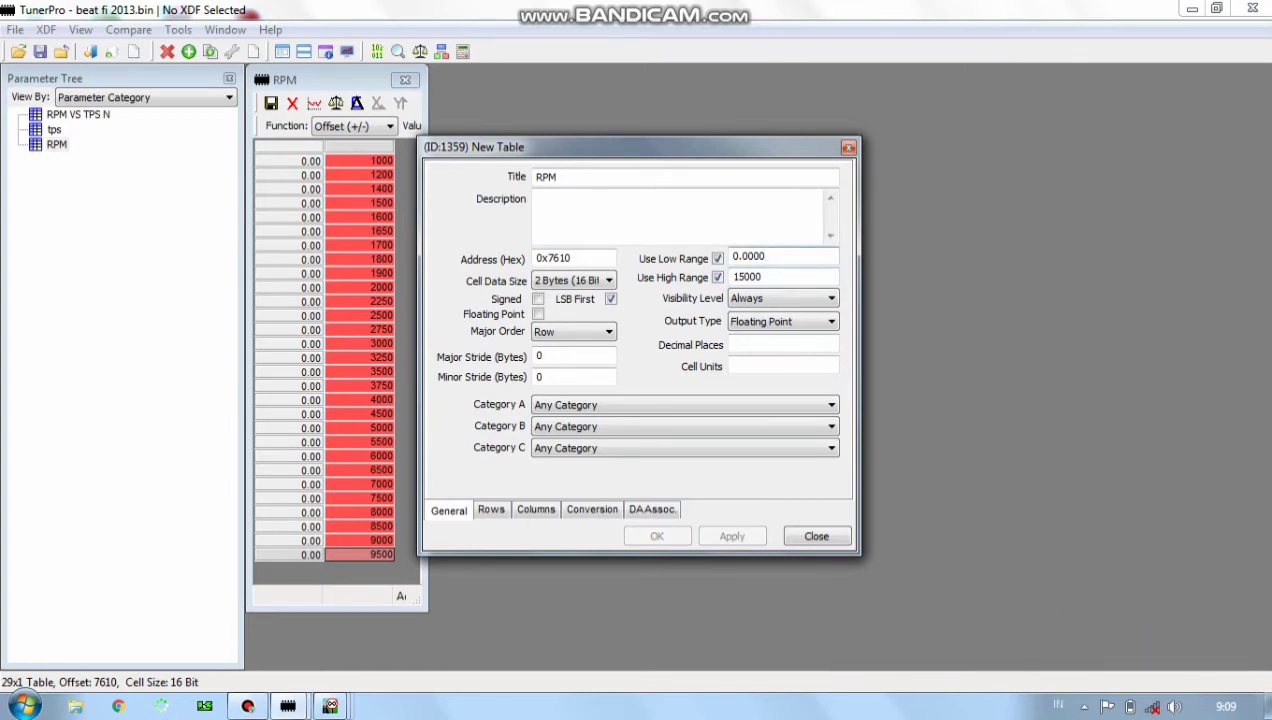
{"action": "key", "text": "BackSpace"}
{"action": "key", "text": "BackSpace"}
{"action": "key", "text": "BackSpace"}
{"action": "key", "text": "BackSpace"}
{"action": "key", "text": "BackSpace"}
{"action": "key", "text": "BackSpace"}
{"action": "type", "text": "1"}
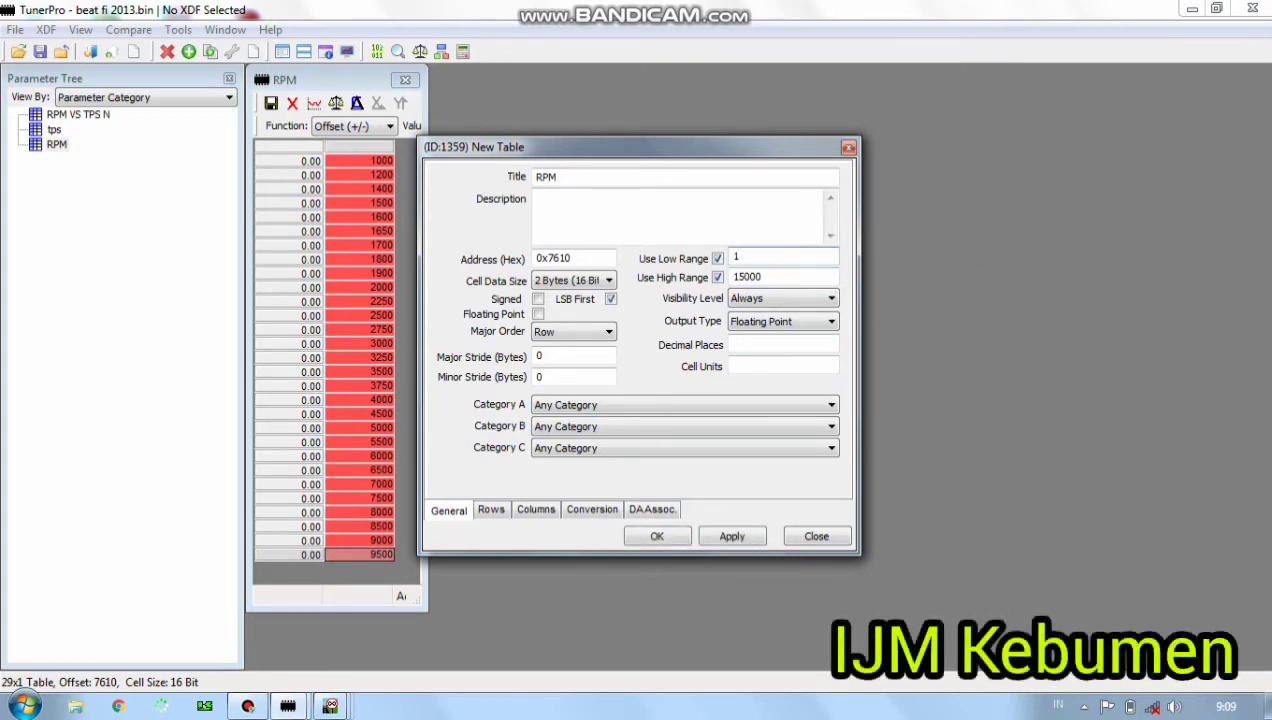
{"action": "type", "text": "000"}
{"action": "left_click", "coordinate": [732, 537]}
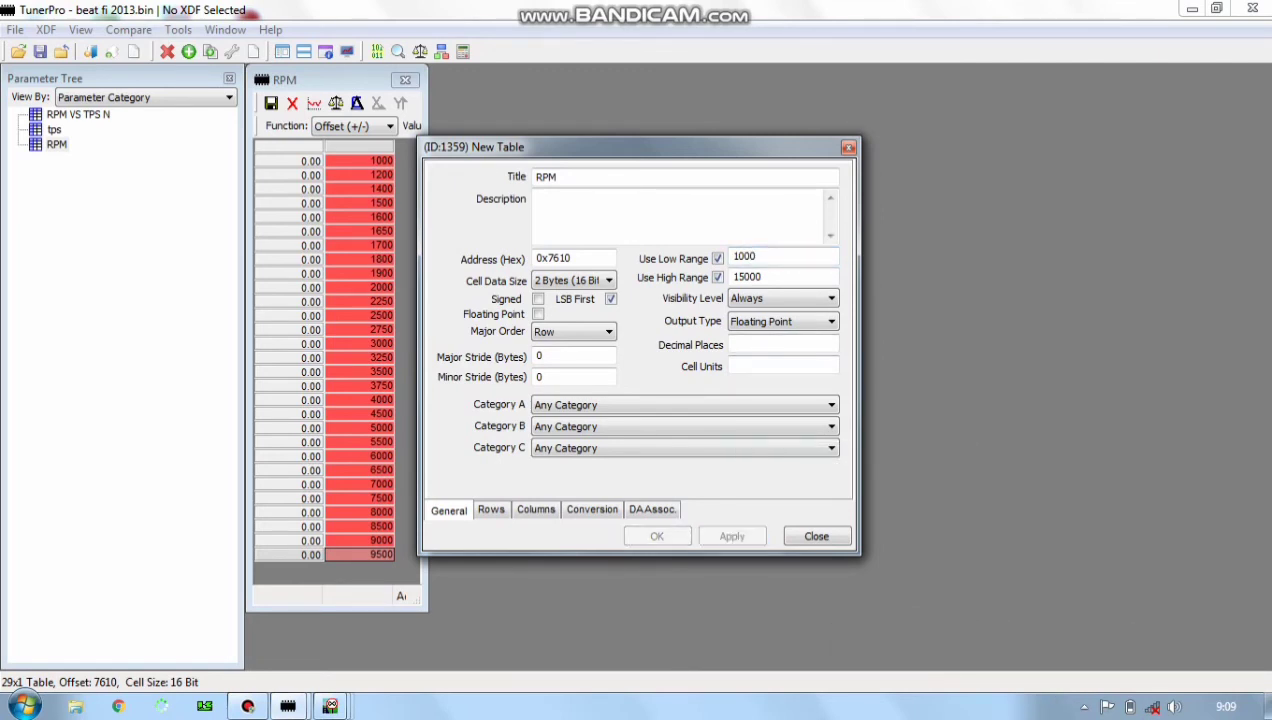
{"action": "left_click", "coordinate": [816, 536]}
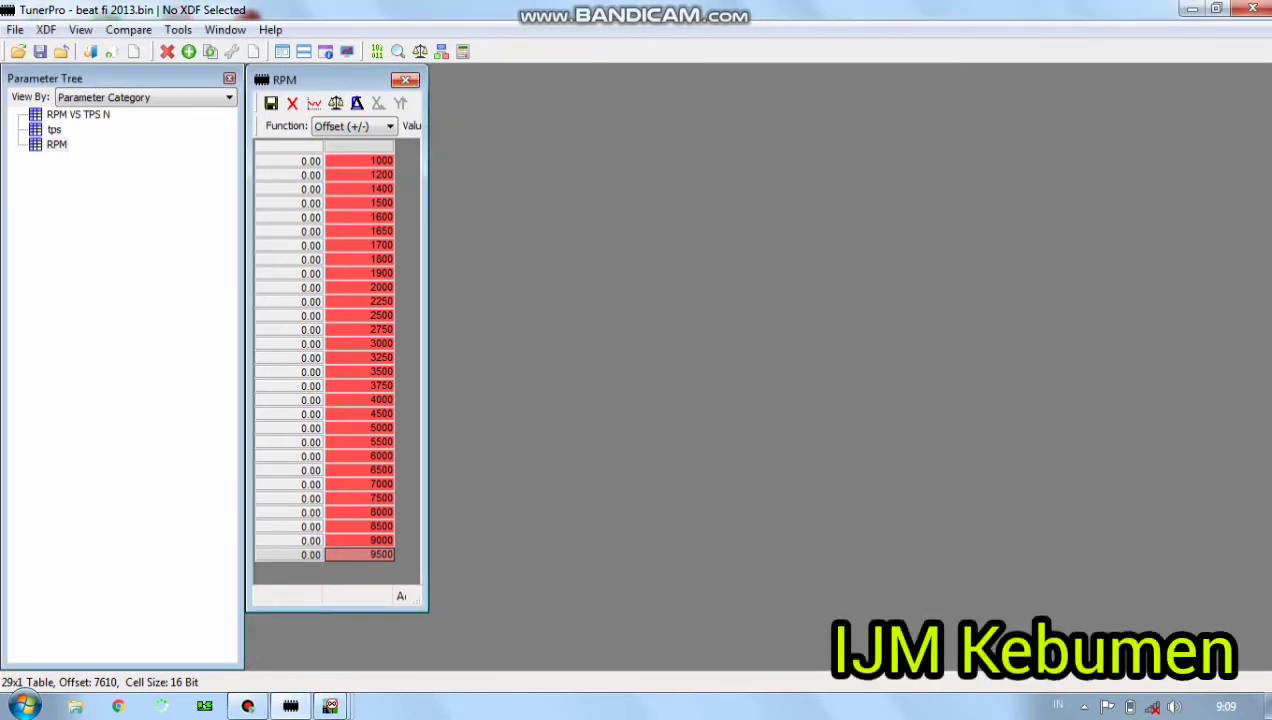
{"action": "left_click", "coordinate": [405, 80]}
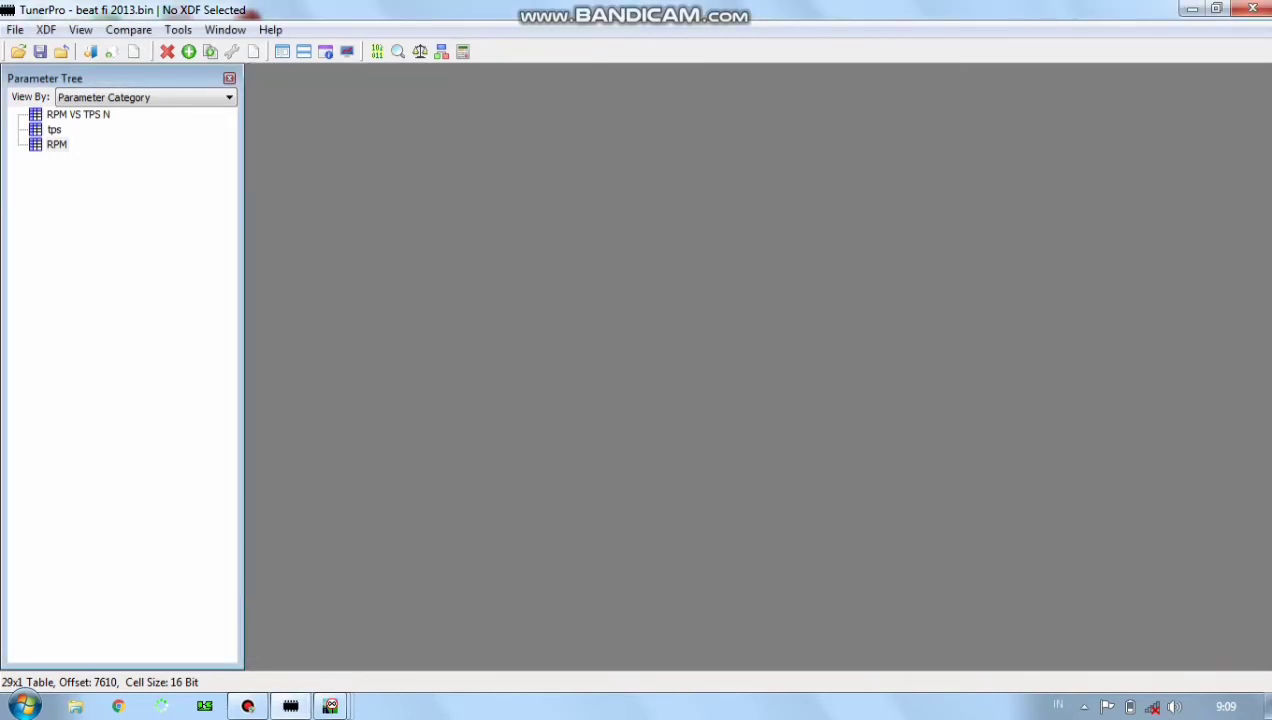
Reopen the RPM and tps tables and arrange them side by side to review their scaled values.
{"action": "double_click", "coordinate": [56, 144]}
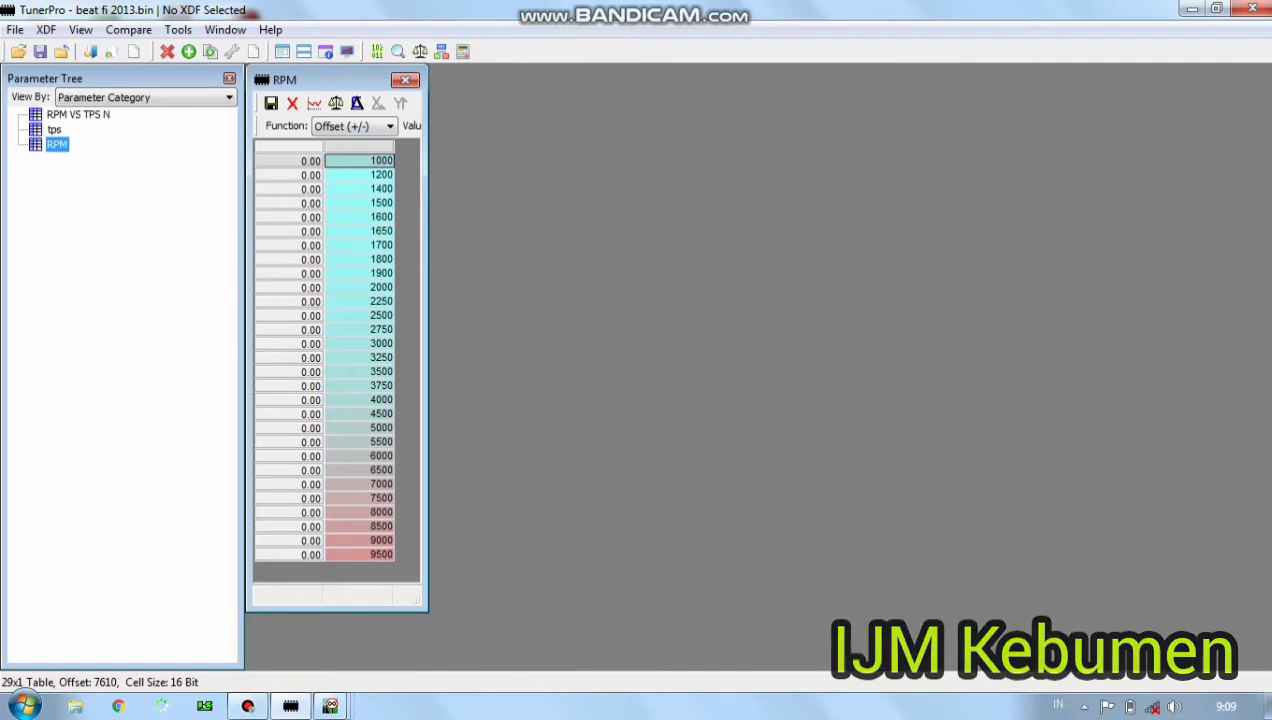
{"action": "left_click_drag", "start_coordinate": [335, 80], "coordinate": [537, 95]}
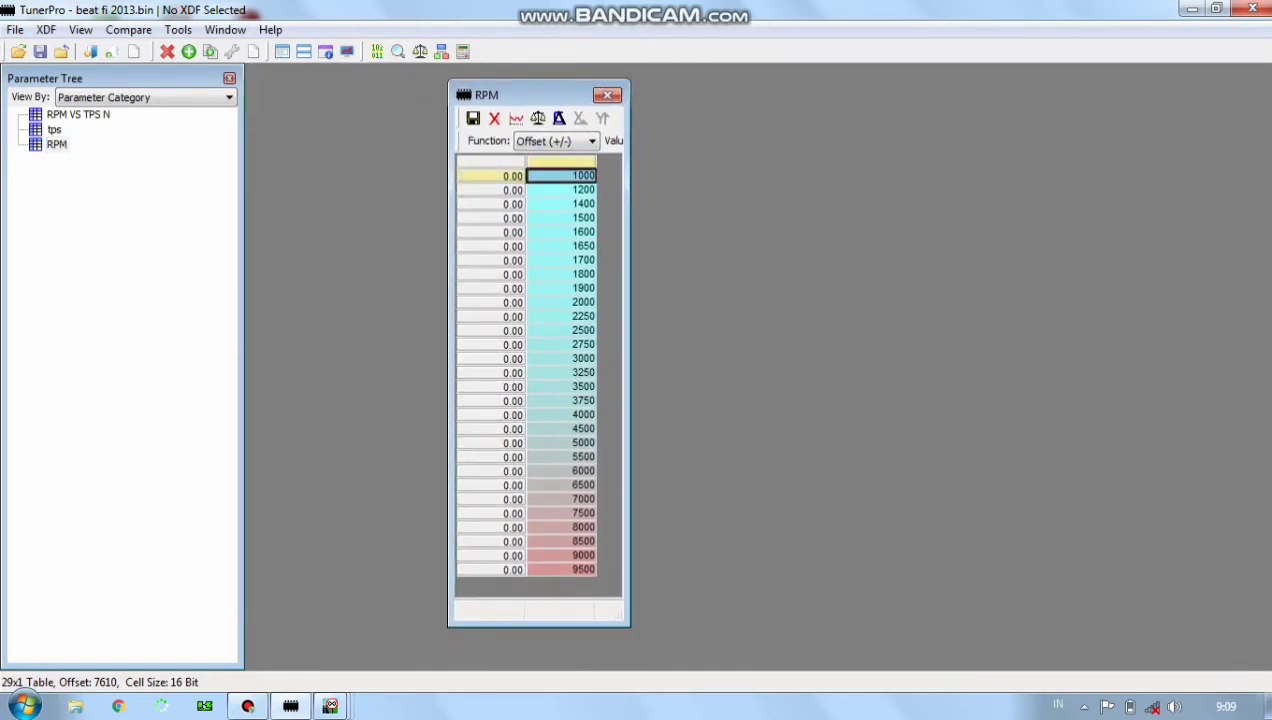
{"action": "double_click", "coordinate": [54, 129]}
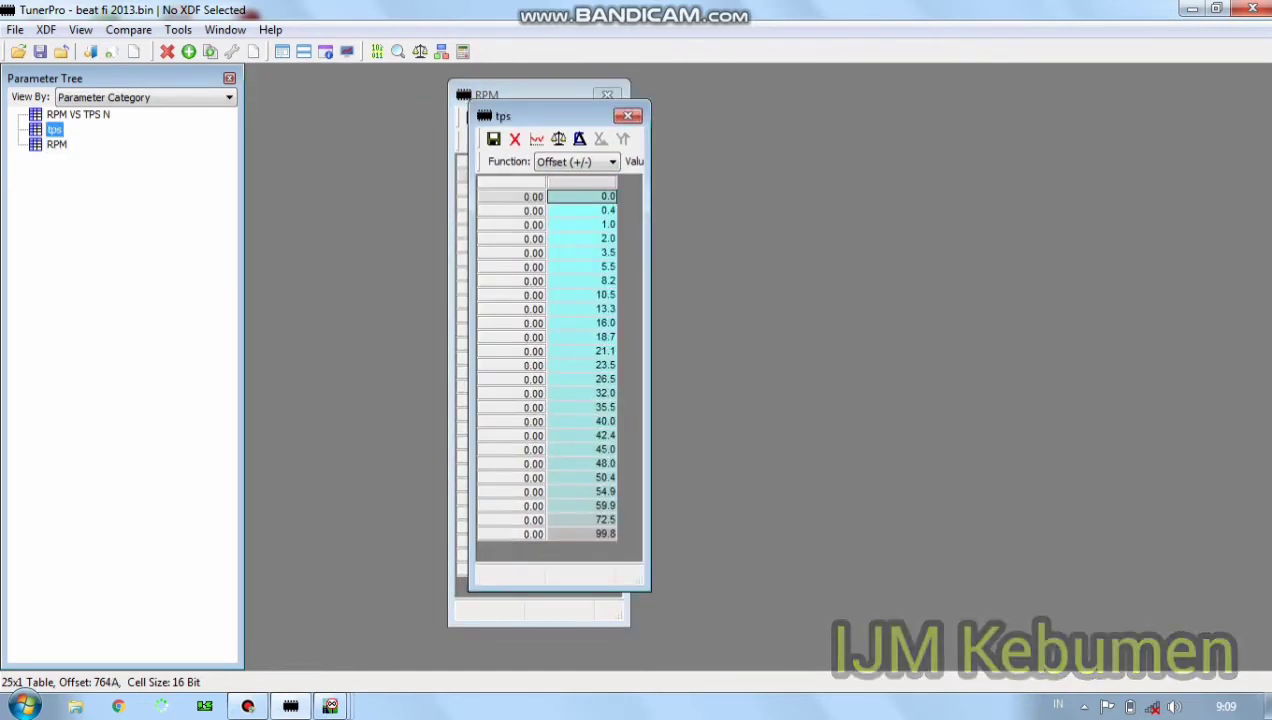
{"action": "left_click_drag", "start_coordinate": [540, 90], "coordinate": [774, 94]}
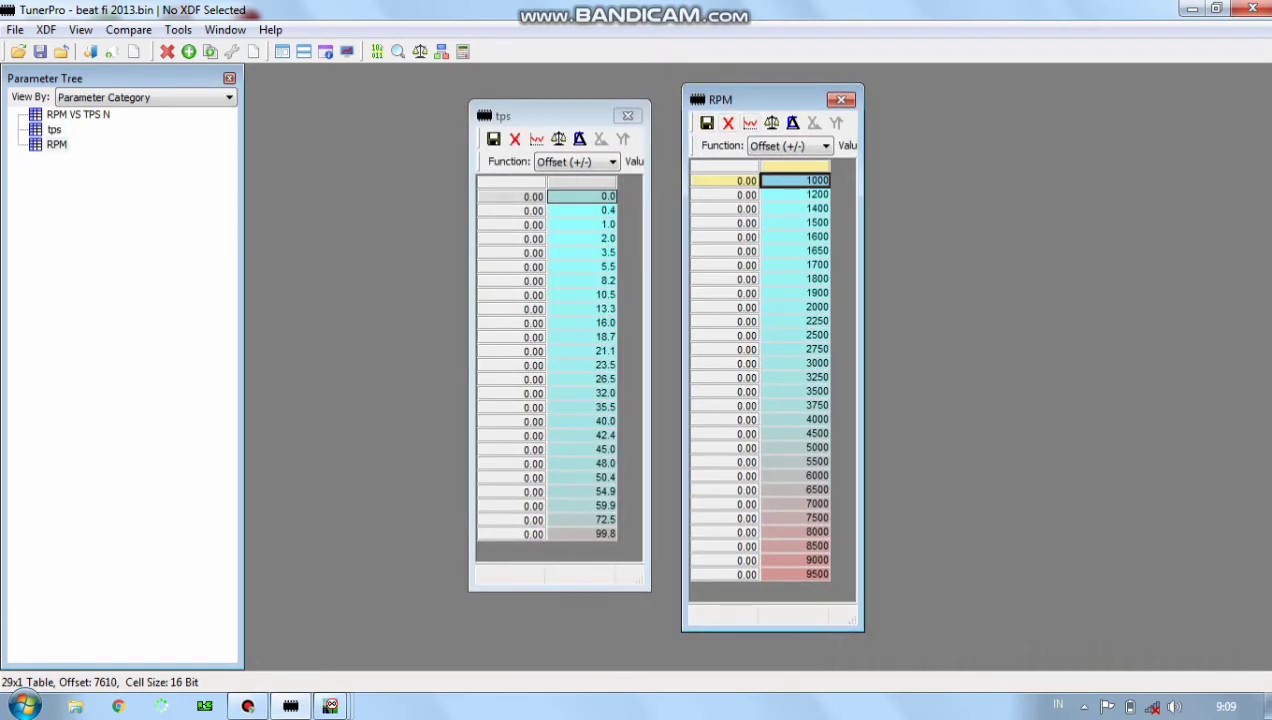
{"action": "left_click_drag", "start_coordinate": [540, 115], "coordinate": [358, 96]}
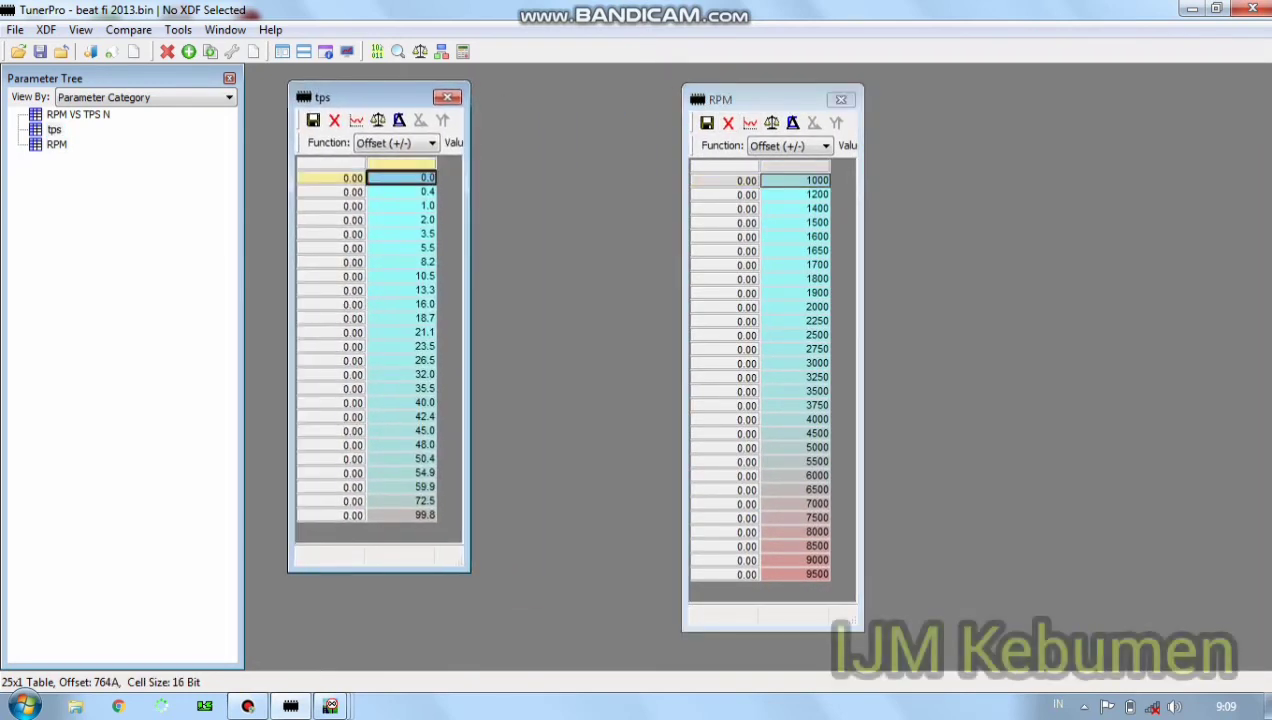
{"action": "left_click_drag", "start_coordinate": [760, 99], "coordinate": [582, 85]}
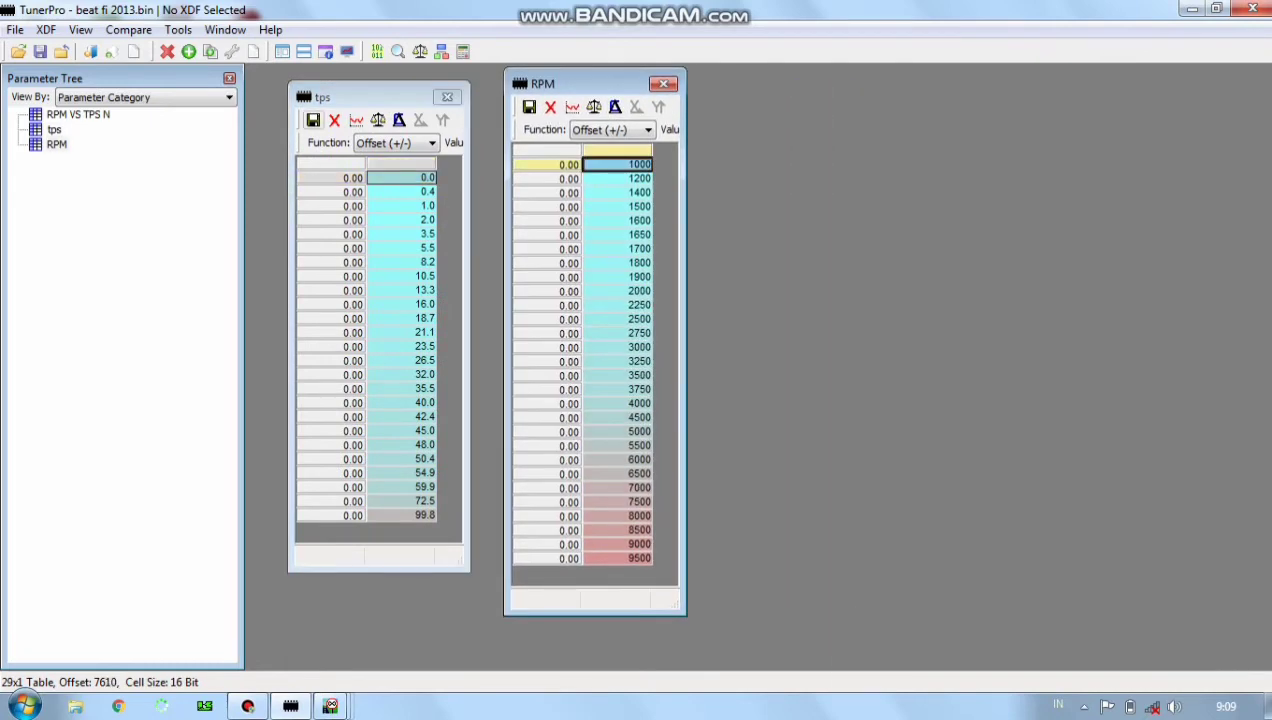
Open the RPM VS TPS N table's values and its XDF parameter definition.
{"action": "double_click", "coordinate": [78, 114]}
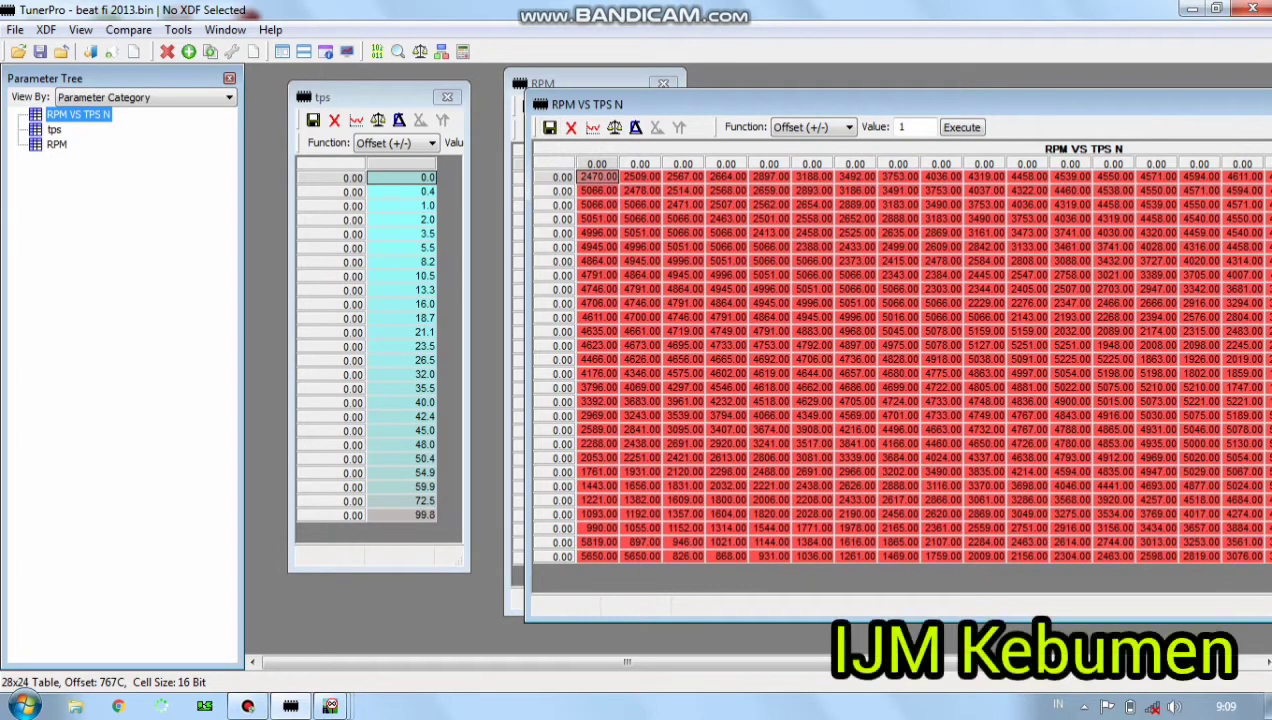
{"action": "right_click", "coordinate": [98, 116]}
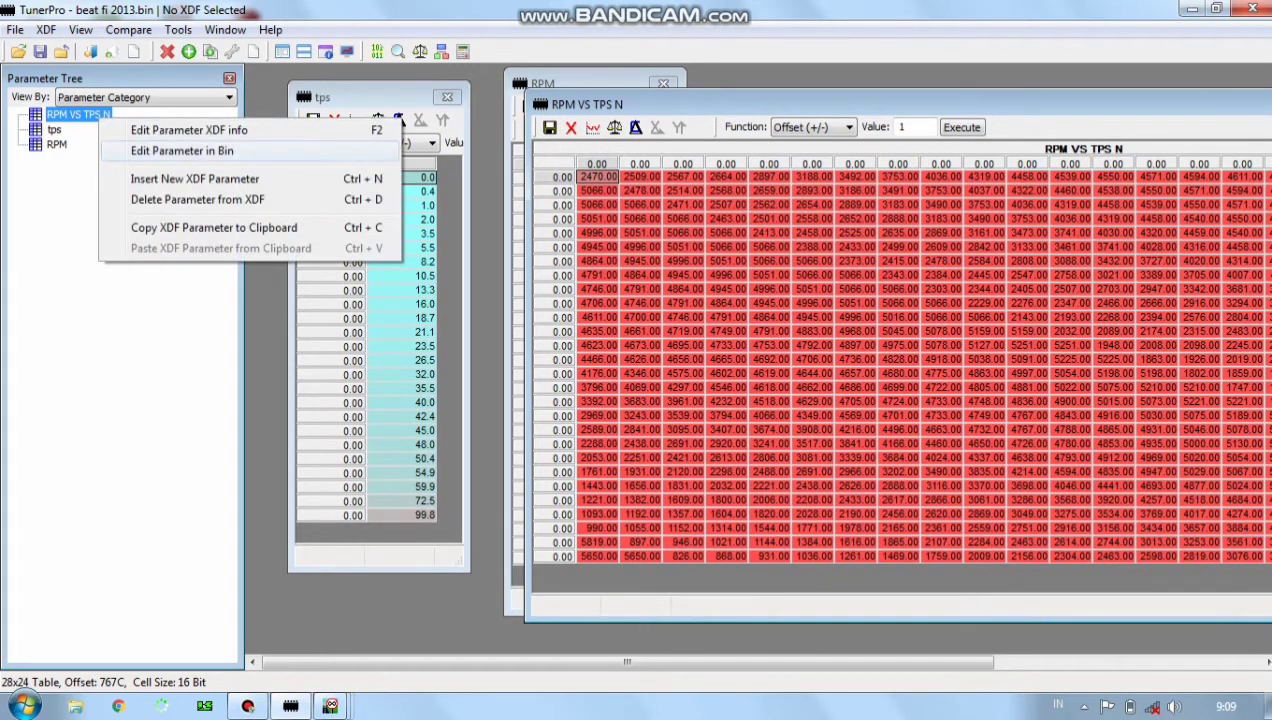
{"action": "left_click", "coordinate": [188, 129]}
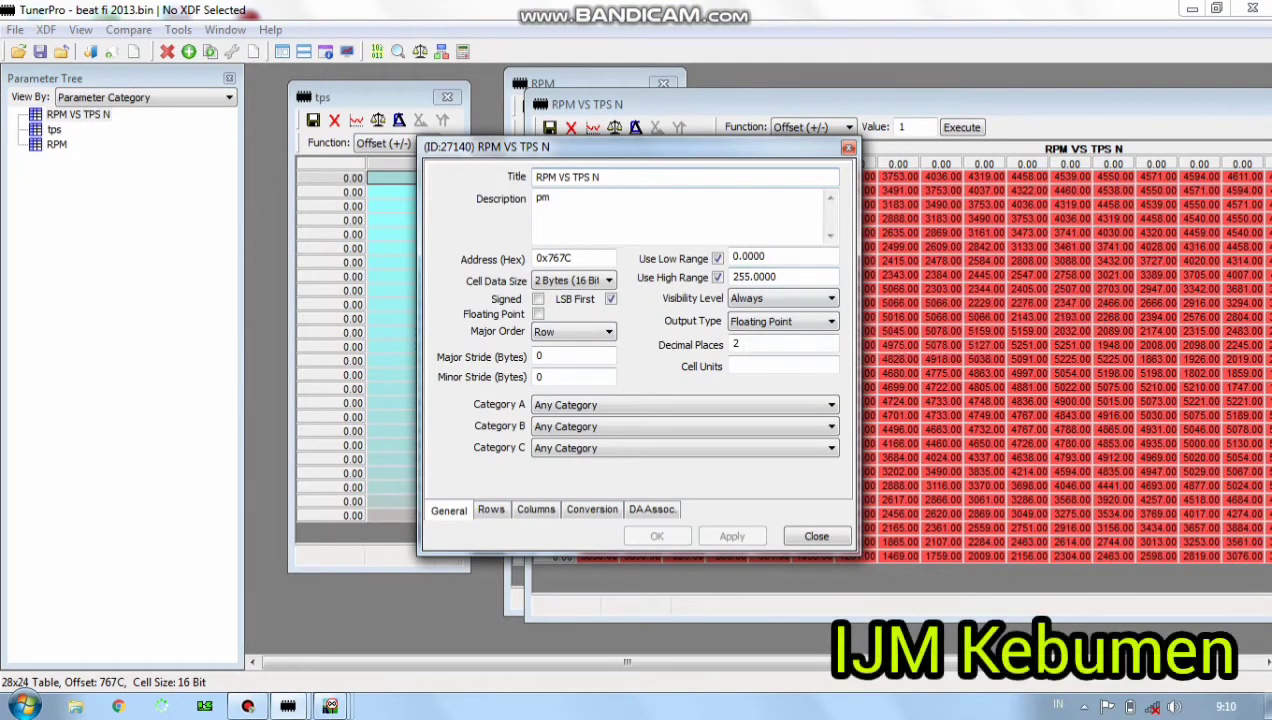
Set the global conversion equation of the RPM VS TPS N table to X/1000.
{"action": "left_click", "coordinate": [592, 509]}
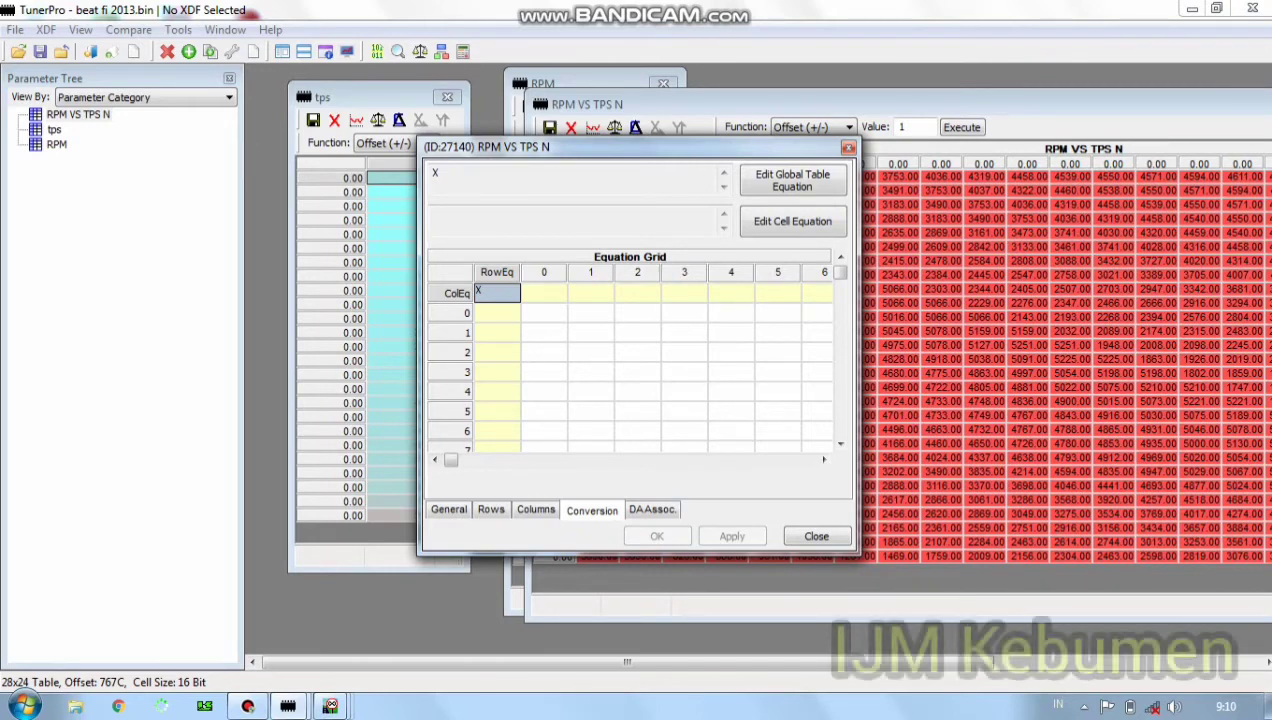
{"action": "left_click", "coordinate": [793, 181]}
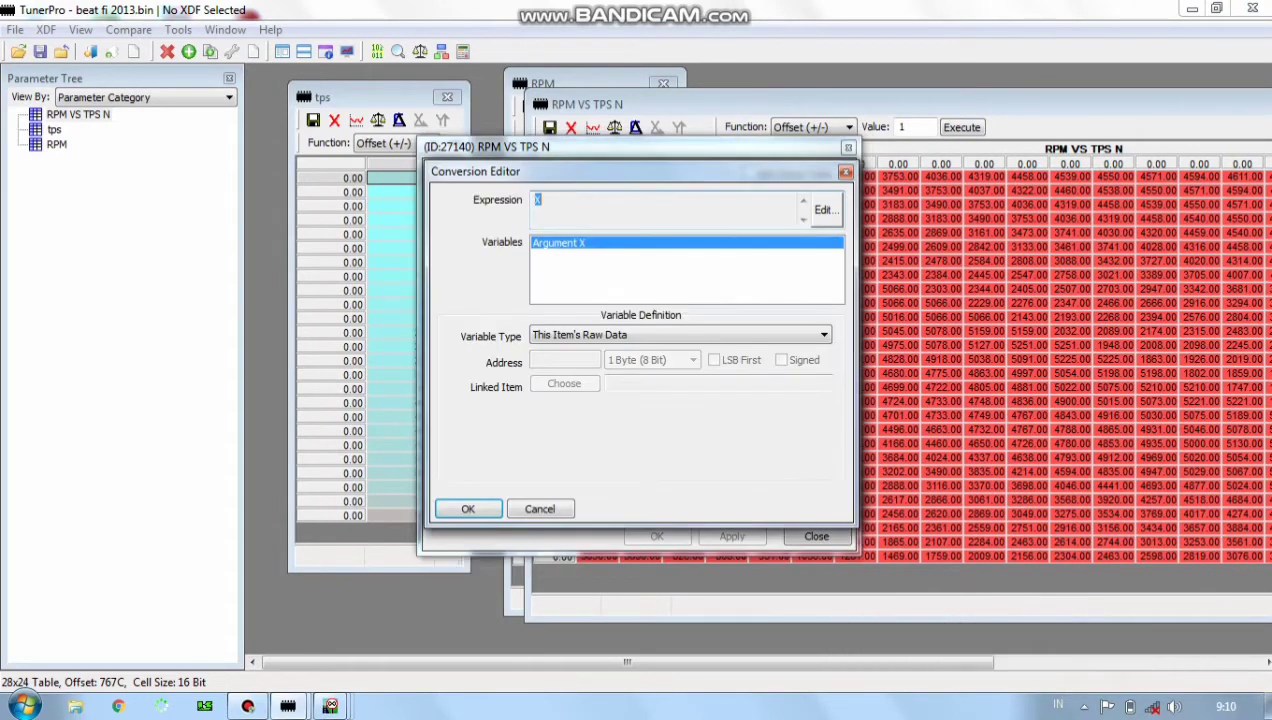
{"action": "left_click", "coordinate": [822, 210]}
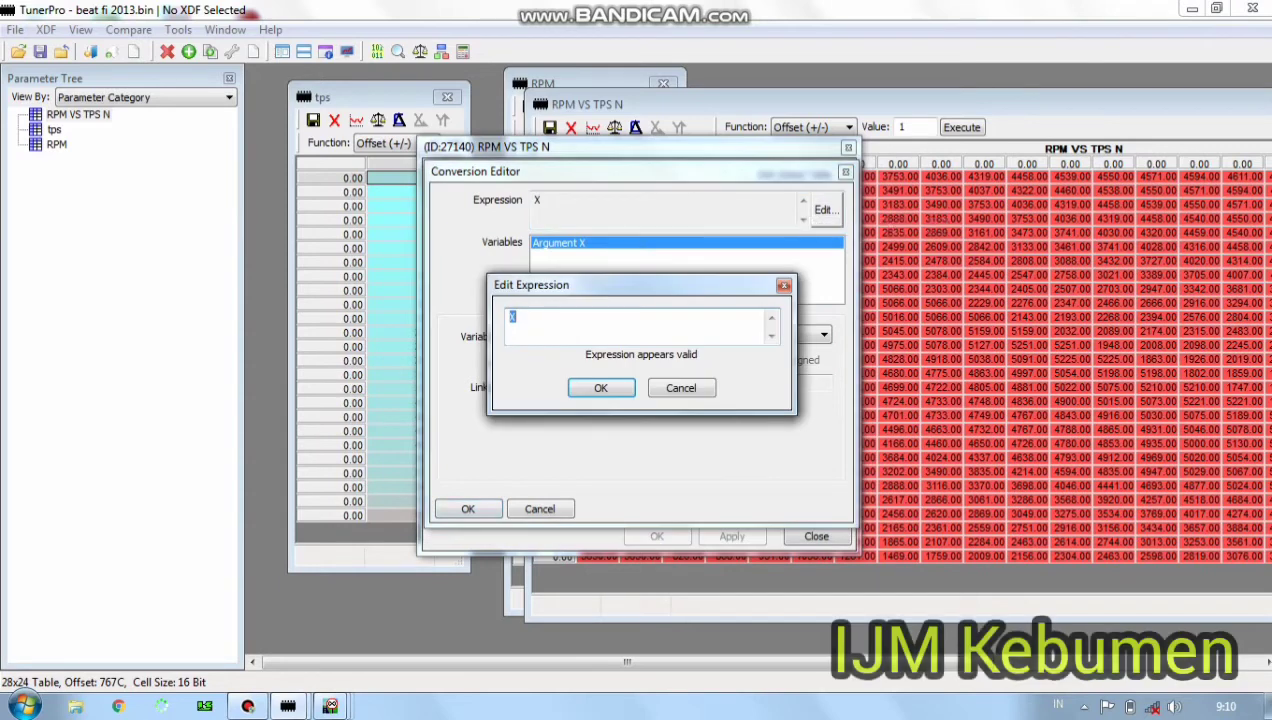
{"action": "left_click", "coordinate": [517, 317]}
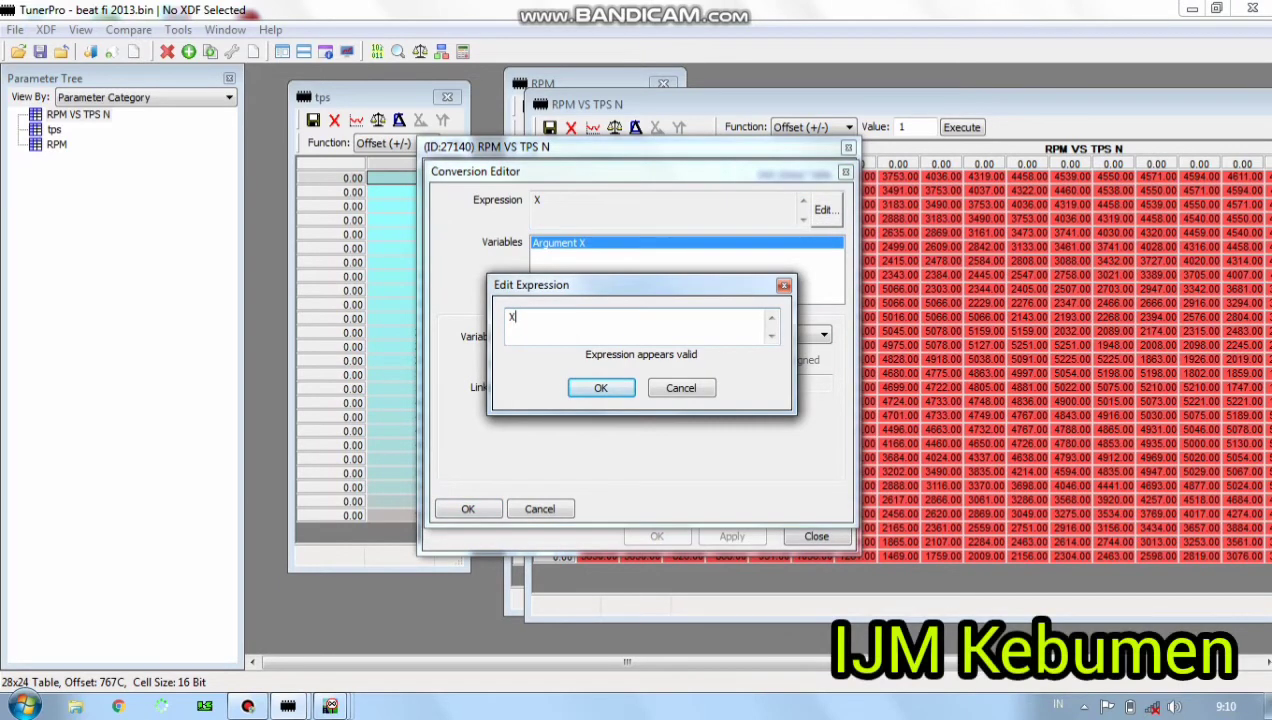
{"action": "type", "text": "/"}
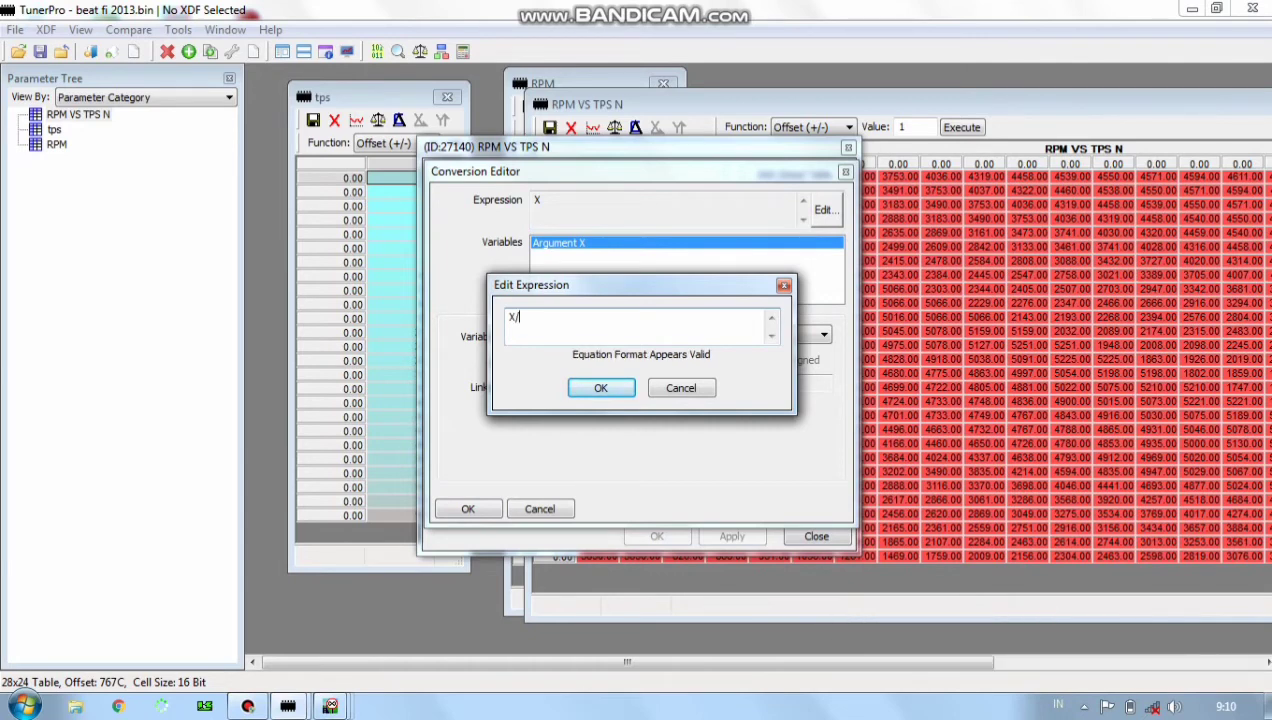
{"action": "type", "text": "100"}
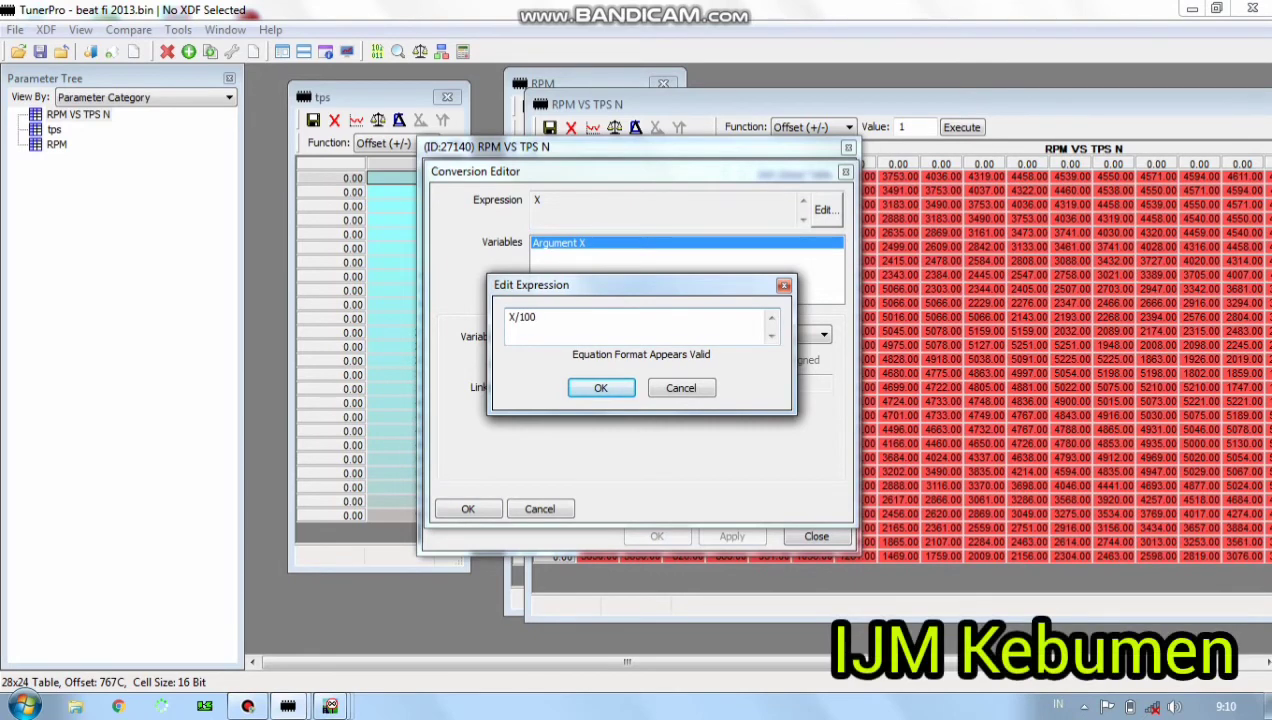
{"action": "type", "text": "0"}
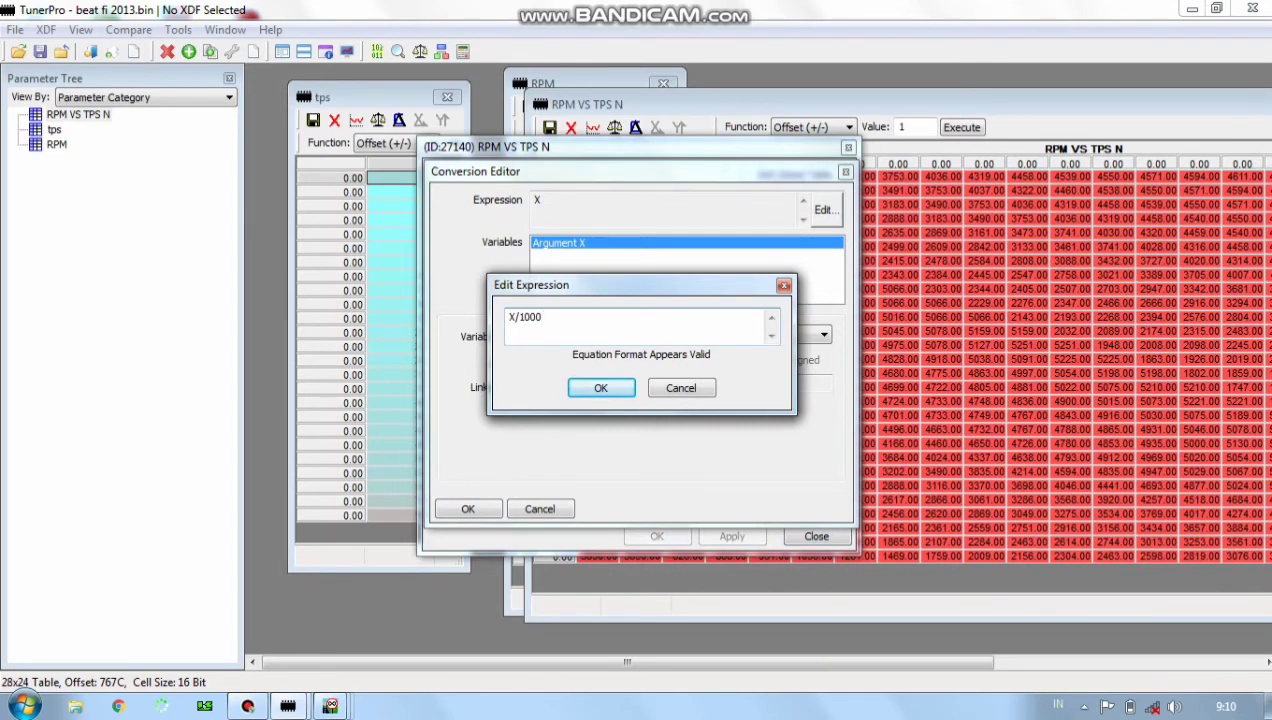
{"action": "key", "text": "Return"}
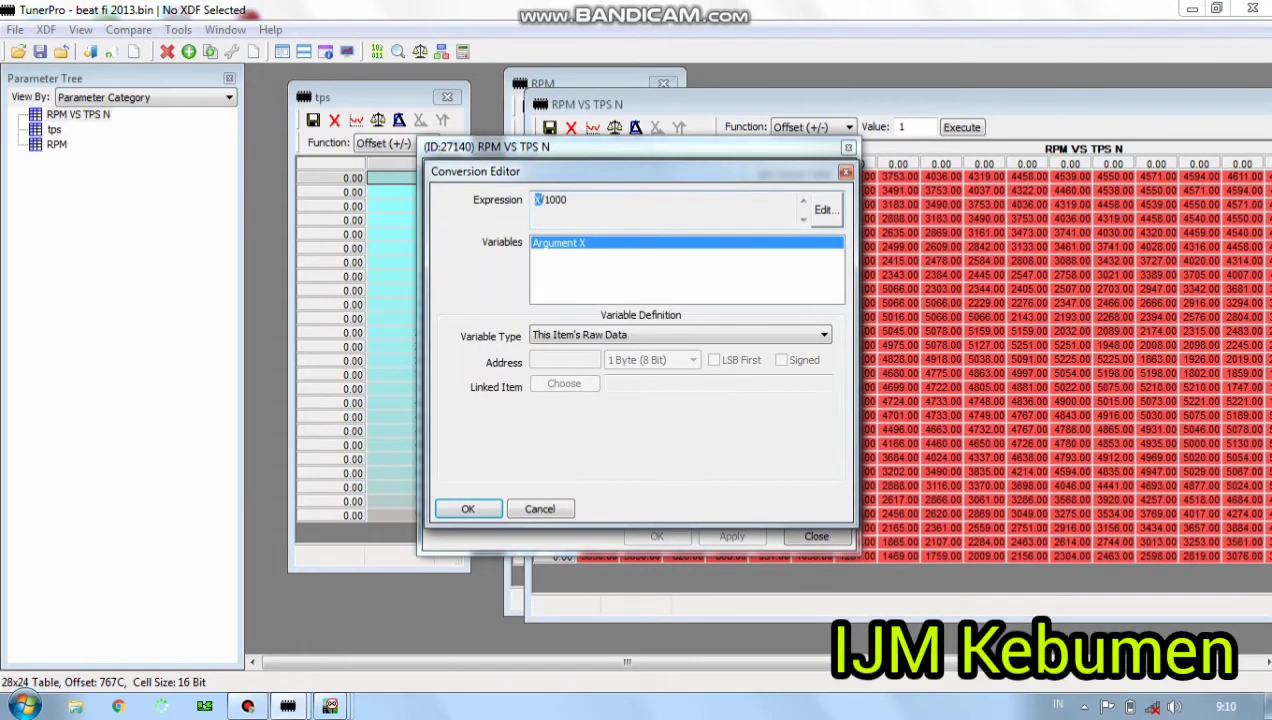
{"action": "key", "text": "Return"}
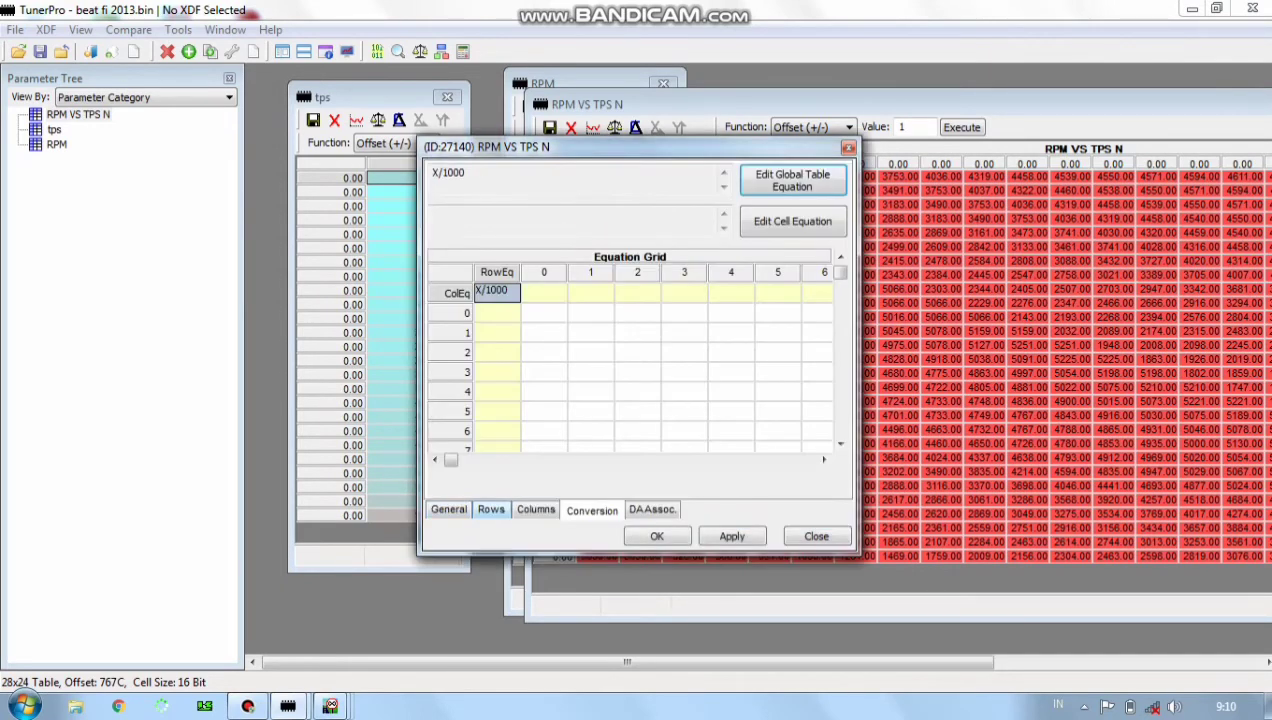
Set the RPM VS TPS N table's high range to 12000, apply the definition, and close it.
{"action": "left_click", "coordinate": [449, 510]}
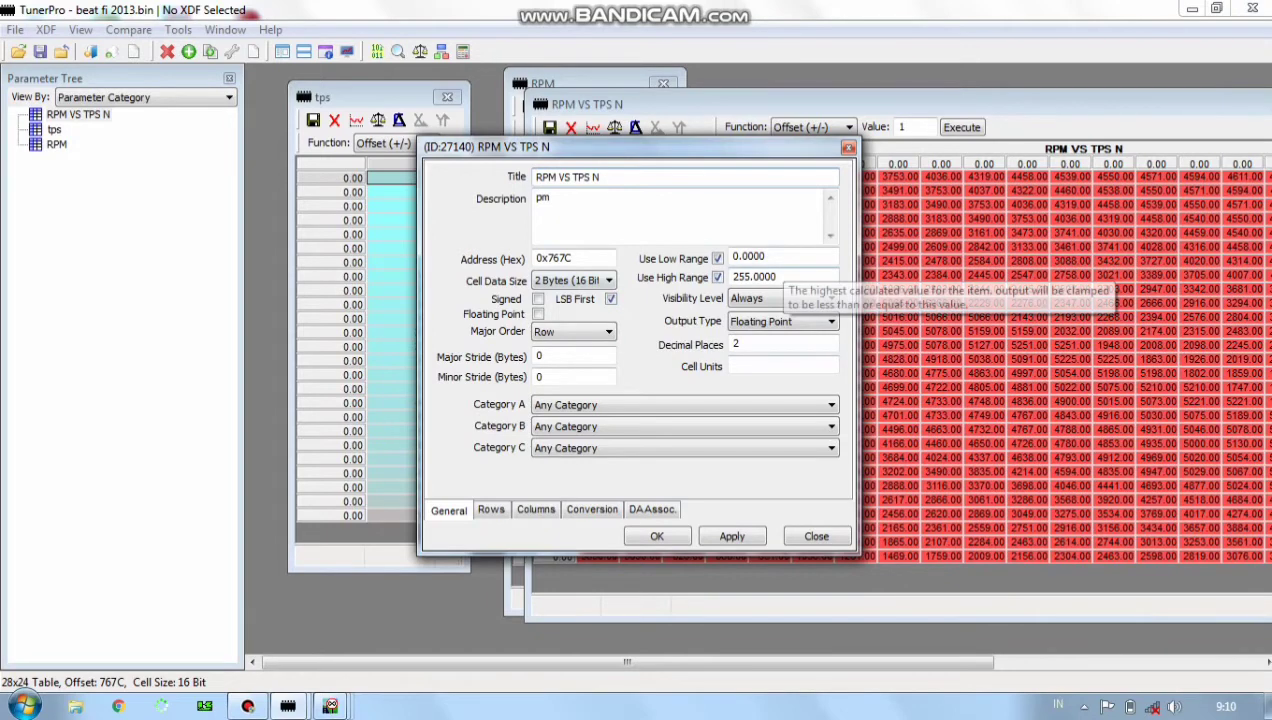
{"action": "key", "text": "BackSpace"}
{"action": "key", "text": "BackSpace"}
{"action": "key", "text": "BackSpace"}
{"action": "key", "text": "BackSpace"}
{"action": "key", "text": "BackSpace"}
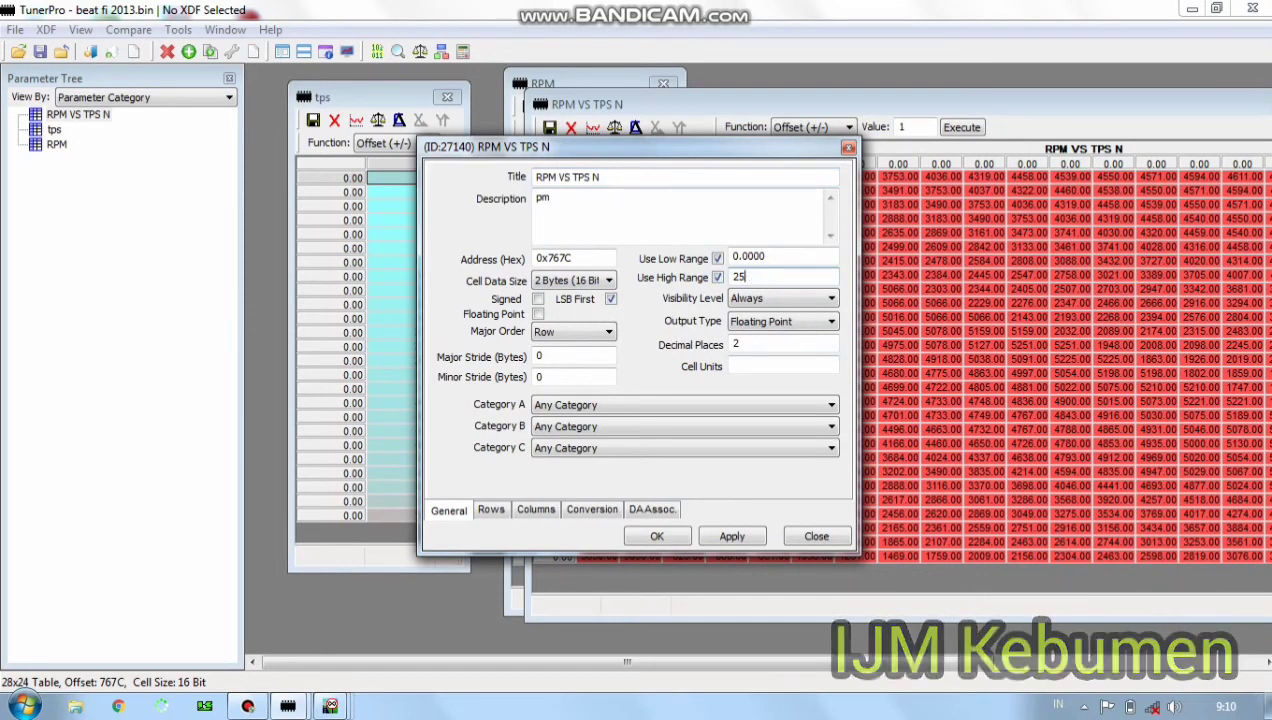
{"action": "type", "text": "12"}
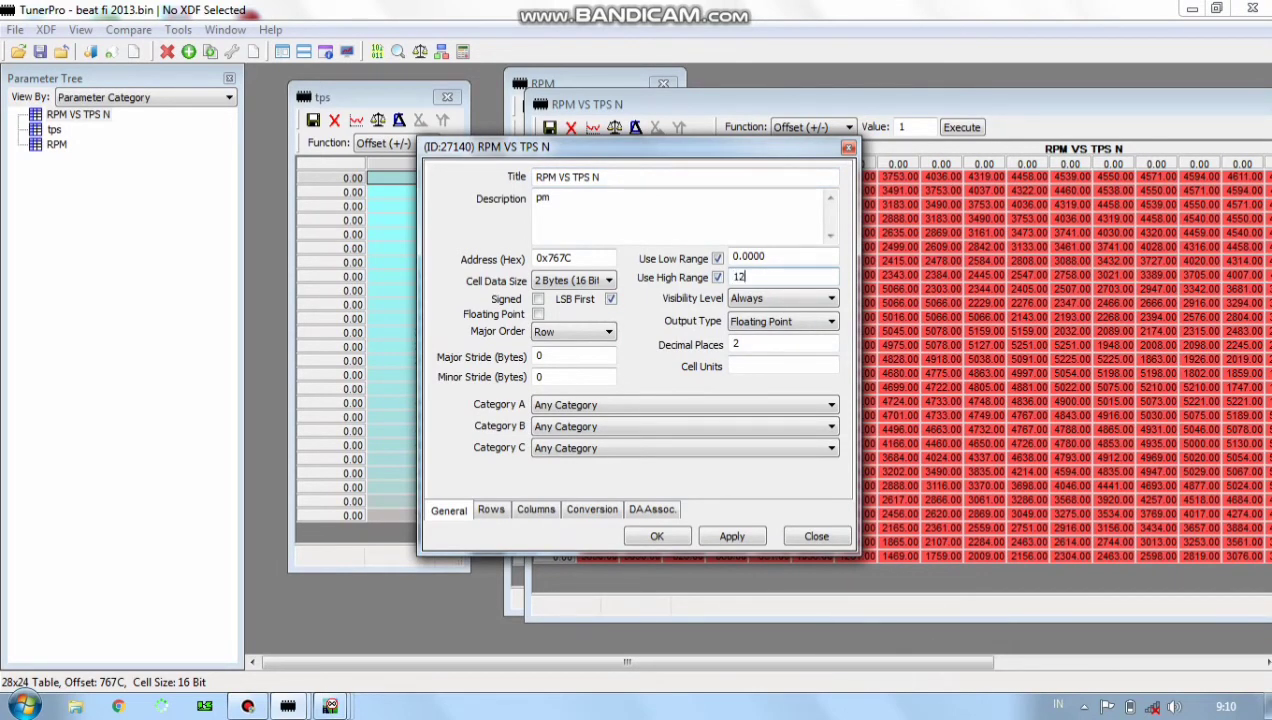
{"action": "type", "text": "000"}
{"action": "left_click", "coordinate": [778, 256]}
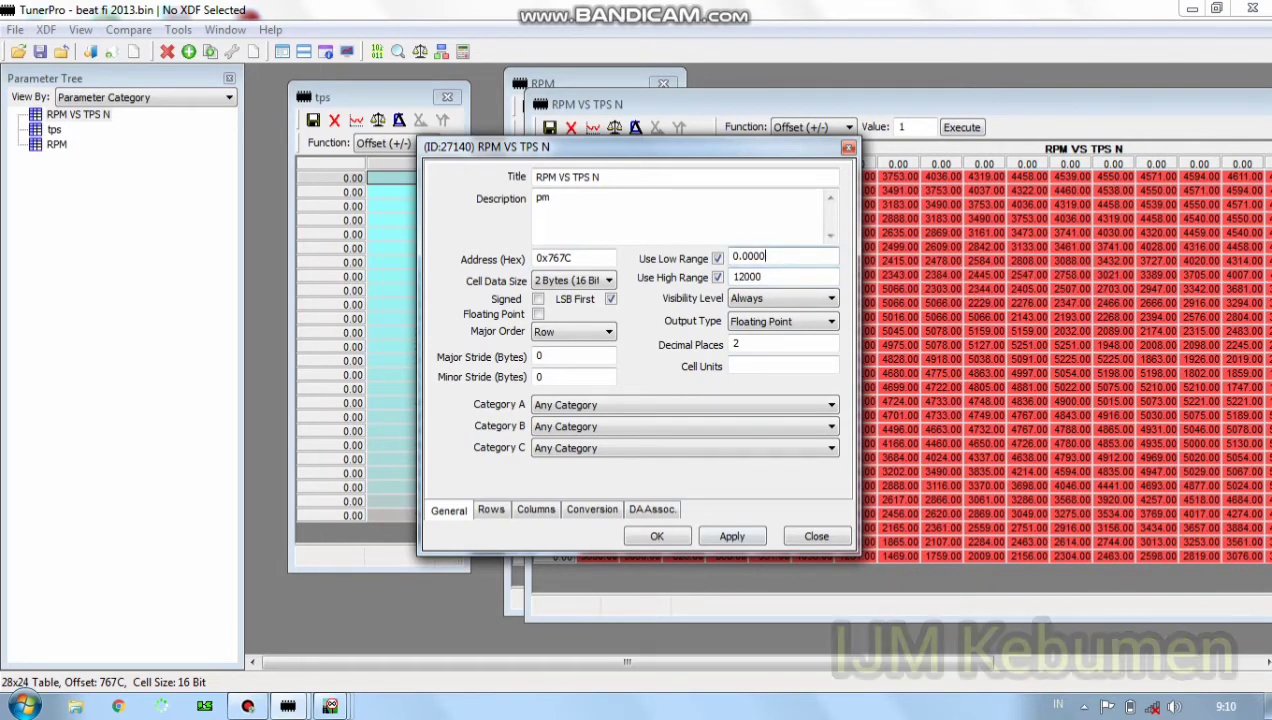
{"action": "left_click", "coordinate": [732, 536]}
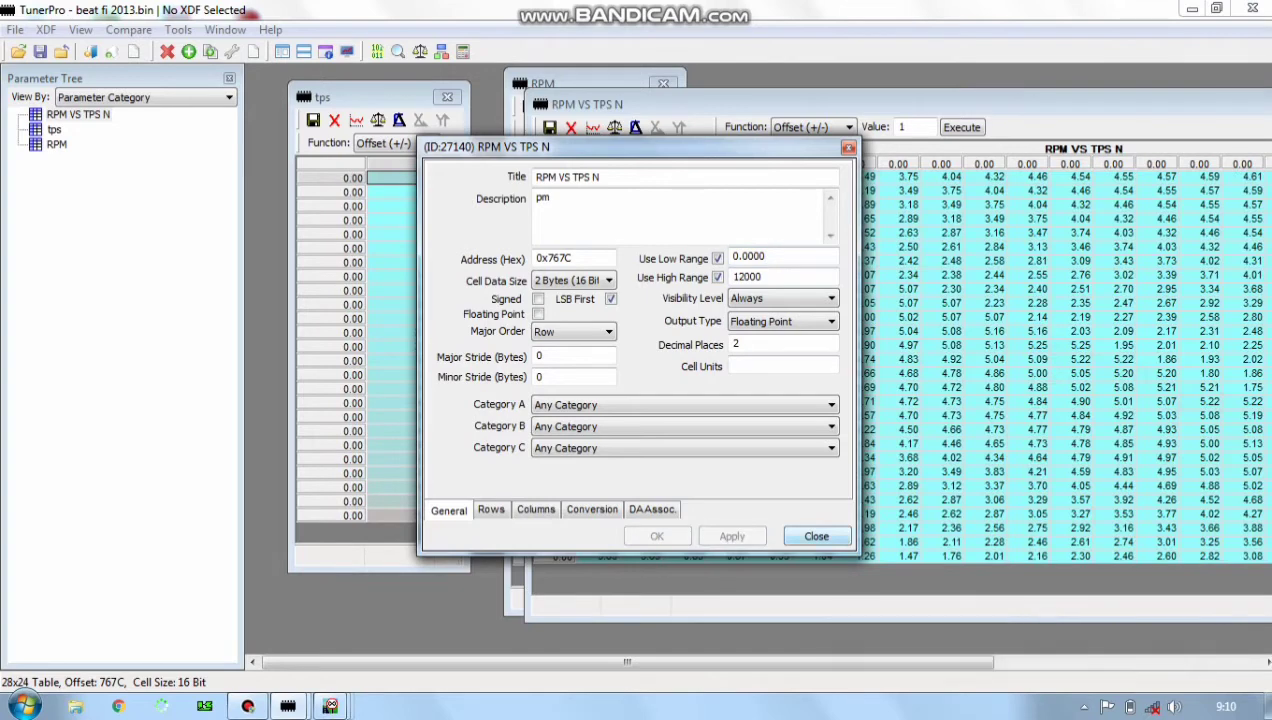
{"action": "left_click", "coordinate": [817, 536]}
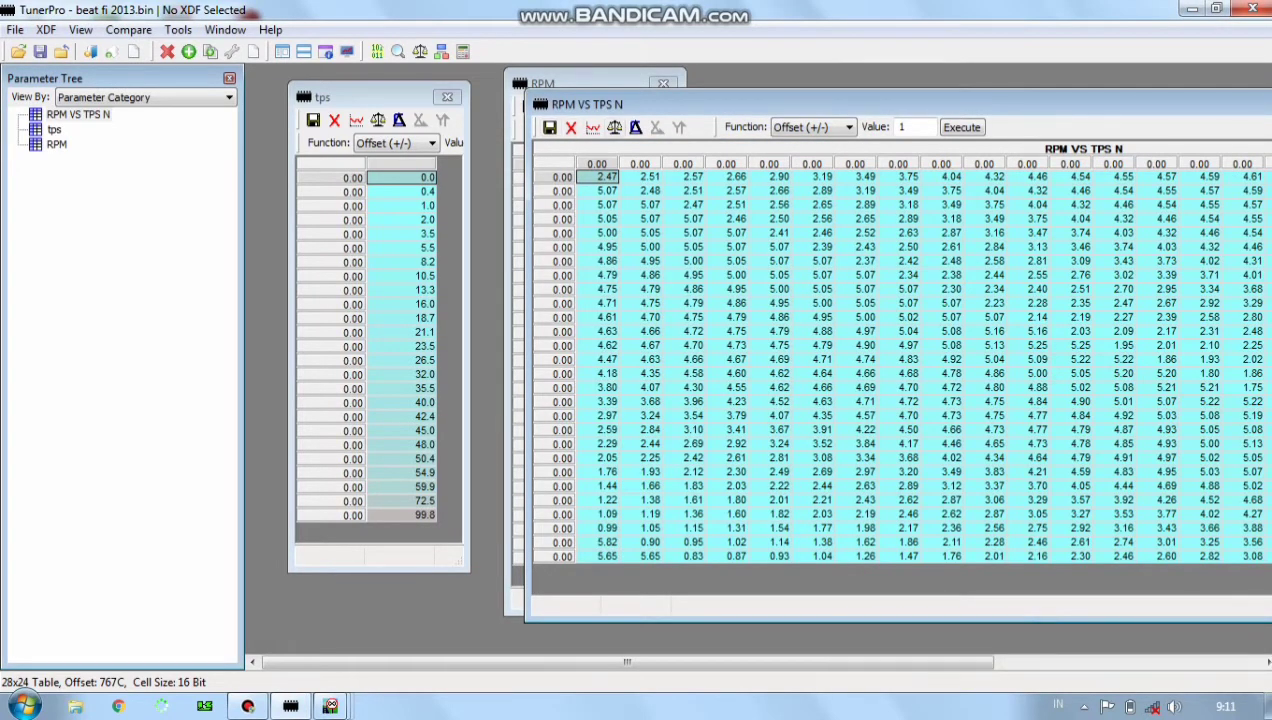
Reopen the RPM VS TPS N table's XDF definition and set its number of rows to 29.
{"action": "left_click_drag", "start_coordinate": [604, 104], "coordinate": [393, 204]}
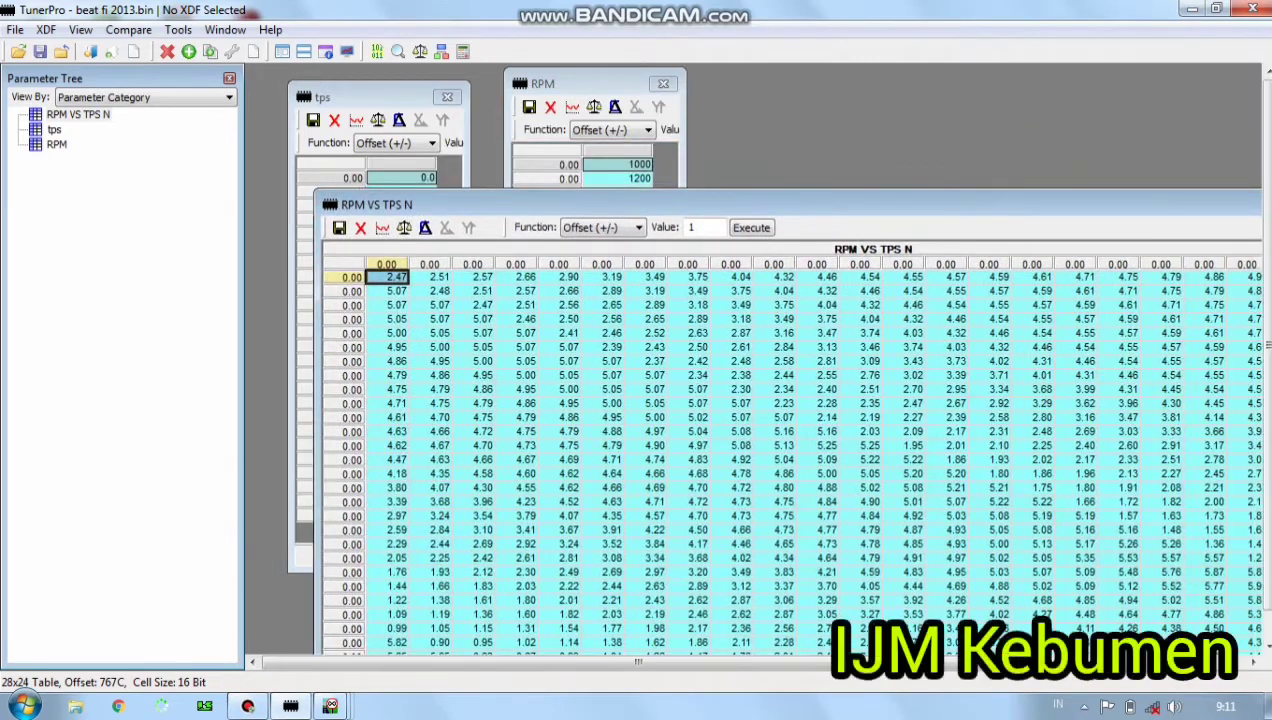
{"action": "left_click", "coordinate": [100, 116]}
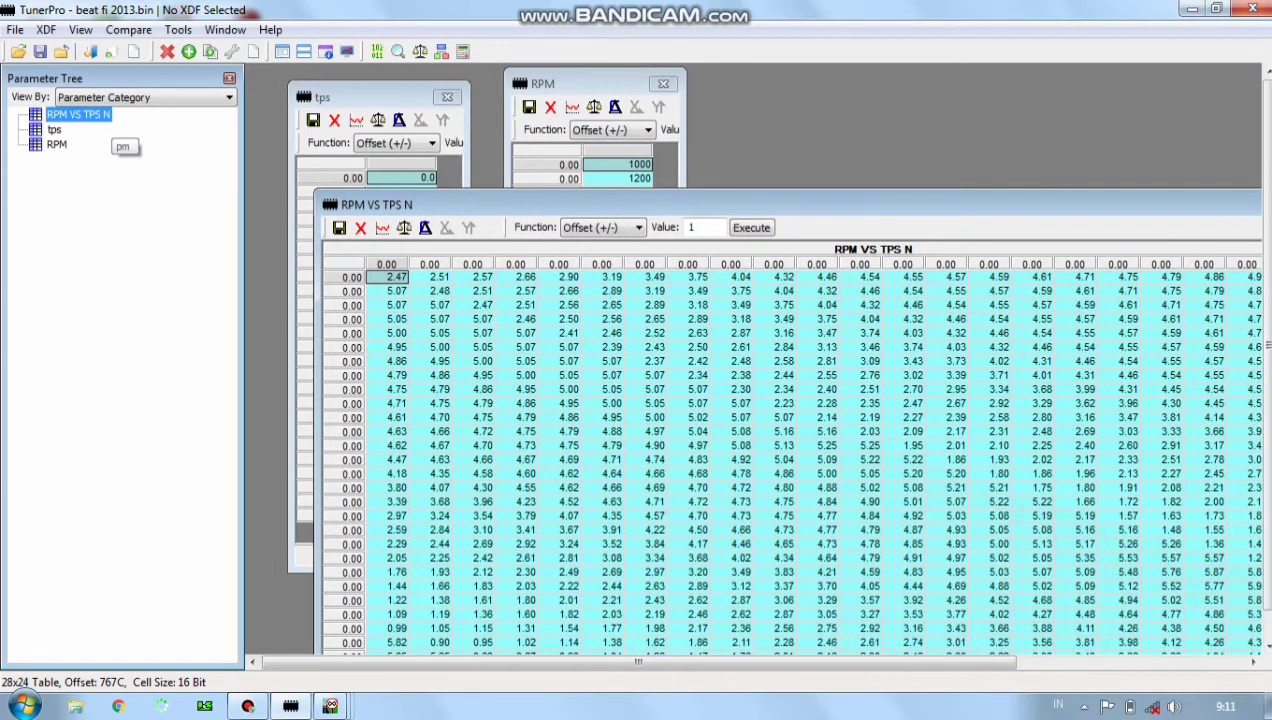
{"action": "right_click", "coordinate": [92, 115]}
{"action": "left_click", "coordinate": [170, 125]}
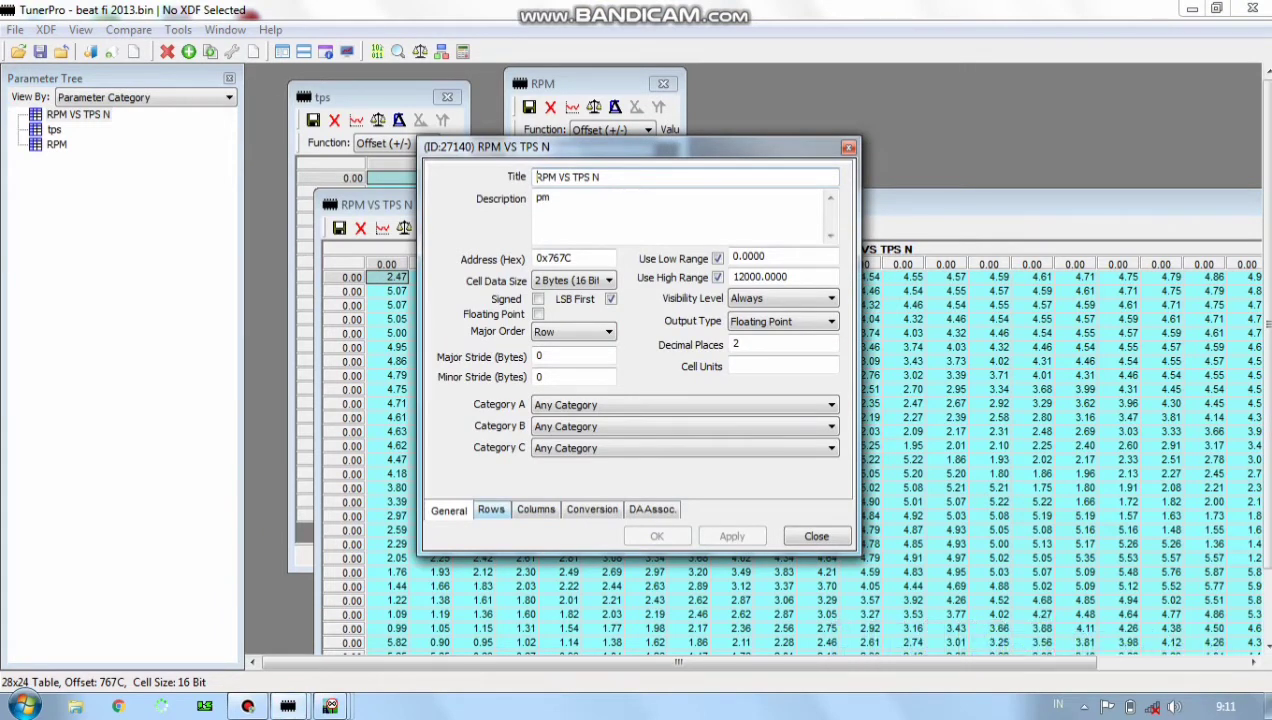
{"action": "left_click", "coordinate": [491, 510]}
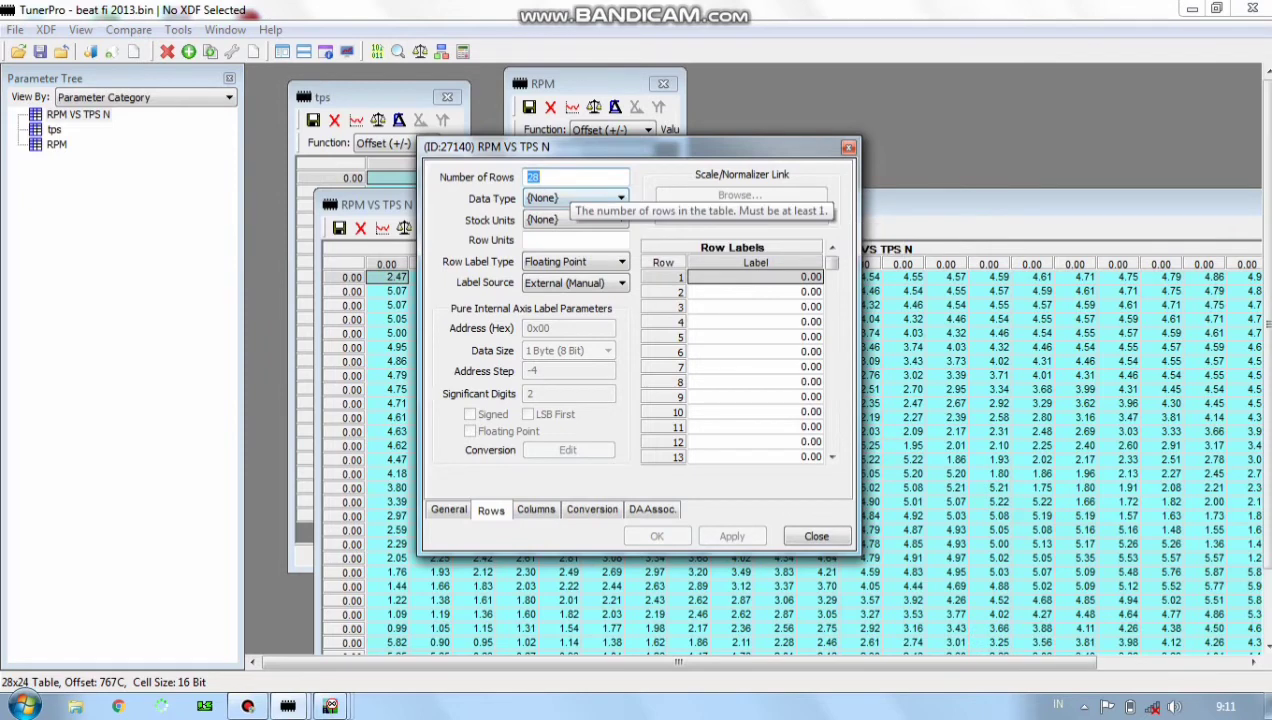
{"action": "left_click", "coordinate": [571, 179]}
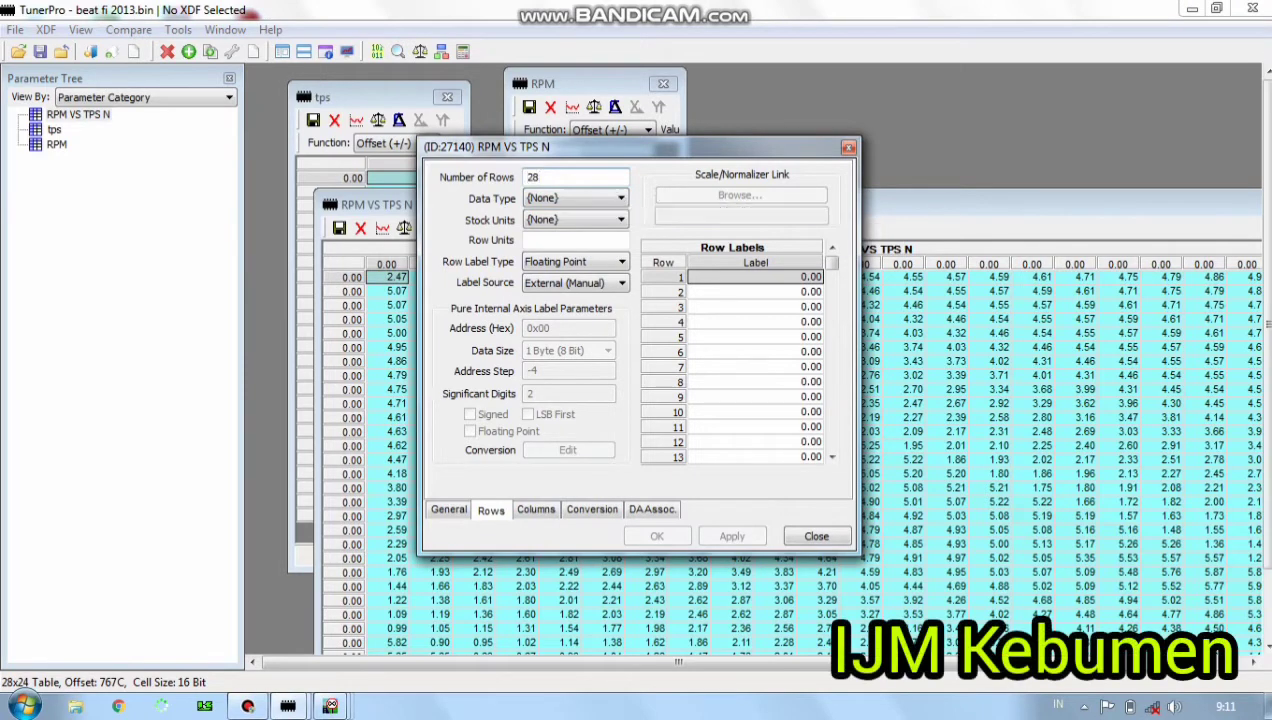
{"action": "key", "text": "BackSpace"}
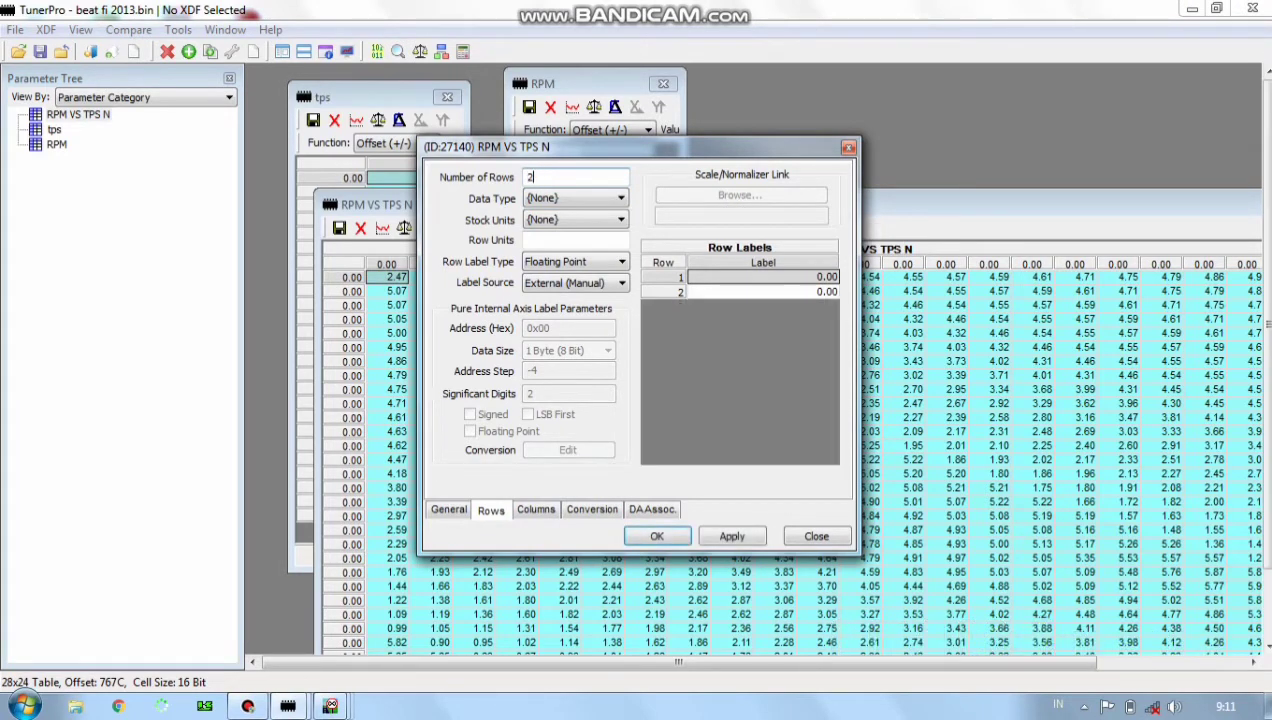
{"action": "type", "text": "9"}
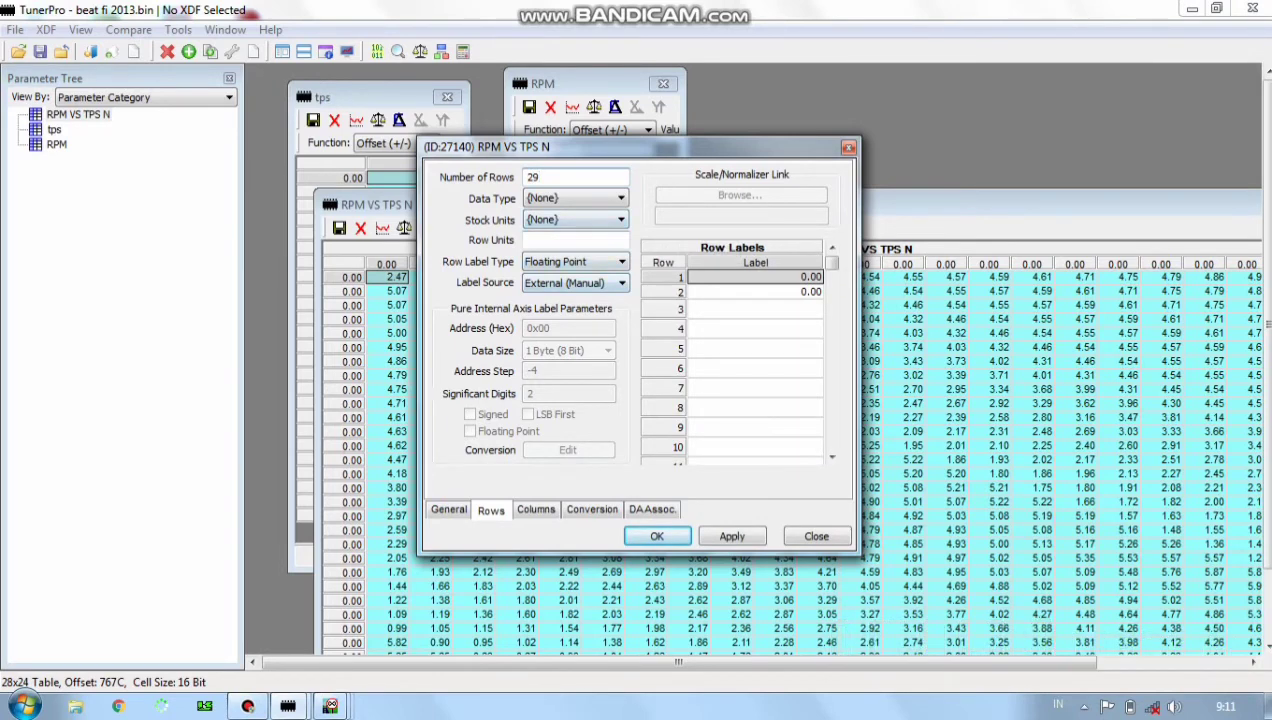
Set the row label source to Linked, Scale and link it to the RPM table.
{"action": "left_click", "coordinate": [575, 283]}
{"action": "left_click", "coordinate": [553, 337]}
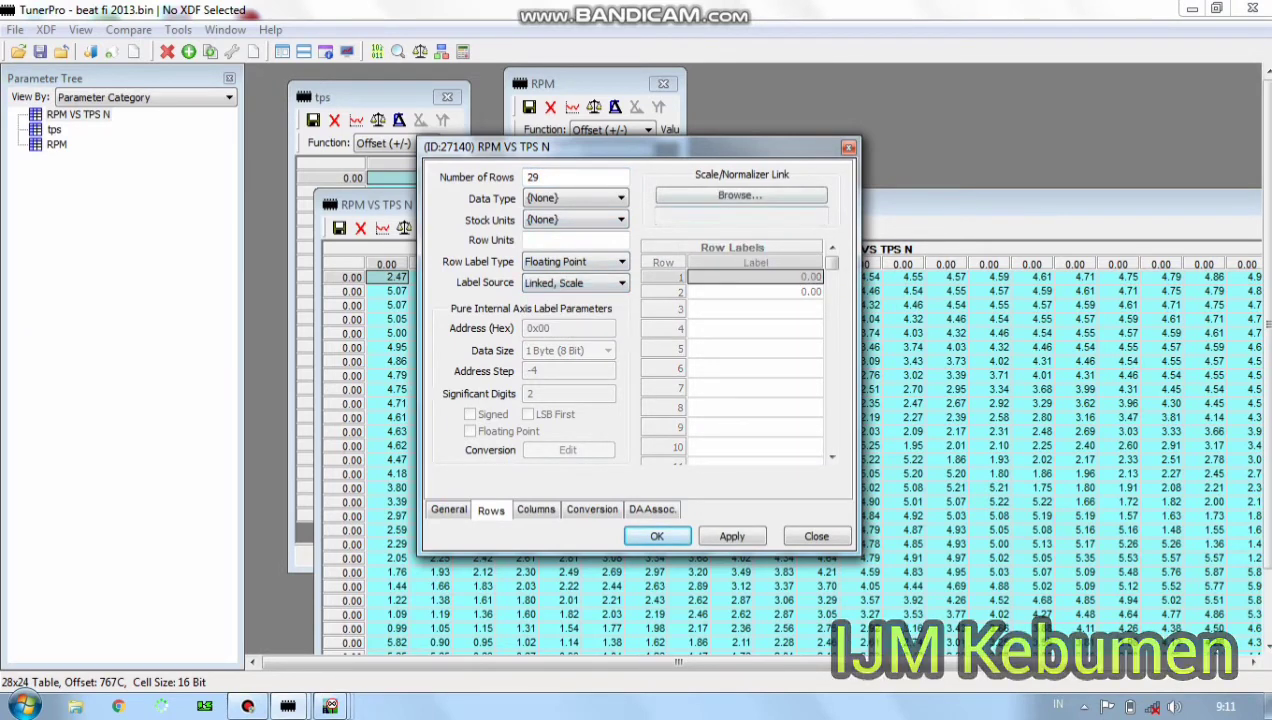
{"action": "left_click", "coordinate": [740, 195]}
{"action": "left_click", "coordinate": [573, 271]}
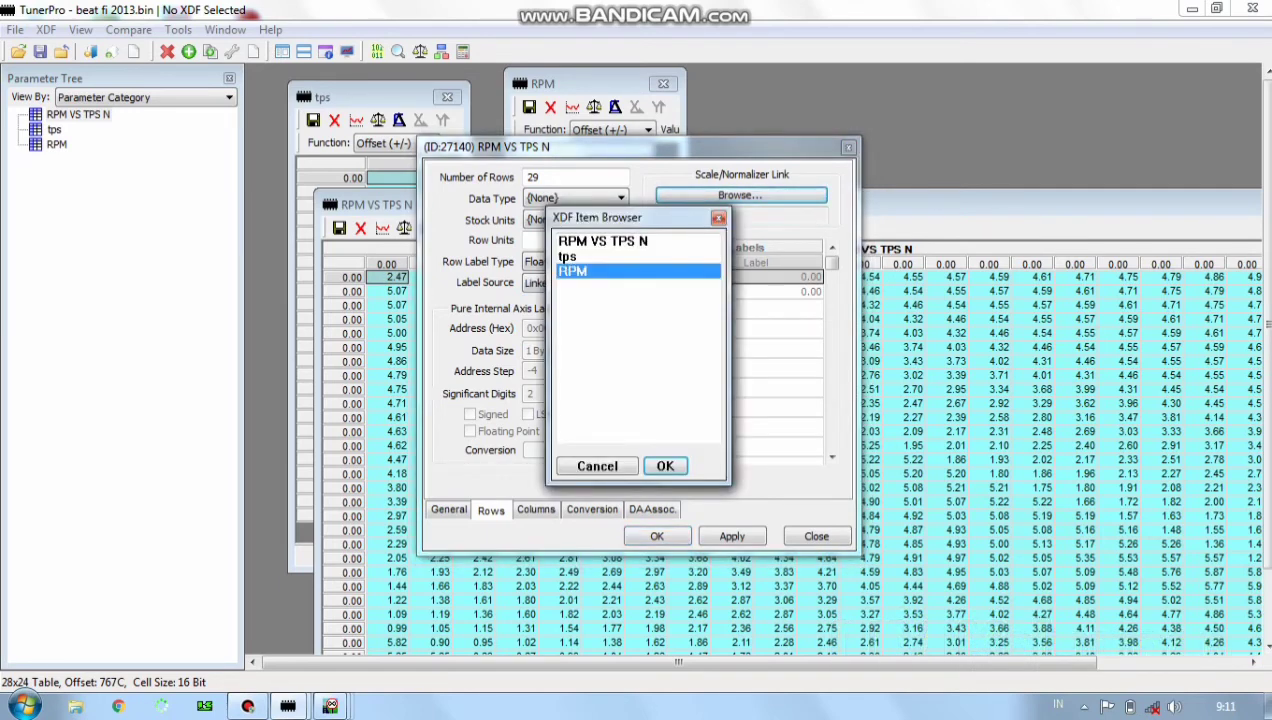
{"action": "left_click", "coordinate": [665, 466]}
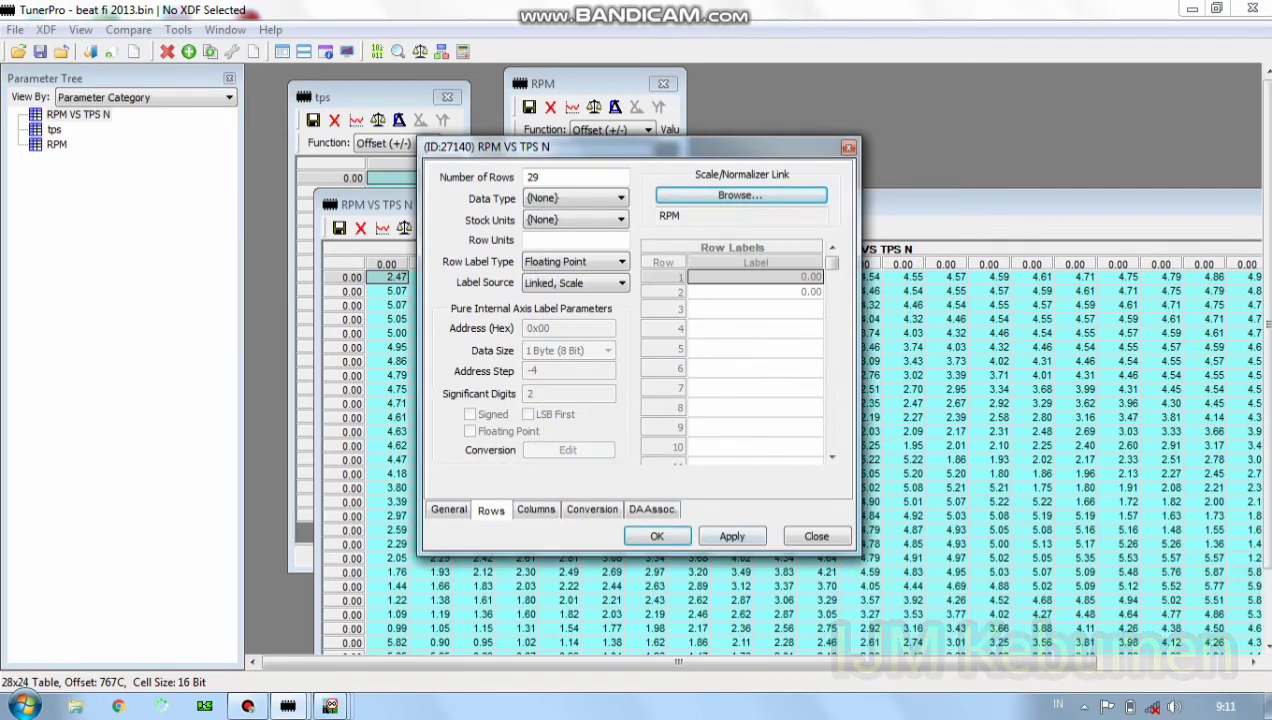
Set the column label source to Linked, Scale using the tps table, then apply and close the definition.
{"action": "left_click", "coordinate": [535, 509]}
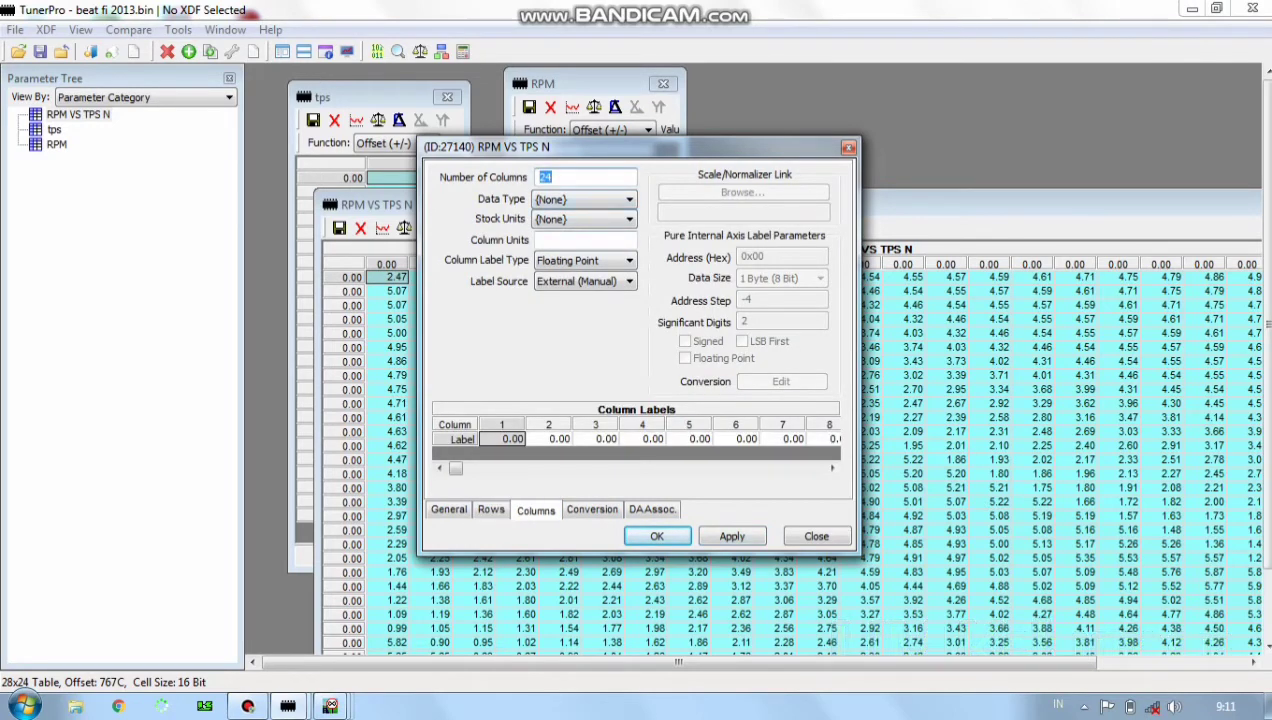
{"action": "left_click", "coordinate": [627, 281]}
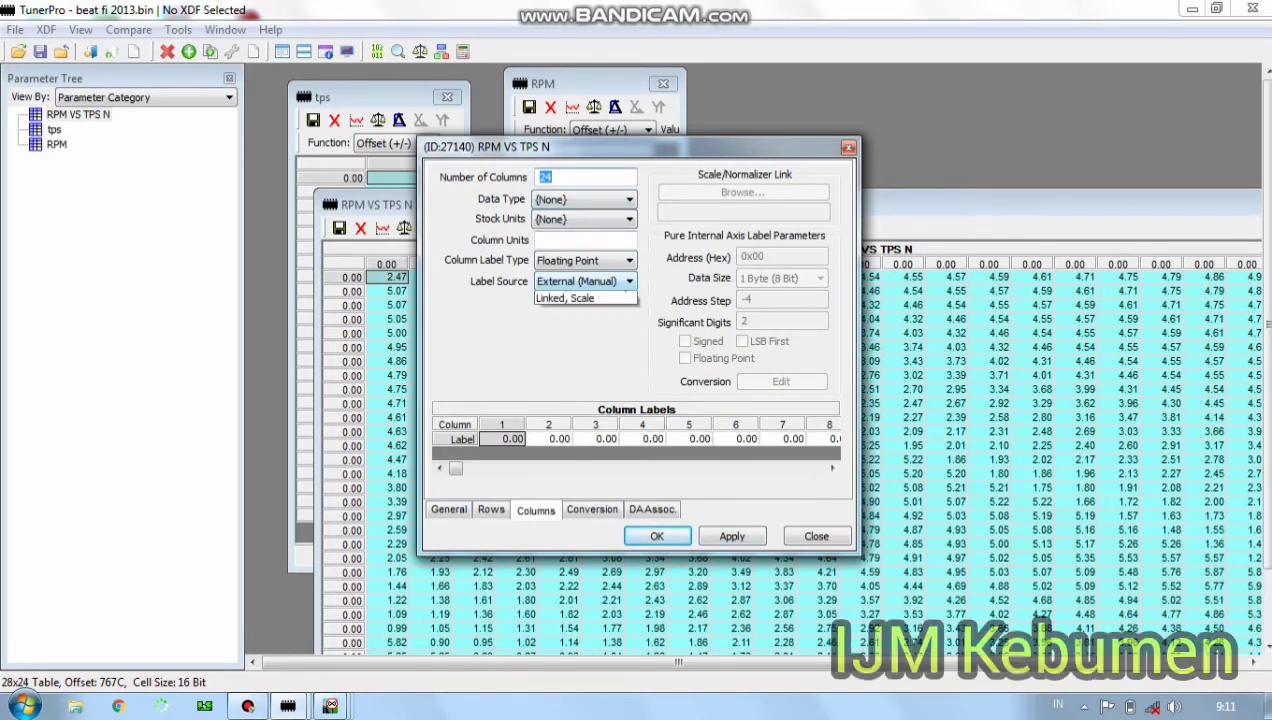
{"action": "left_click", "coordinate": [566, 334]}
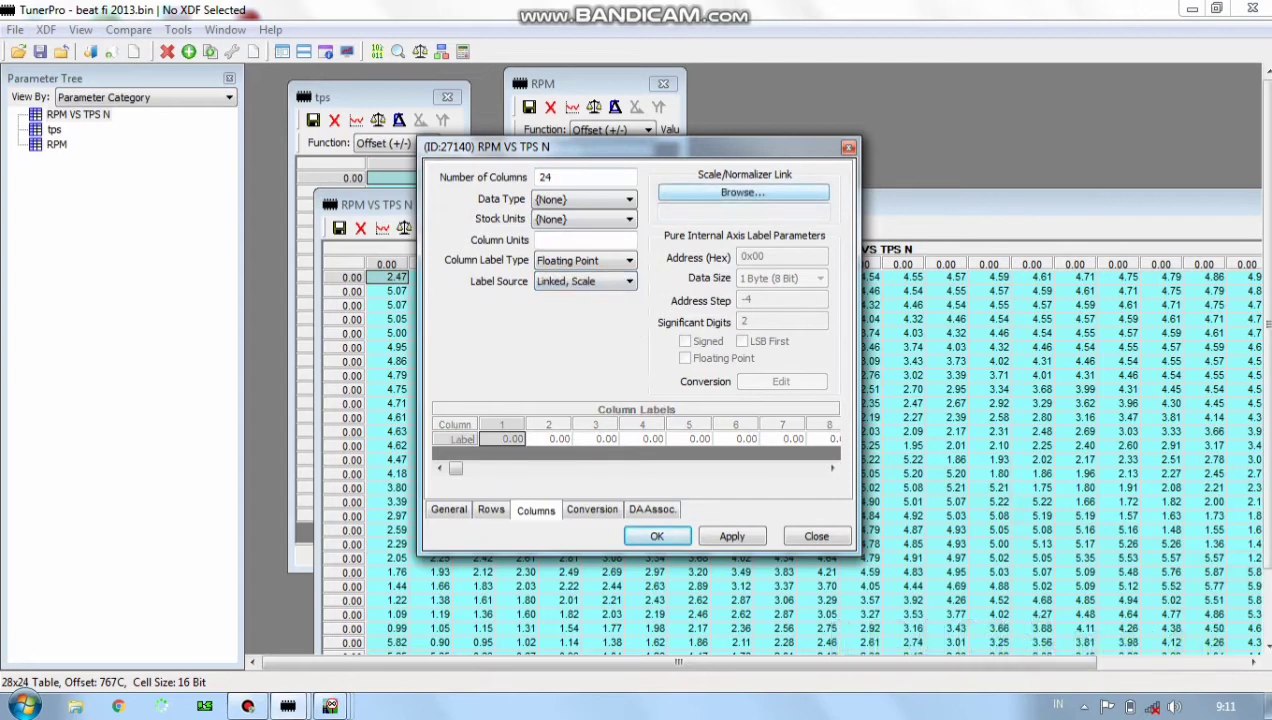
{"action": "left_click", "coordinate": [743, 192]}
{"action": "left_click", "coordinate": [568, 257]}
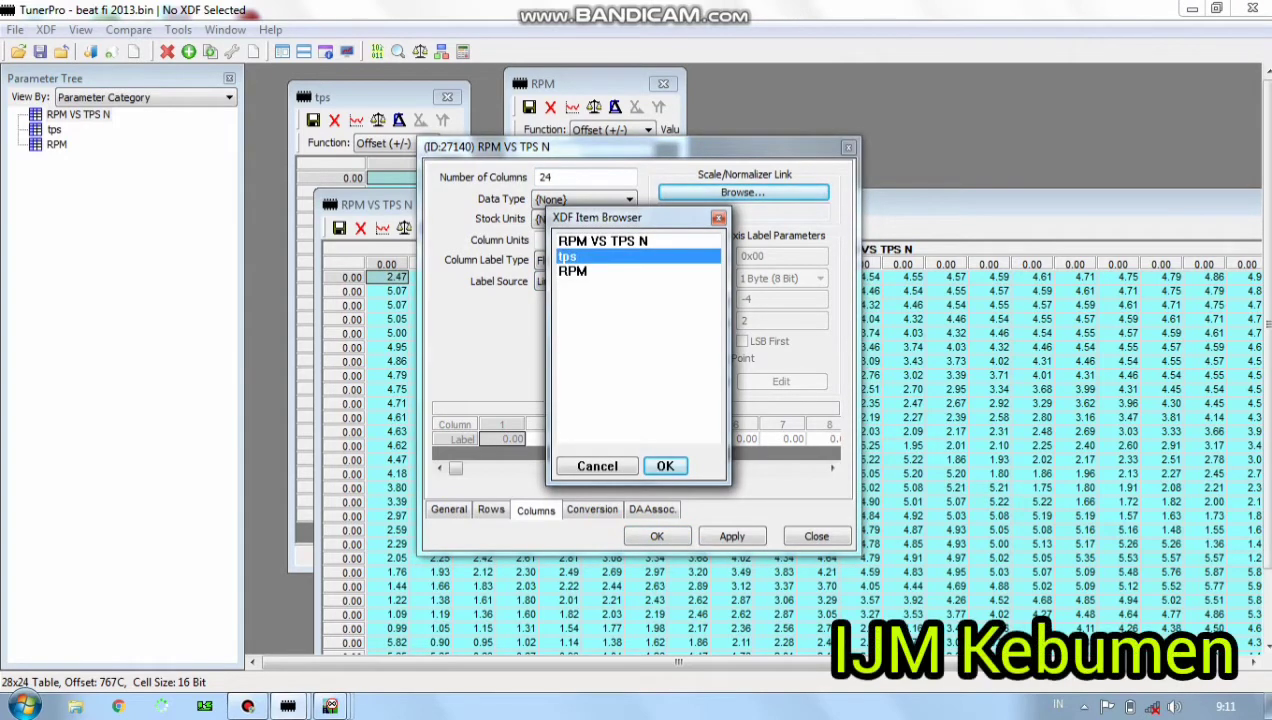
{"action": "left_click", "coordinate": [665, 466]}
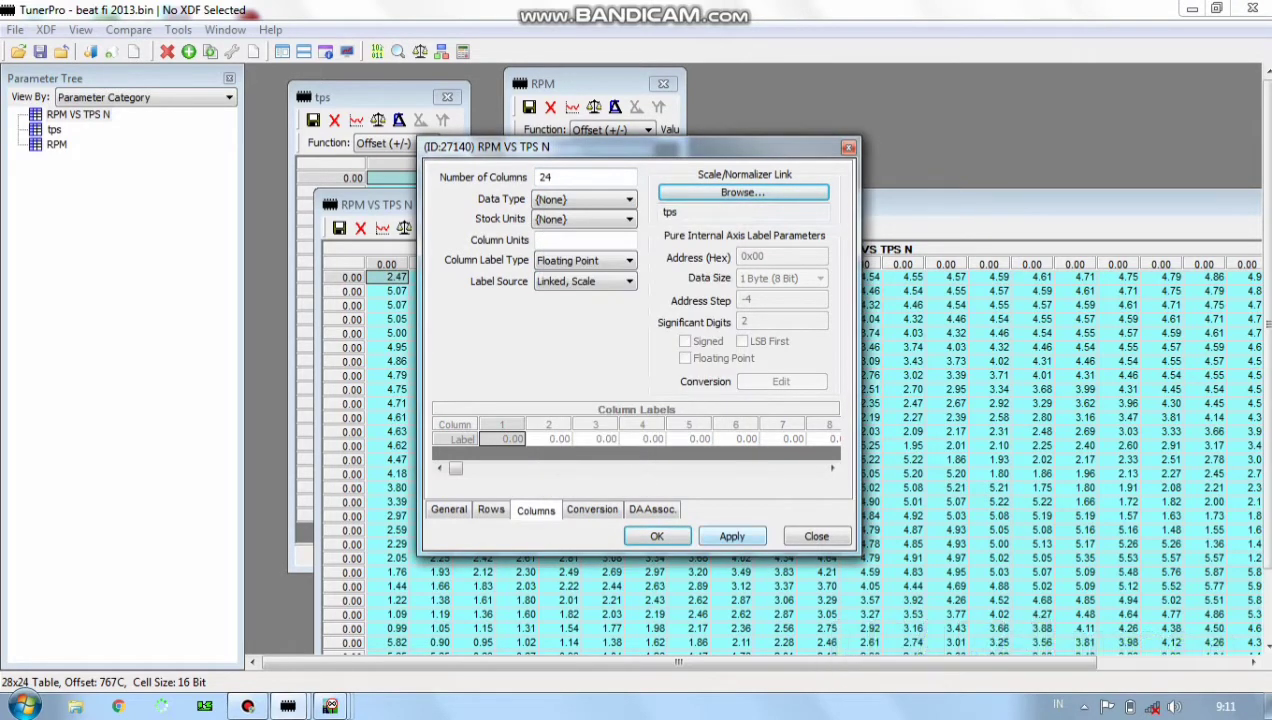
{"action": "left_click", "coordinate": [732, 536]}
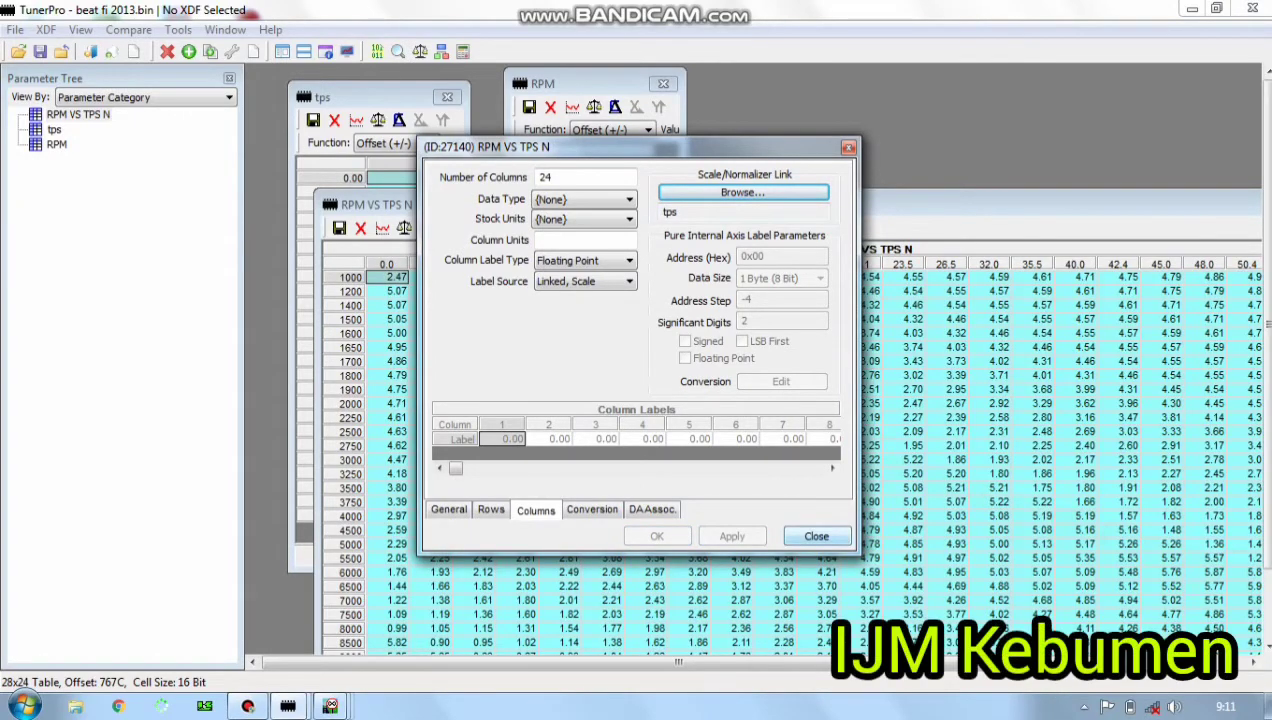
{"action": "left_click", "coordinate": [816, 536]}
View the RPM VS TPS N table as a 3D graph, close it, and examine the table's linked axis labels.
{"action": "left_click_drag", "start_coordinate": [450, 204], "coordinate": [441, 132]}
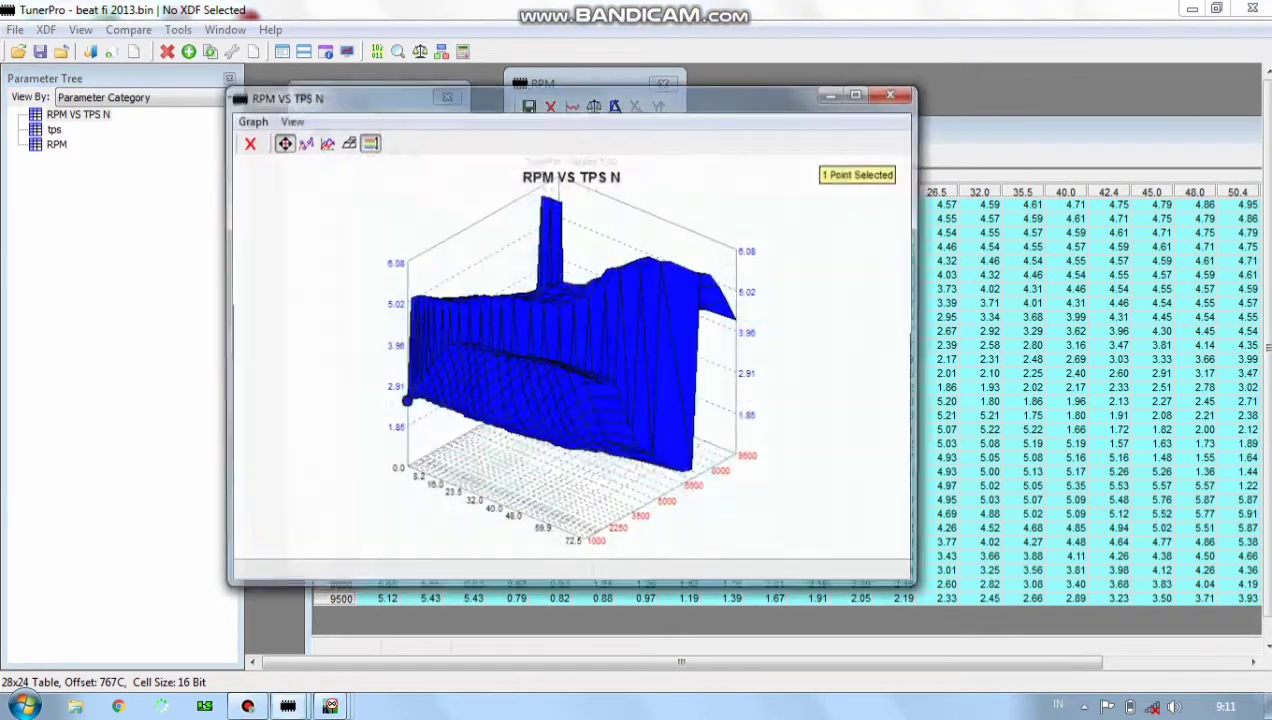
{"action": "left_click", "coordinate": [373, 155]}
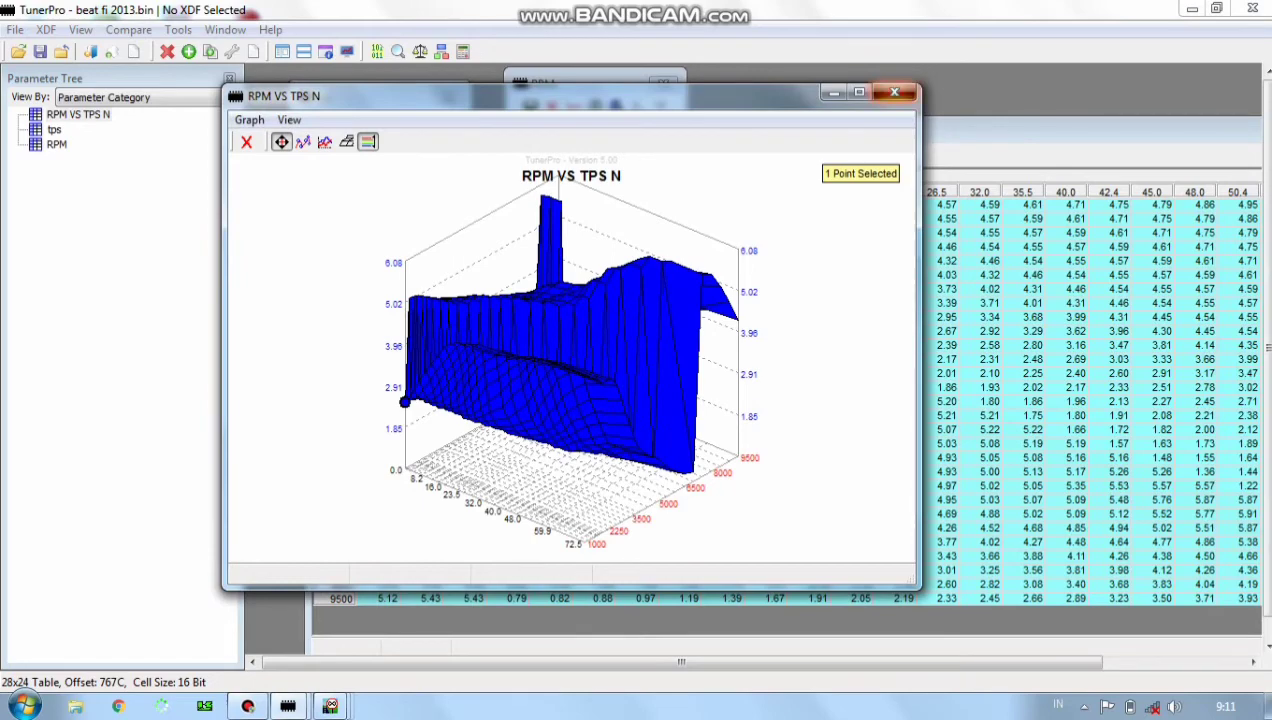
{"action": "left_click", "coordinate": [894, 92]}
{"action": "left_click_drag", "start_coordinate": [760, 132], "coordinate": [562, 162]}
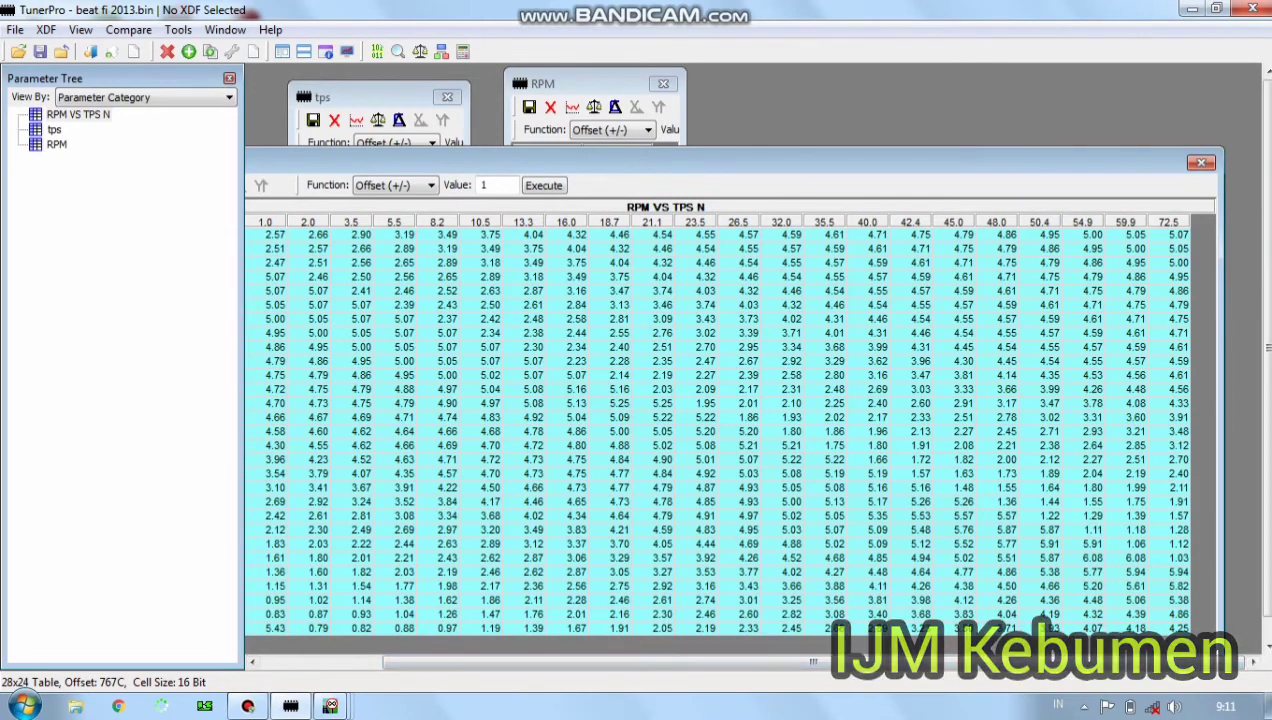
{"action": "left_click_drag", "start_coordinate": [562, 162], "coordinate": [797, 159]}
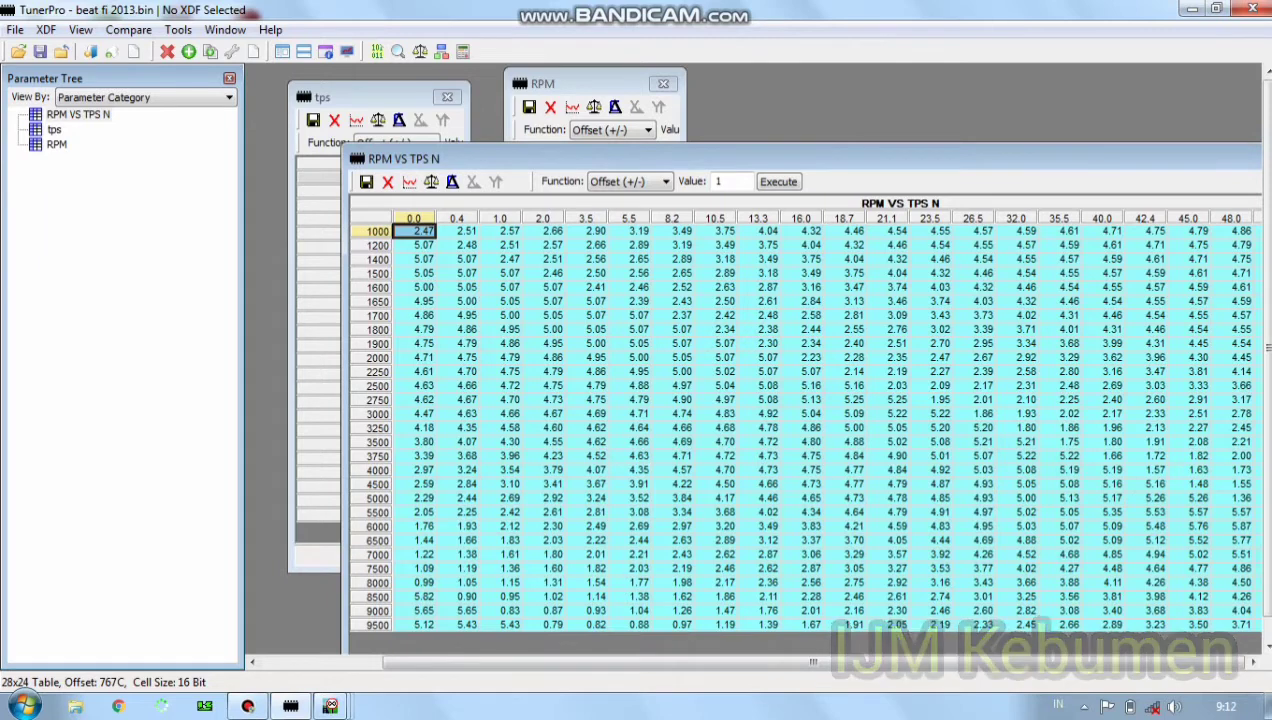
Check the number of rows in the tps table's XDF definition, then close the definition.
{"action": "left_click", "coordinate": [54, 130]}
{"action": "right_click", "coordinate": [54, 130]}
{"action": "left_click", "coordinate": [146, 143]}
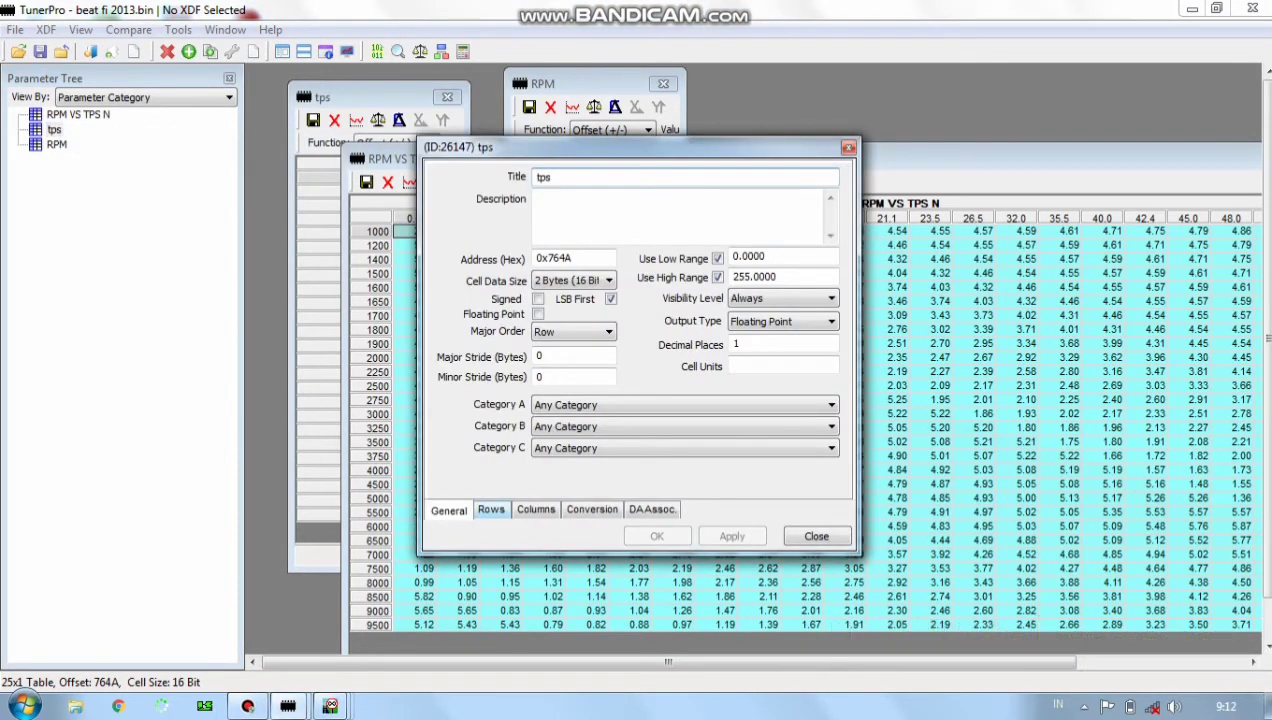
{"action": "key", "text": "ctrl+Tab"}
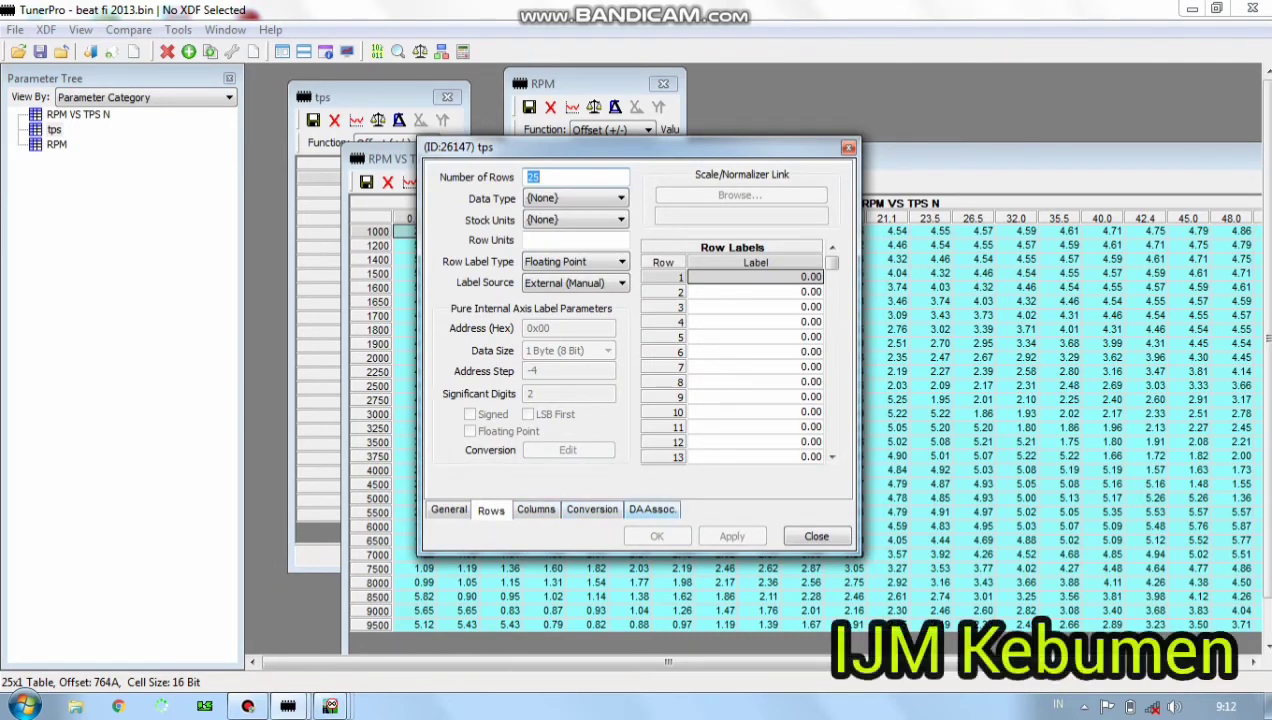
{"action": "left_click", "coordinate": [817, 536]}
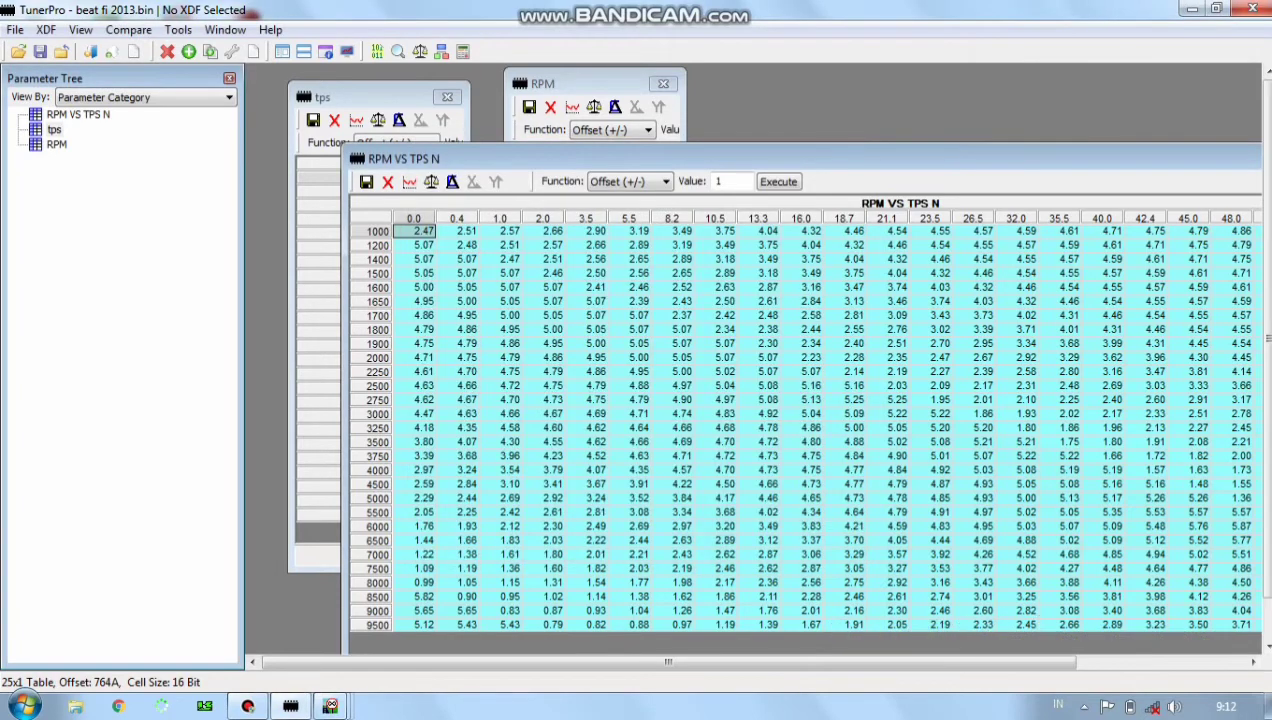
Set the RPM VS TPS N table's number of columns to 25 in its XDF definition, apply it and close the definition.
{"action": "left_click", "coordinate": [78, 114]}
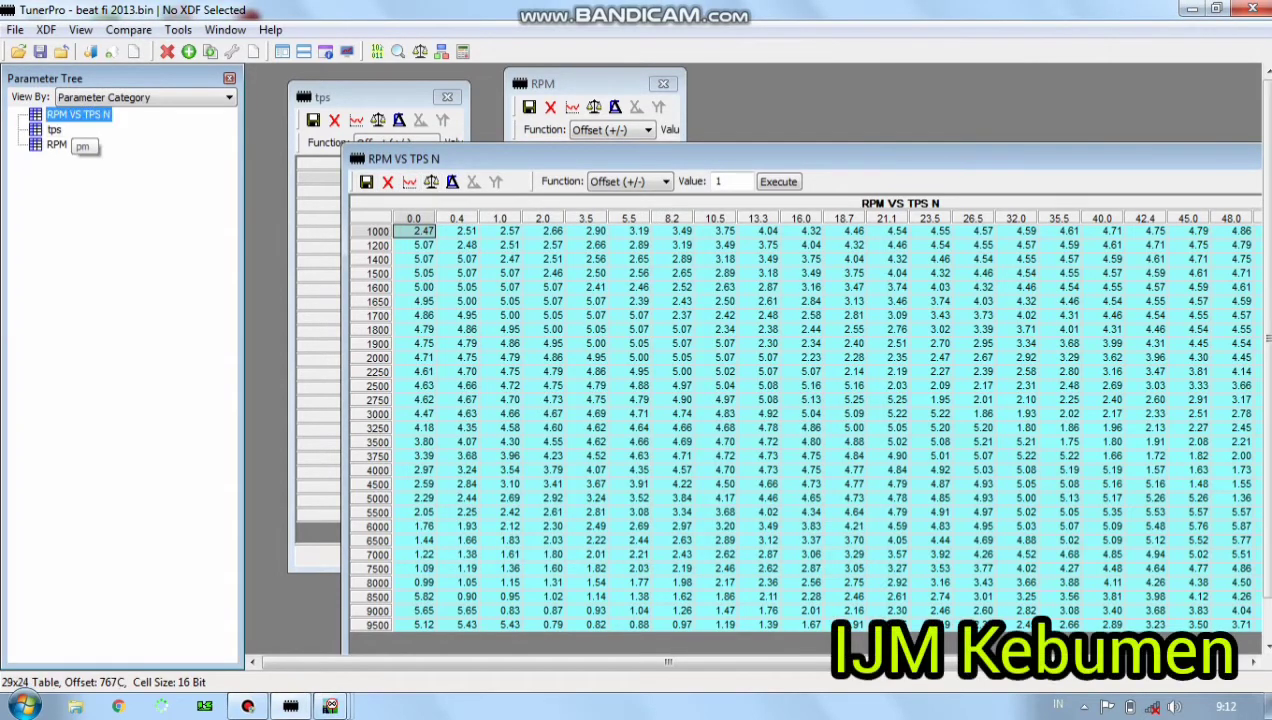
{"action": "right_click", "coordinate": [72, 116]}
{"action": "left_click", "coordinate": [150, 121]}
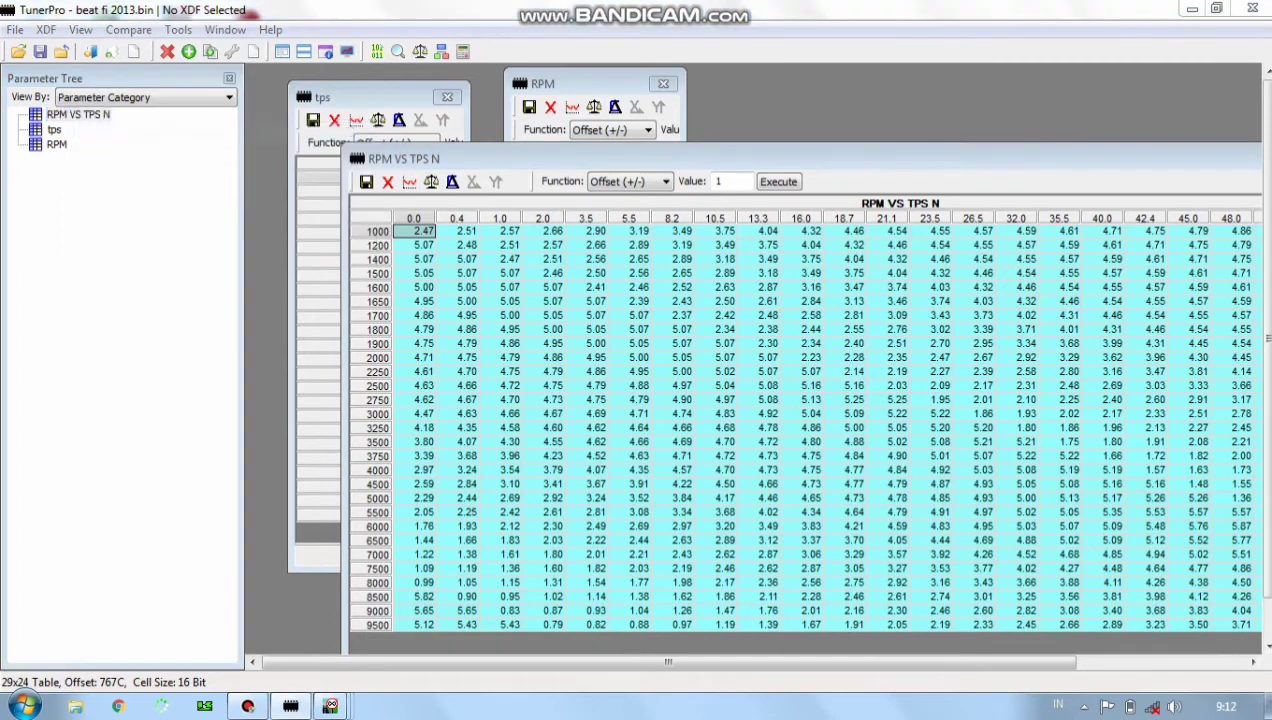
{"action": "left_click", "coordinate": [536, 509]}
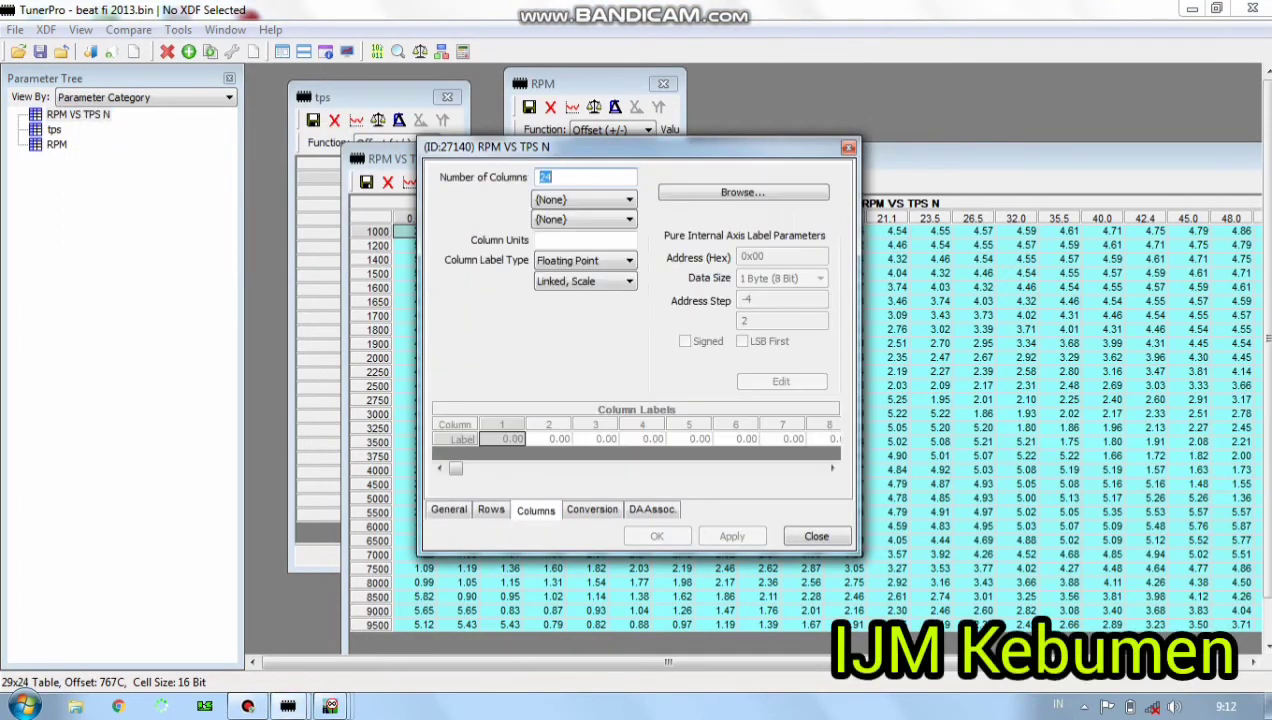
{"action": "key", "text": "BackSpace"}
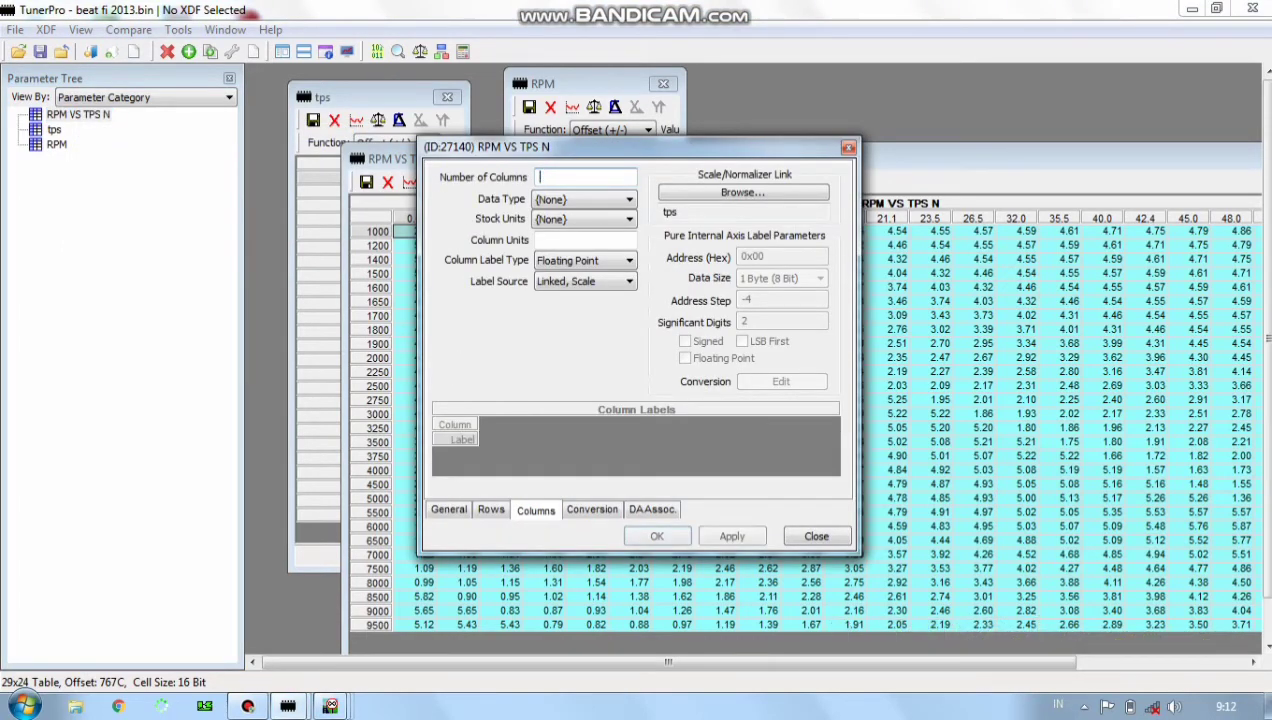
{"action": "type", "text": "25"}
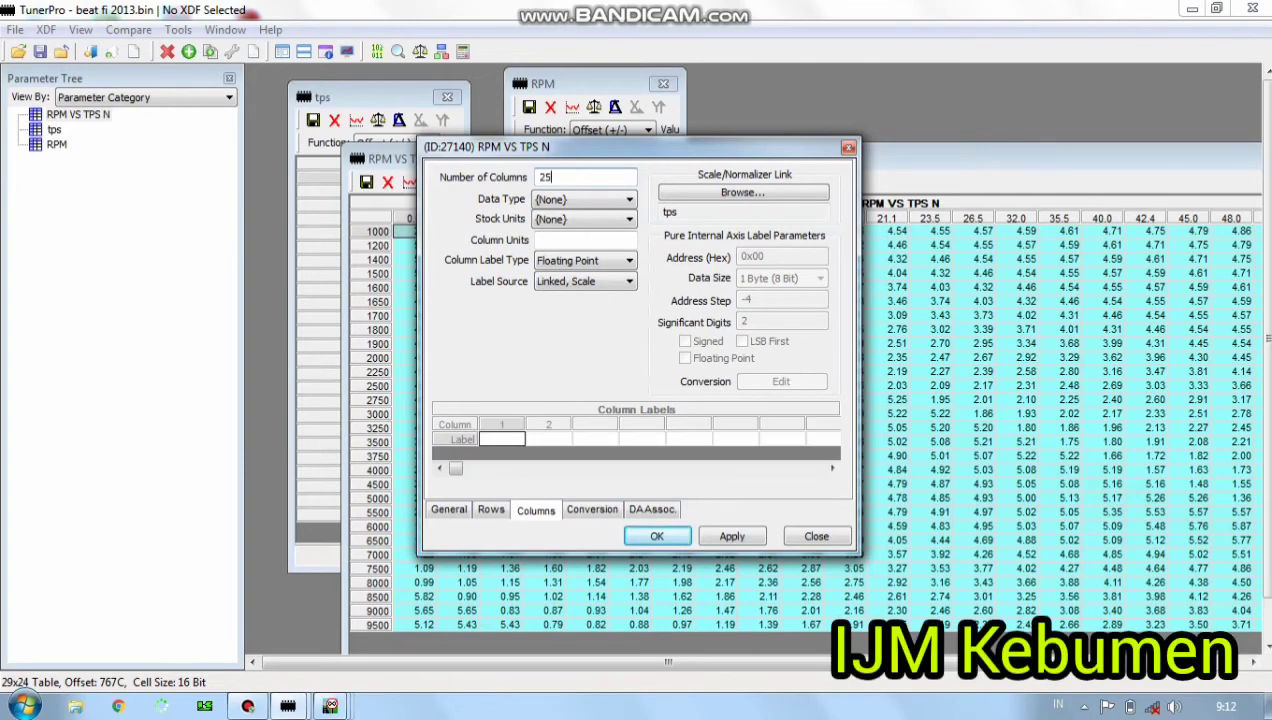
{"action": "left_click", "coordinate": [732, 537]}
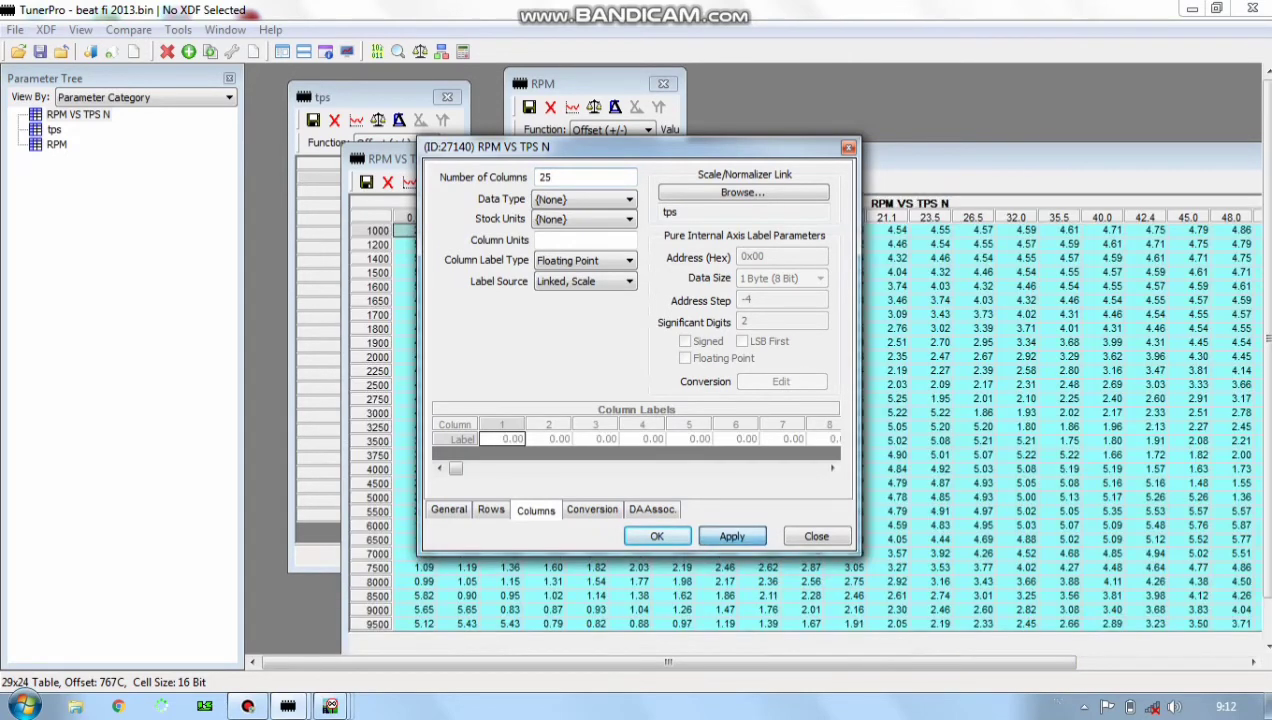
{"action": "left_click", "coordinate": [817, 537]}
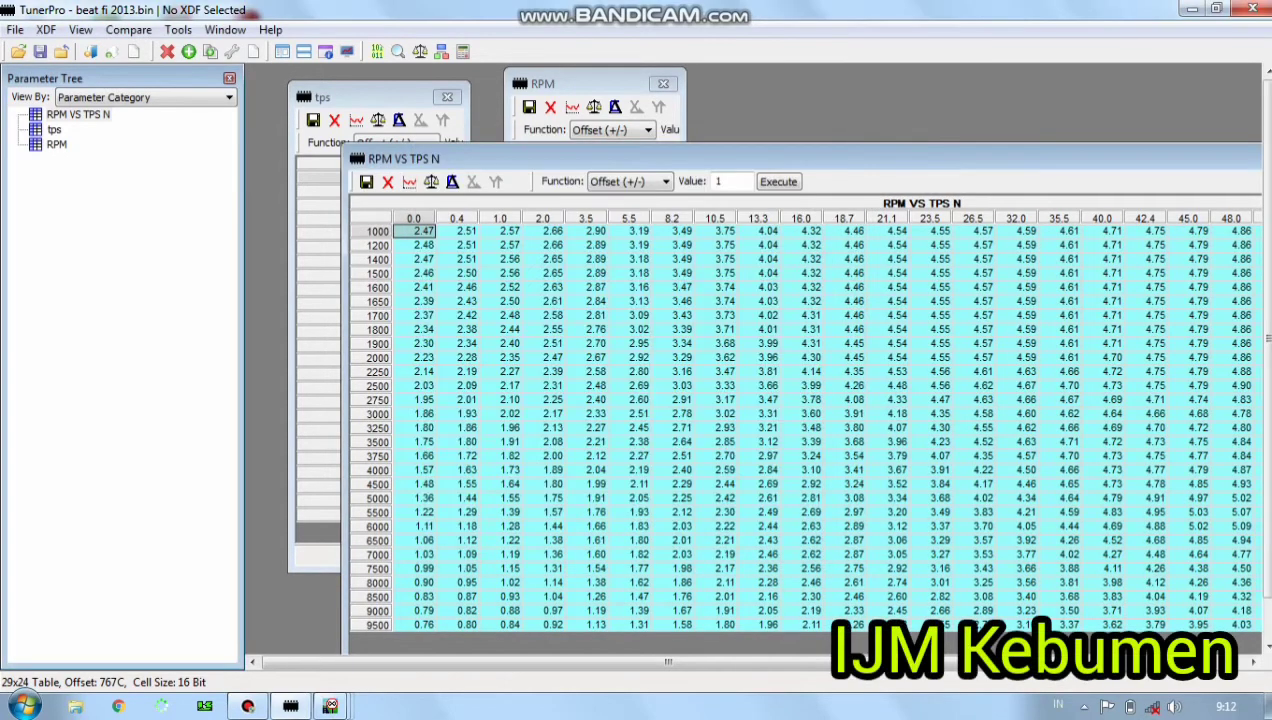
View the RPM VS TPS N table as a 3D graph, rotate the surface to inspect its shape, and close the graph.
{"action": "left_click", "coordinate": [408, 181]}
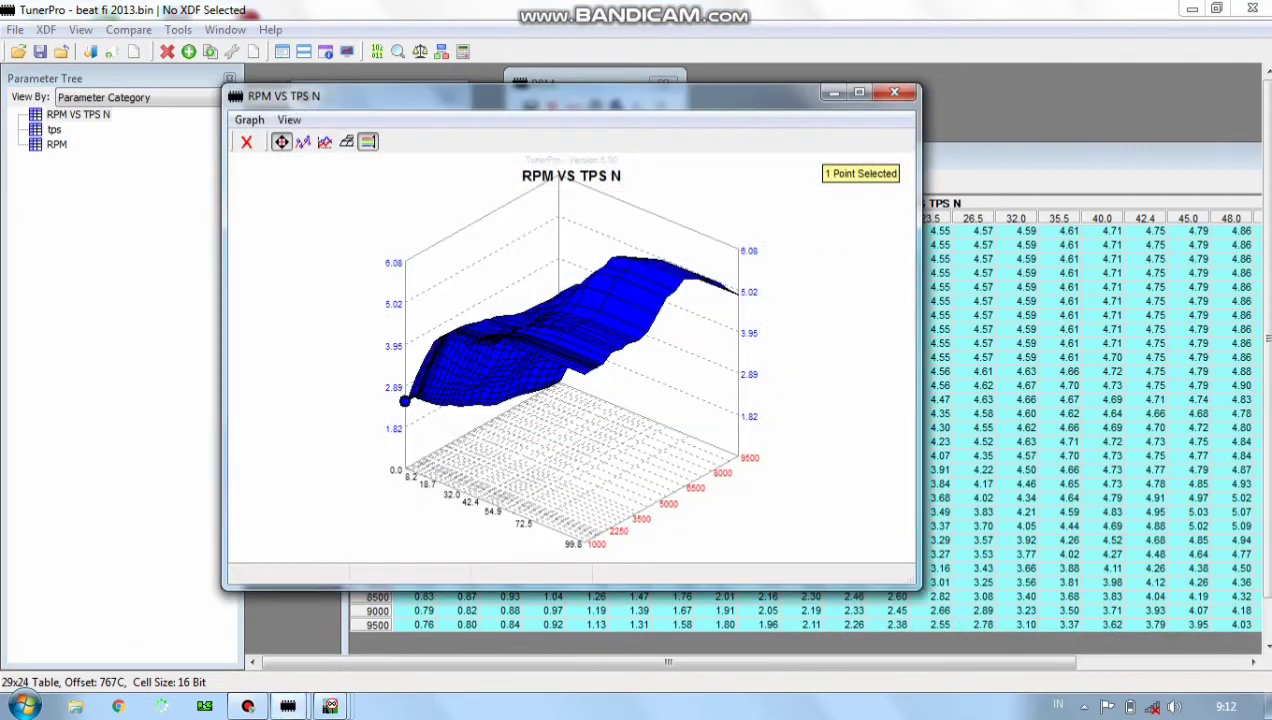
{"action": "left_click_drag", "start_coordinate": [480, 370], "coordinate": [630, 392]}
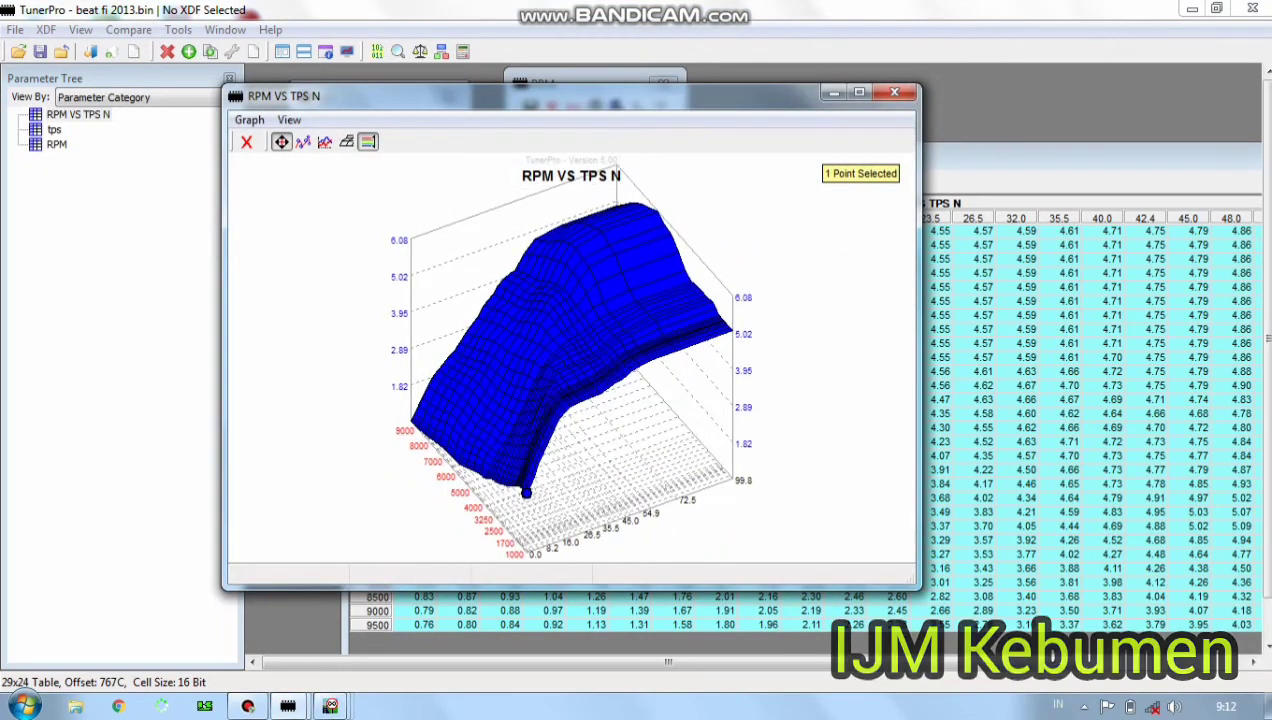
{"action": "left_click", "coordinate": [894, 92]}
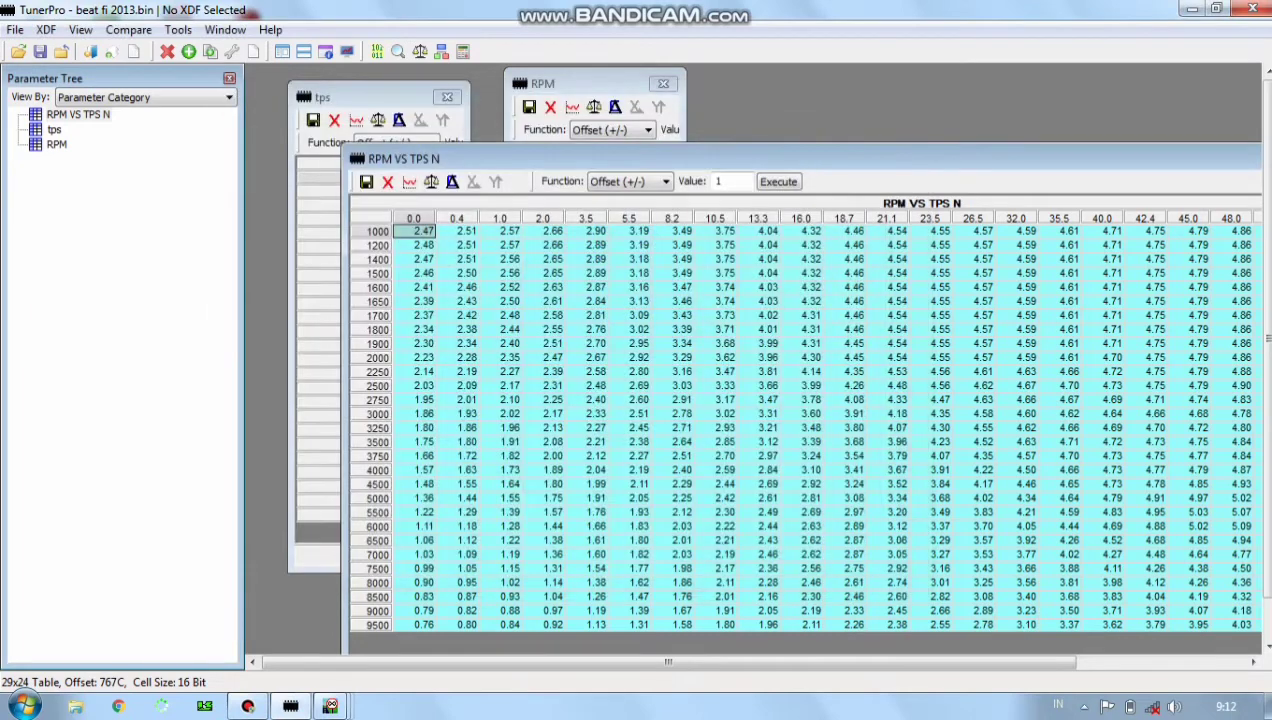
Set the RPM VS TPS N table's high range to 20, apply it, and check the surface colouring in the 3D graph.
{"action": "right_click", "coordinate": [118, 115]}
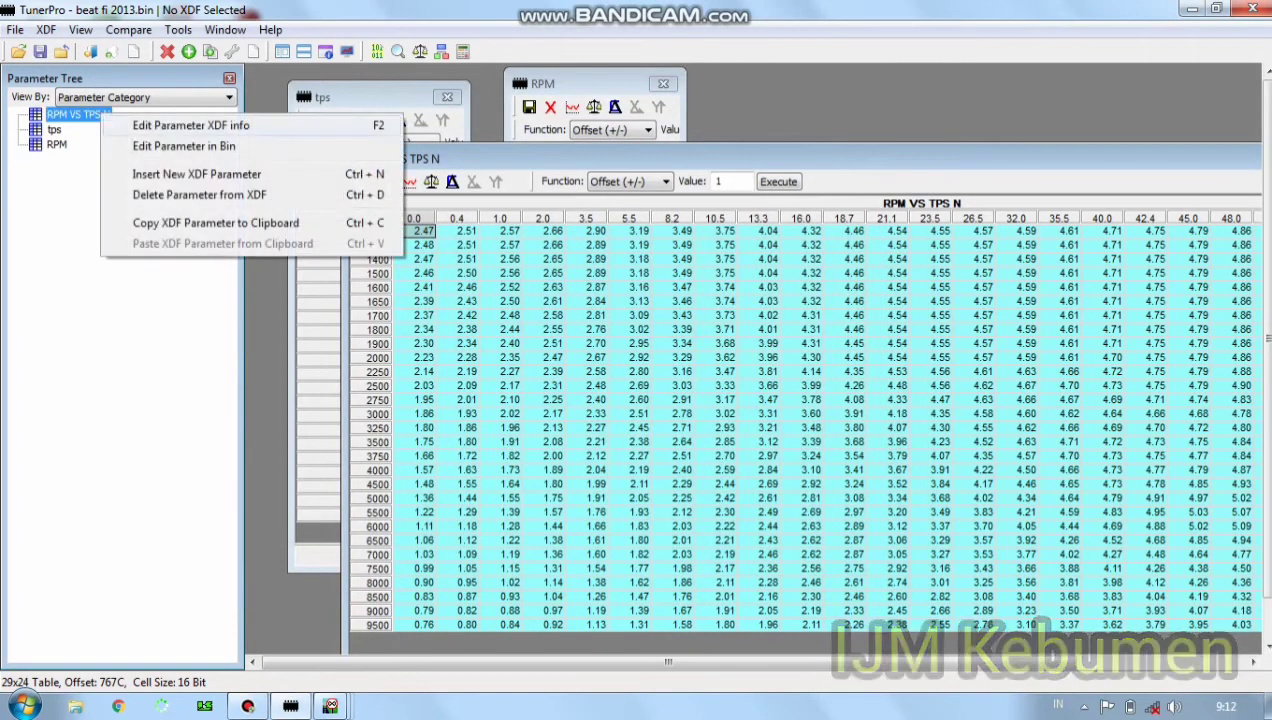
{"action": "left_click", "coordinate": [170, 123]}
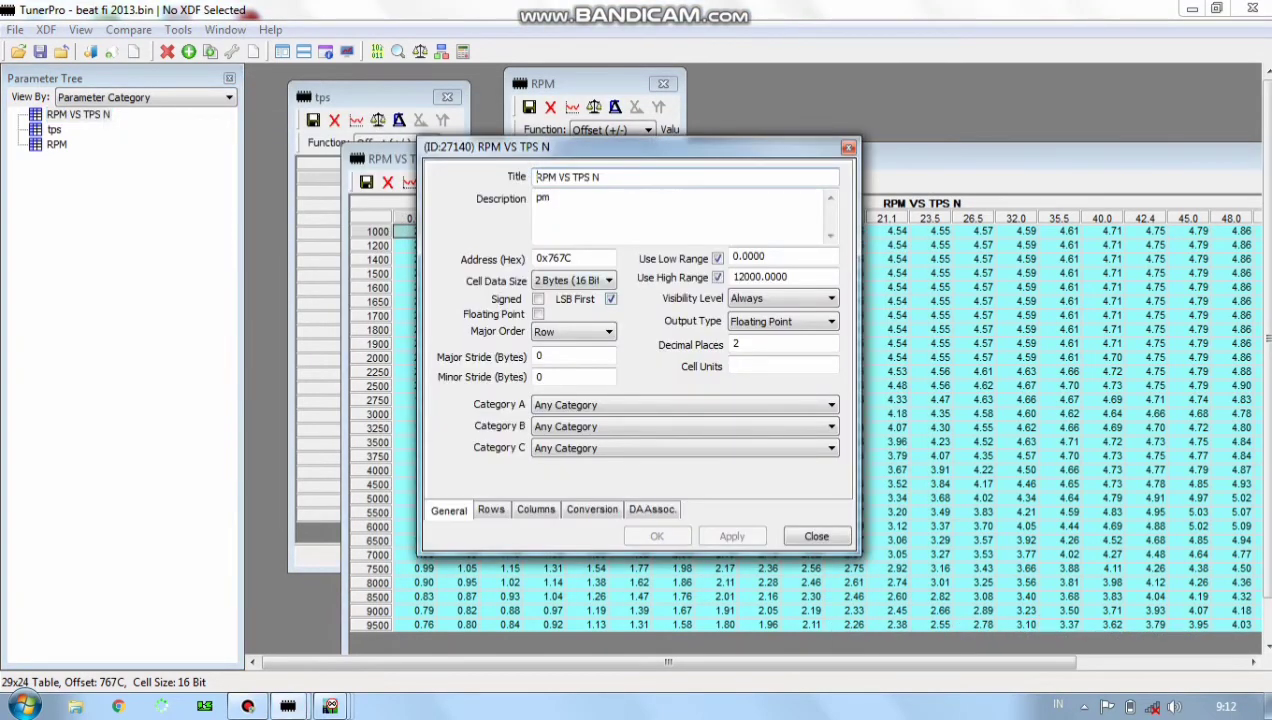
{"action": "left_click", "coordinate": [800, 277]}
{"action": "key", "text": "BackSpace"}
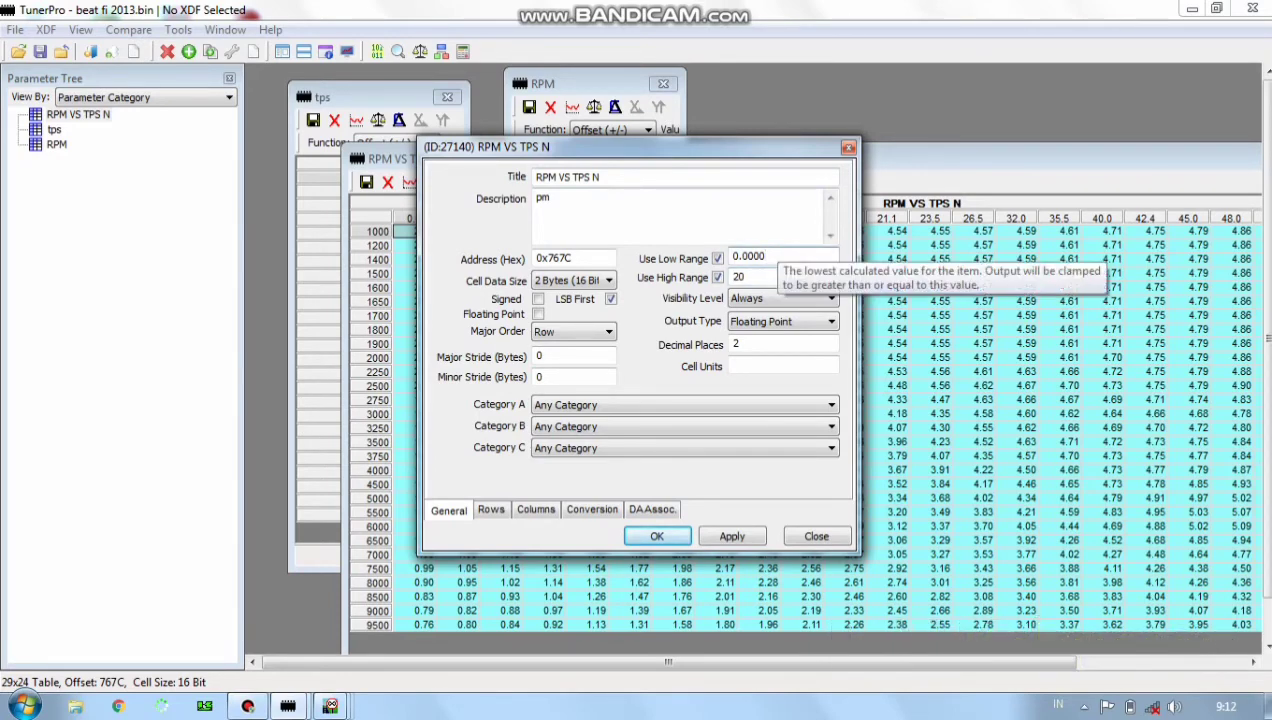
{"action": "left_click", "coordinate": [766, 256]}
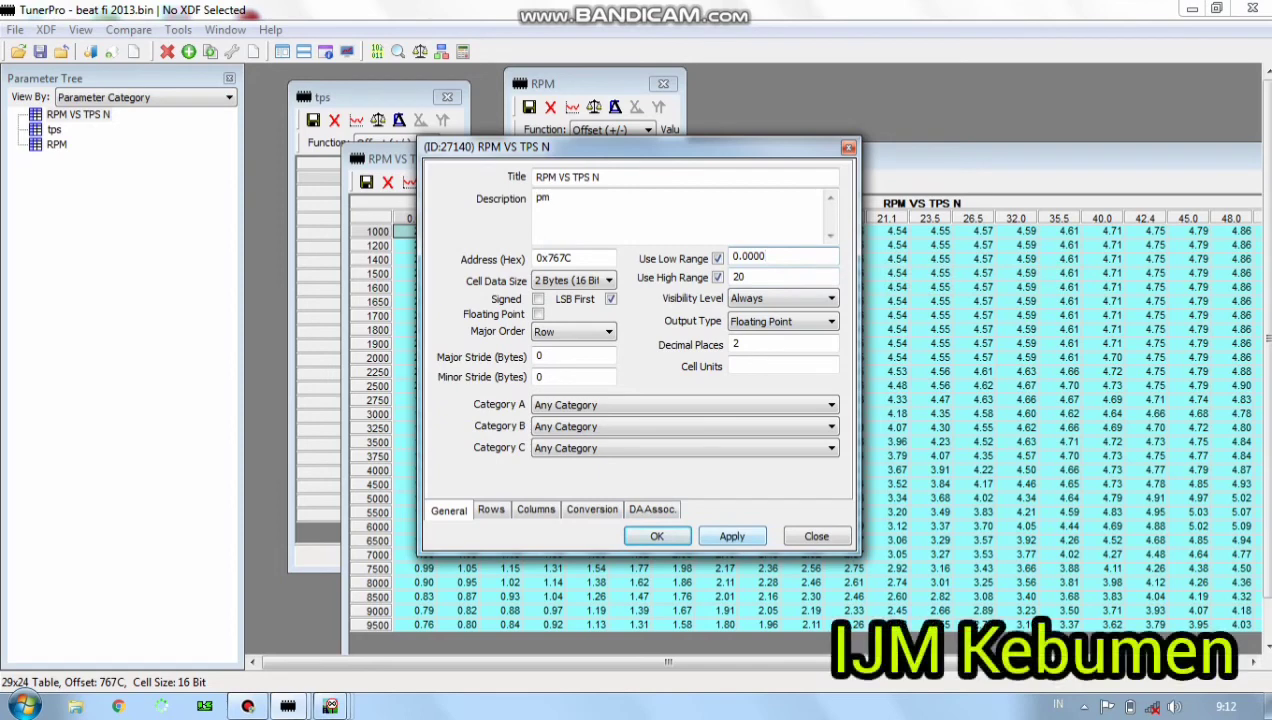
{"action": "left_click", "coordinate": [732, 536]}
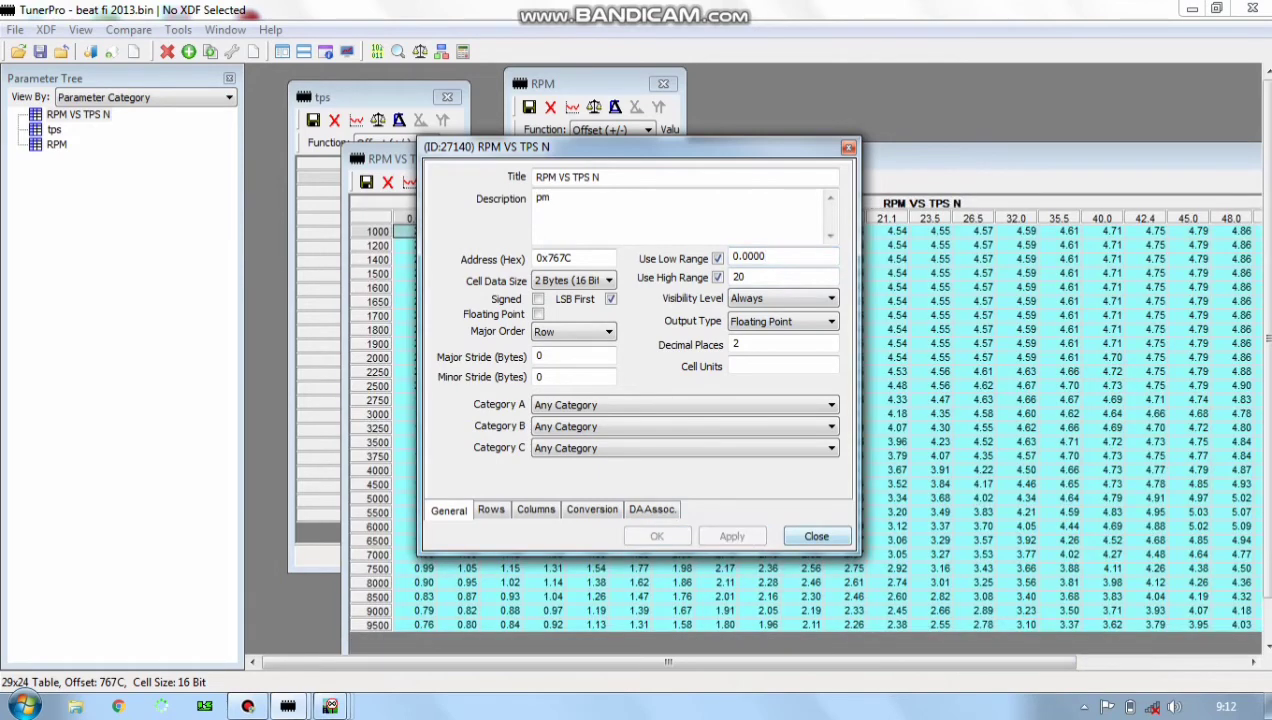
{"action": "key", "text": "Return"}
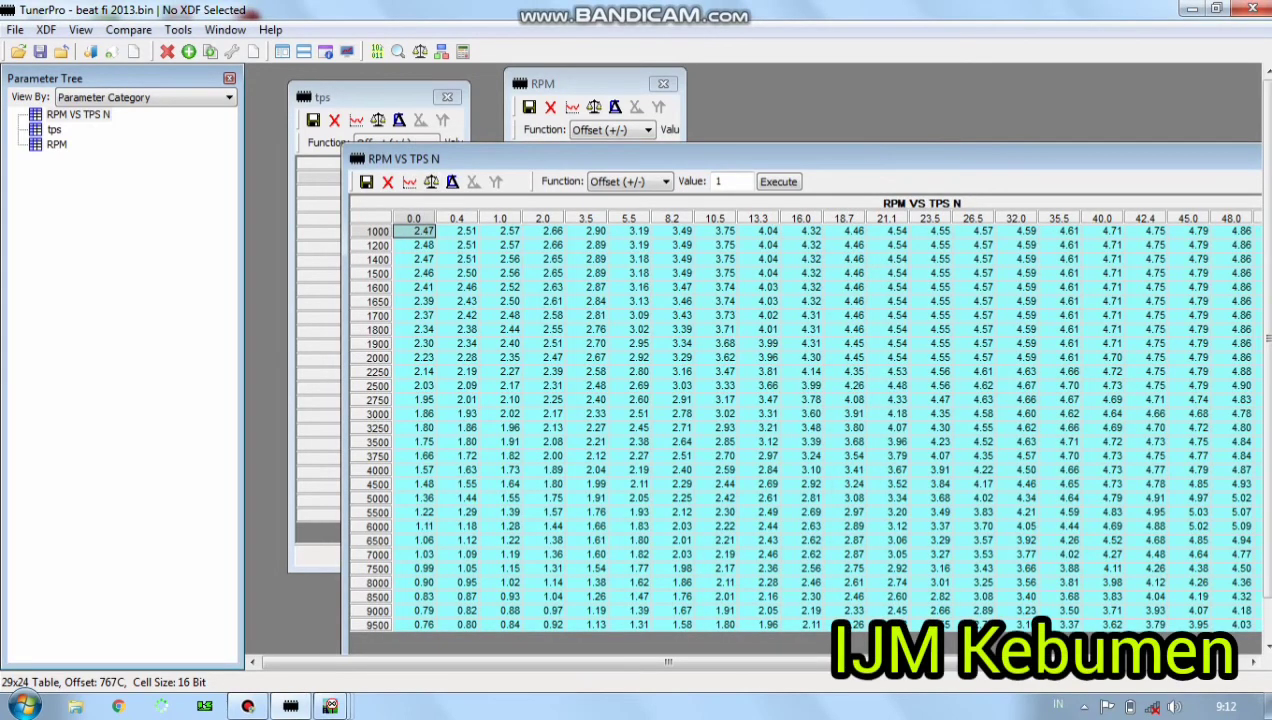
{"action": "left_click", "coordinate": [409, 181]}
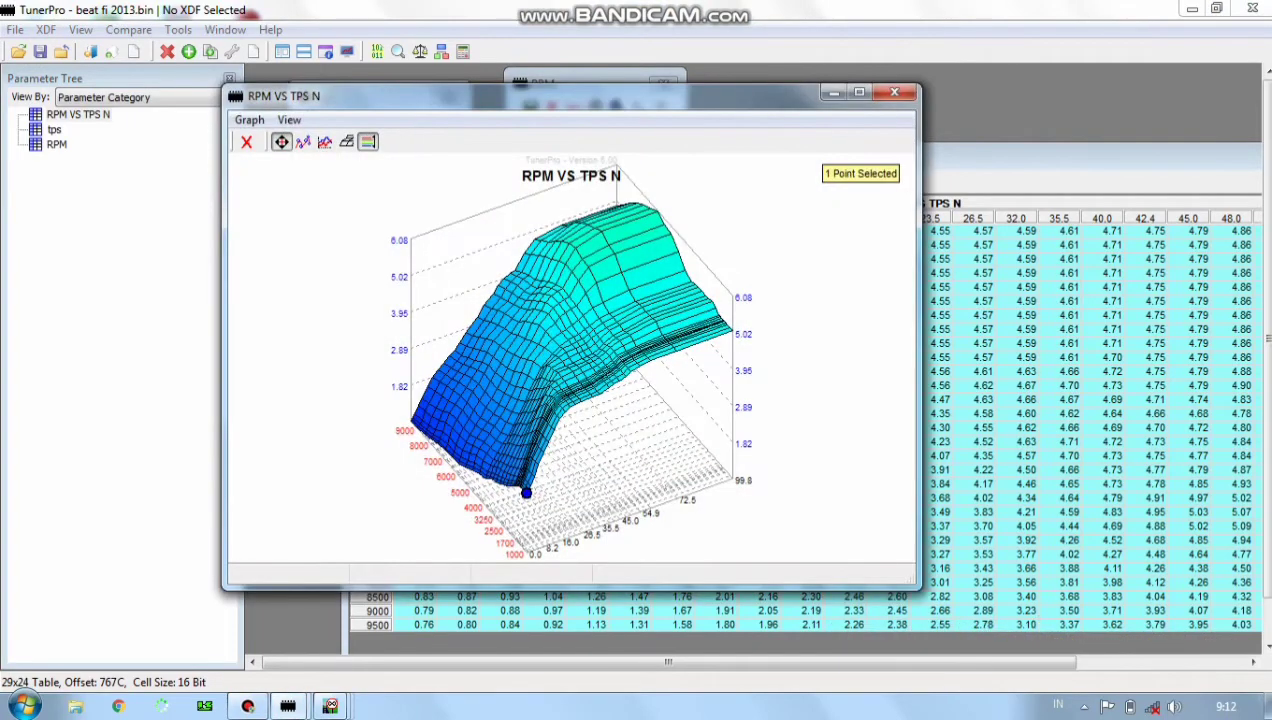
Reopen the RPM VS TPS N table's XDF definition, set its high range to 10, apply it and close the definition.
{"action": "left_click", "coordinate": [98, 115]}
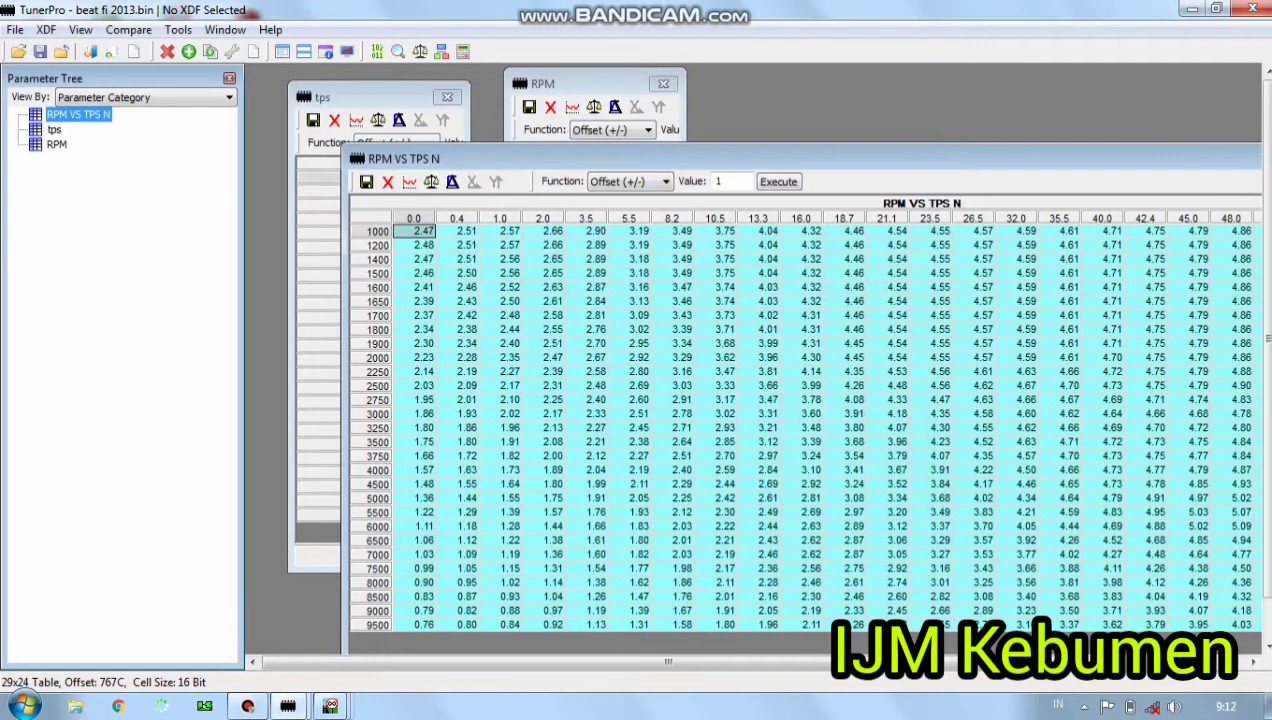
{"action": "right_click", "coordinate": [97, 116]}
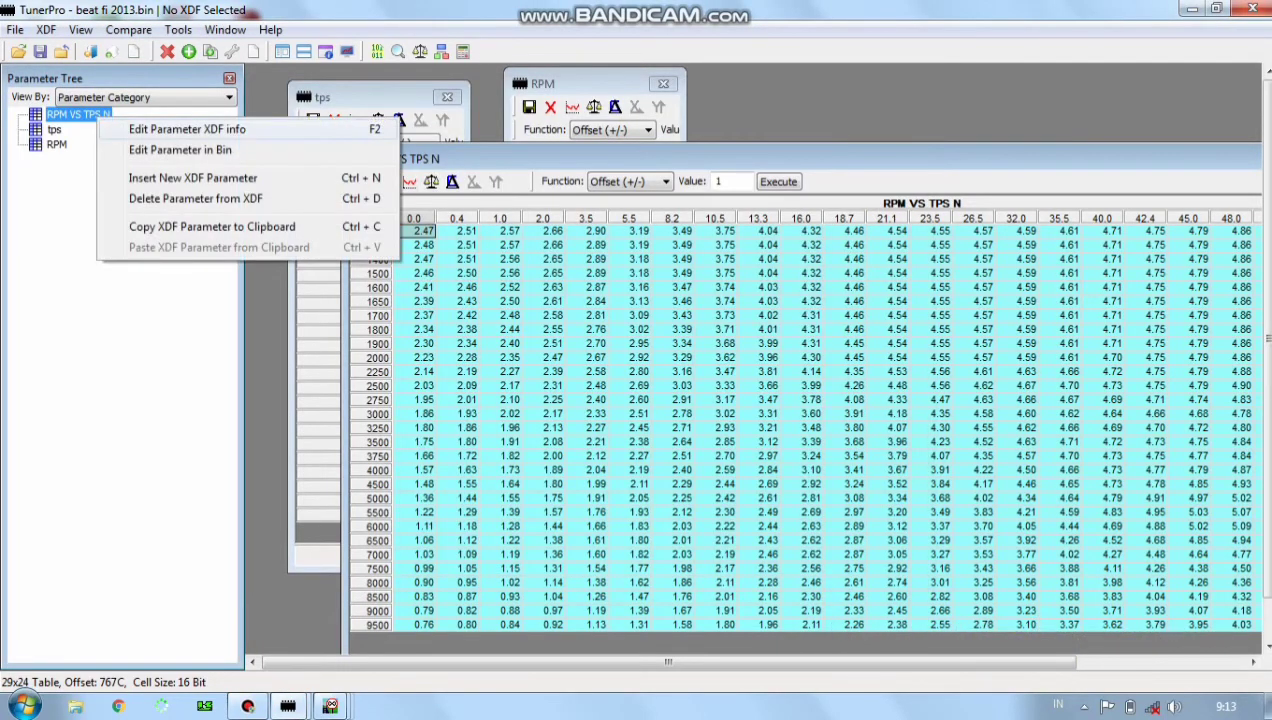
{"action": "left_click", "coordinate": [187, 129]}
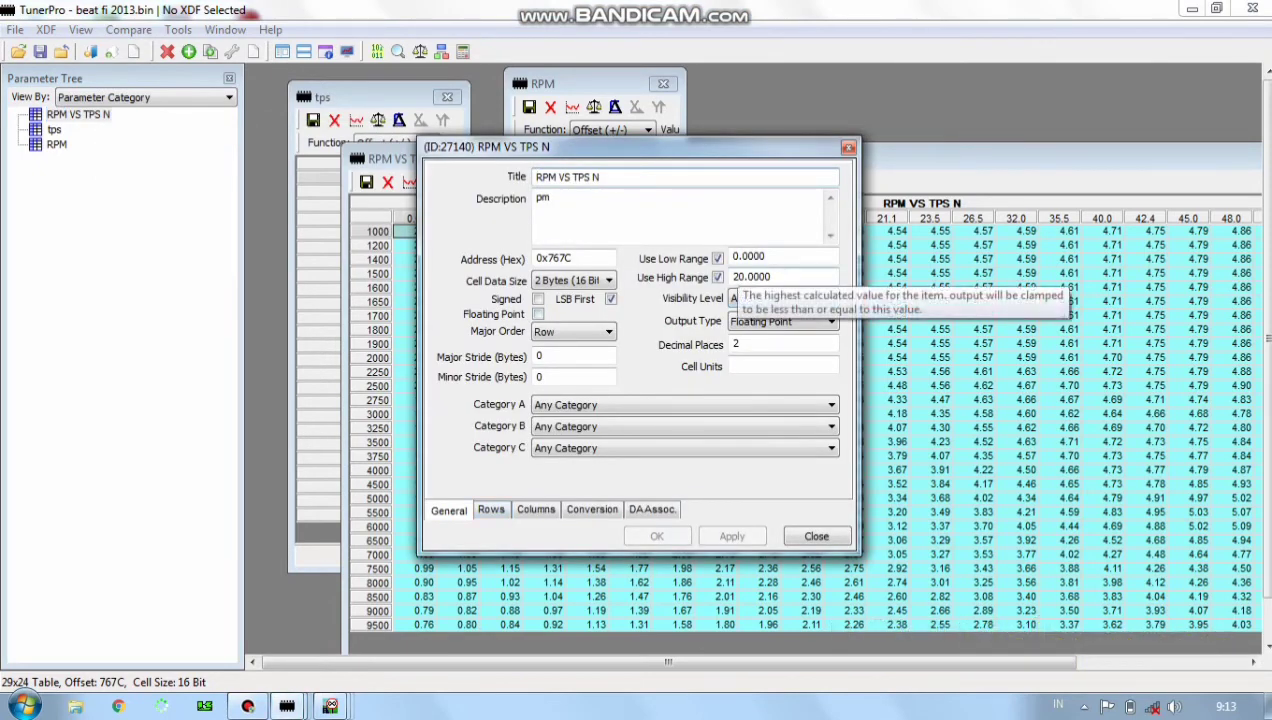
{"action": "left_click", "coordinate": [733, 277]}
{"action": "type", "text": "0"}
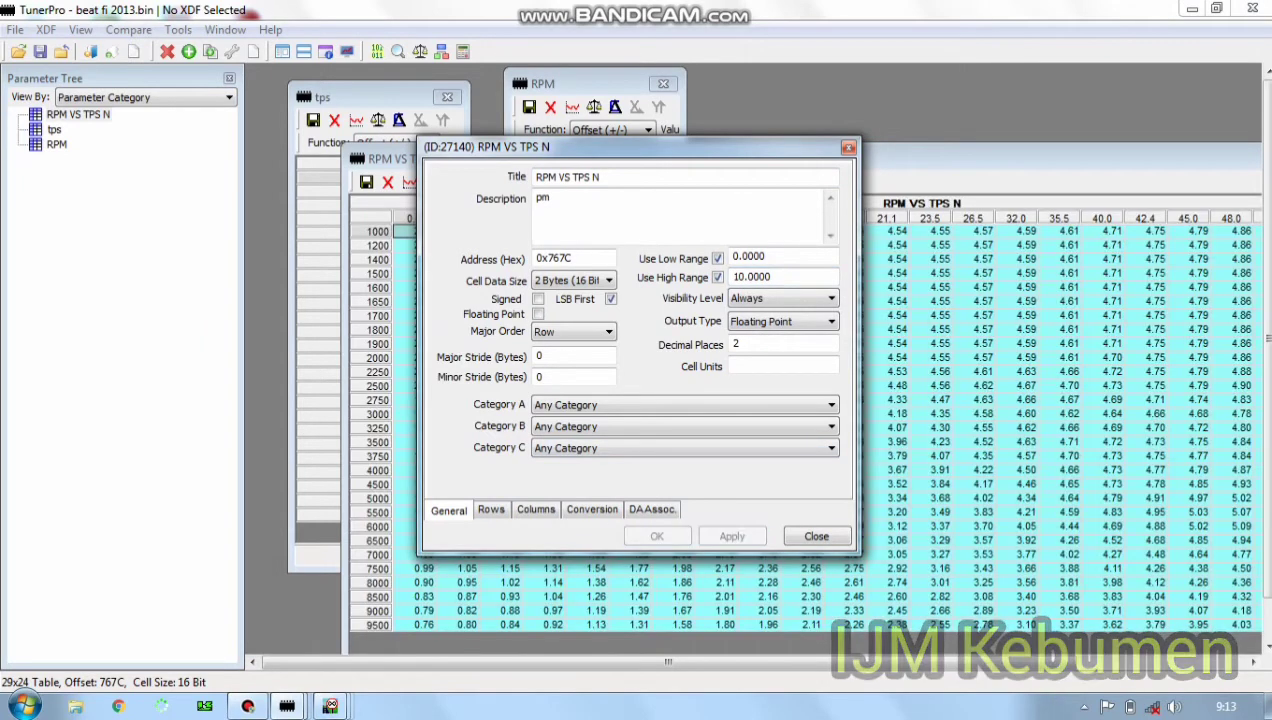
{"action": "left_click", "coordinate": [816, 536]}
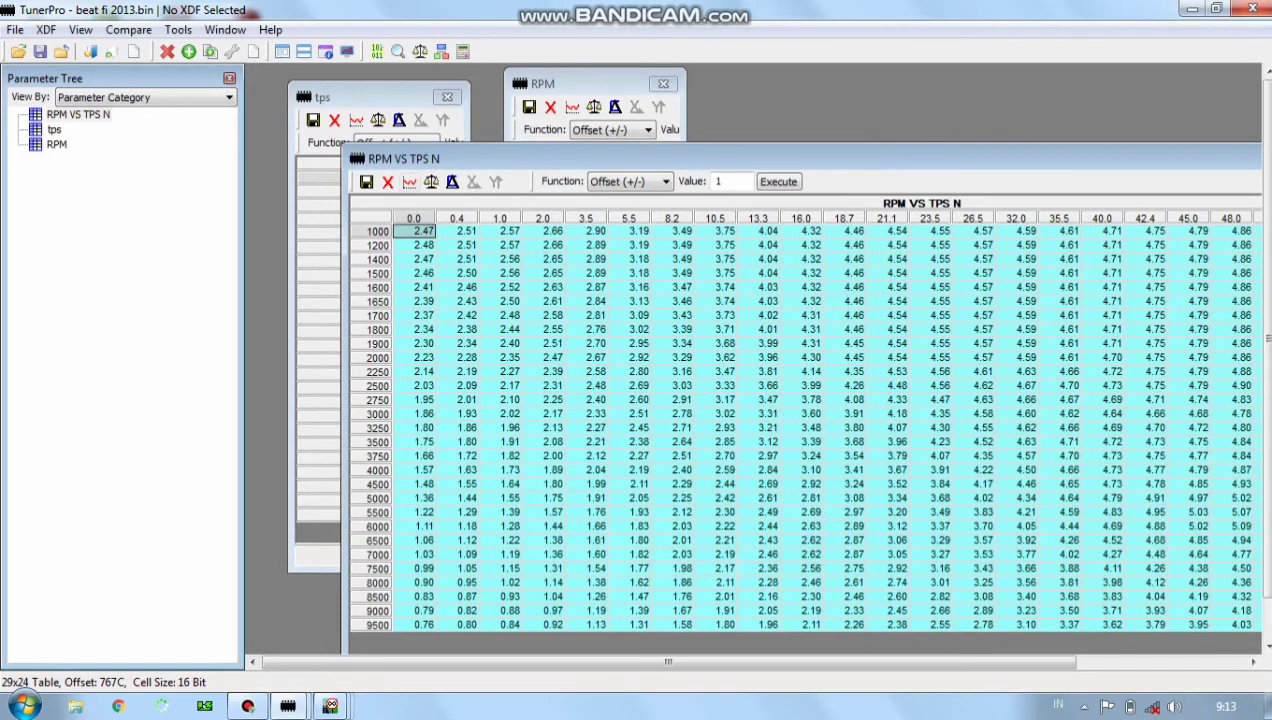
Inspect the RPM VS TPS N 3D graph from a rotated angle and in a maximized window, then close it.
{"action": "left_click", "coordinate": [409, 182]}
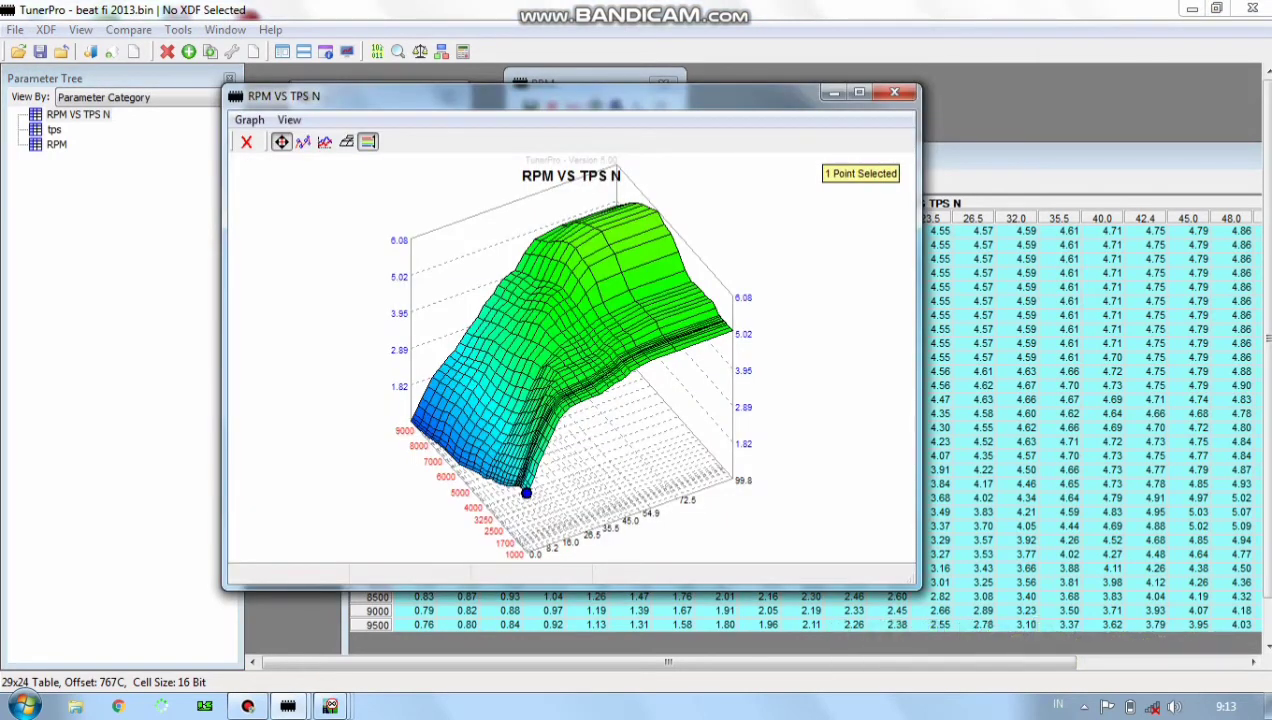
{"action": "left_click_drag", "start_coordinate": [537, 250], "coordinate": [502, 282]}
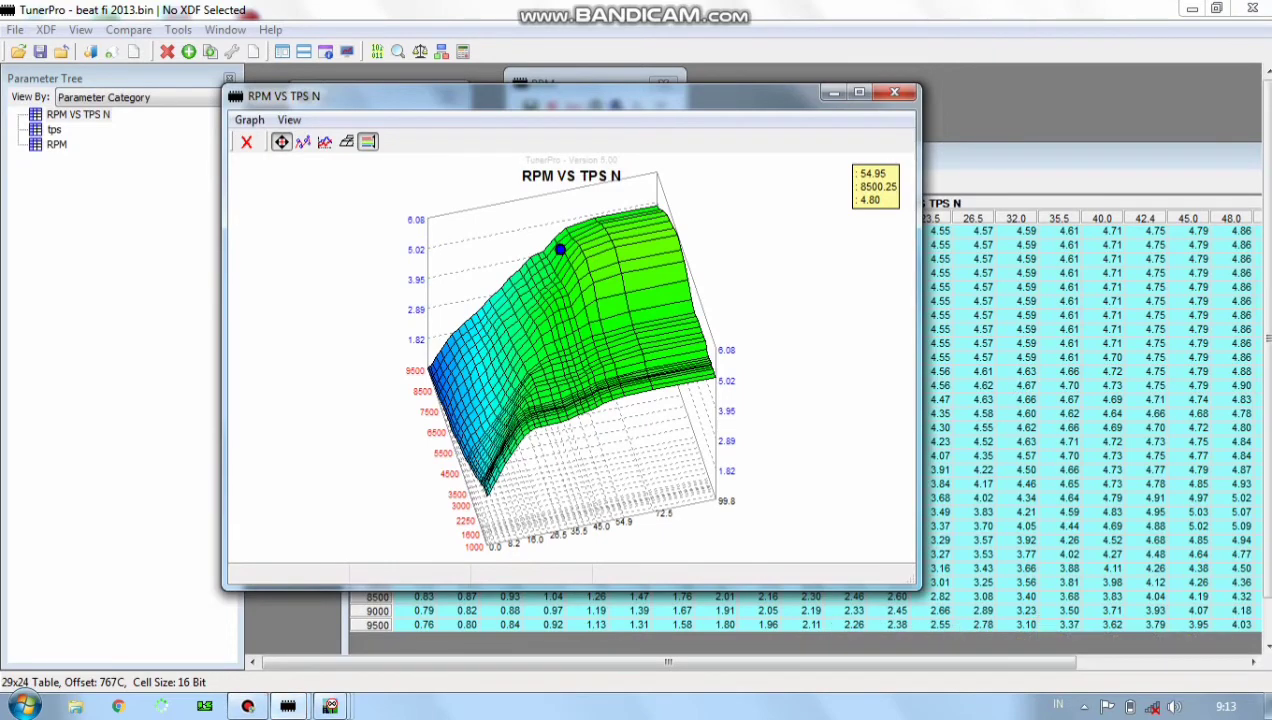
{"action": "left_click_drag", "start_coordinate": [400, 95], "coordinate": [613, 122]}
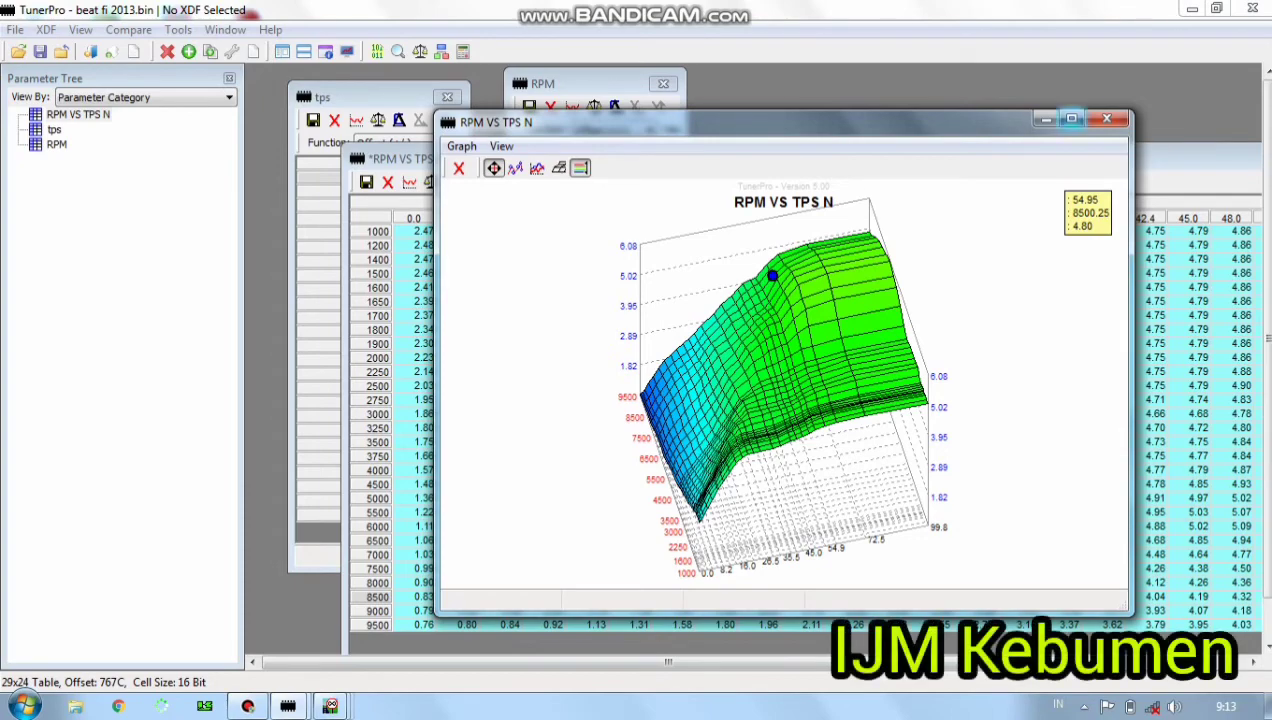
{"action": "left_click", "coordinate": [1071, 119]}
{"action": "mouse_move", "coordinate": [740, 420]}
{"action": "left_mouse_down"}
{"action": "mouse_move", "coordinate": [560, 360]}
{"action": "mouse_move", "coordinate": [720, 415]}
{"action": "left_mouse_up"}
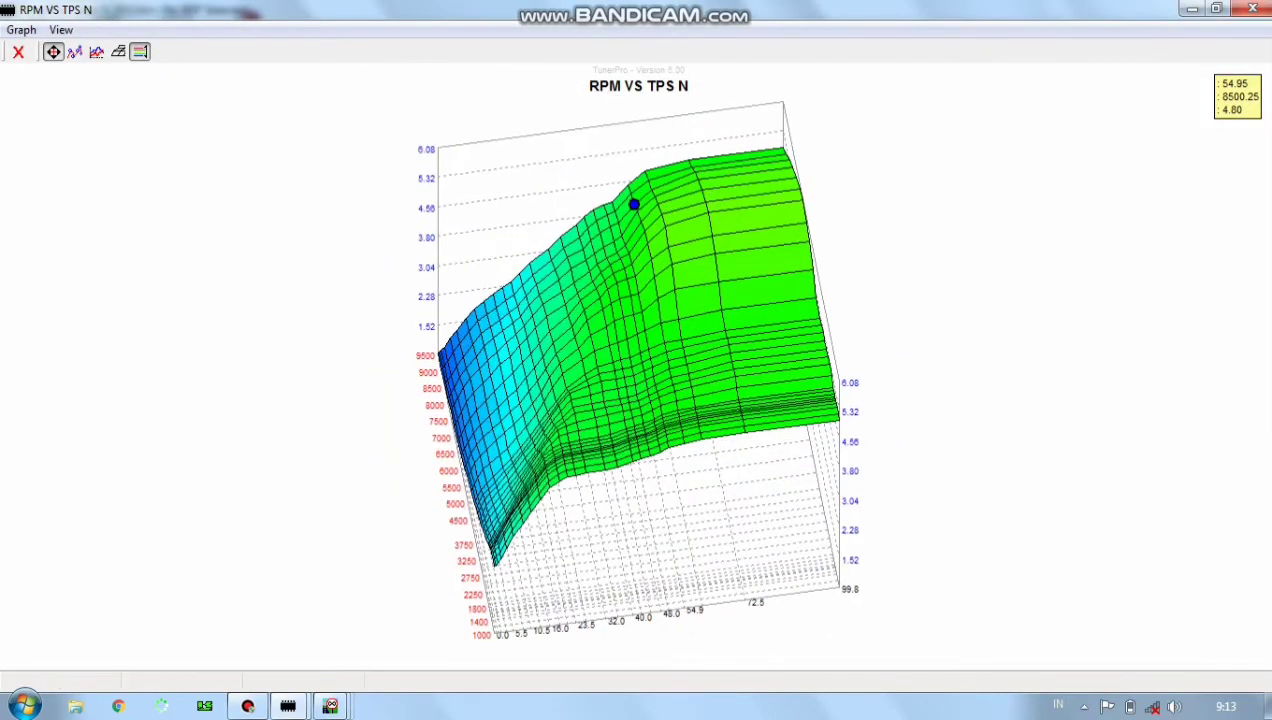
{"action": "left_click", "coordinate": [1251, 8]}
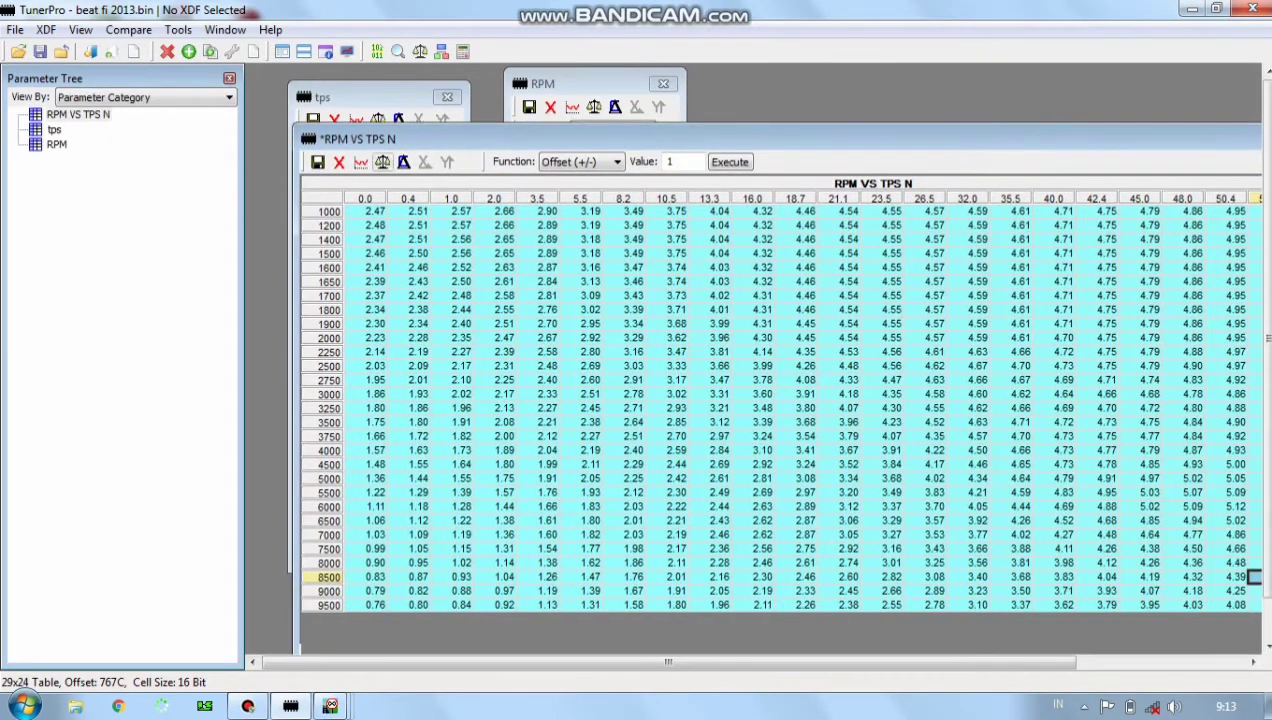
Commit the RPM VS TPS N table's changes to the loaded bin, and save and close the tps and RPM table editors.
{"action": "left_click", "coordinate": [339, 162]}
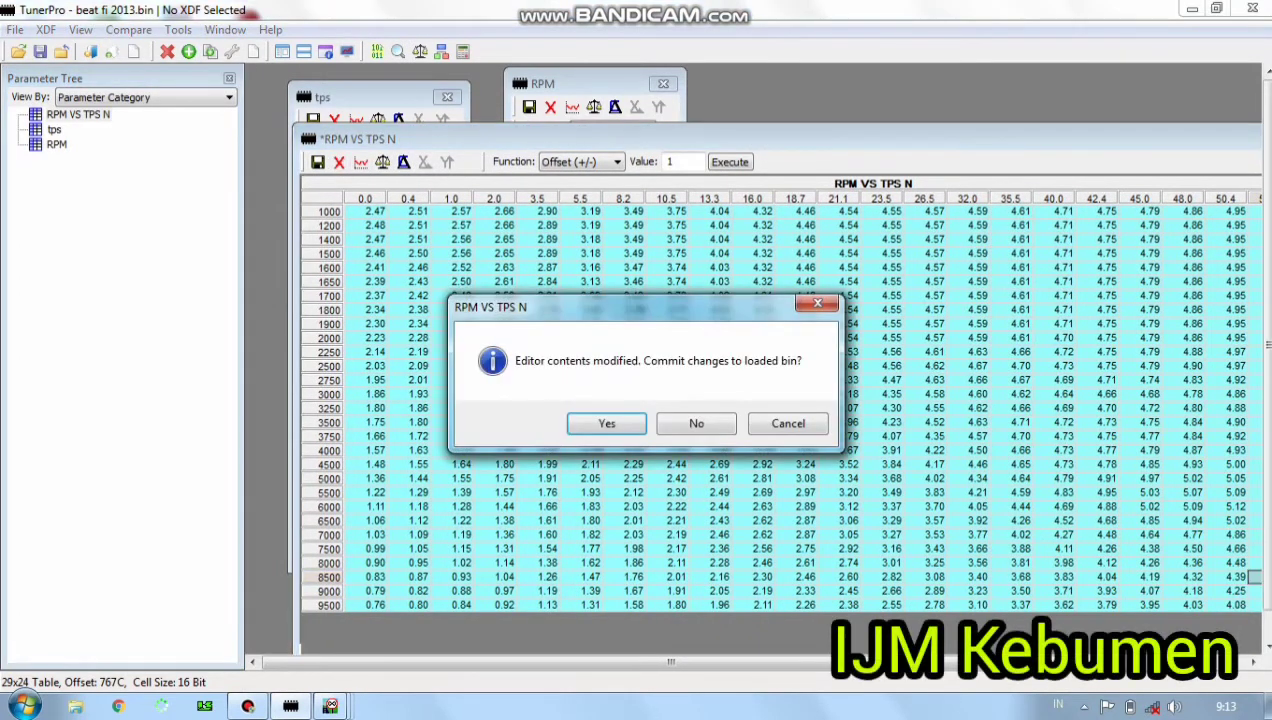
{"action": "left_click", "coordinate": [788, 423]}
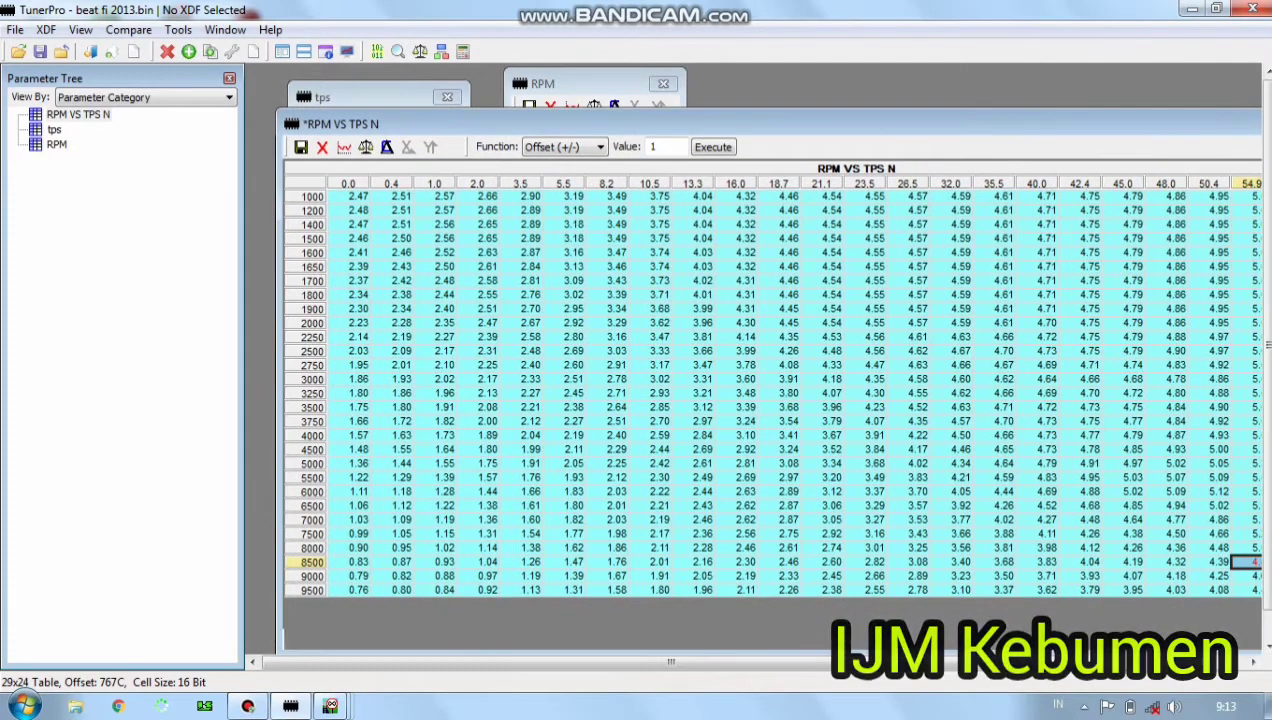
{"action": "left_click_drag", "start_coordinate": [388, 124], "coordinate": [469, 111]}
{"action": "left_click", "coordinate": [388, 134]}
{"action": "left_click", "coordinate": [408, 134]}
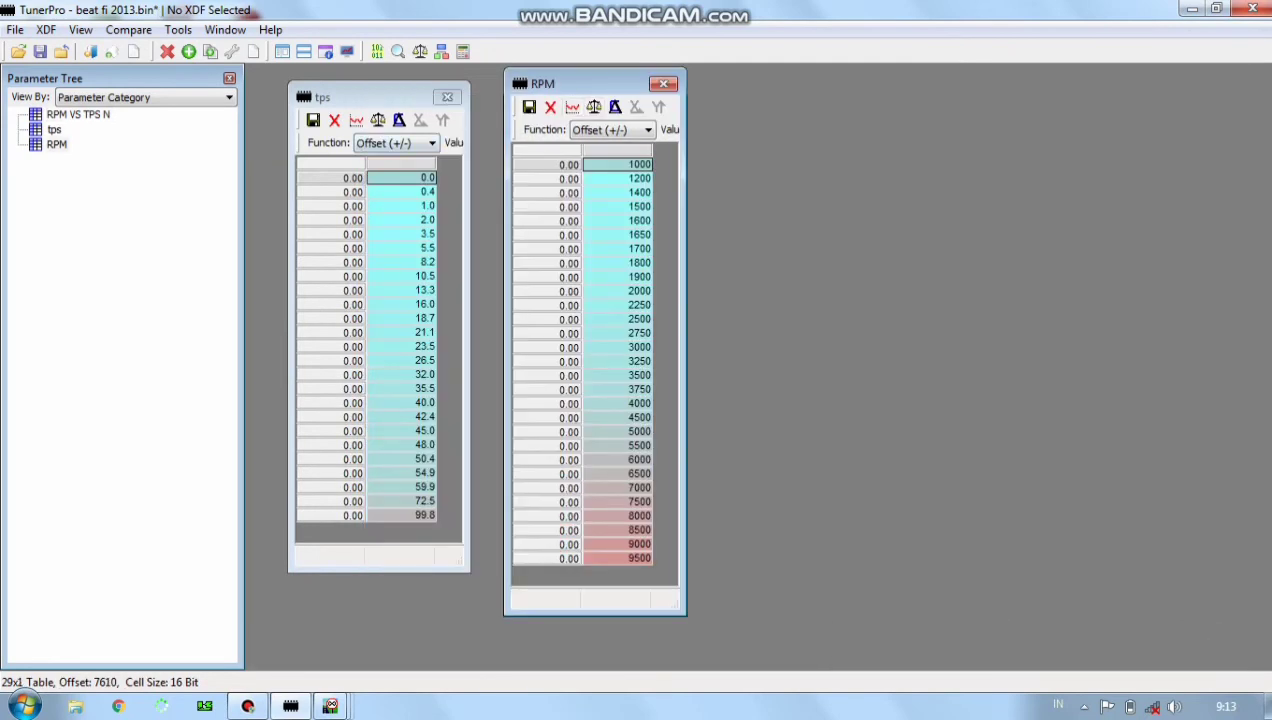
{"action": "left_click", "coordinate": [313, 120]}
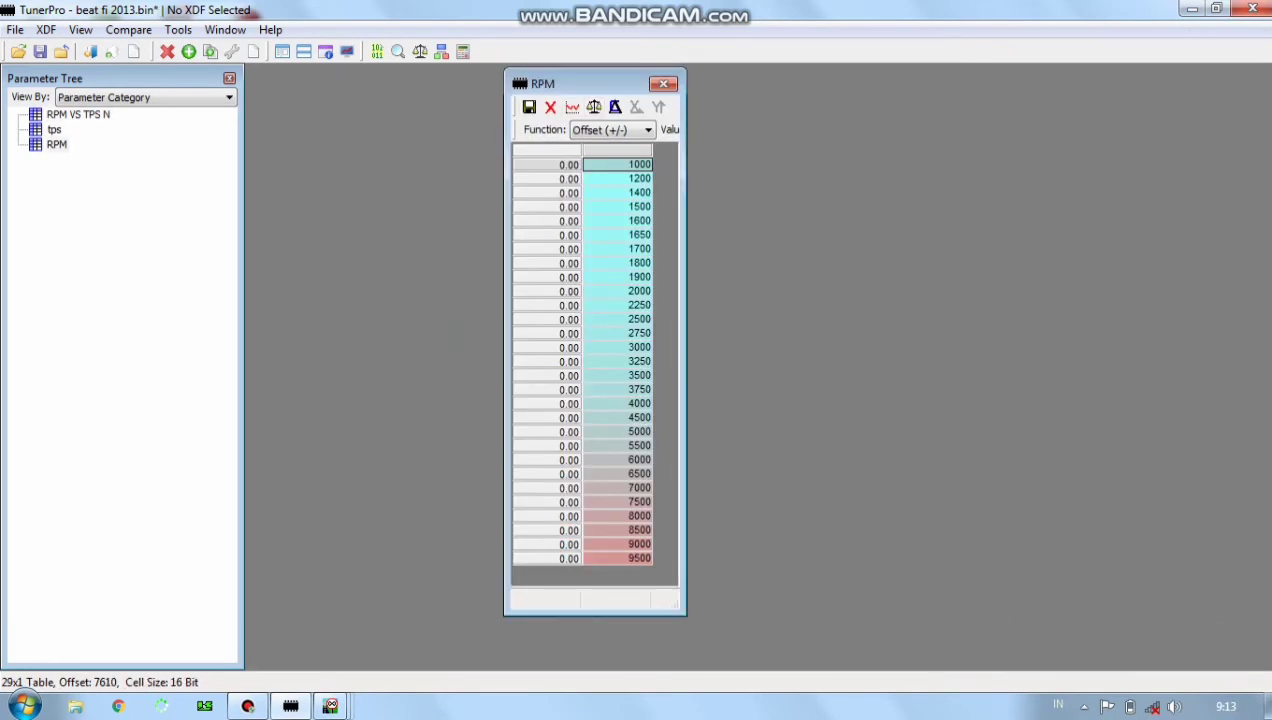
{"action": "left_click", "coordinate": [530, 107]}
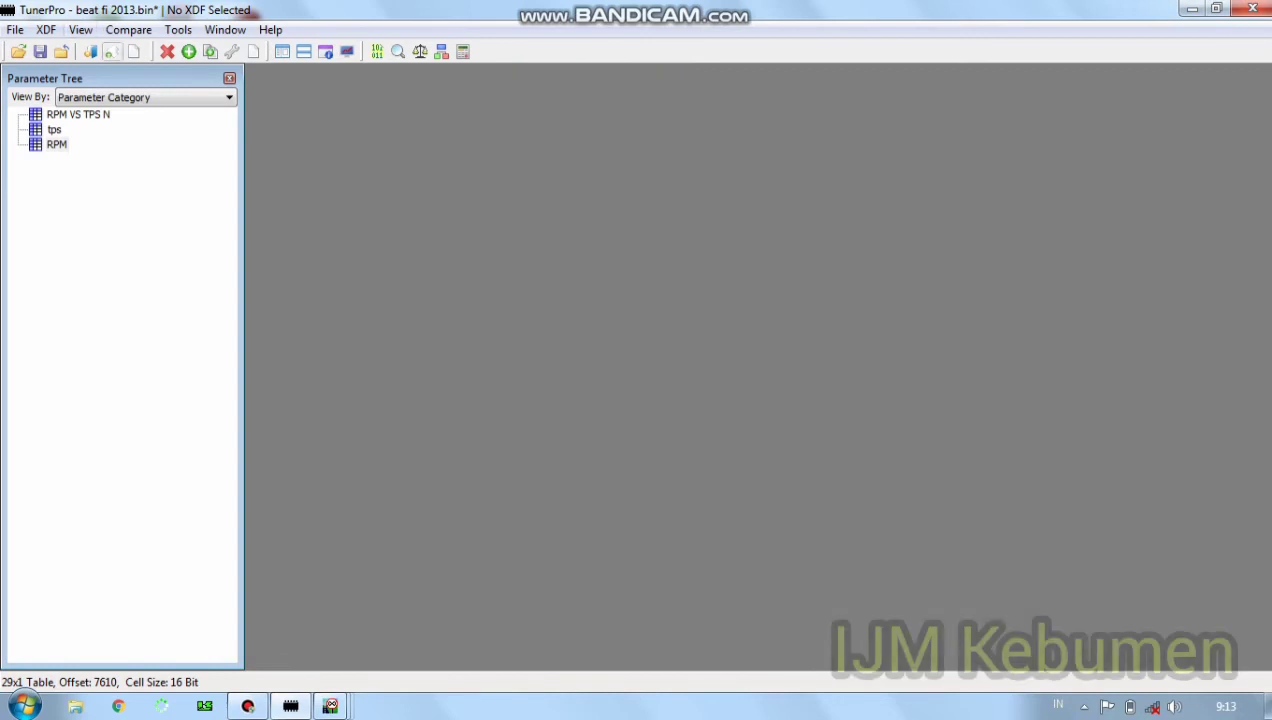
Create a new XDF parameter of type Table.
{"action": "key", "text": "alt+x"}
{"action": "key", "text": "Down"}
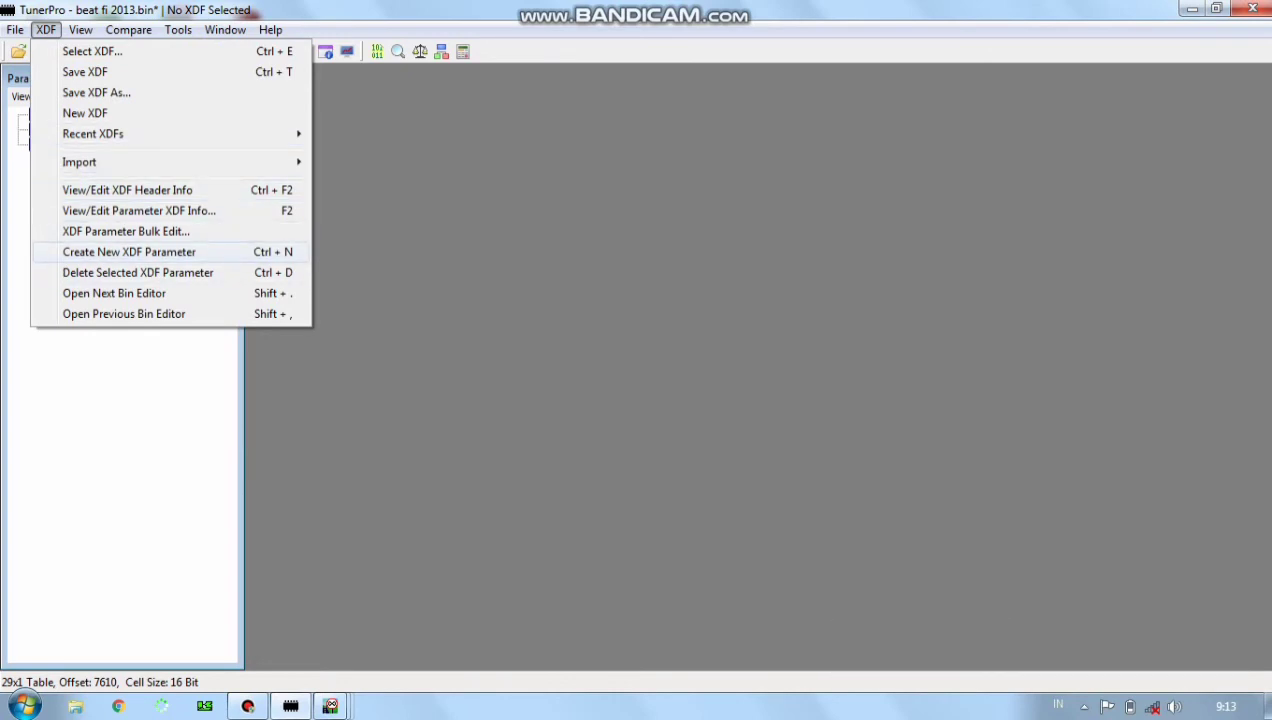
{"action": "key", "text": "Return"}
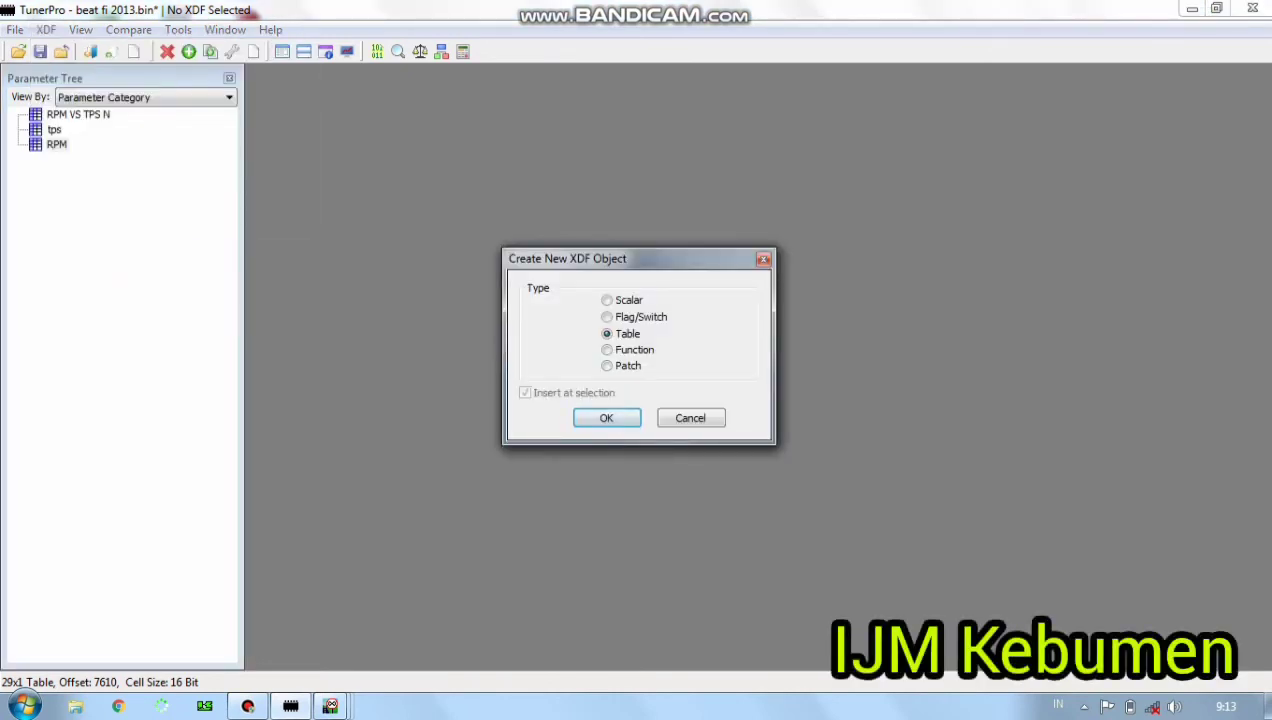
{"action": "key", "text": "Return"}
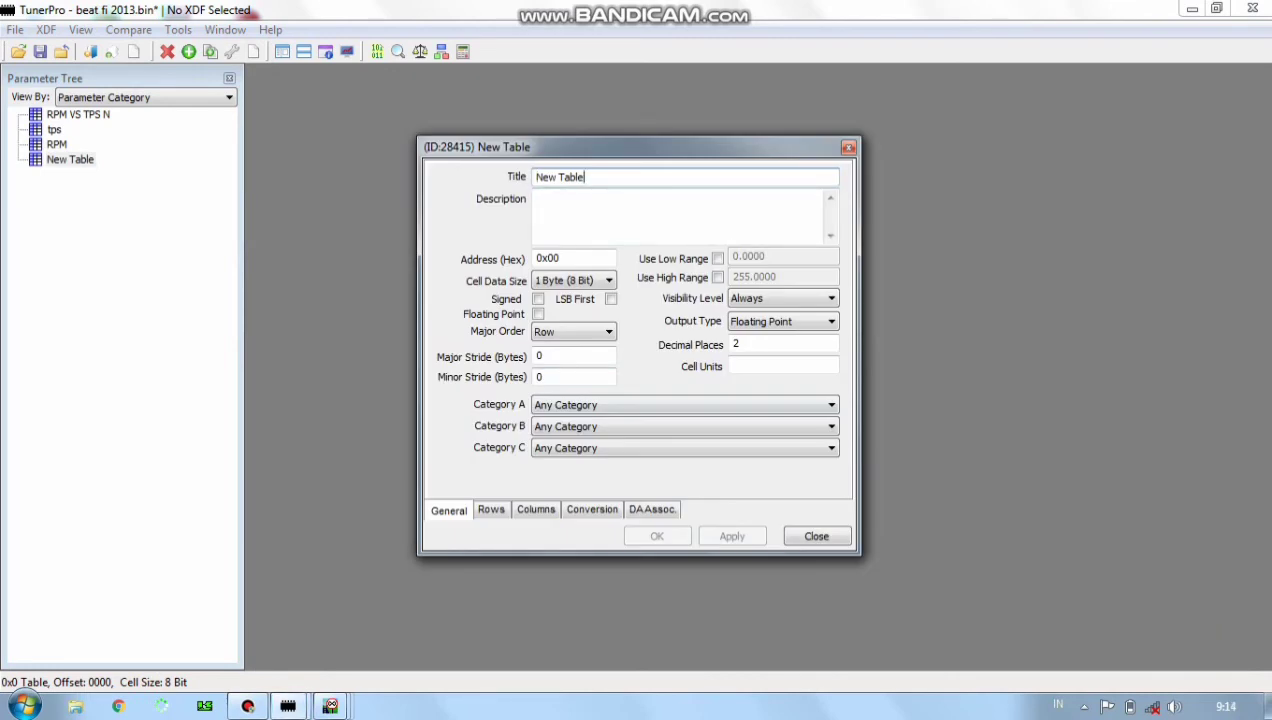
Replace the new table's default title with "tIMING NETRA".
{"action": "key", "text": "BackSpace"}
{"action": "key", "text": "BackSpace"}
{"action": "key", "text": "BackSpace"}
{"action": "key", "text": "BackSpace"}
{"action": "key", "text": "BackSpace"}
{"action": "key", "text": "BackSpace"}
{"action": "key", "text": "BackSpace"}
{"action": "key", "text": "BackSpace"}
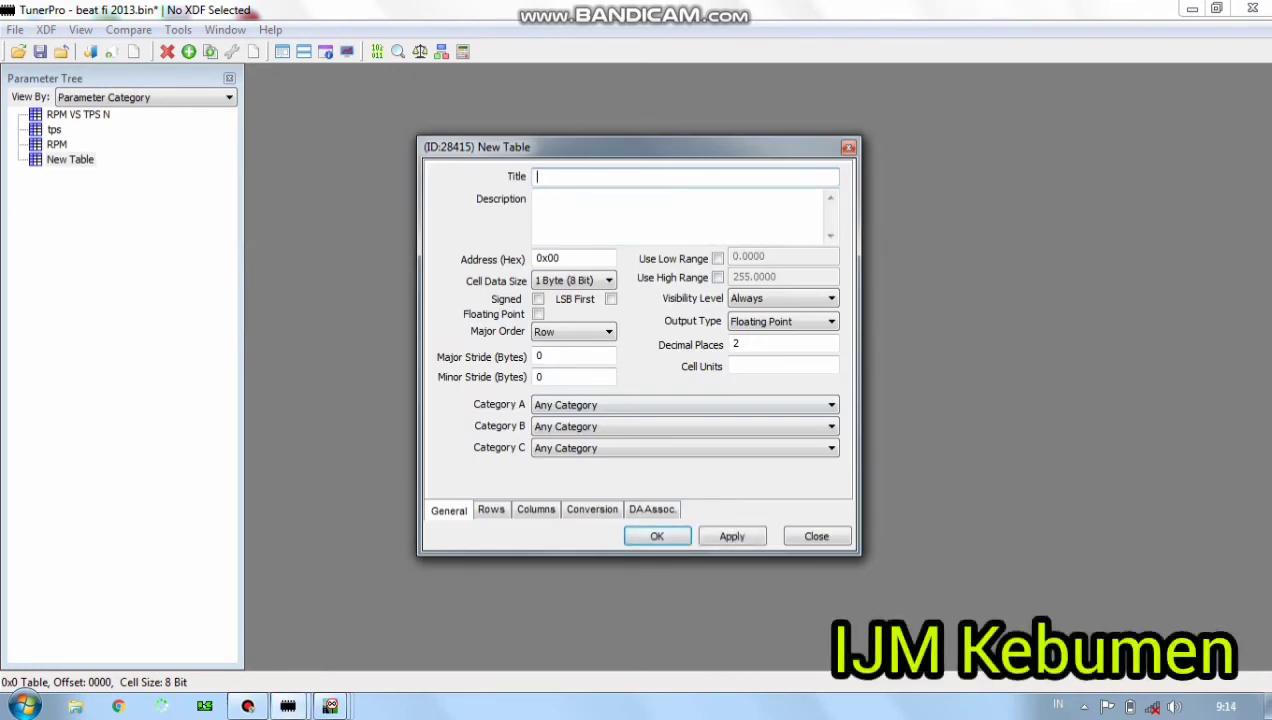
{"action": "type", "text": "t"}
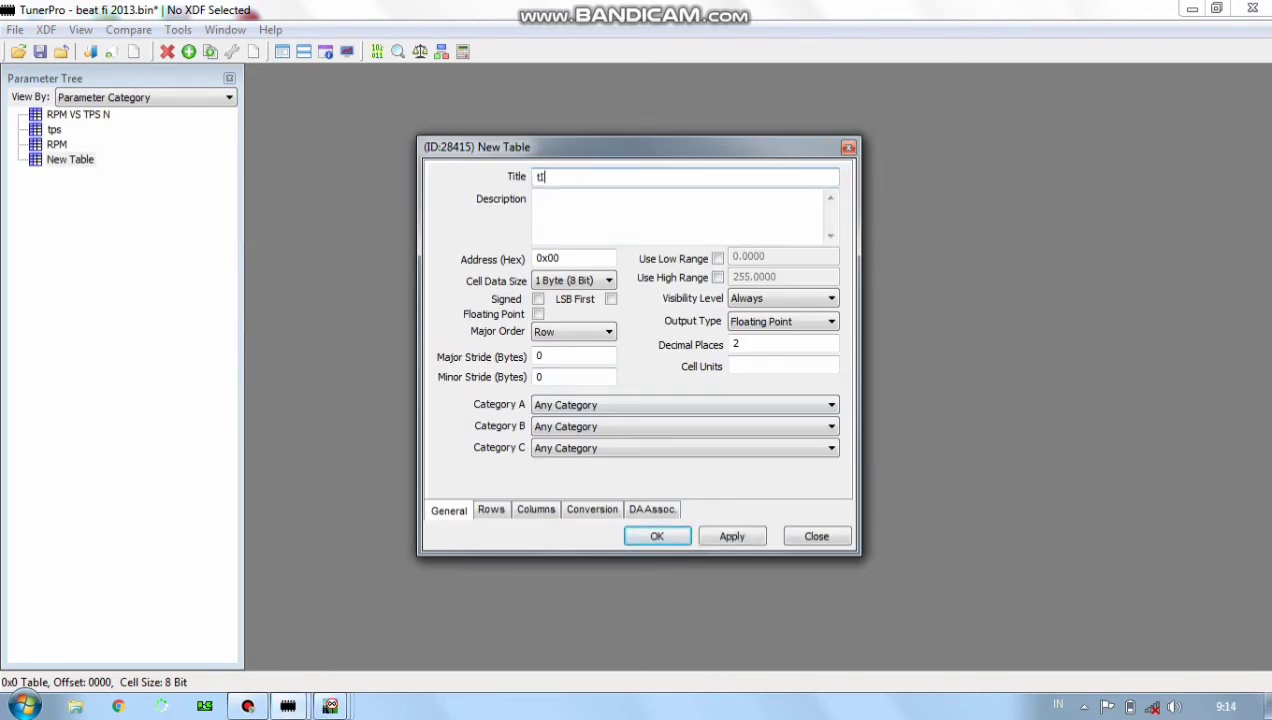
{"action": "type", "text": "IMING N"}
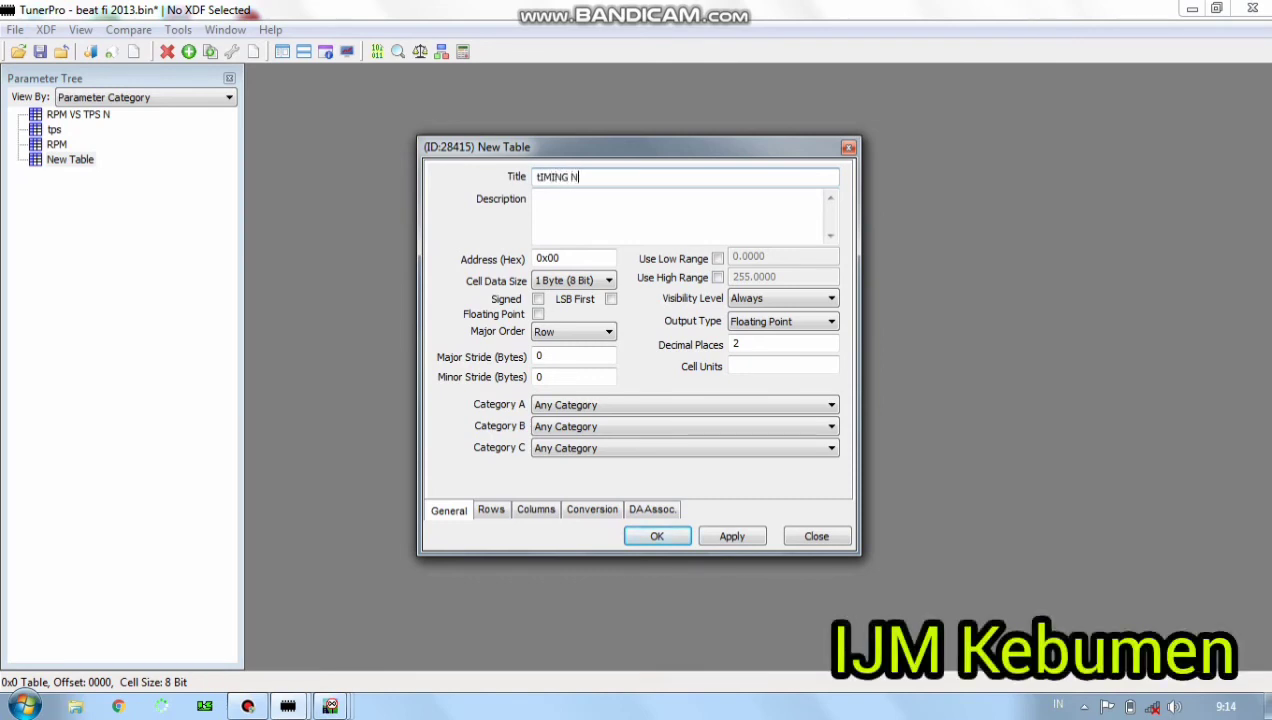
{"action": "type", "text": "ETRA"}
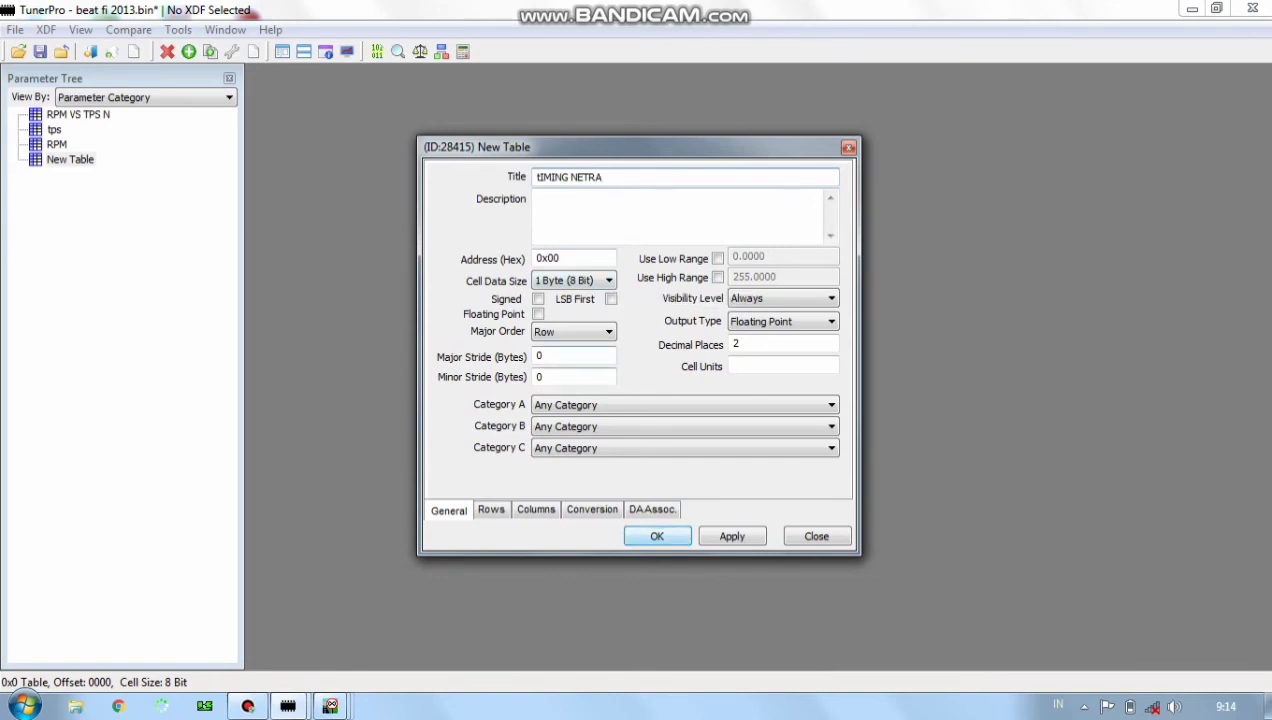
Size the tIMING NETRA table to 29 rows and 25 columns and apply the definition.
{"action": "left_click", "coordinate": [491, 509]}
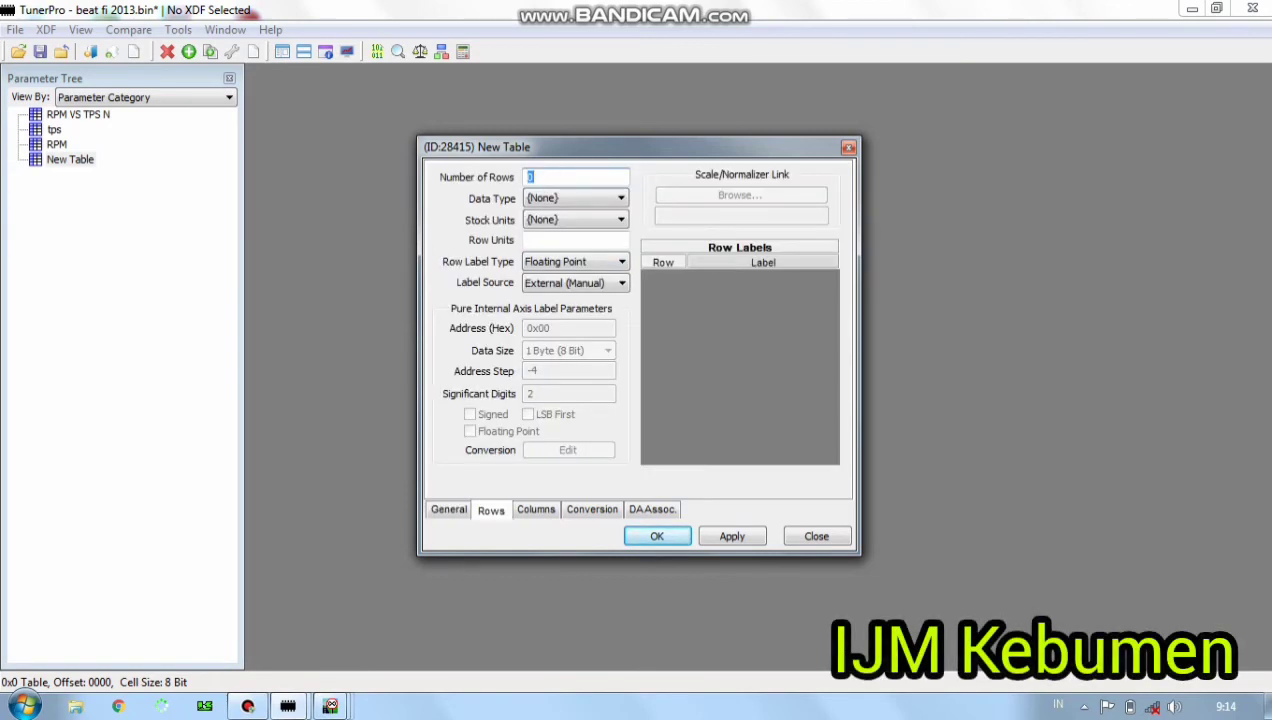
{"action": "type", "text": "29"}
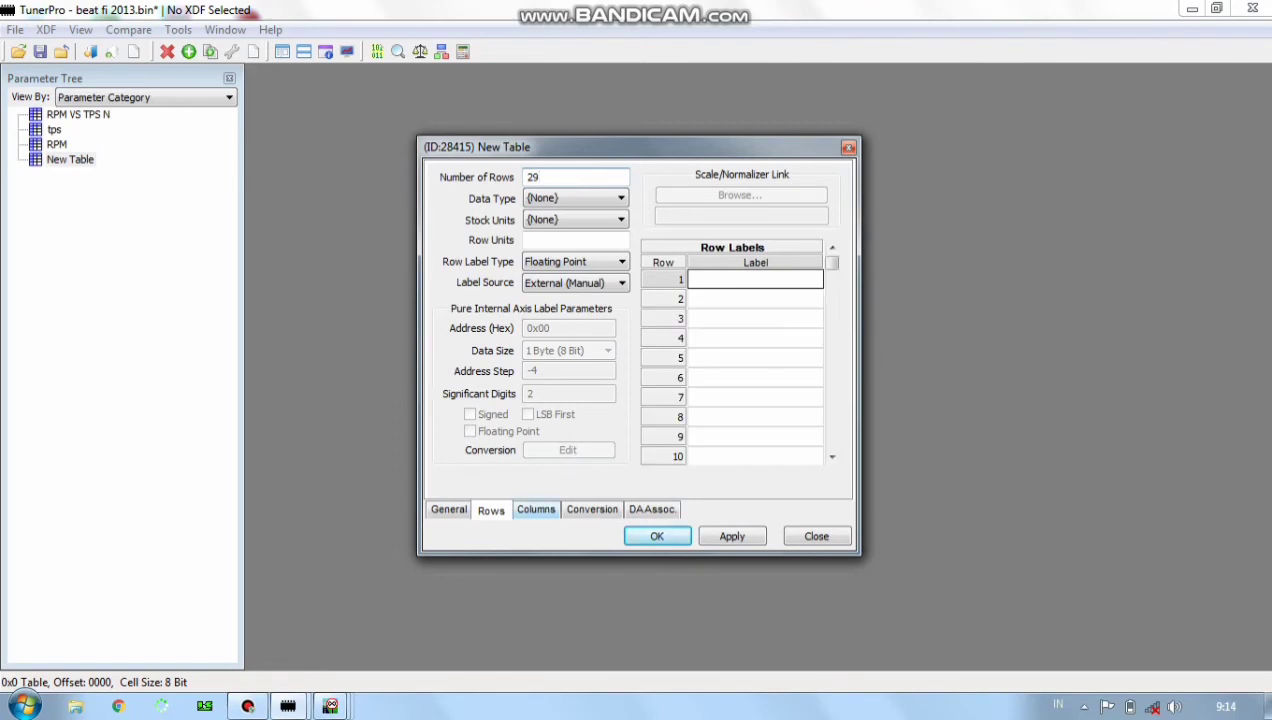
{"action": "left_click", "coordinate": [535, 509]}
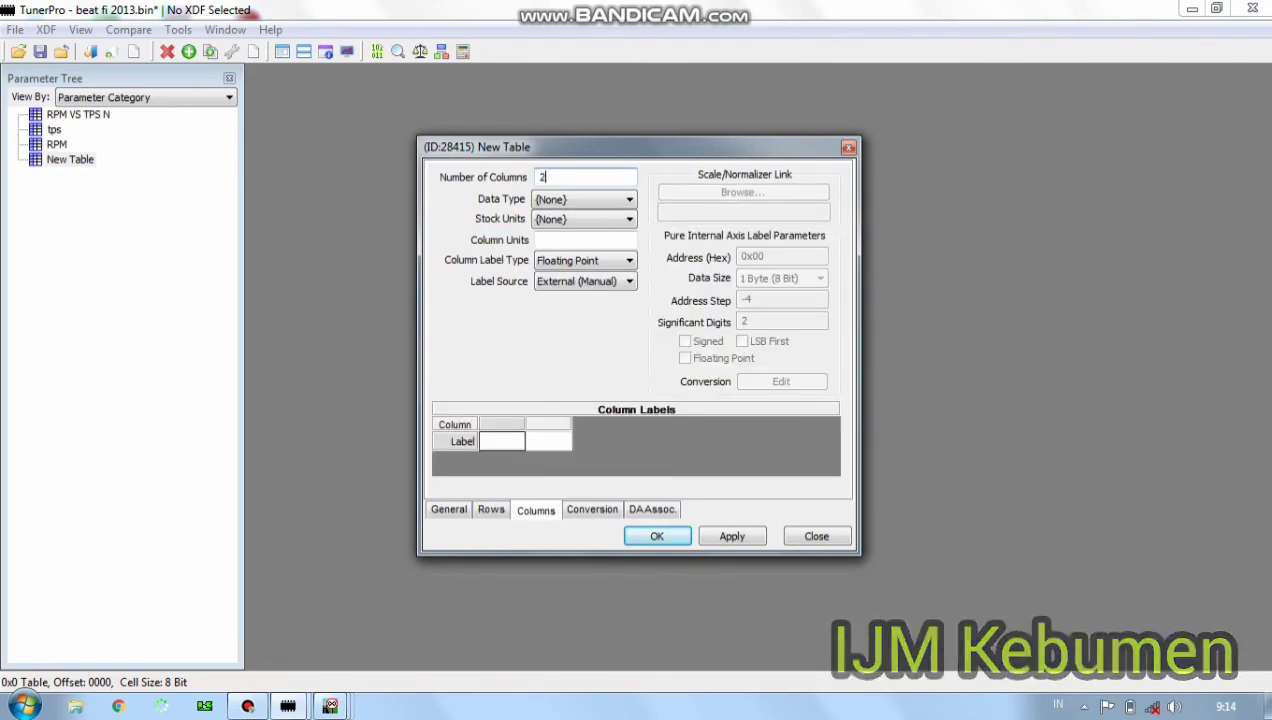
{"action": "type", "text": "25"}
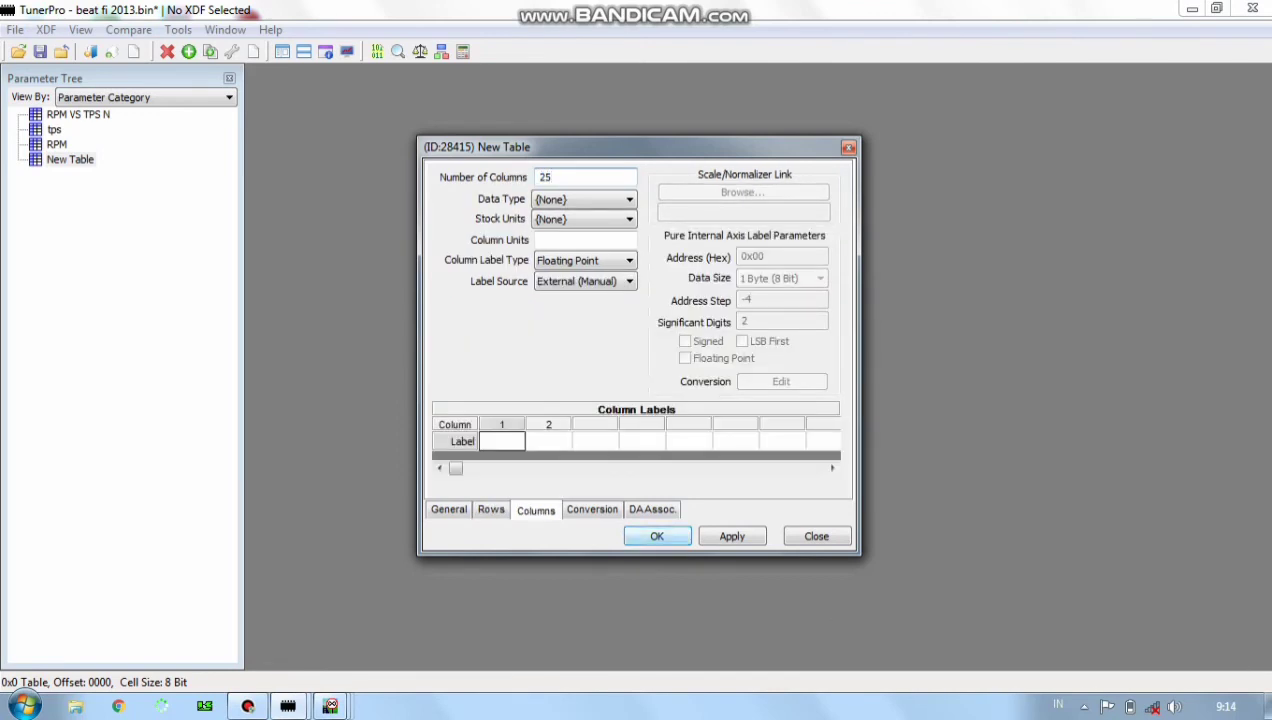
{"action": "left_click", "coordinate": [732, 536]}
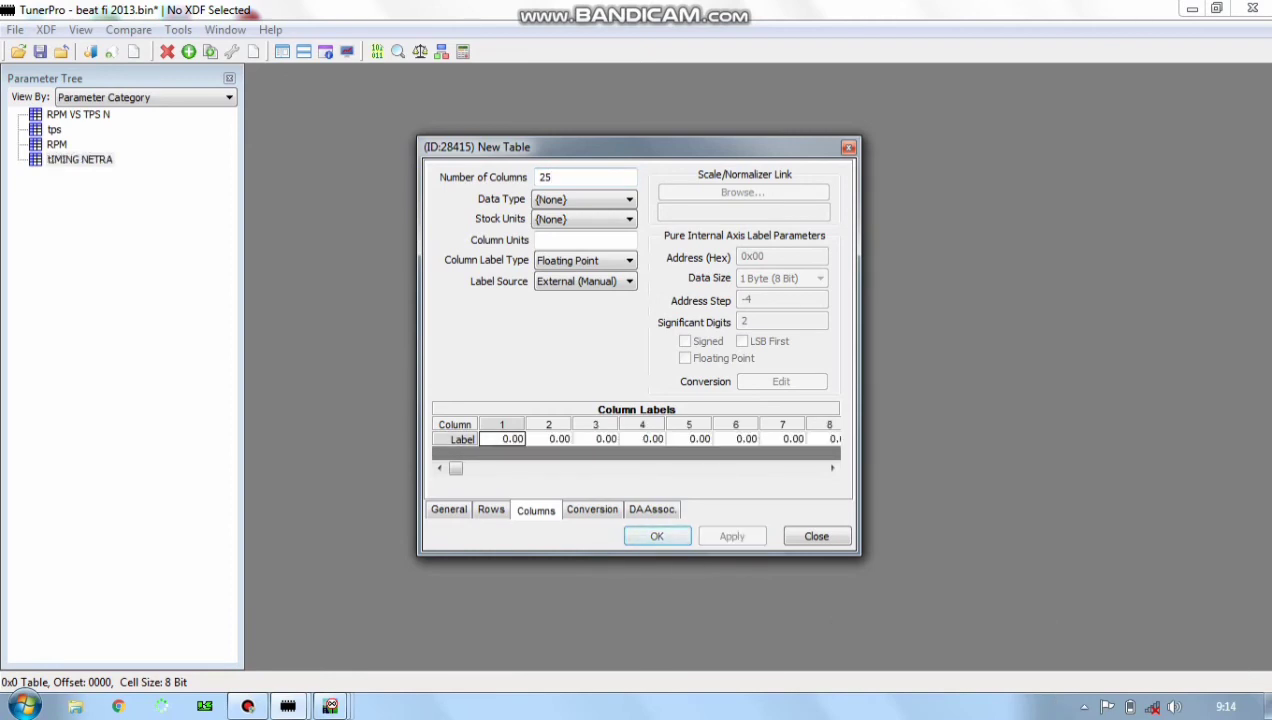
Review the tIMING NETRA general settings, close the definition, and check the table's cell values before closing its editor.
{"action": "left_click", "coordinate": [449, 510]}
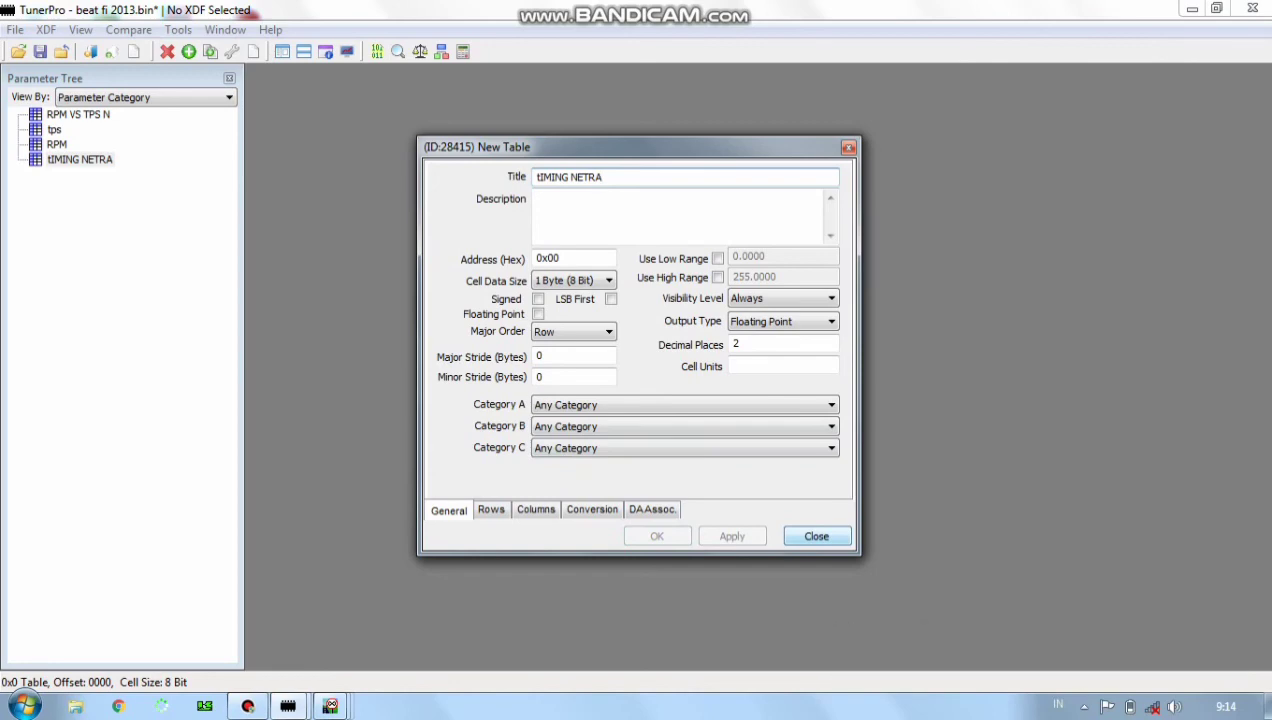
{"action": "left_click", "coordinate": [817, 536]}
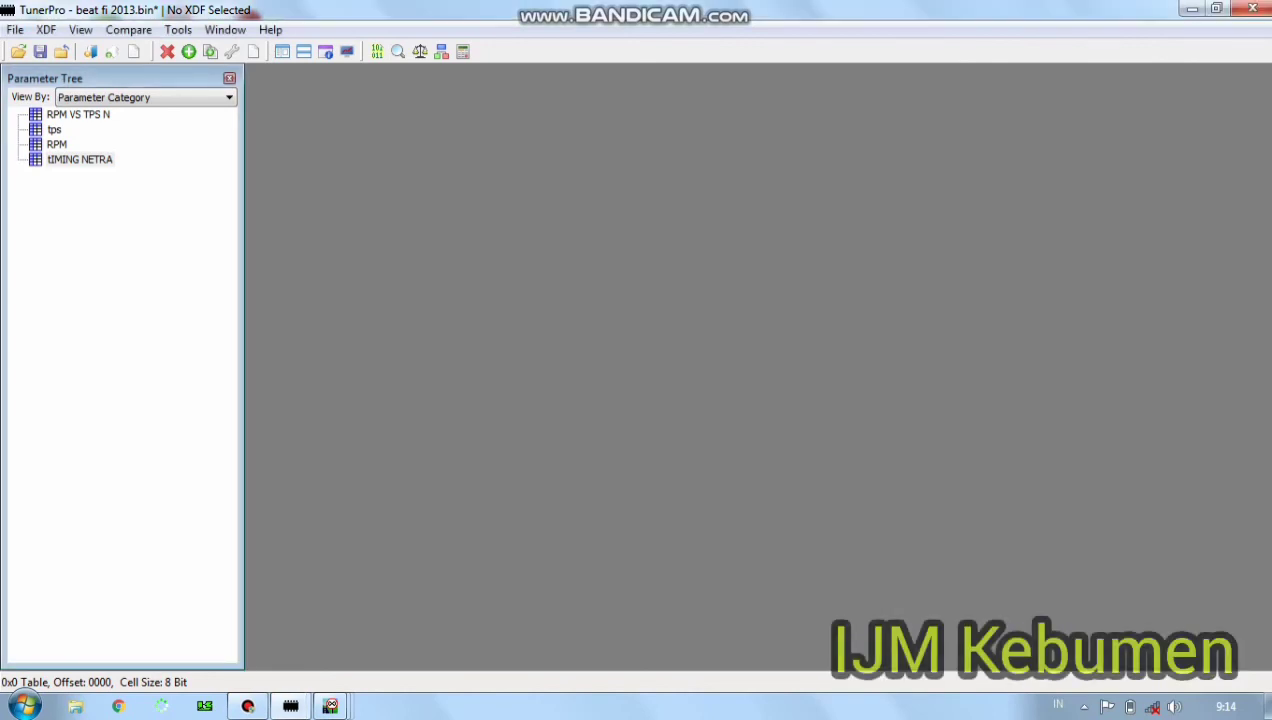
{"action": "double_click", "coordinate": [80, 160]}
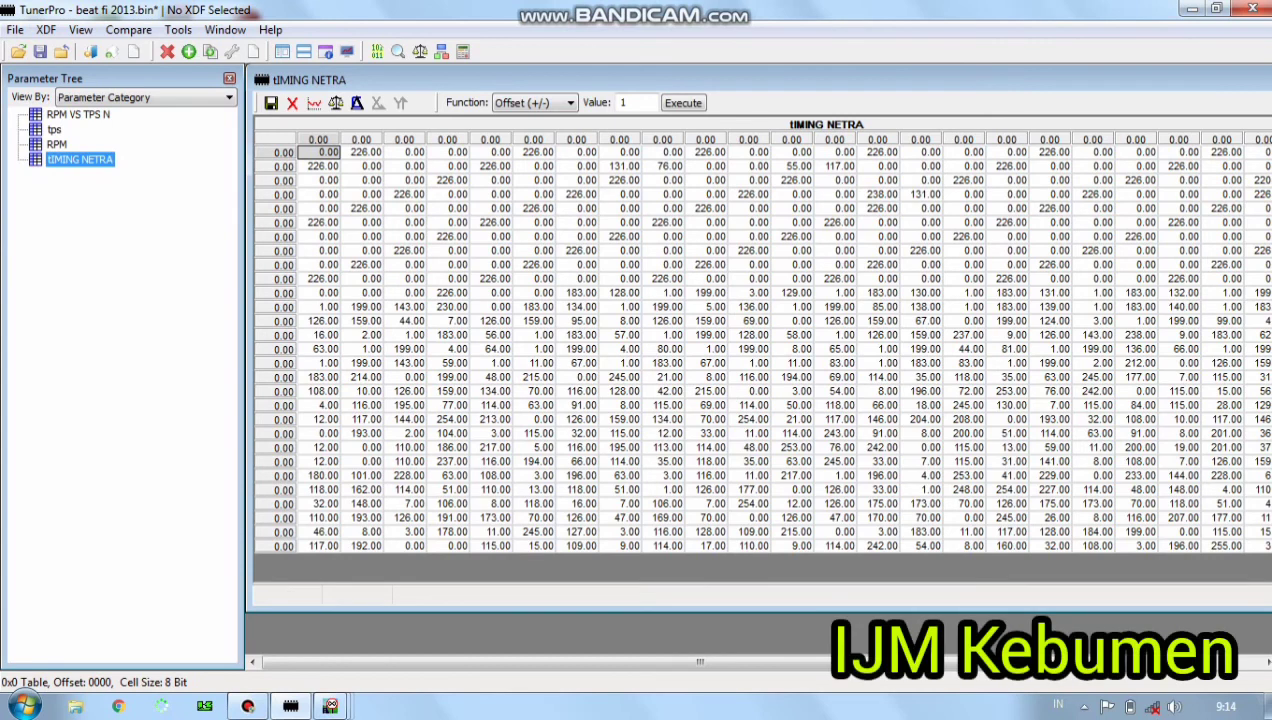
{"action": "left_click", "coordinate": [292, 103]}
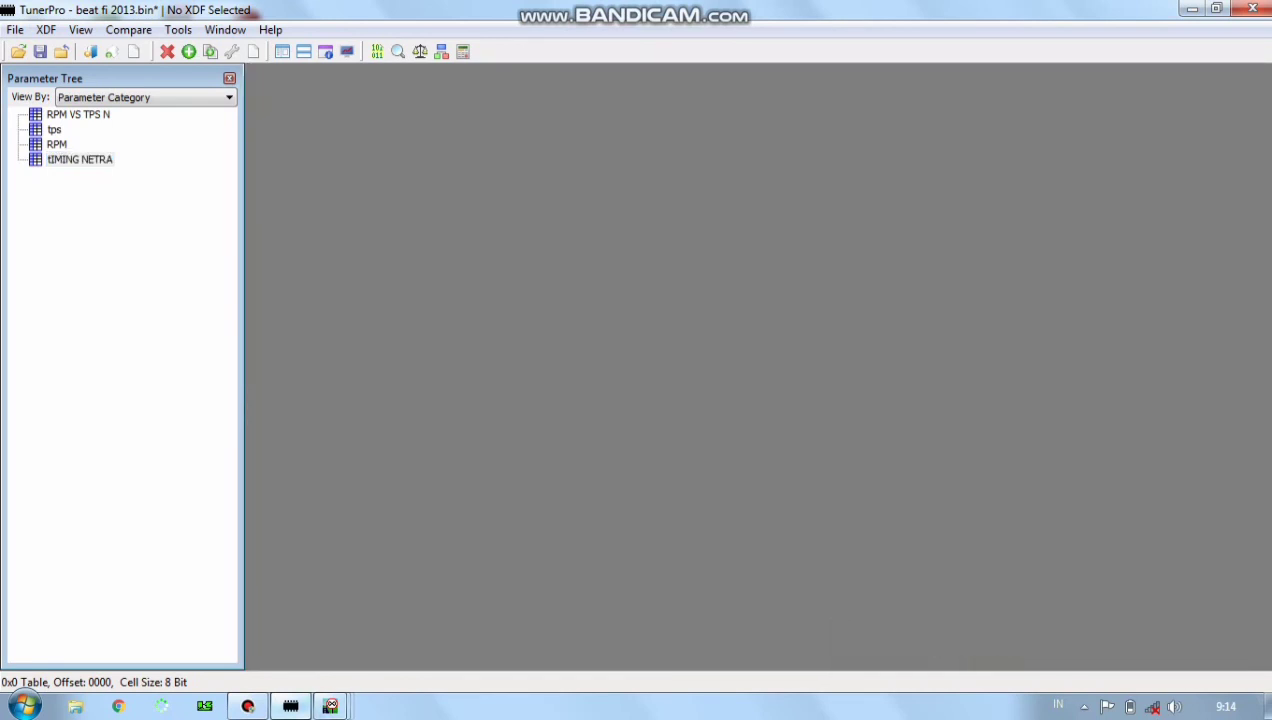
Switch to the WinOLS hexdump, dismiss the demo notice, set the display width to 25 columns and browse to the data around address 0A1D4.
{"action": "mouse_move", "coordinate": [331, 706]}
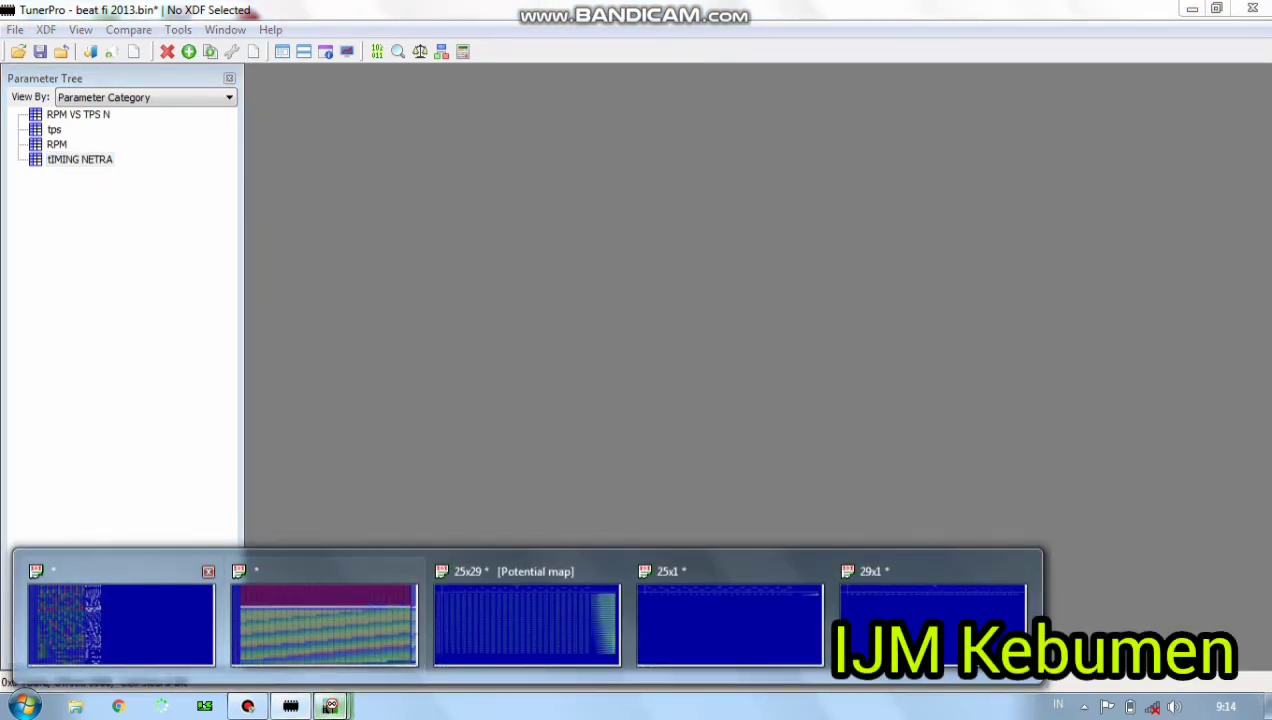
{"action": "left_click", "coordinate": [120, 610]}
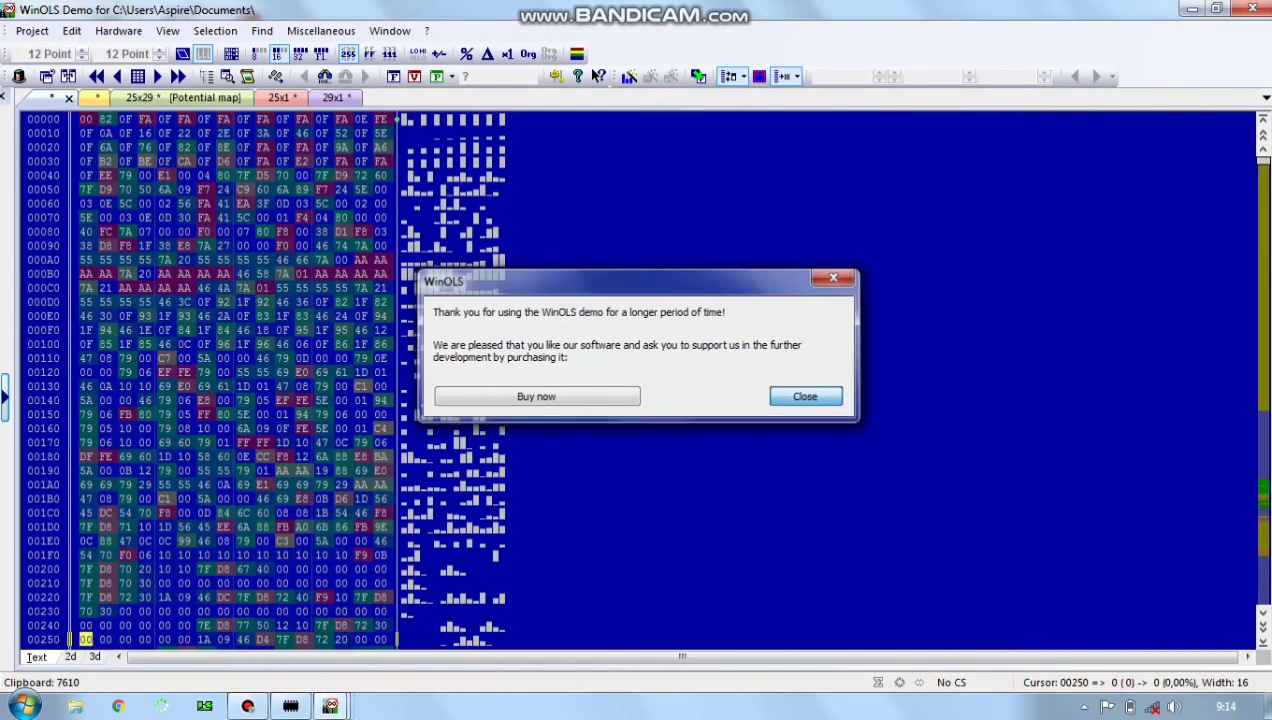
{"action": "left_click", "coordinate": [806, 396]}
{"action": "scroll", "coordinate": [272, 380], "scroll_direction": "down", "scroll_amount": 2}
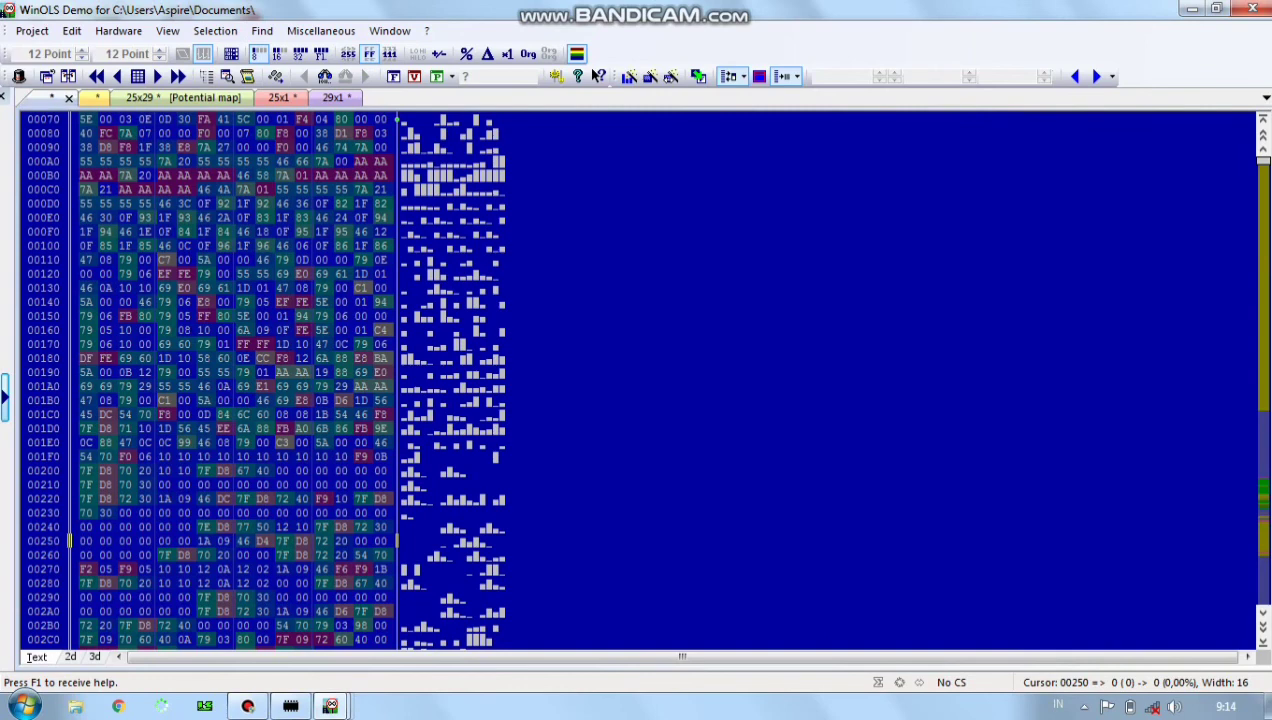
{"action": "left_click_drag", "start_coordinate": [86, 133], "coordinate": [574, 119]}
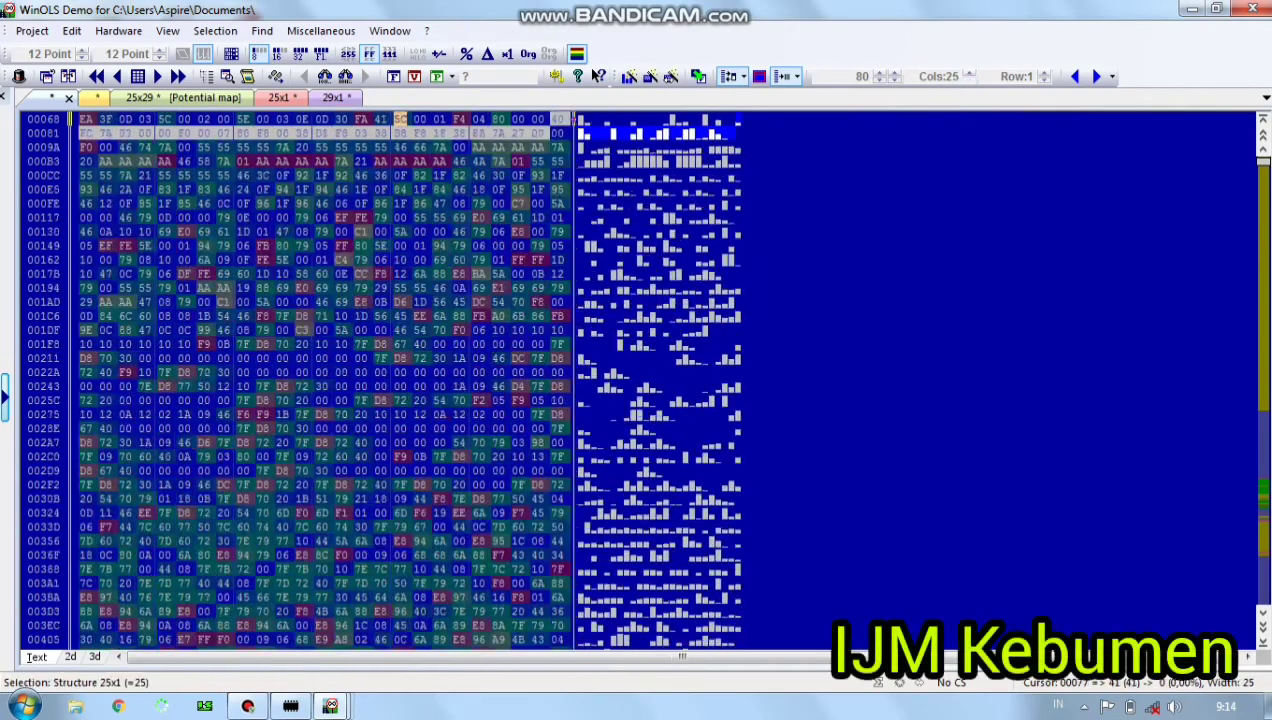
{"action": "scroll", "coordinate": [925, 275], "scroll_direction": "down", "scroll_amount": 6}
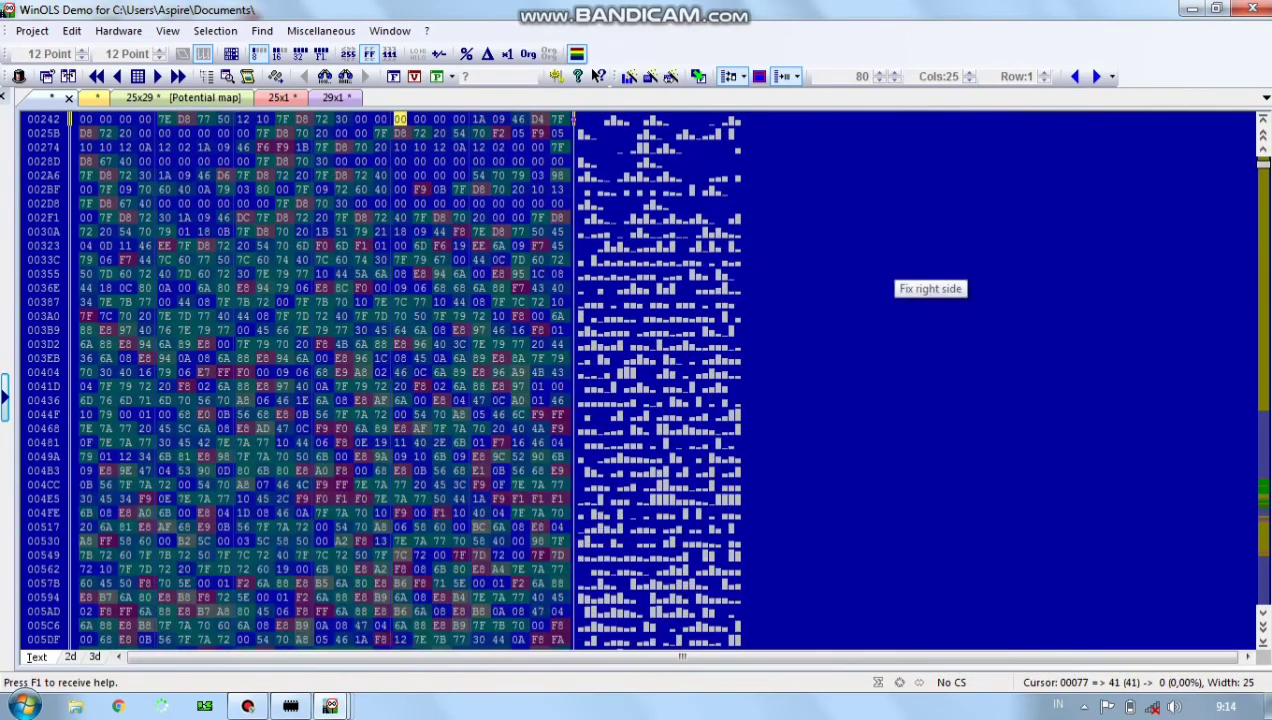
{"action": "mouse_move", "coordinate": [1263, 163]}
{"action": "left_mouse_down"}
{"action": "mouse_move", "coordinate": [1263, 540]}
{"action": "mouse_move", "coordinate": [1263, 483]}
{"action": "left_mouse_up"}
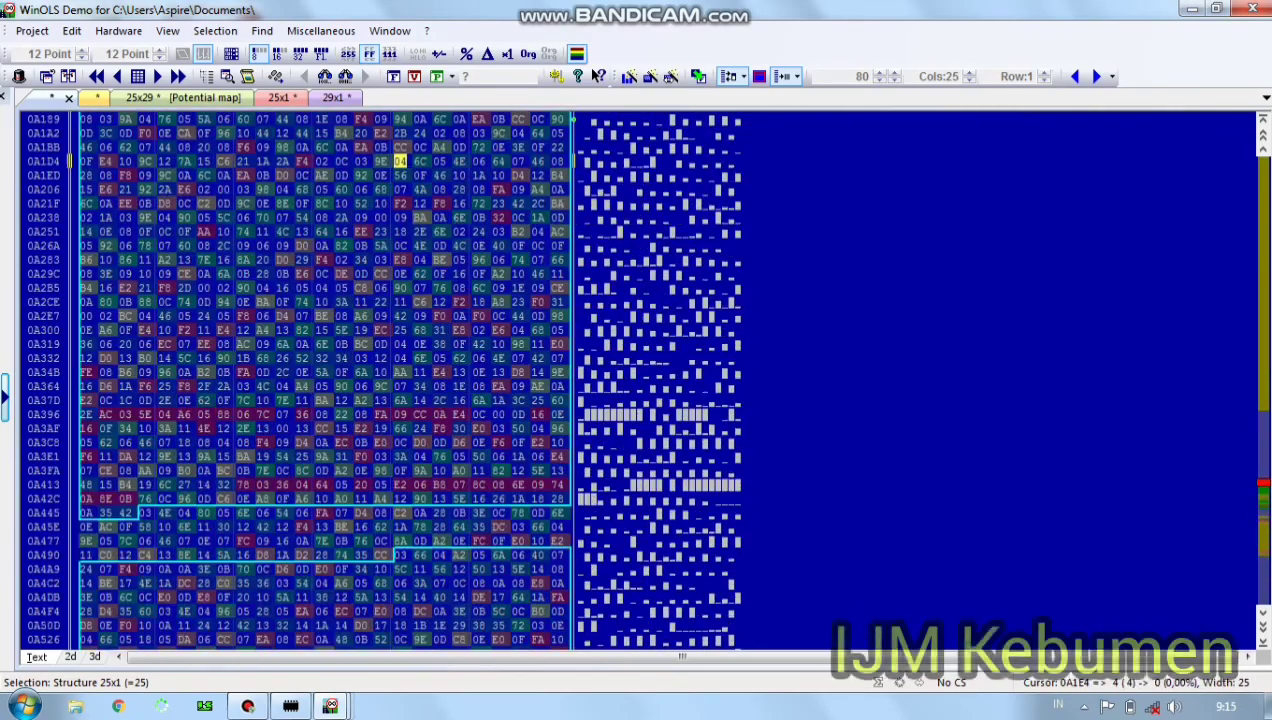